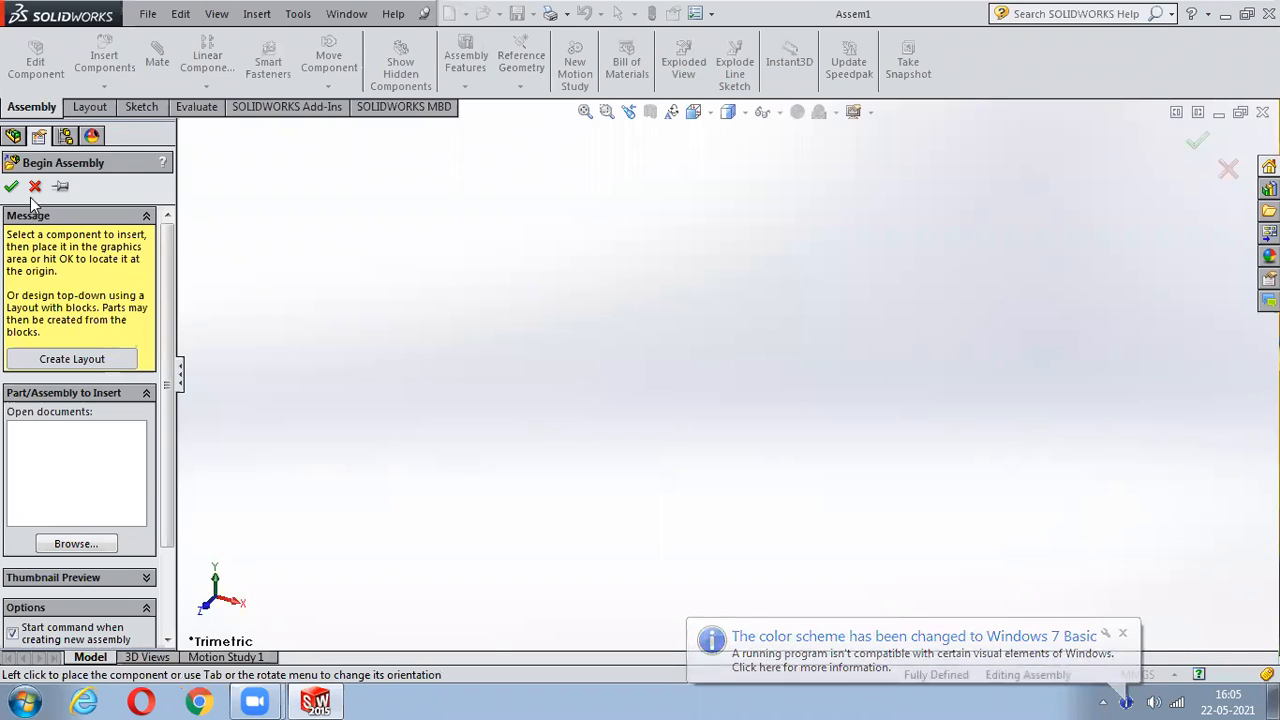
# - Discard the open assembly start, create a new Assembly document and dismiss its initial component insertion
pyautogui.click(35, 186)
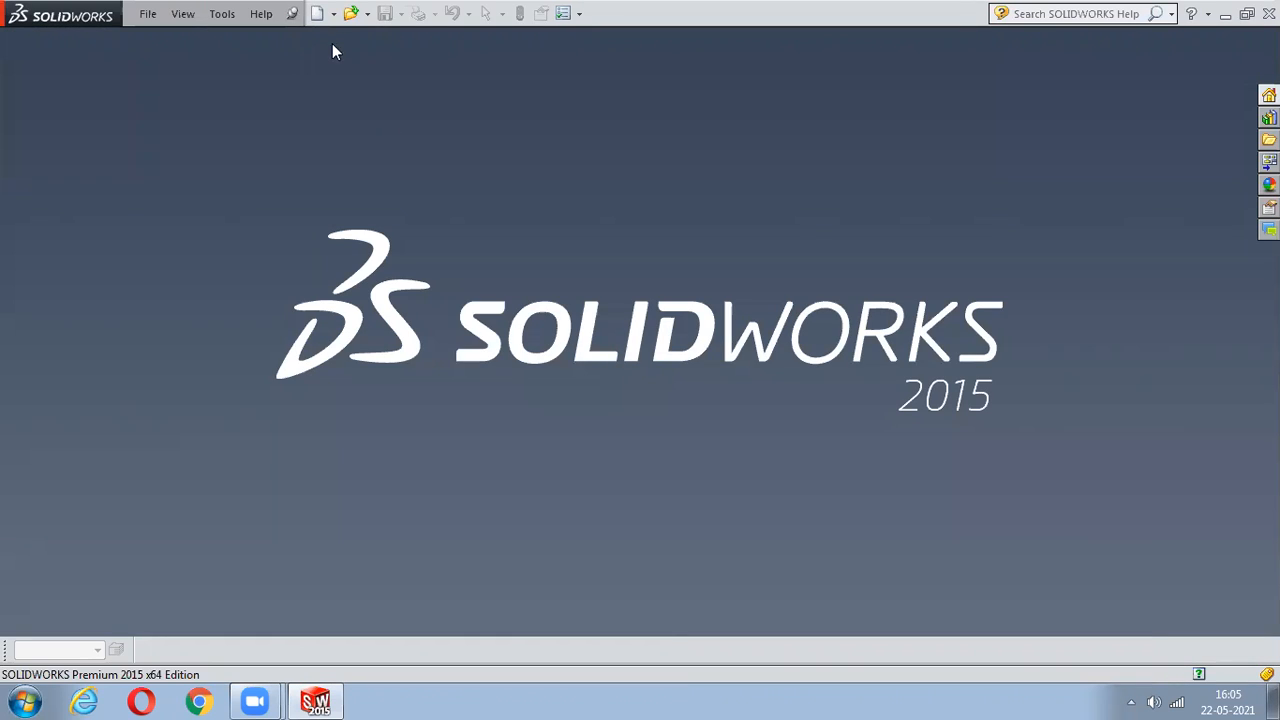
pyautogui.click(318, 15)
pyautogui.click(370, 245)
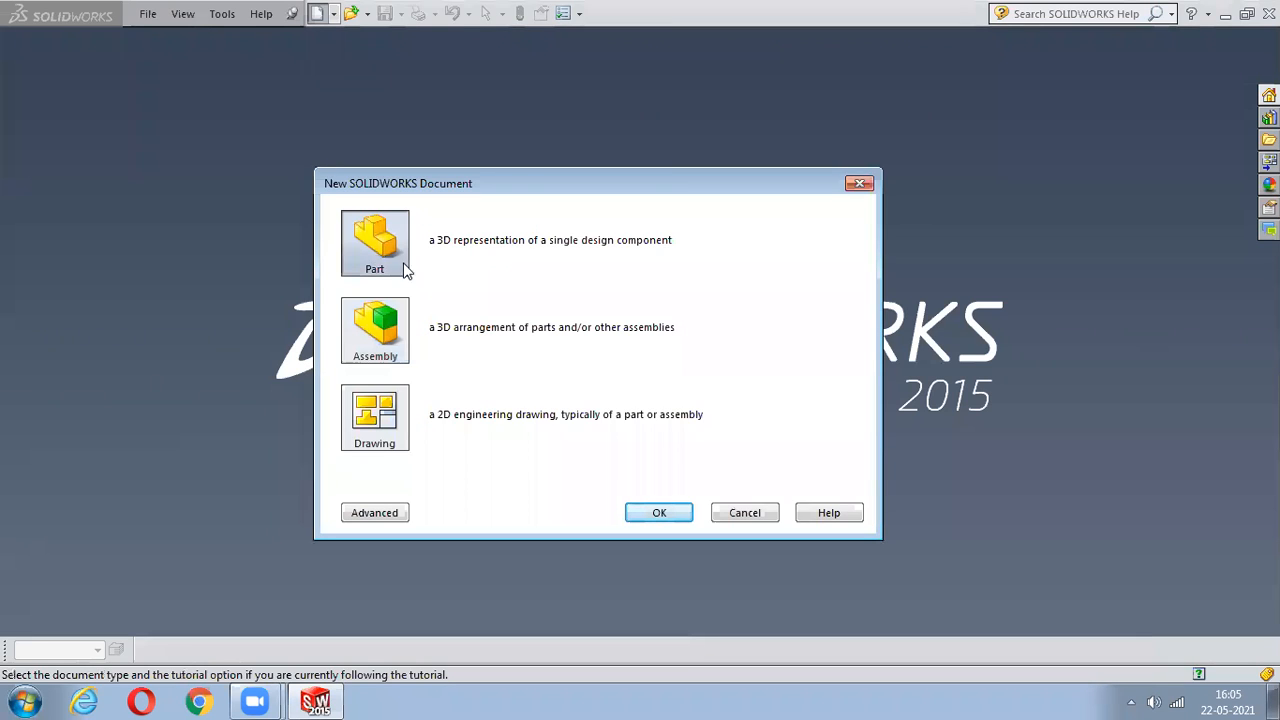
pyautogui.click(360, 334)
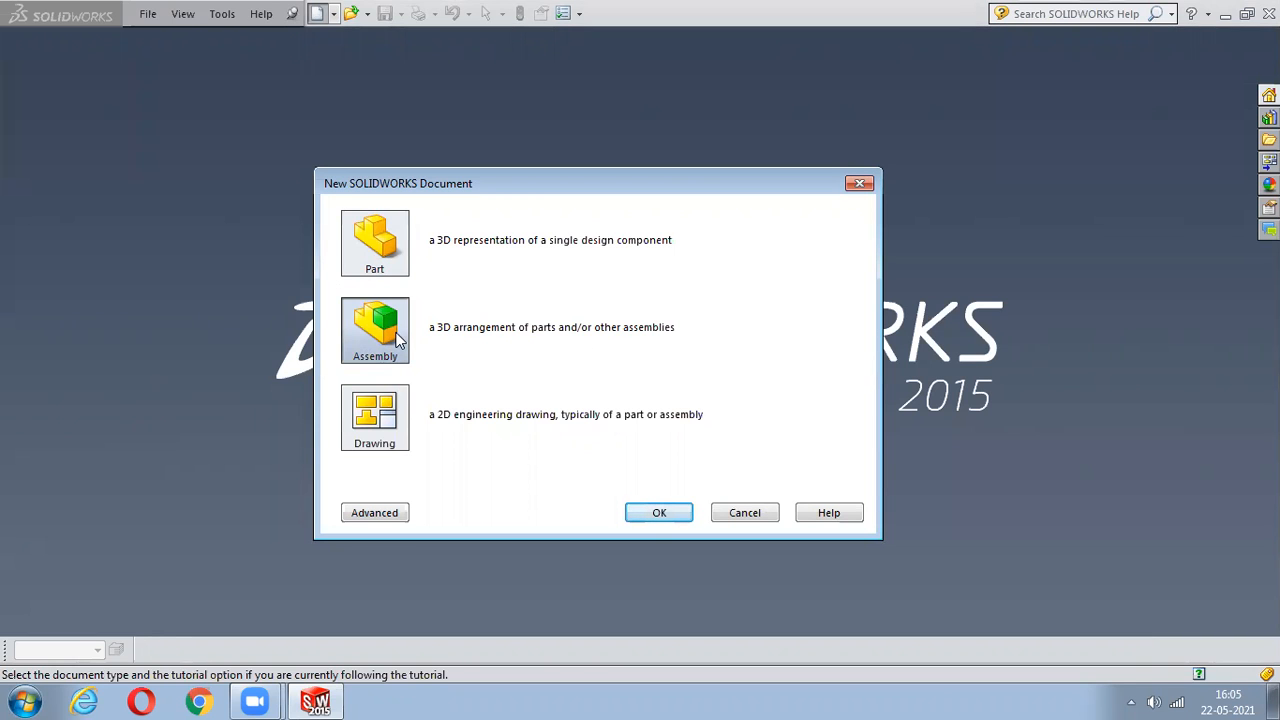
pyautogui.click(645, 514)
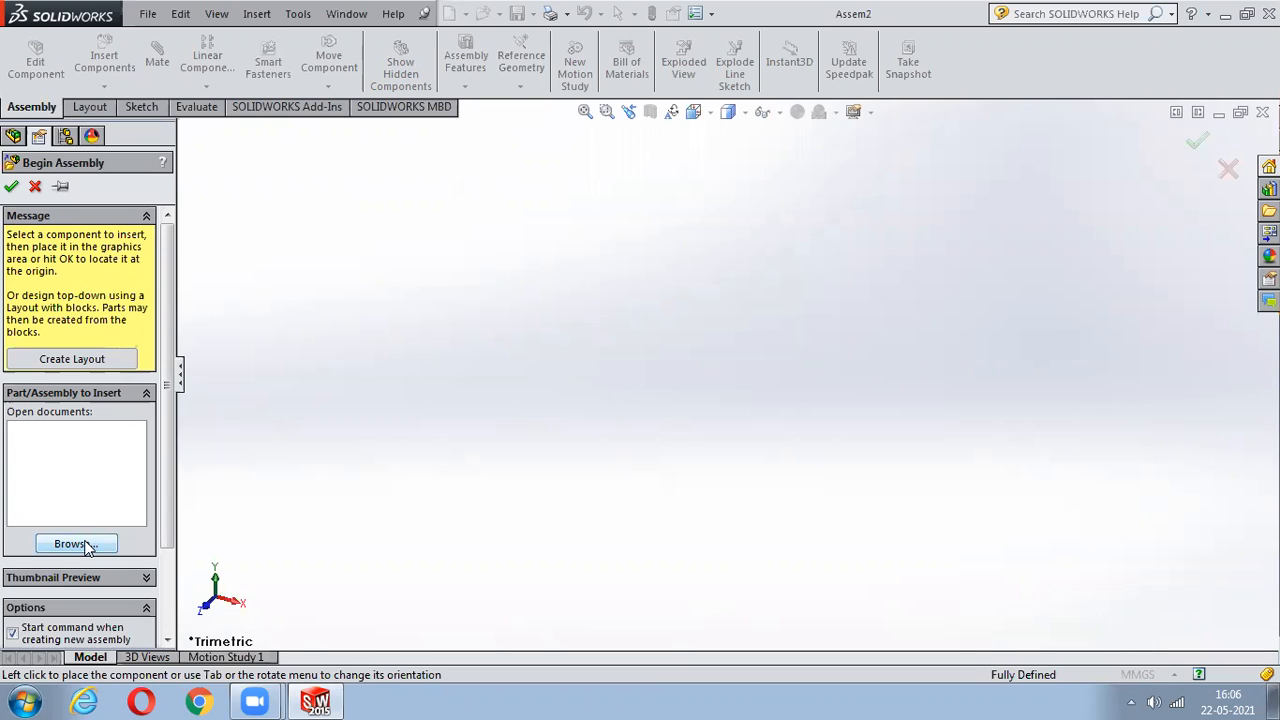
pyautogui.click(35, 186)
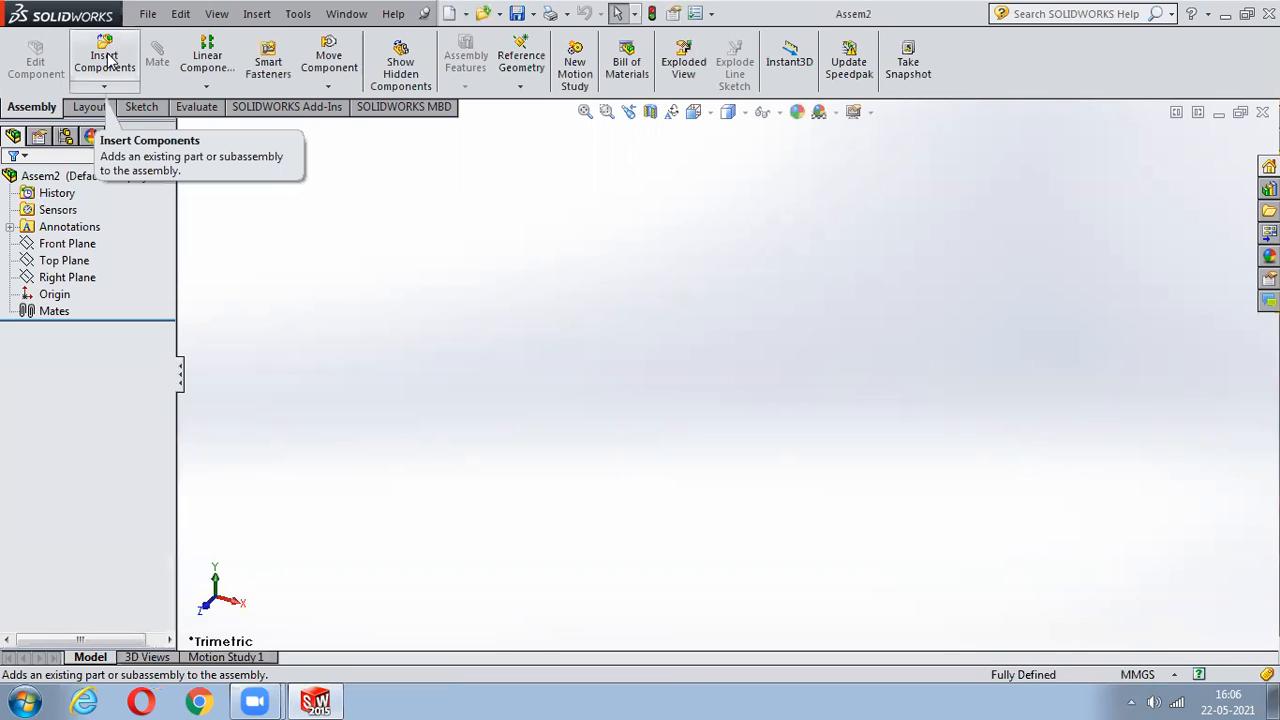
pyautogui.click(105, 87)
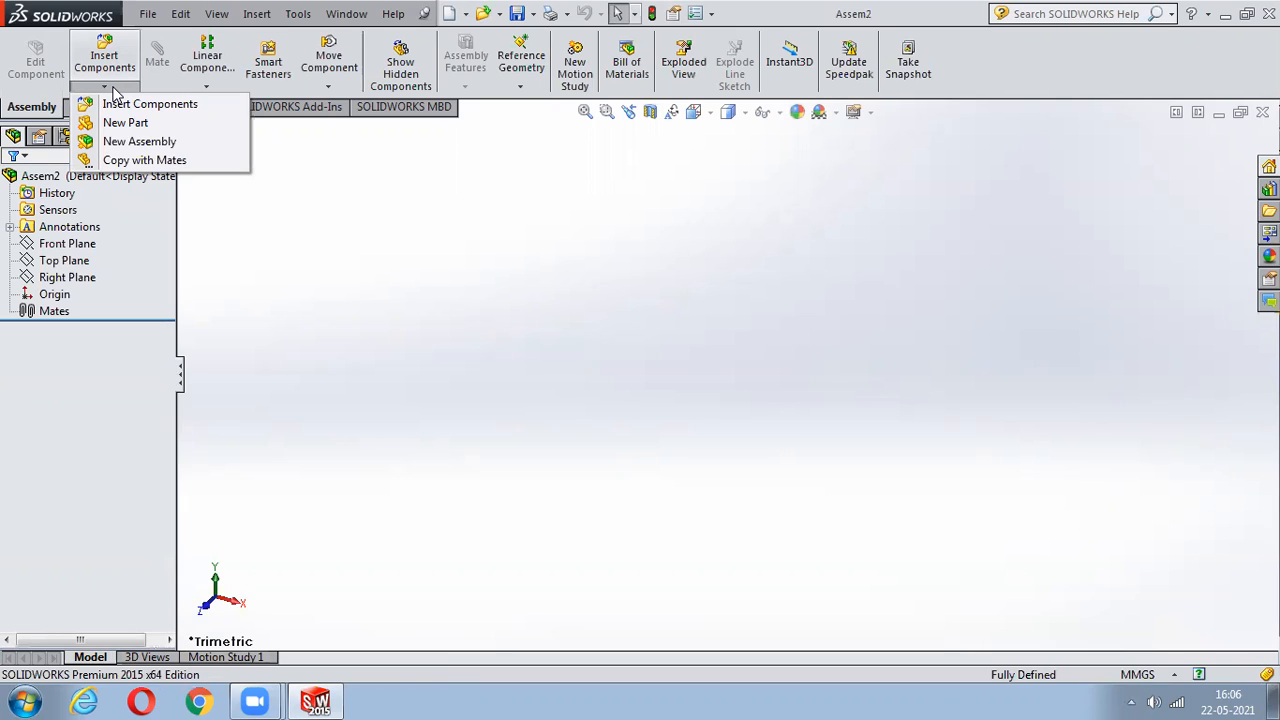
pyautogui.click(540, 310)
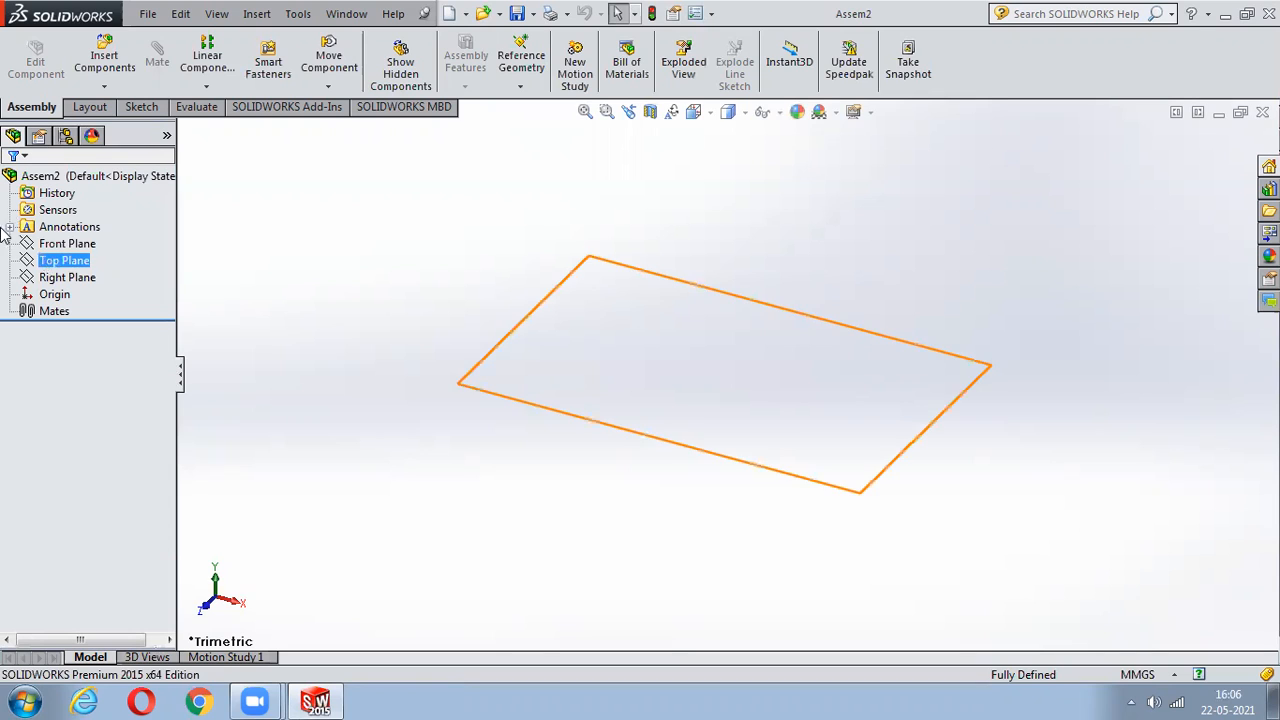
# - Insert the base plate part from the solid asembly folder and place it in the assembly
pyautogui.click(105, 55)
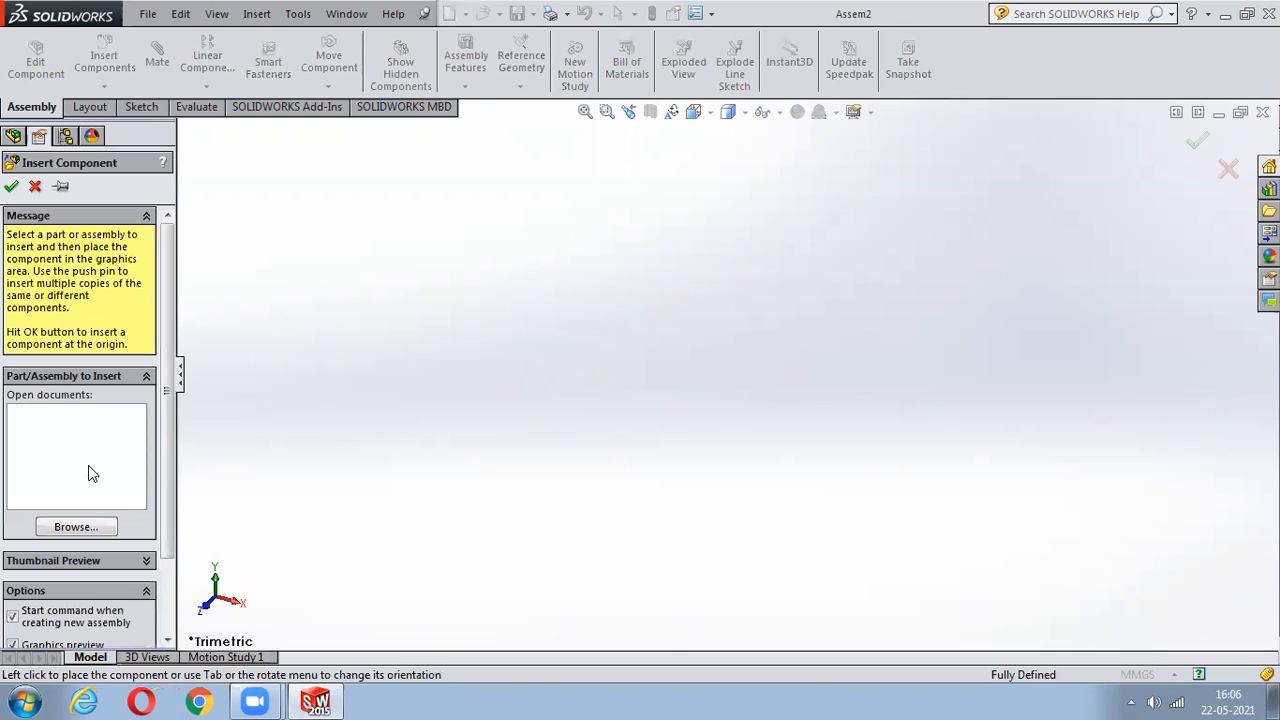
pyautogui.click(80, 527)
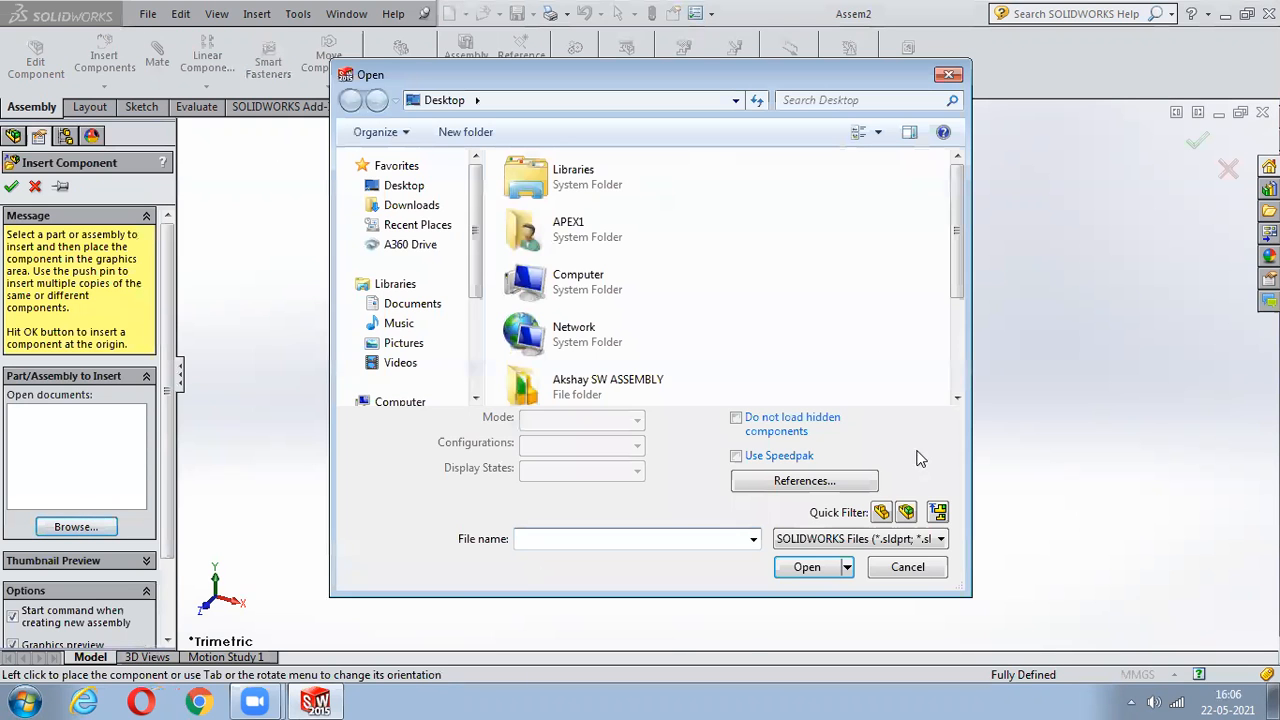
pyautogui.moveTo(958, 228); pyautogui.dragTo(960, 318)
pyautogui.doubleClick(673, 341)
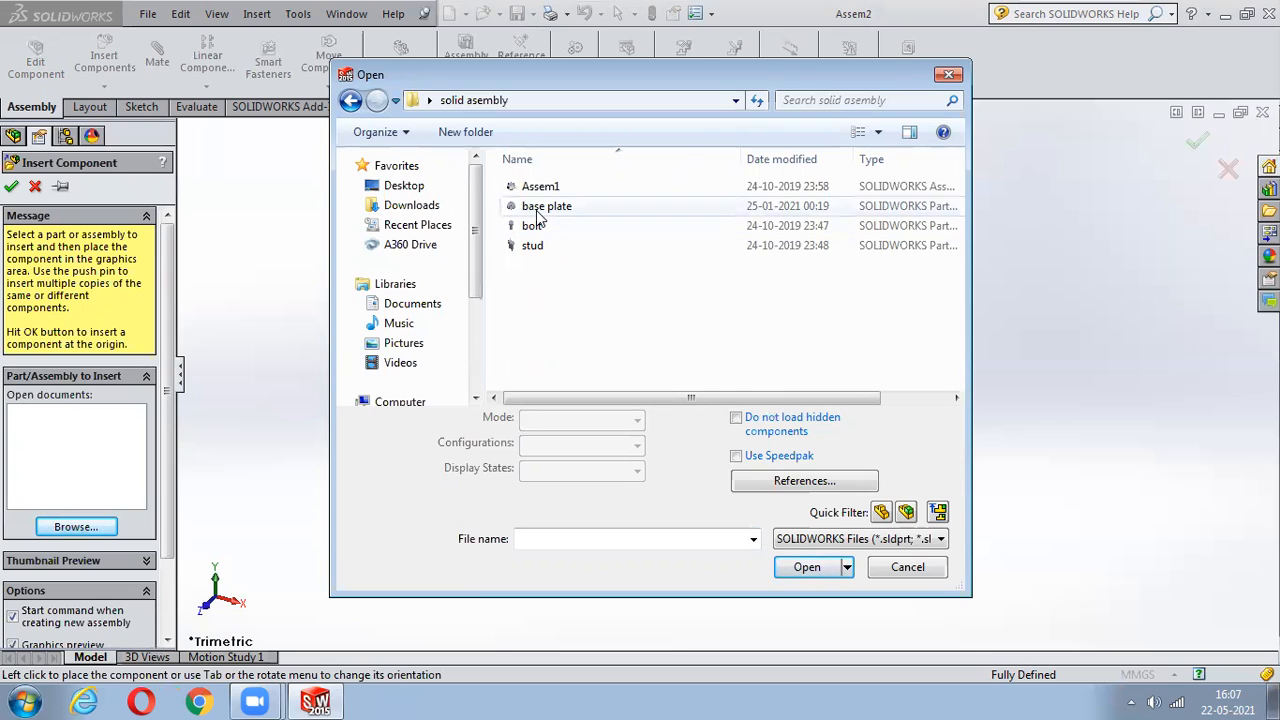
pyautogui.click(537, 210)
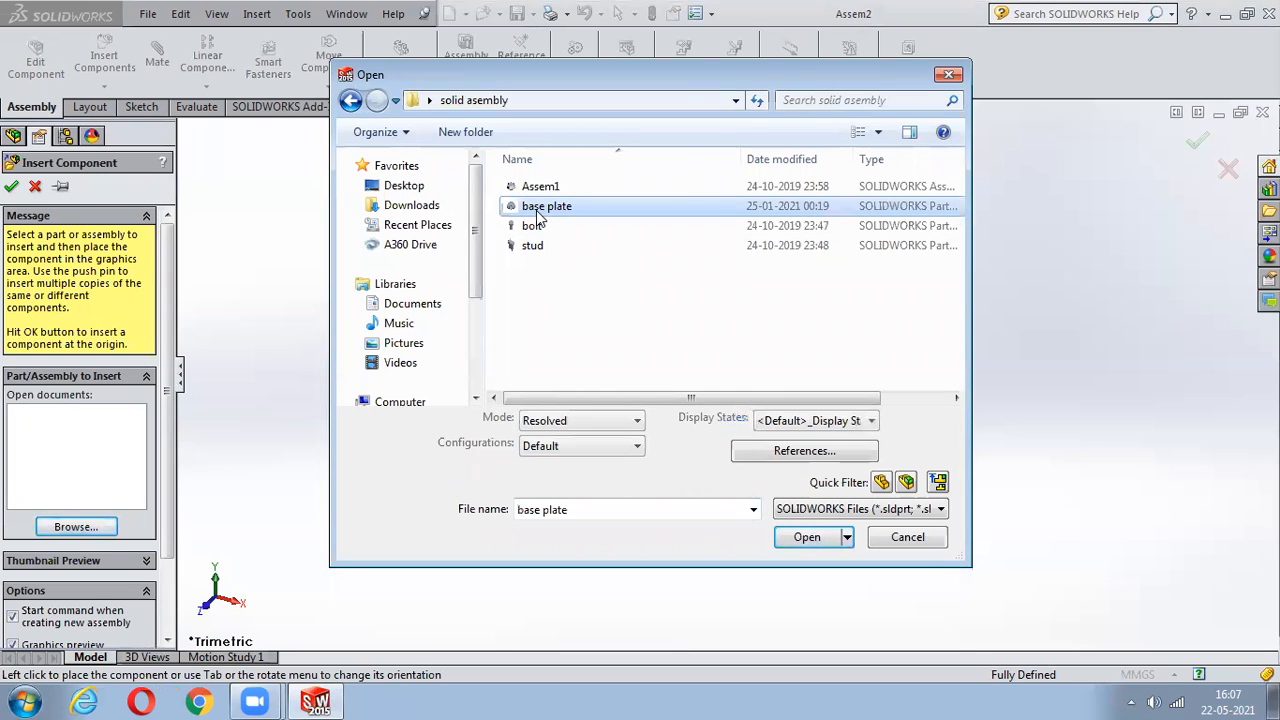
pyautogui.click(805, 538)
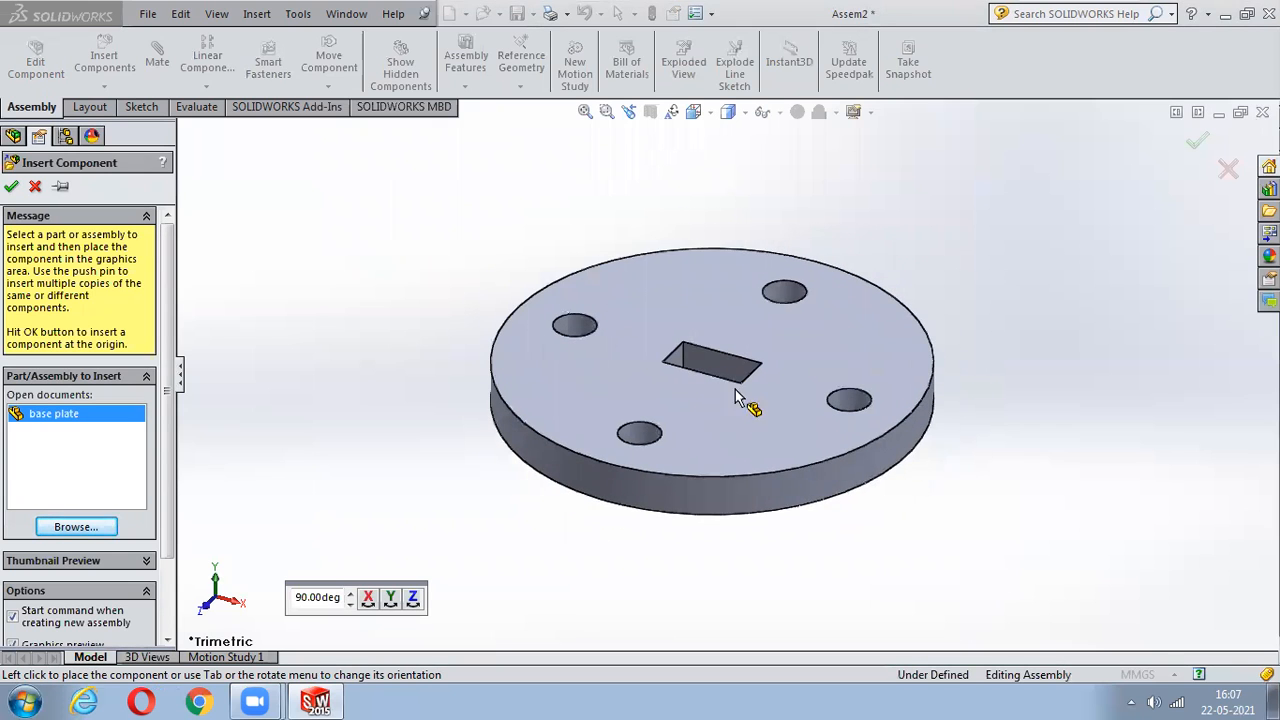
pyautogui.click(717, 393)
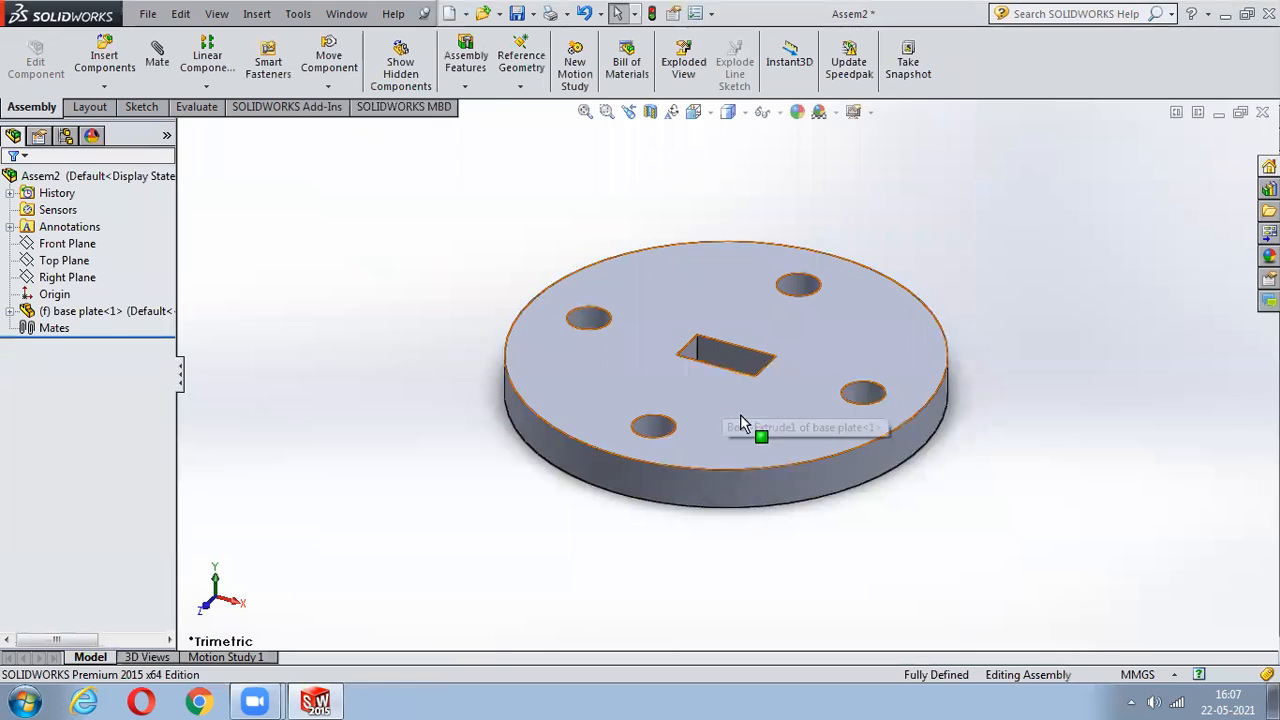
# - Float the base plate so it can move, and turn on the display of origins
pyautogui.rightClick(660, 378)
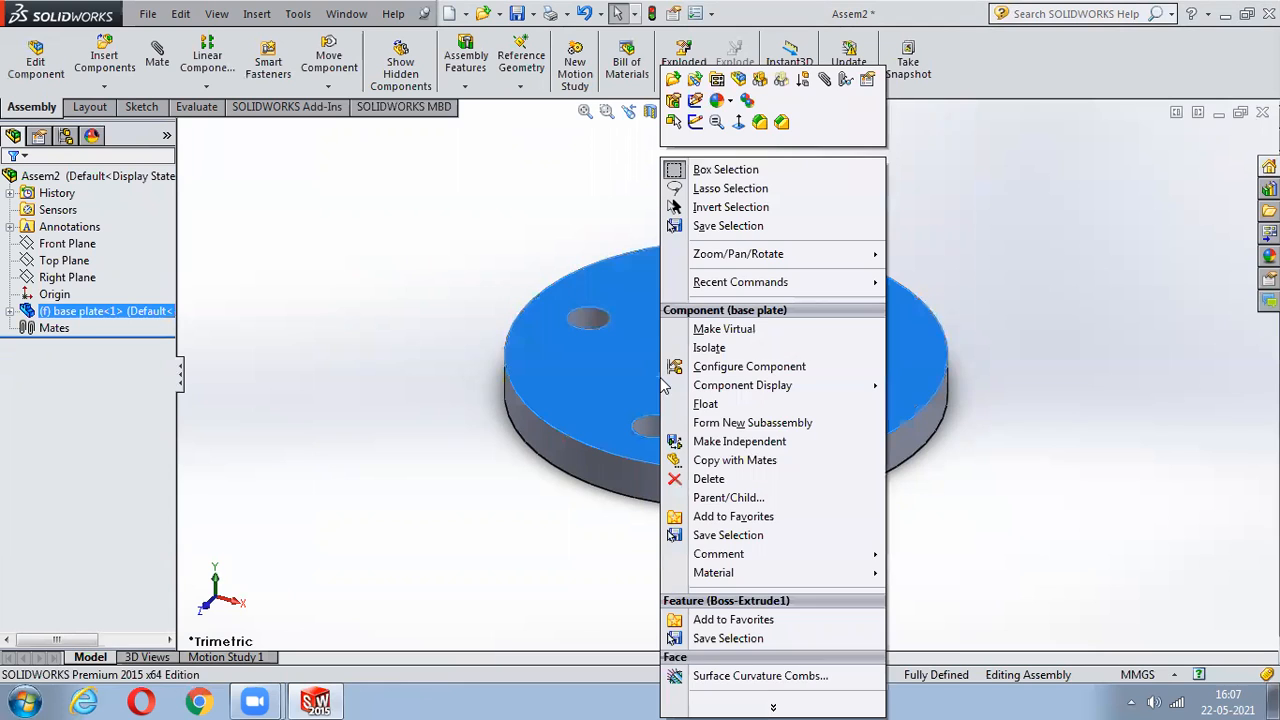
pyautogui.click(722, 404)
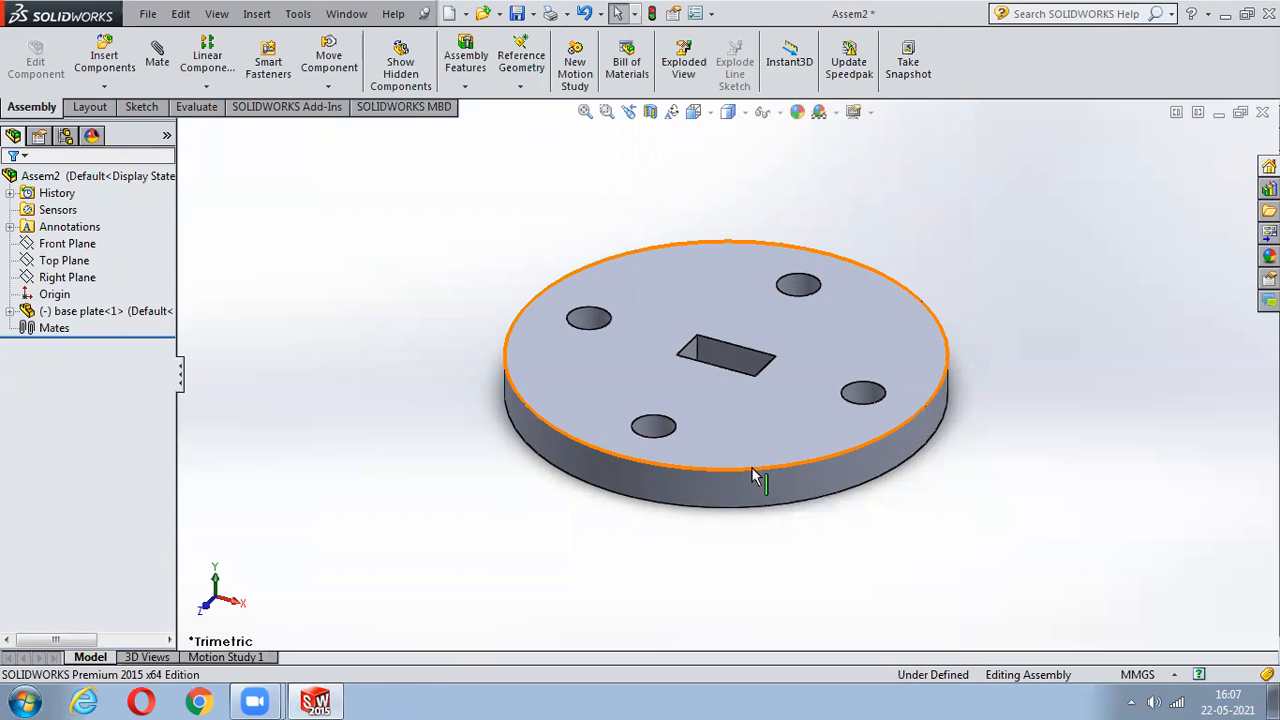
pyautogui.click(780, 114)
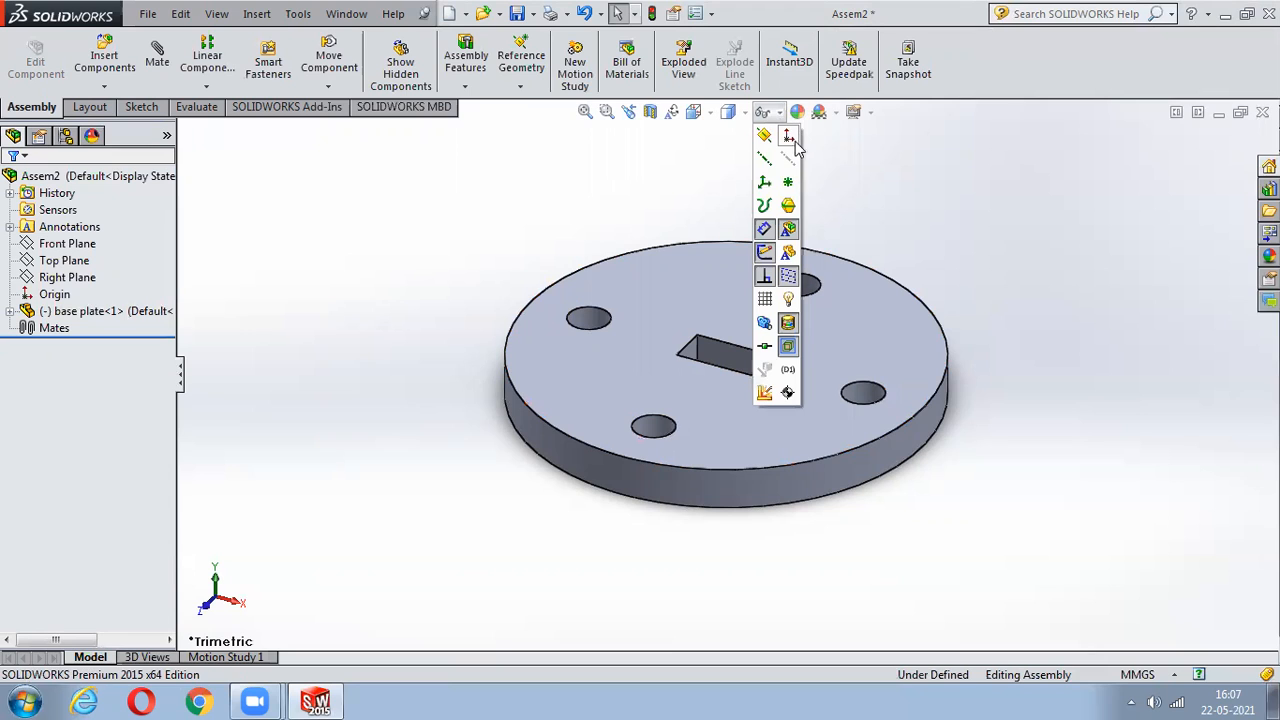
pyautogui.click(790, 137)
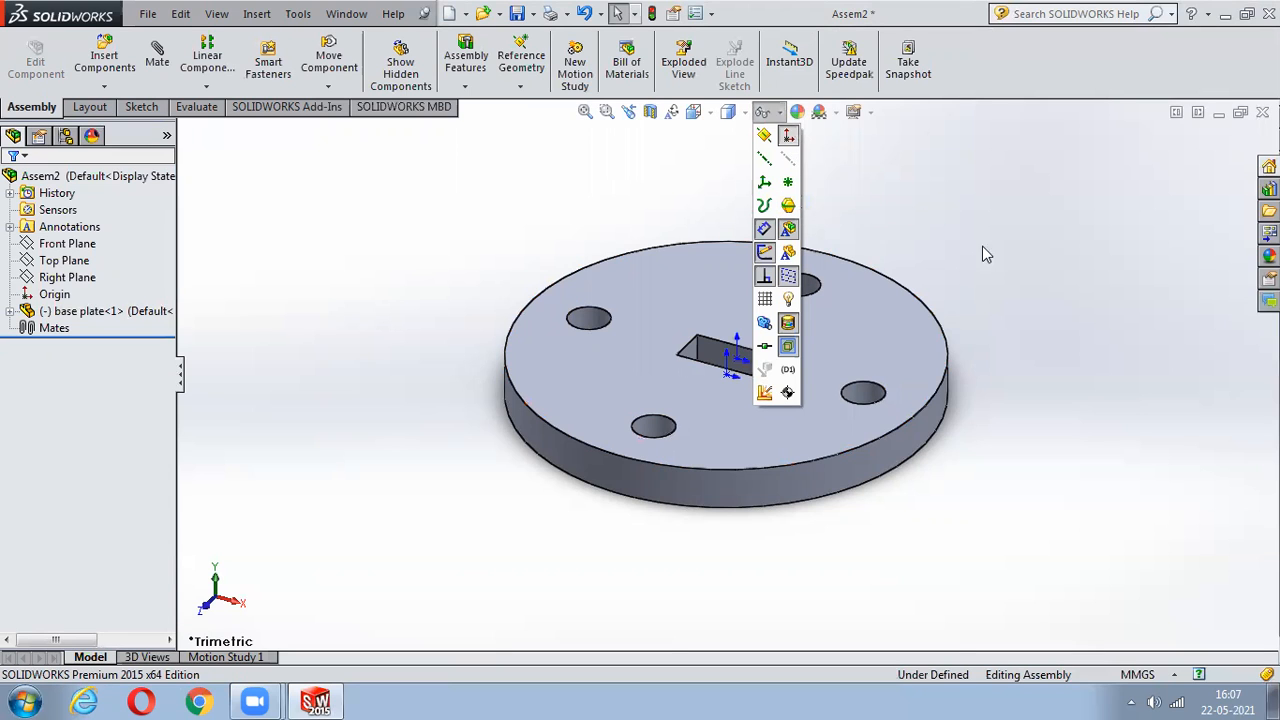
# - Add a coincident mate between the base plate's origin and the assembly origin
pyautogui.moveTo(980, 420); pyautogui.dragTo(899, 463, button='middle')
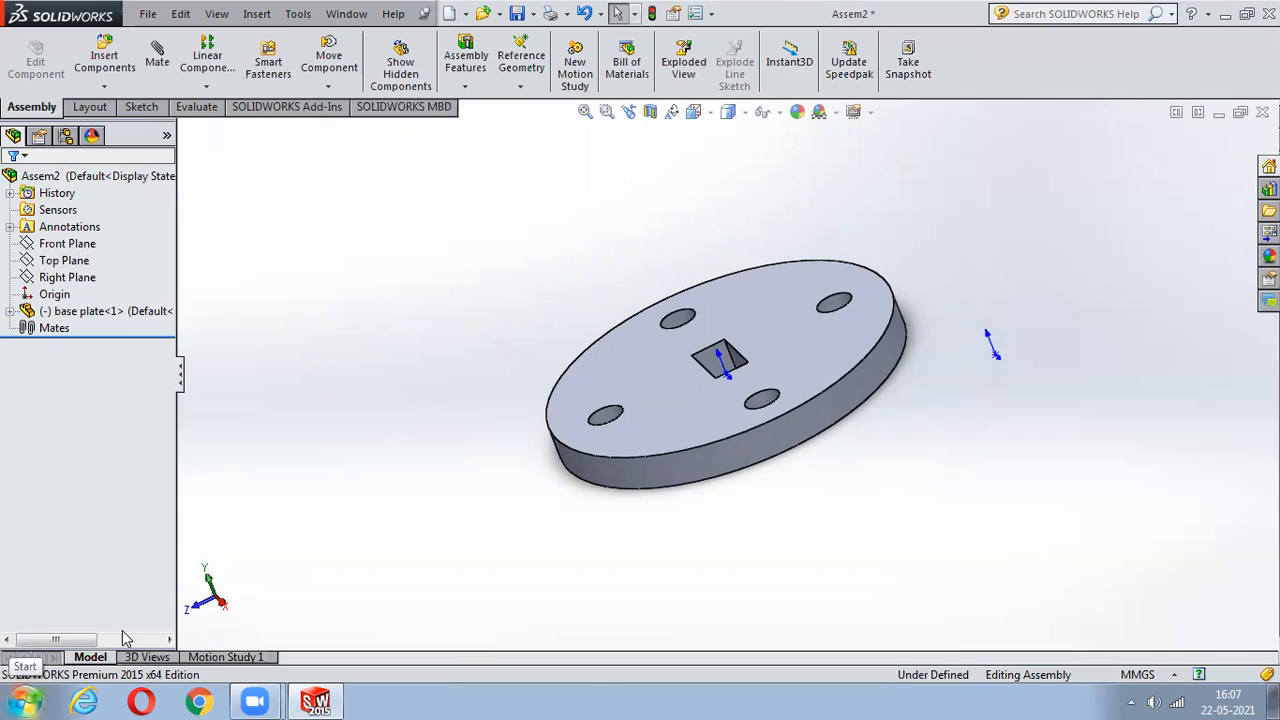
pyautogui.moveTo(475, 496); pyautogui.dragTo(484, 512, button='middle')
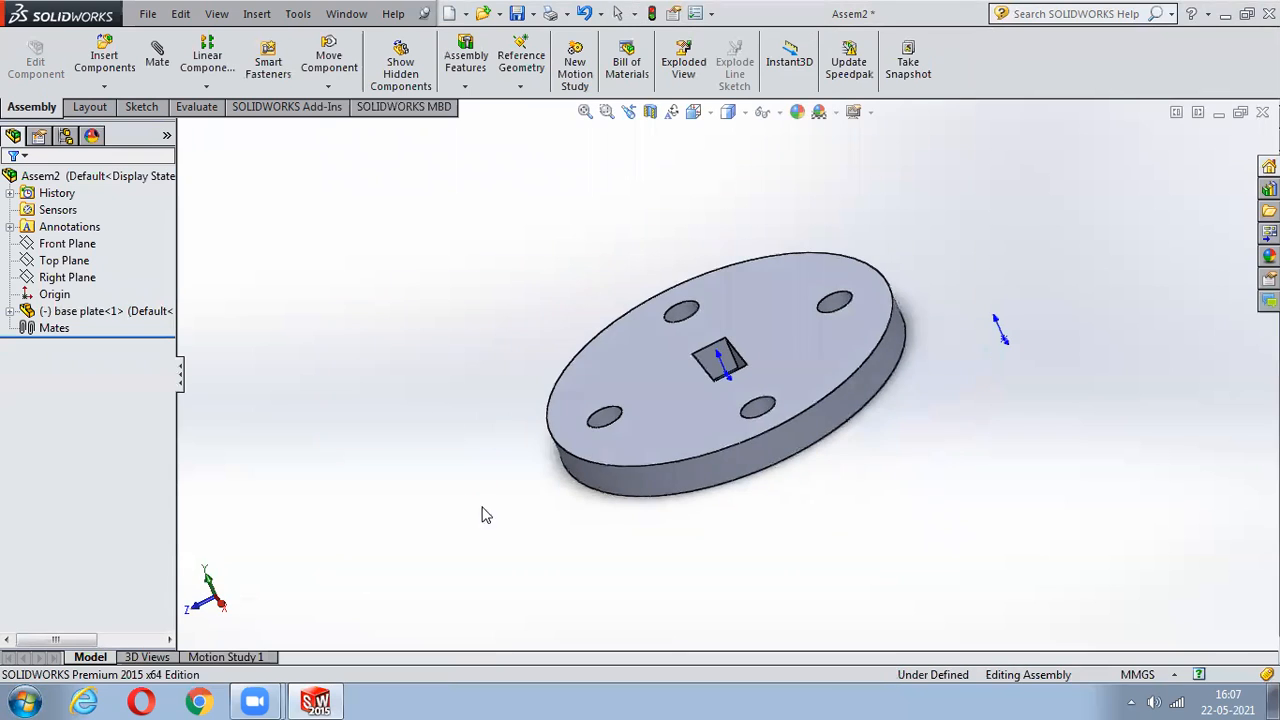
pyautogui.click(722, 390)
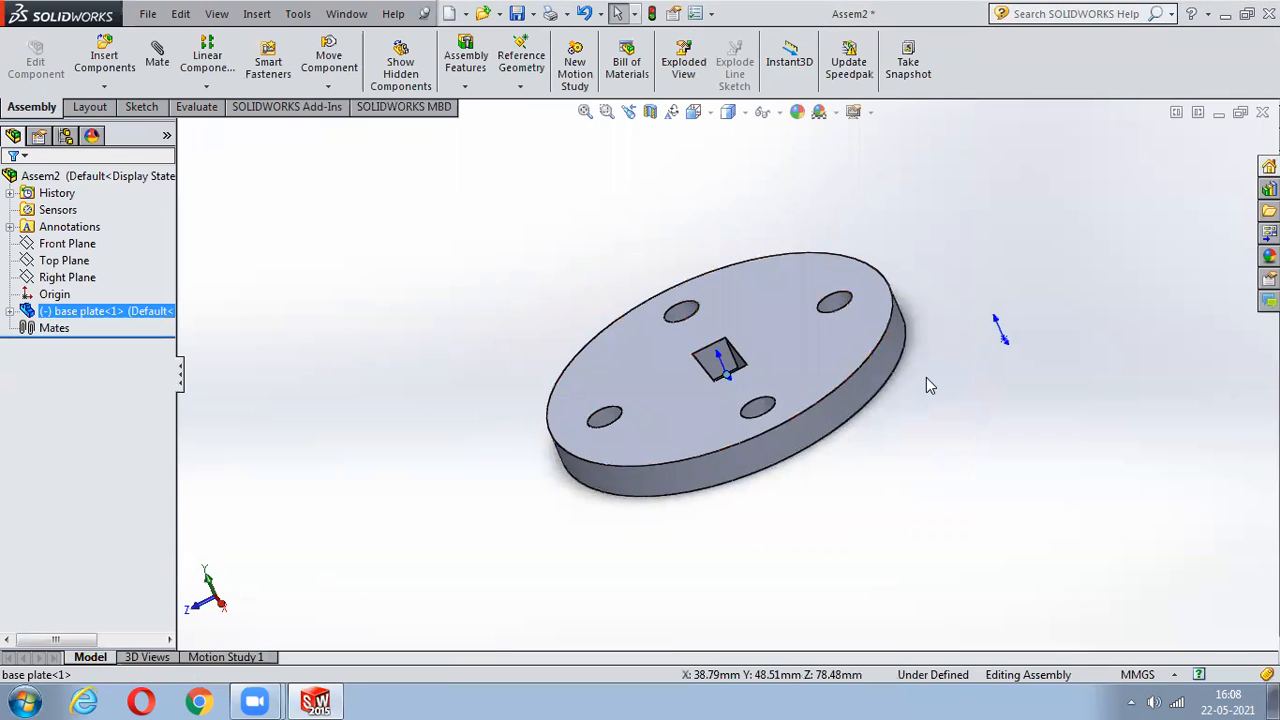
pyautogui.keyDown('ctrl'); pyautogui.click(1005, 340); pyautogui.keyUp('ctrl')
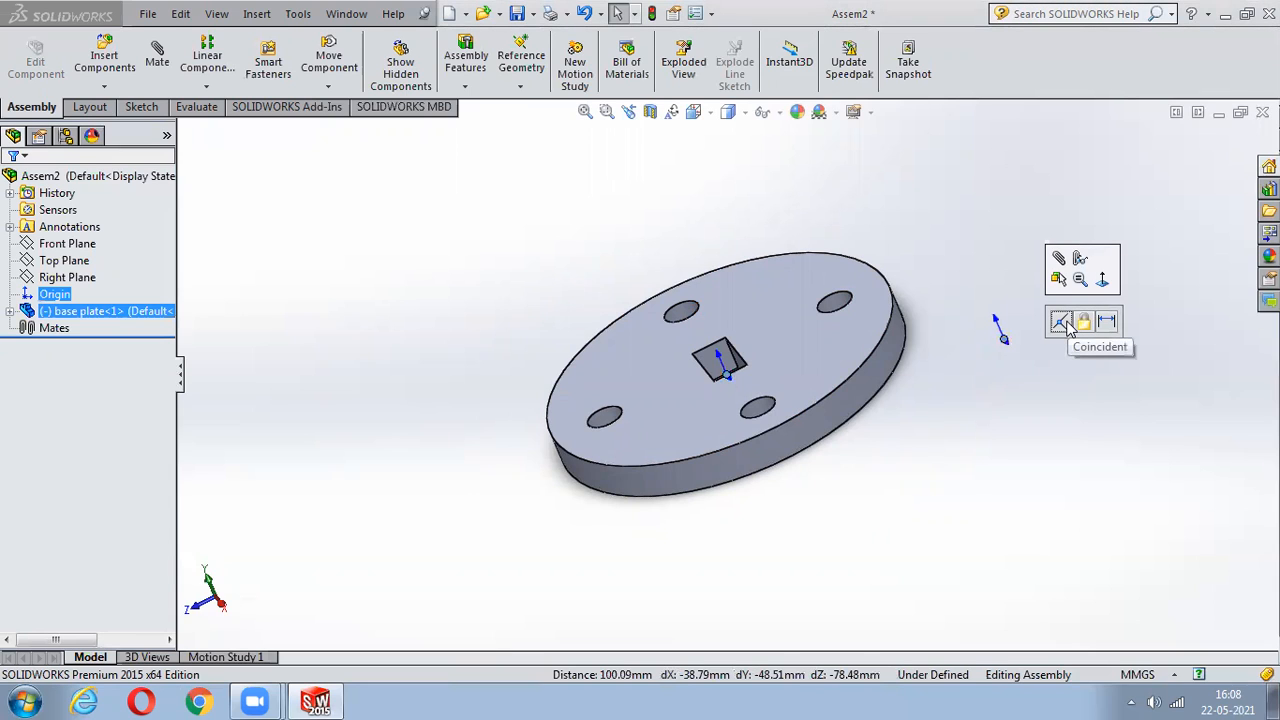
pyautogui.click(1066, 322)
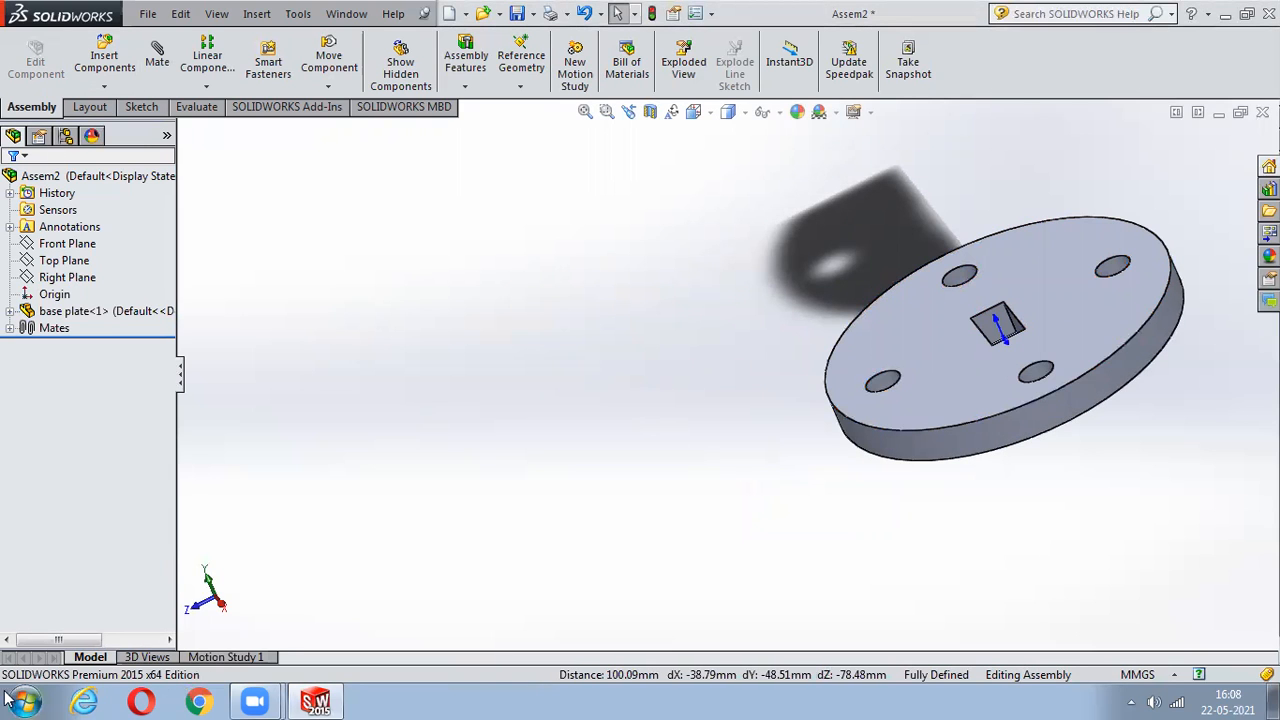
# - Fix the base plate in place and show the assembly in isometric view
pyautogui.click(709, 112)
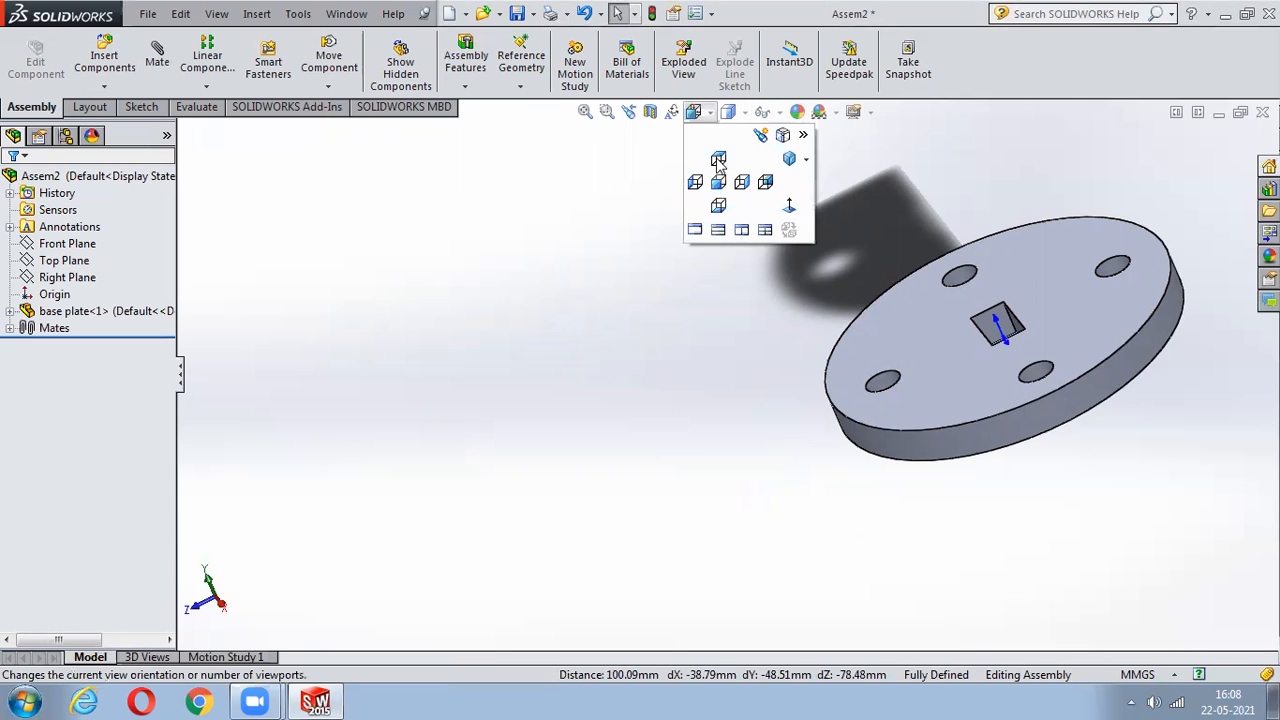
pyautogui.click(790, 160)
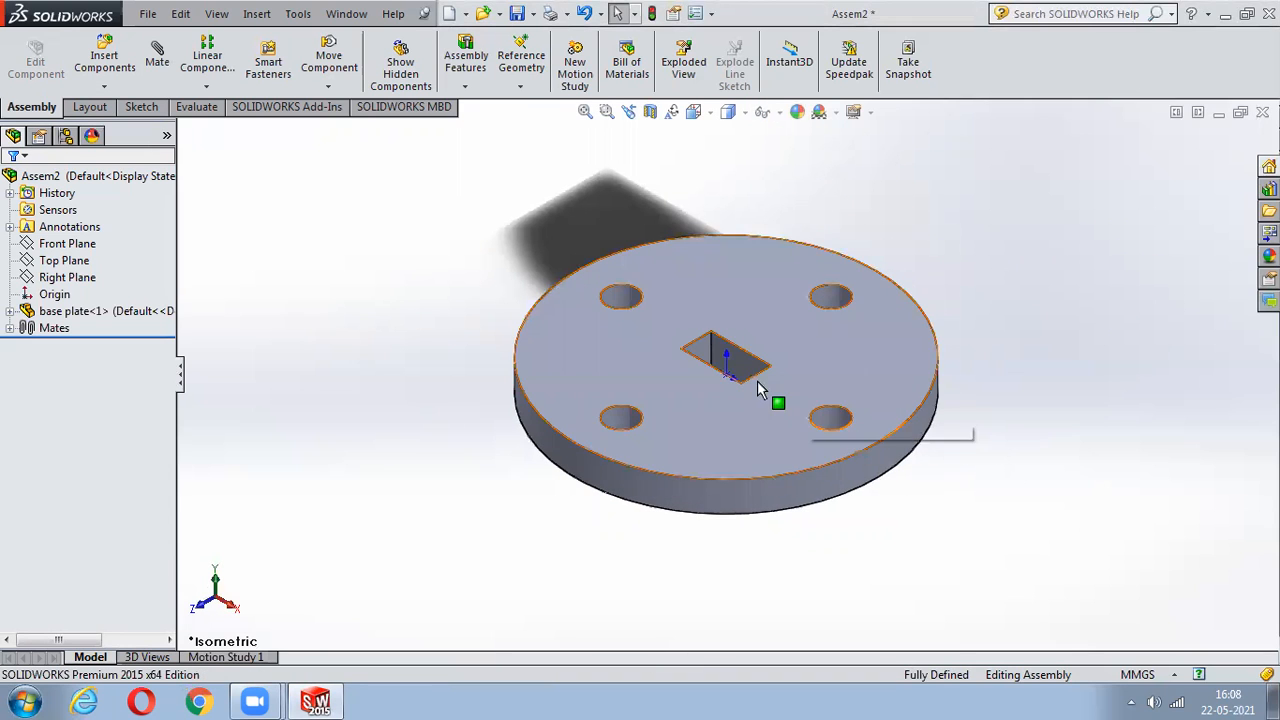
pyautogui.rightClick(770, 415)
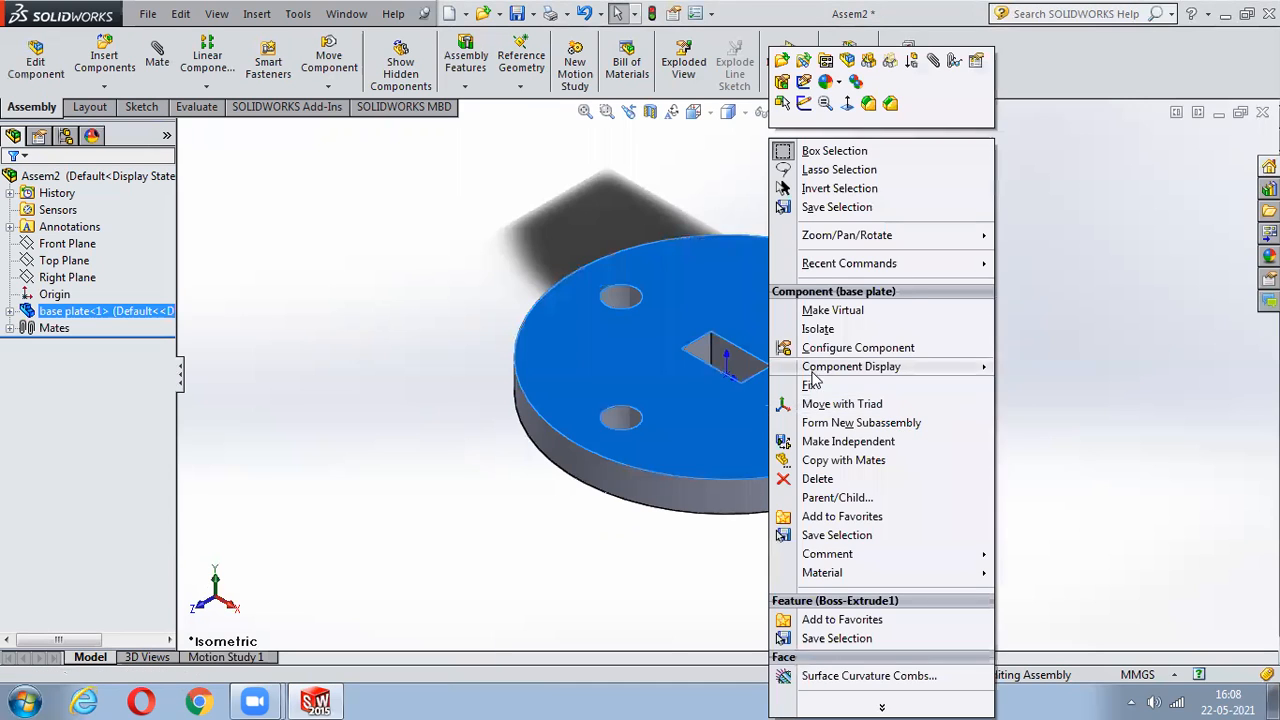
pyautogui.click(810, 387)
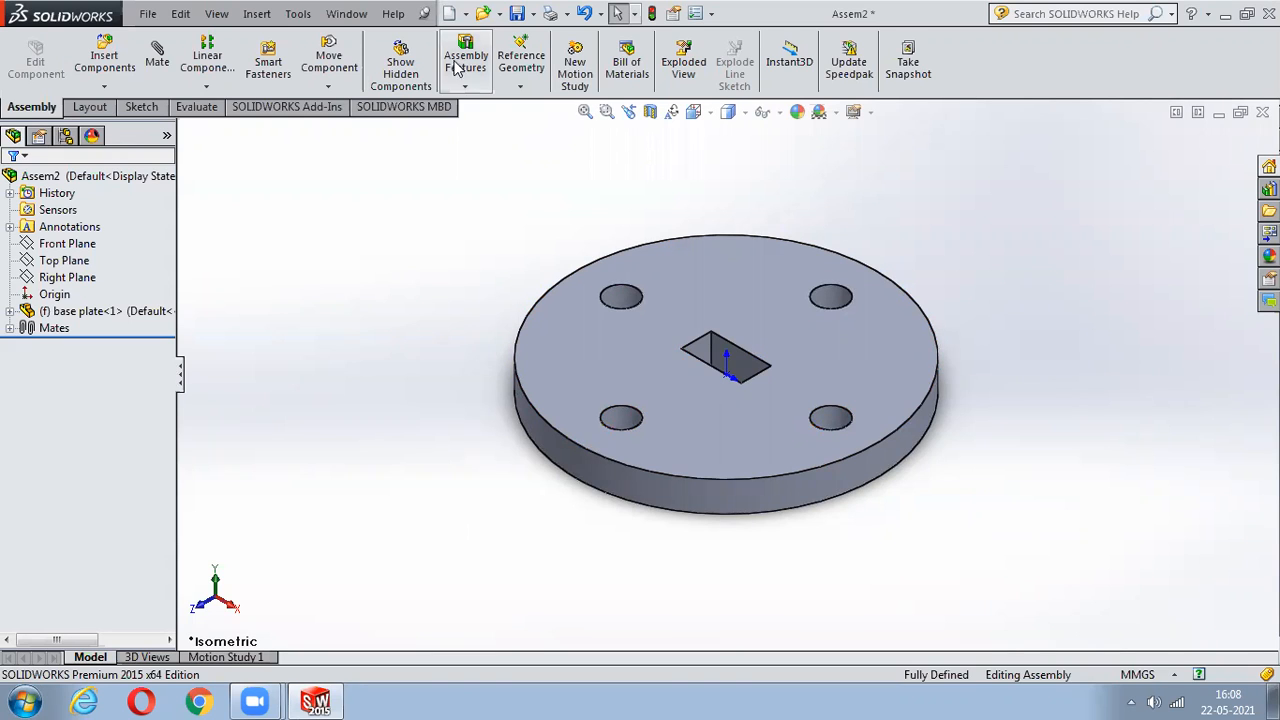
# - Insert the bolt part from the solid asembly folder and place it above the base plate's rear-left hole
pyautogui.click(122, 65)
pyautogui.click(78, 528)
pyautogui.click(533, 226)
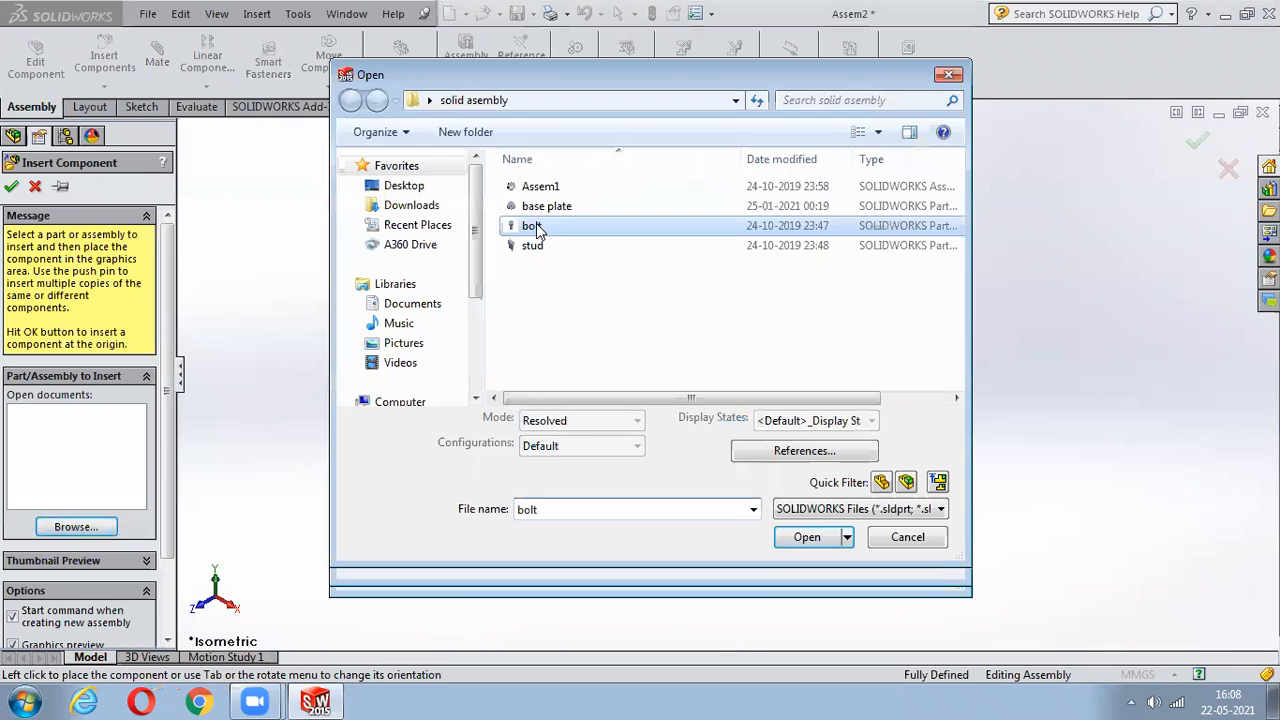
pyautogui.click(807, 537)
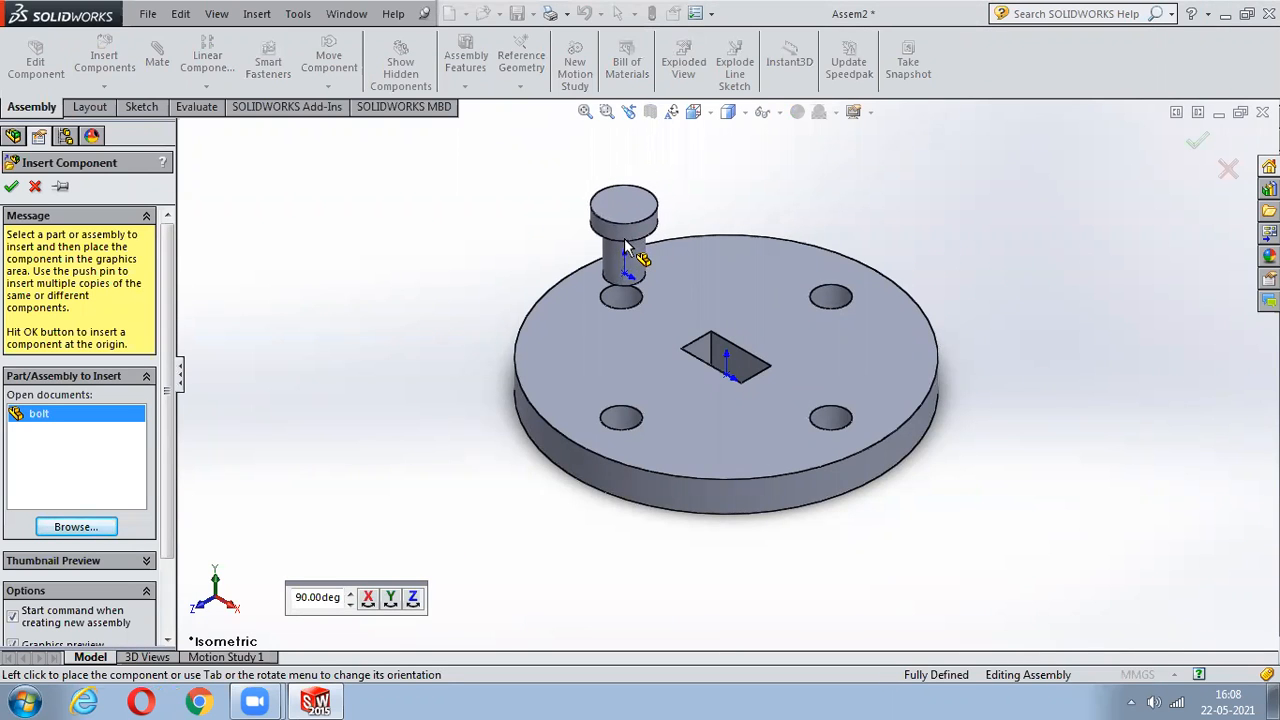
pyautogui.click(625, 243)
# - Add a concentric mate between the base plate's rear-left hole and the bolt's shank, without locking rotation
pyautogui.moveTo(386, 351); pyautogui.dragTo(437, 420, button='middle')
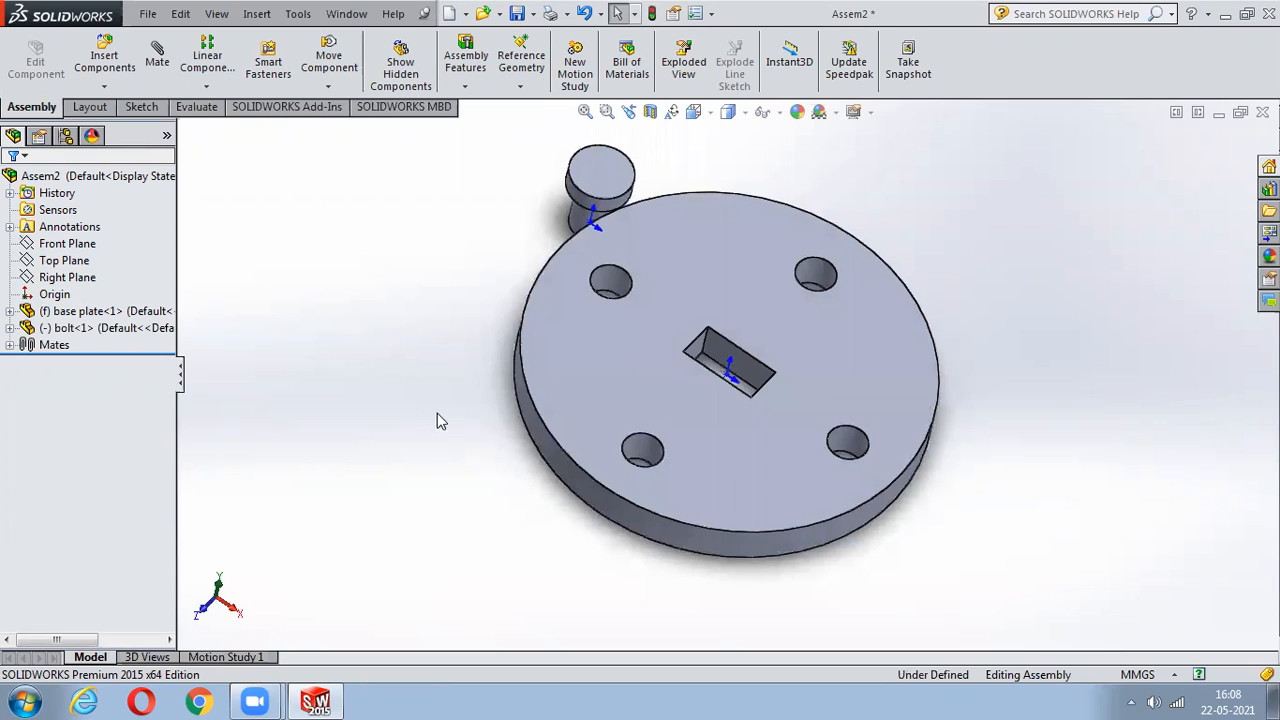
pyautogui.scroll(1, 437, 413)
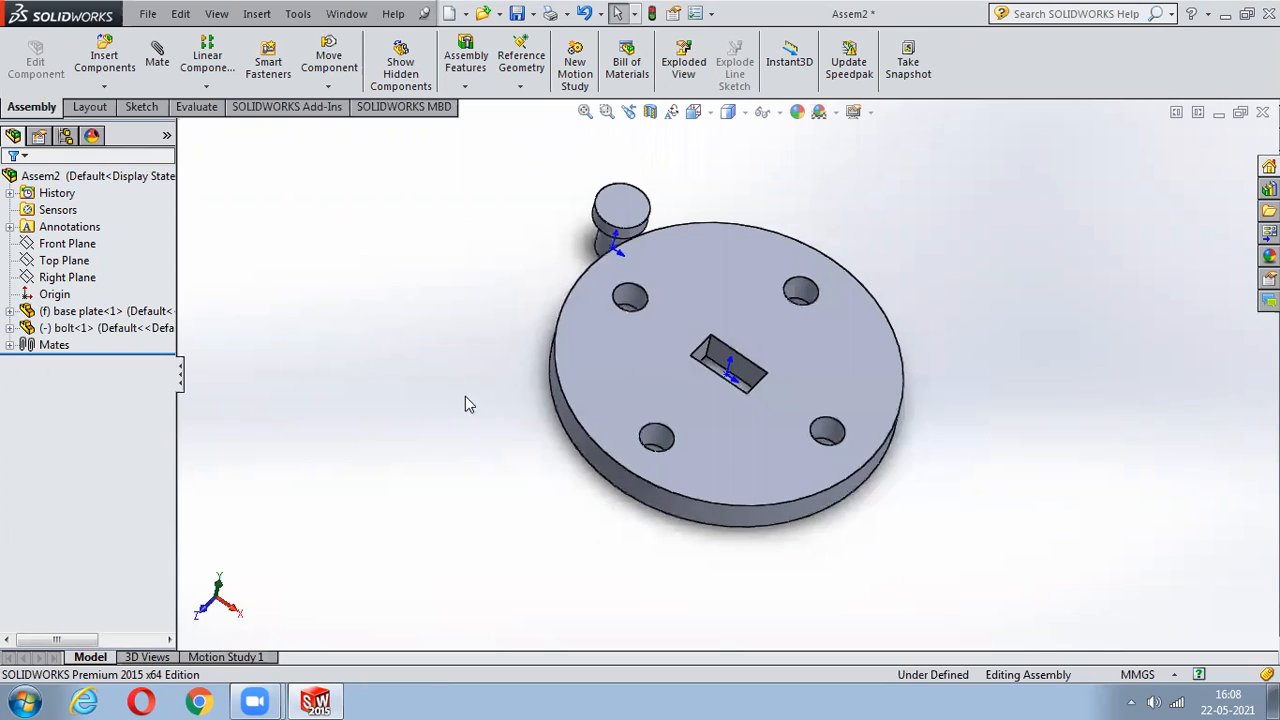
pyautogui.click(155, 68)
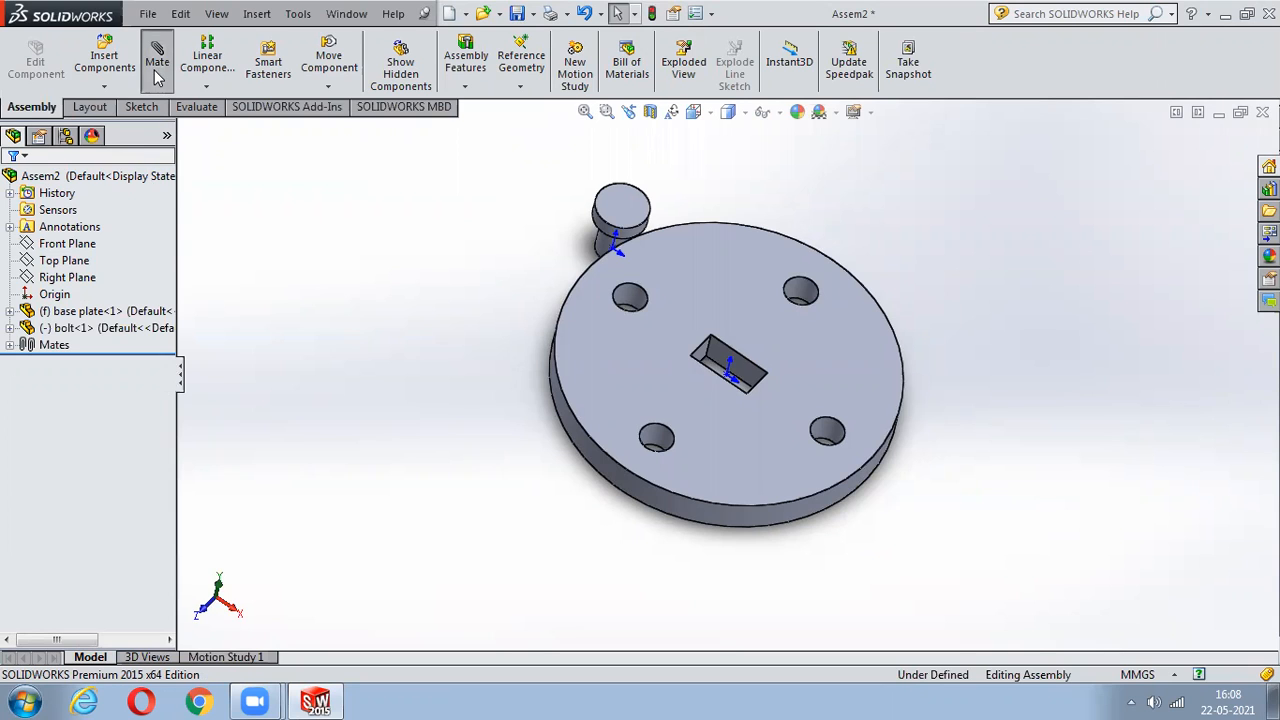
pyautogui.click(635, 292)
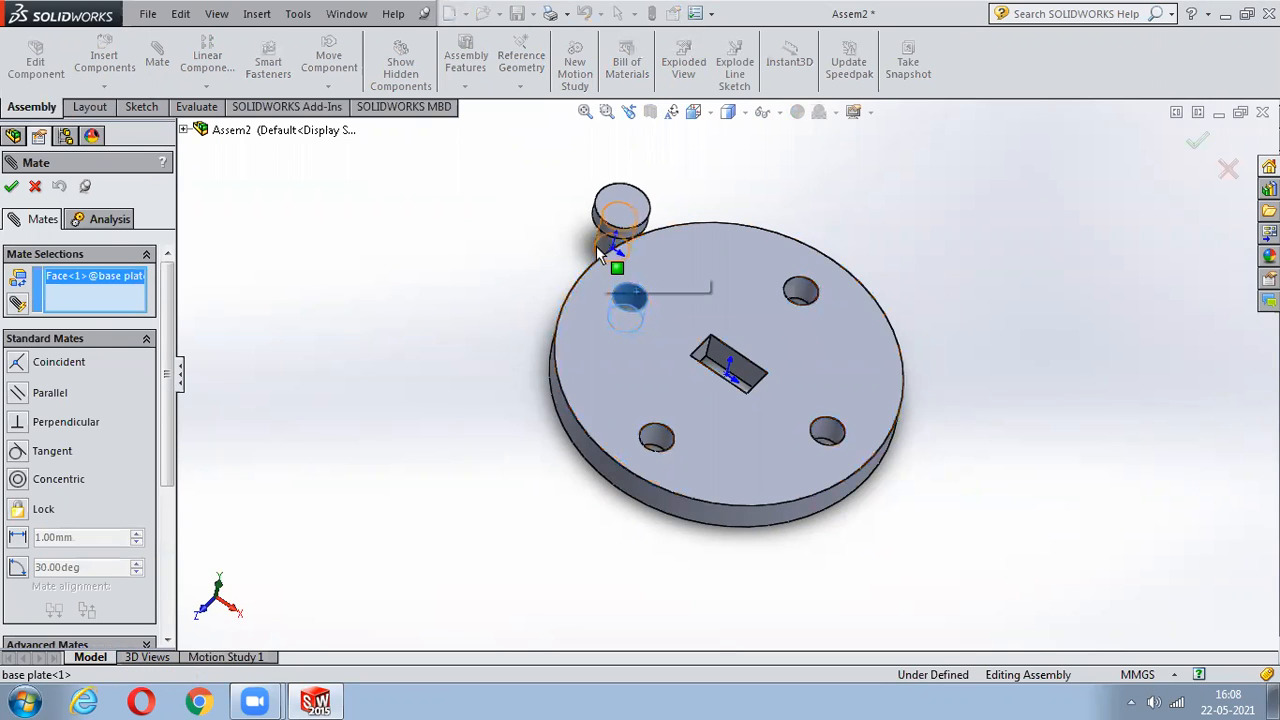
pyautogui.click(597, 245)
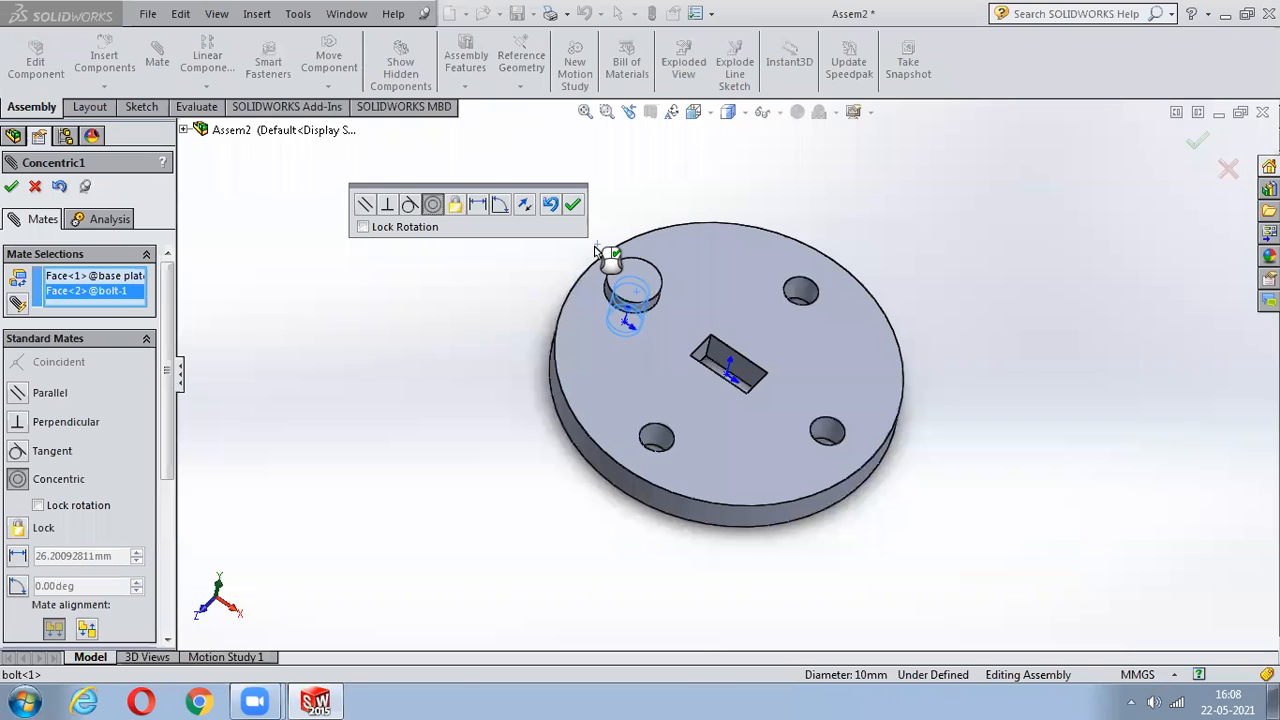
pyautogui.click(573, 205)
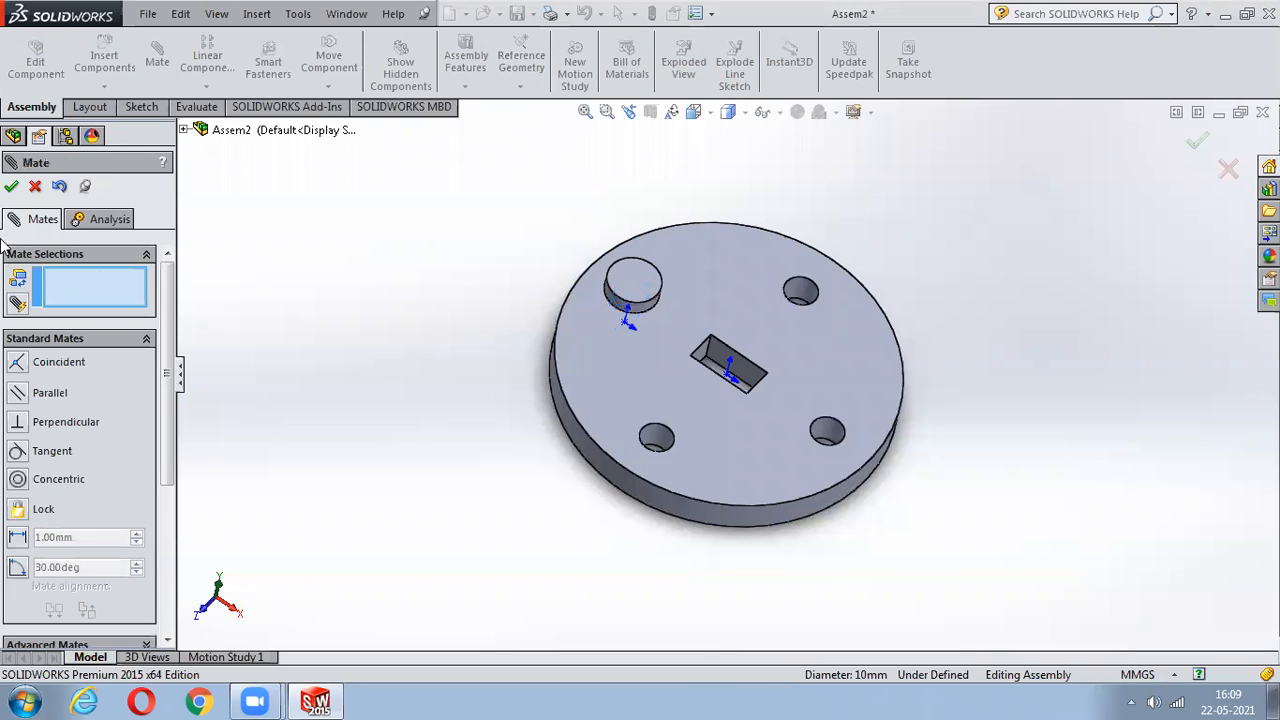
pyautogui.press('Escape')
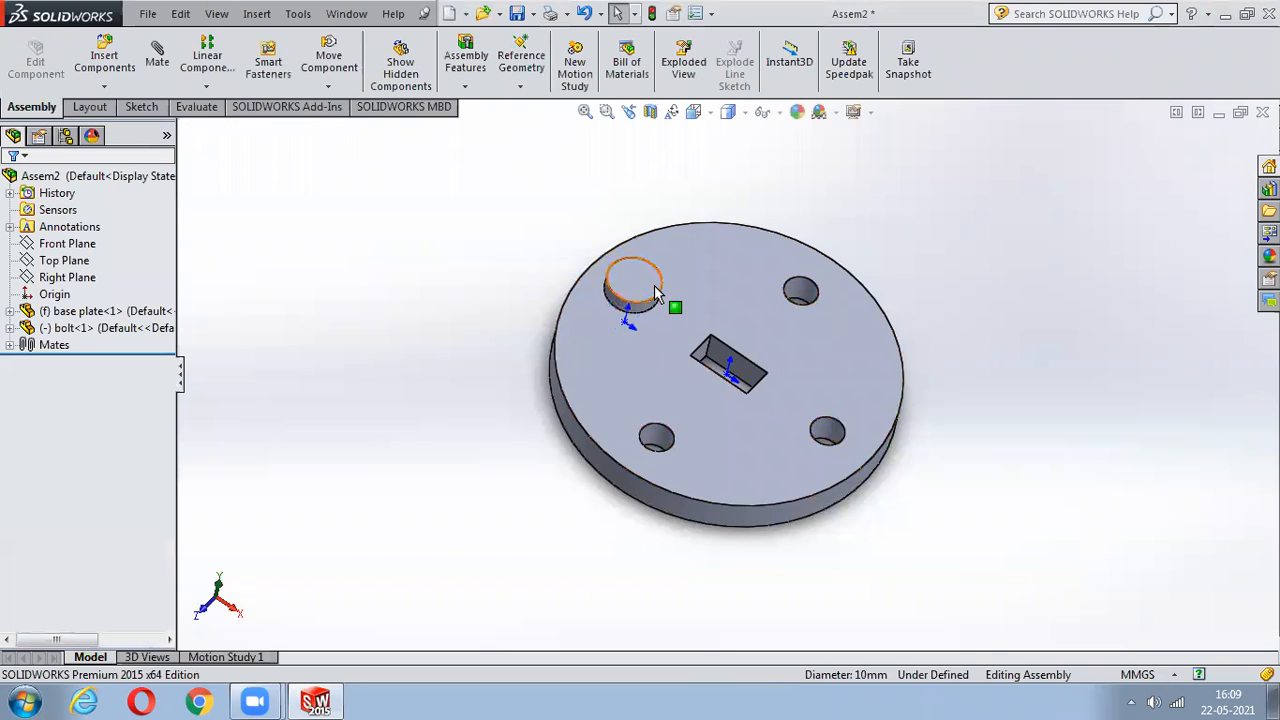
# - Move the bolt straight up out of its hole so it sits clear above the base plate
pyautogui.moveTo(641, 455); pyautogui.dragTo(626, 356, button='middle')
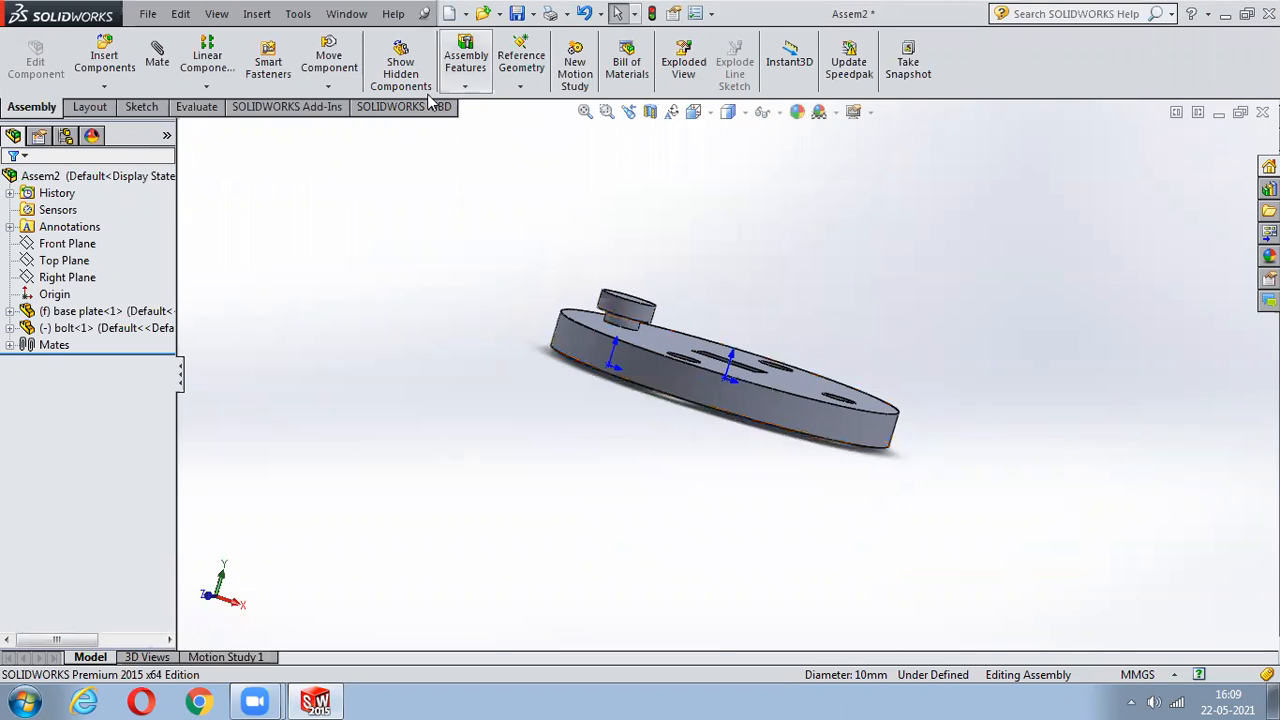
pyautogui.click(332, 88)
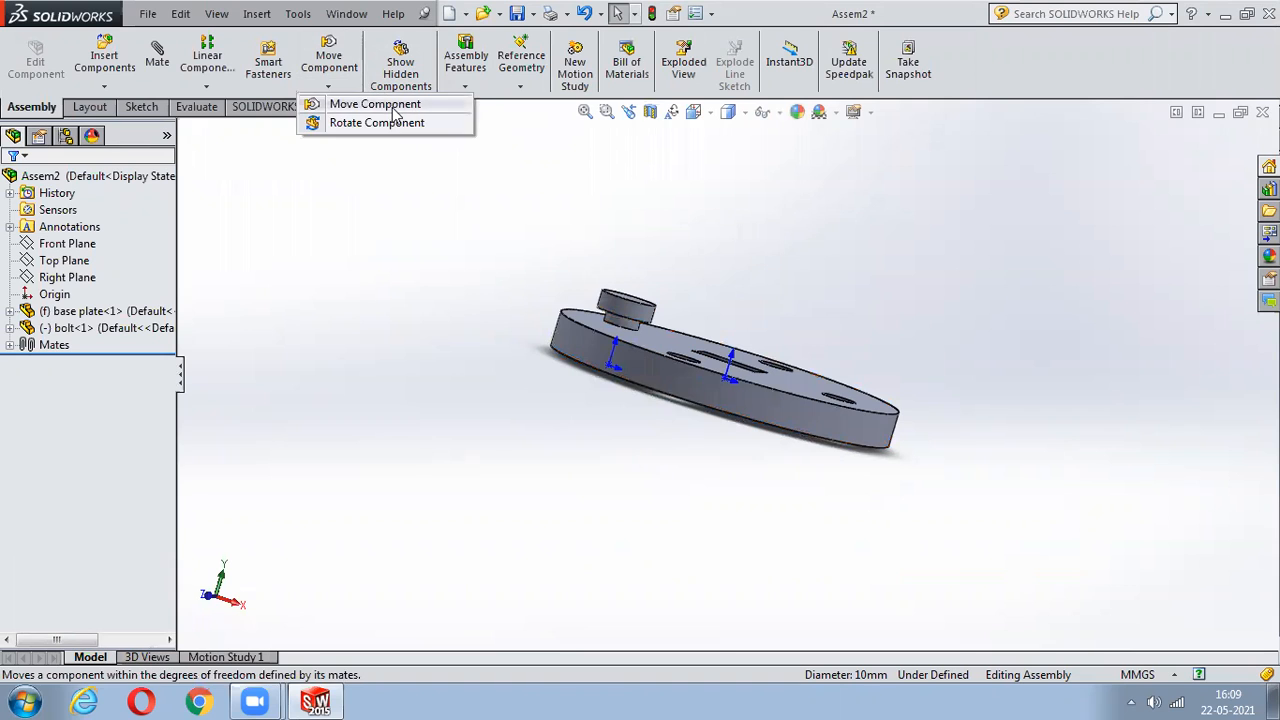
pyautogui.click(375, 104)
pyautogui.moveTo(630, 301); pyautogui.dragTo(648, 215)
pyautogui.click(14, 188)
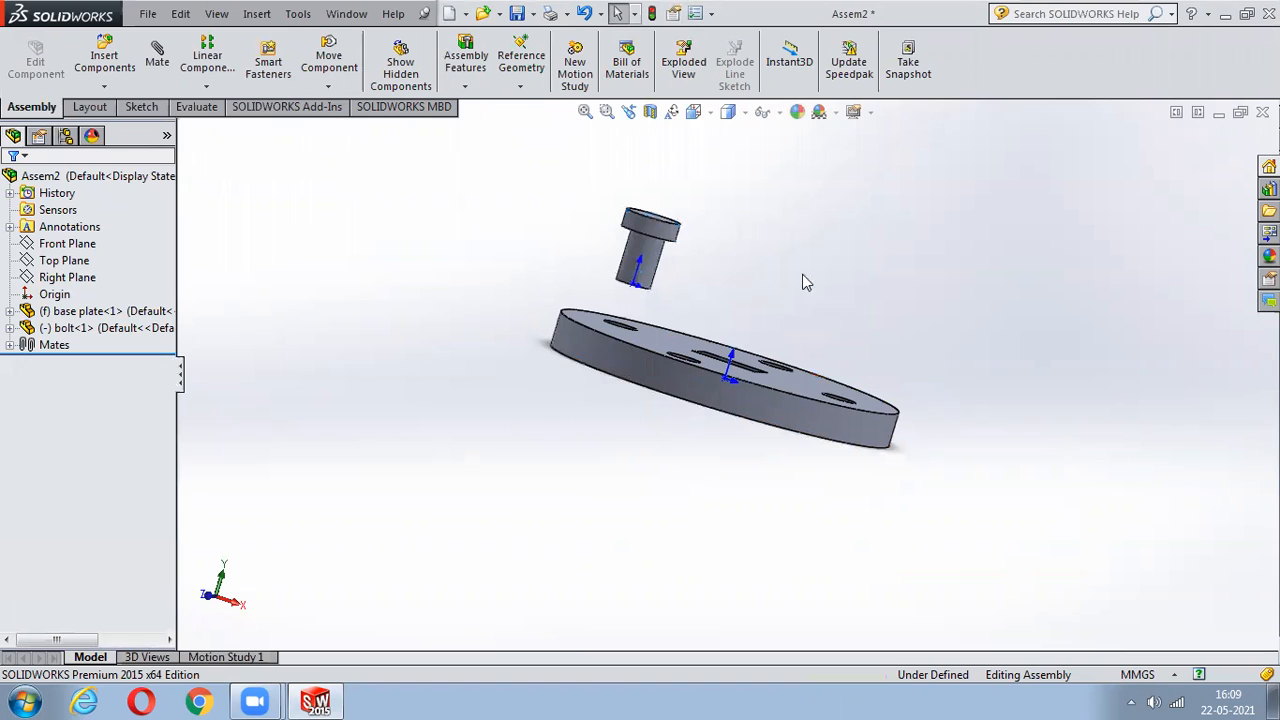
# - Start a new mate between the base plate's top face and the underside of the bolt's head
pyautogui.click(160, 62)
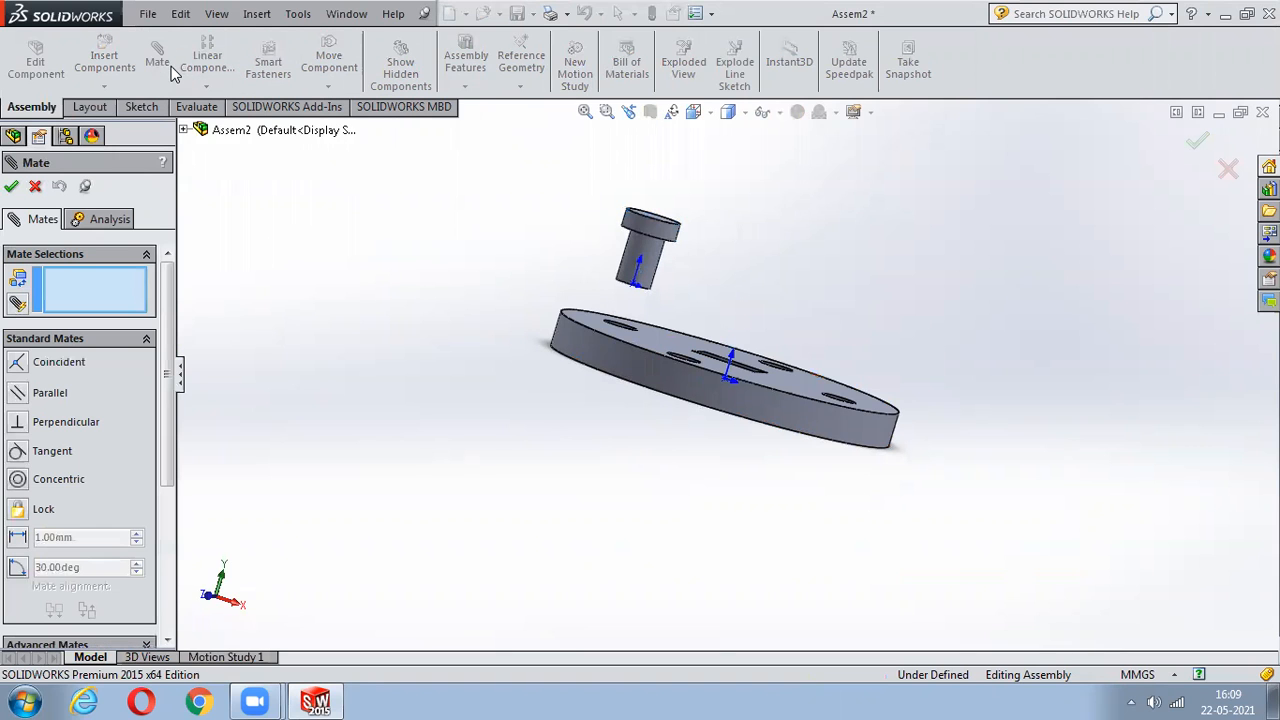
pyautogui.moveTo(865, 348); pyautogui.dragTo(834, 391, button='middle')
pyautogui.click(780, 371)
pyautogui.moveTo(691, 506); pyautogui.dragTo(583, 226, button='middle')
pyautogui.scroll(-5, 660, 275)
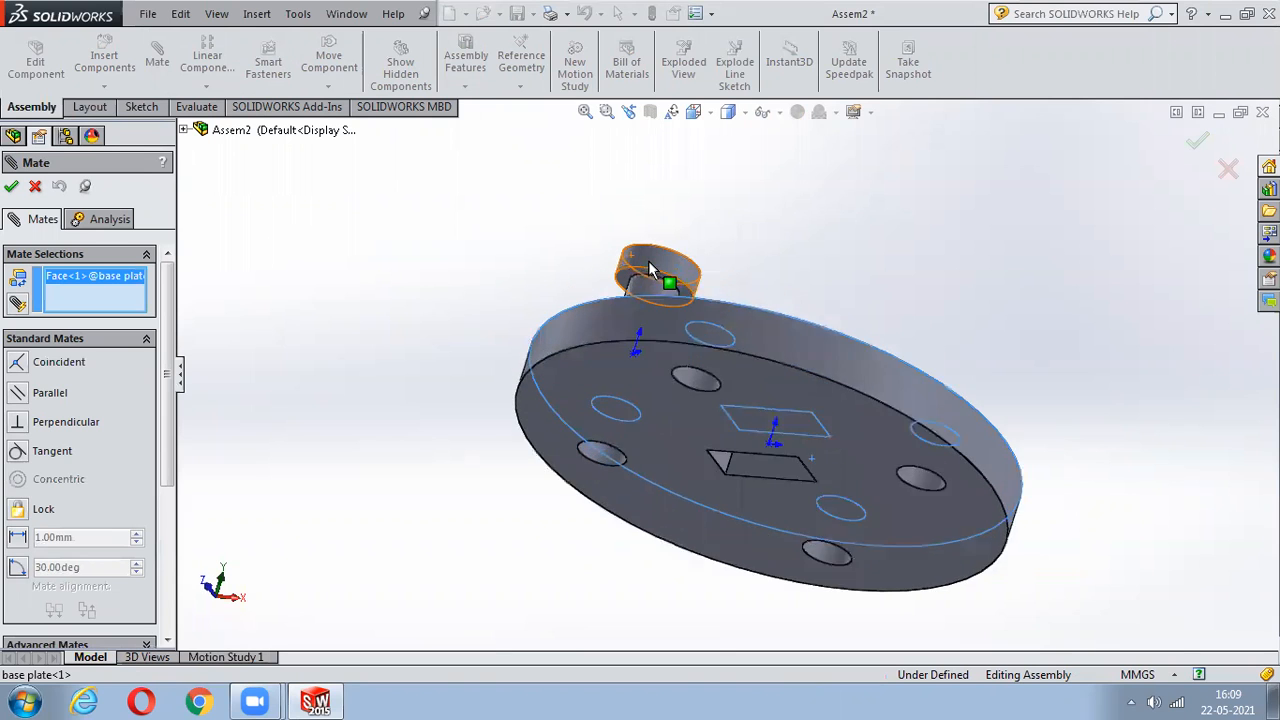
pyautogui.click(626, 319)
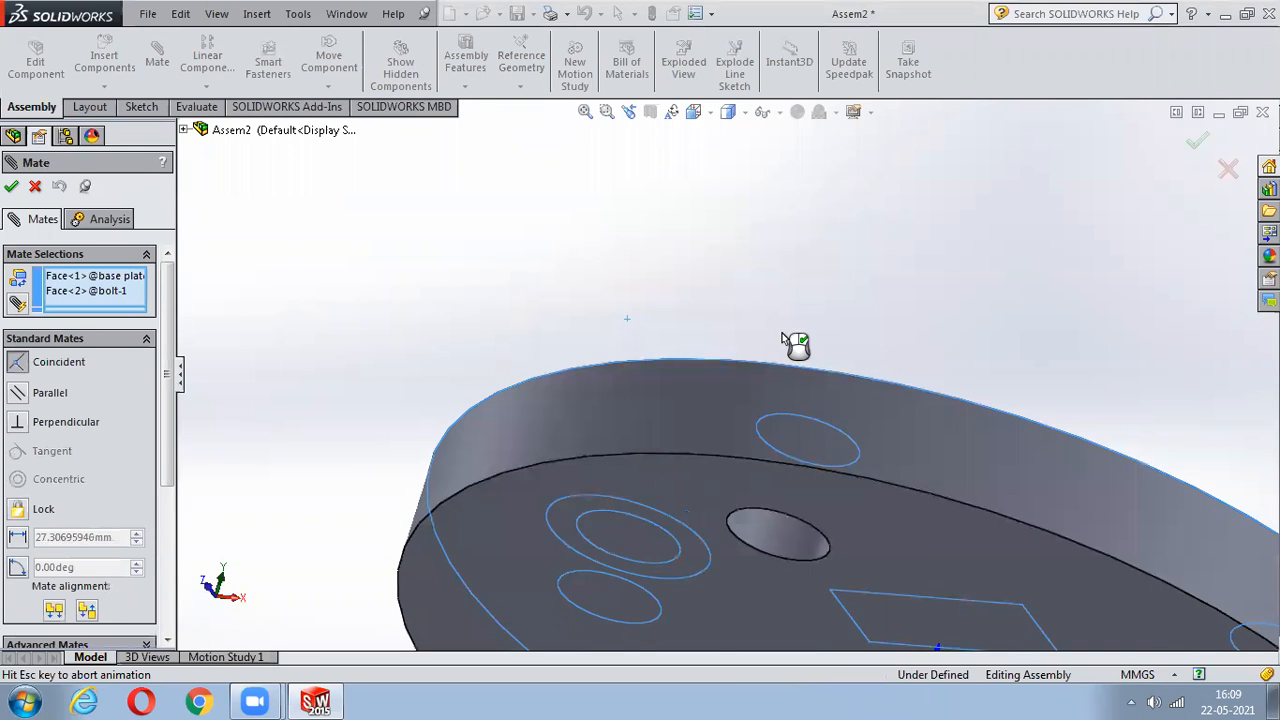
pyautogui.scroll(3, 783, 337)
pyautogui.moveTo(1067, 392); pyautogui.dragTo(984, 431, button='middle')
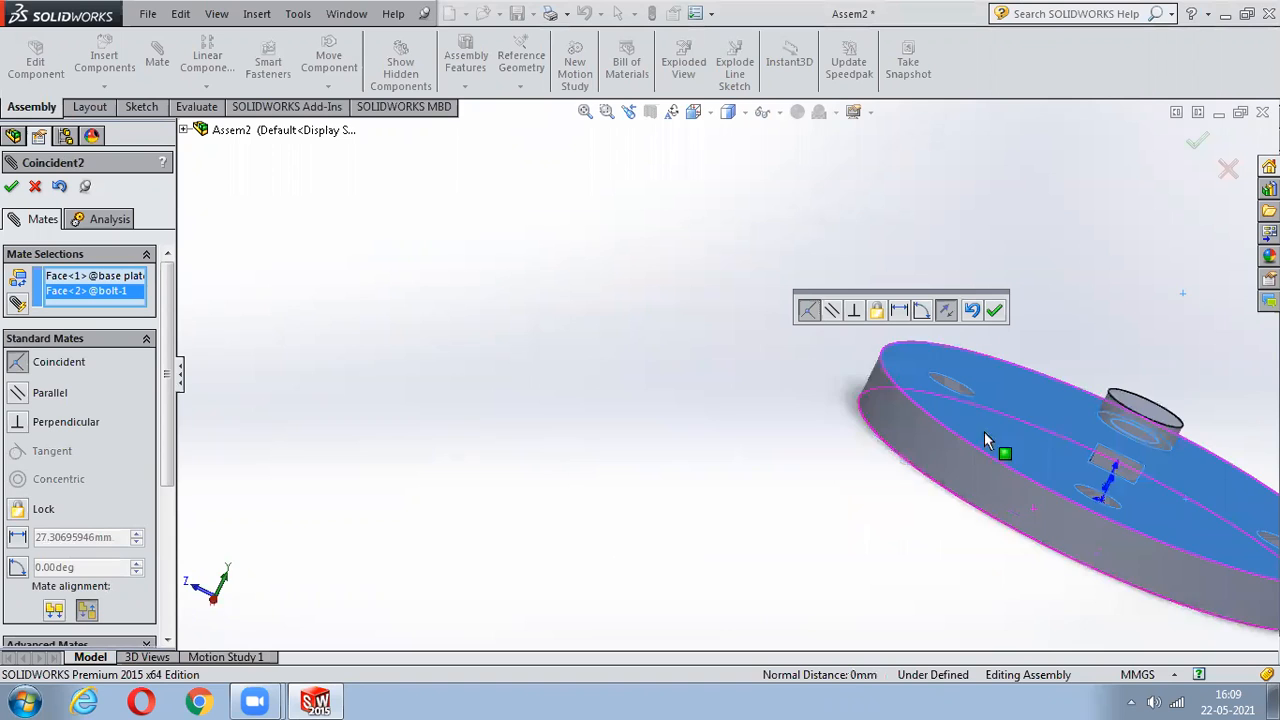
pyautogui.scroll(3, 855, 470)
pyautogui.moveTo(855, 470); pyautogui.dragTo(617, 410, button='middle')
pyautogui.scroll(-2, 1248, 397)
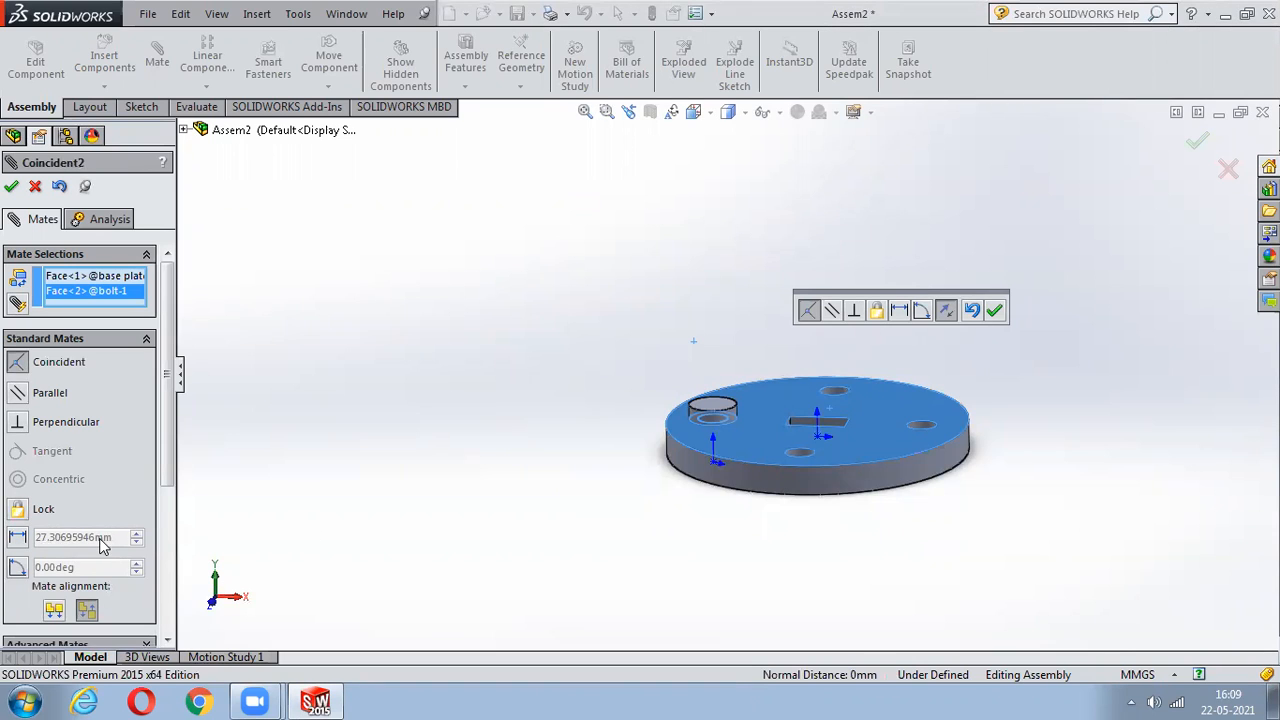
# - Make the mate between the plate's top face and the bolt head a 1.5 mm distance mate
pyautogui.click(16, 538)
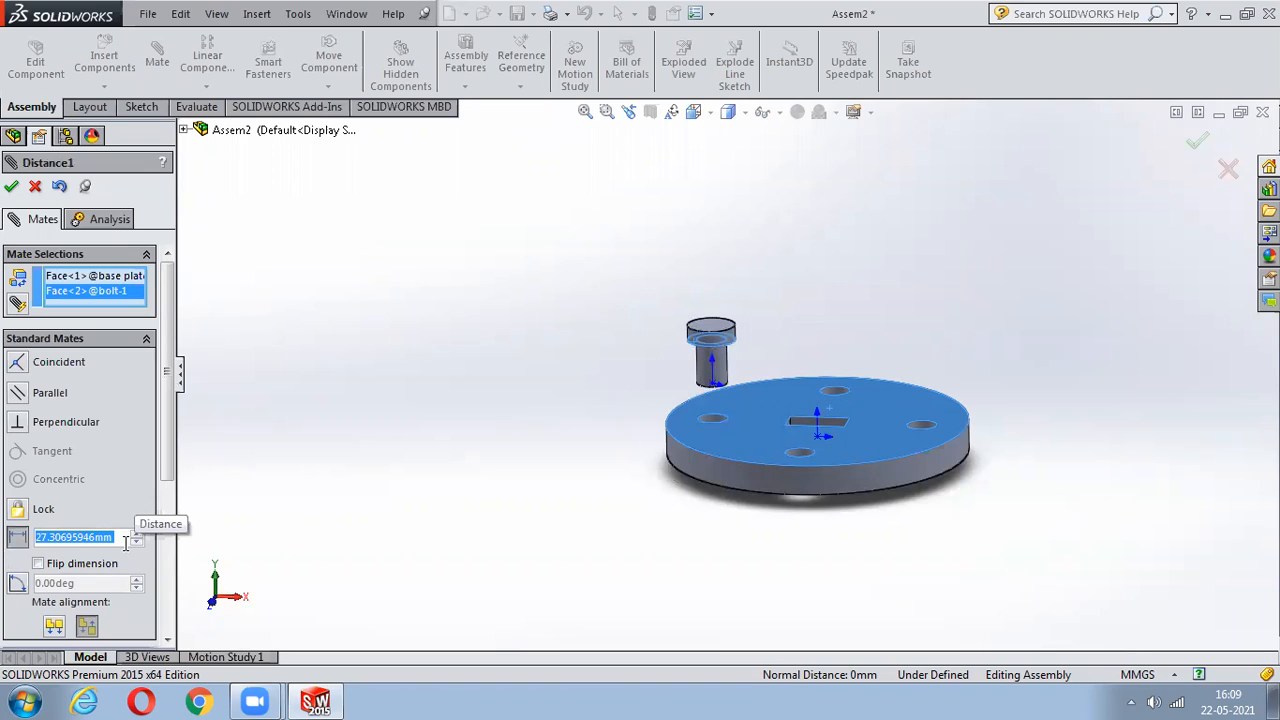
pyautogui.press('BackSpace')
pyautogui.write('.1')
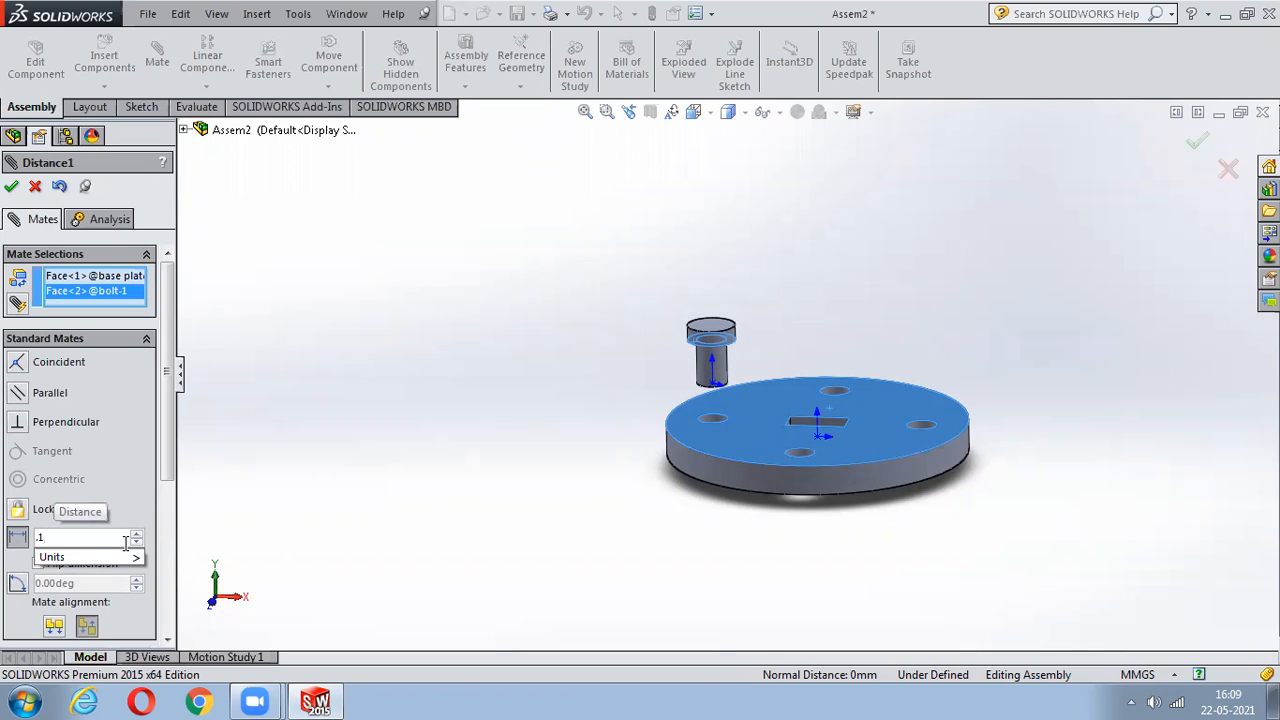
pyautogui.write('.5')
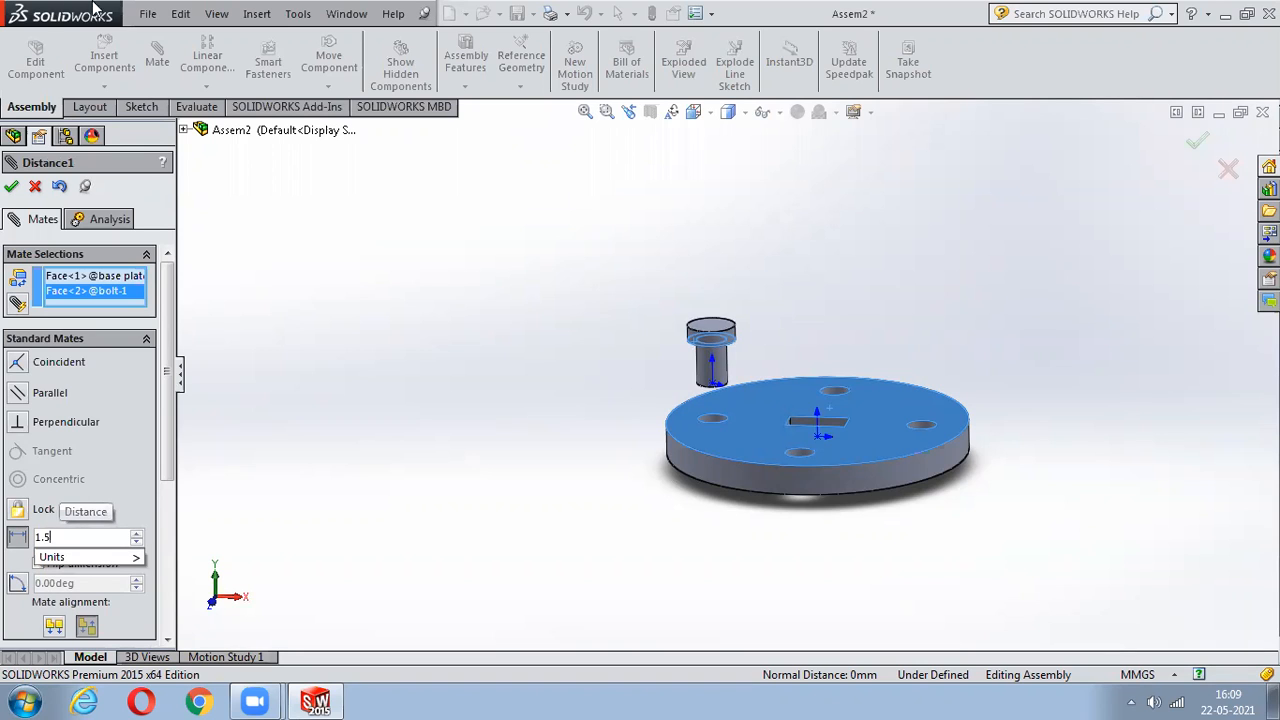
pyautogui.press('Return')
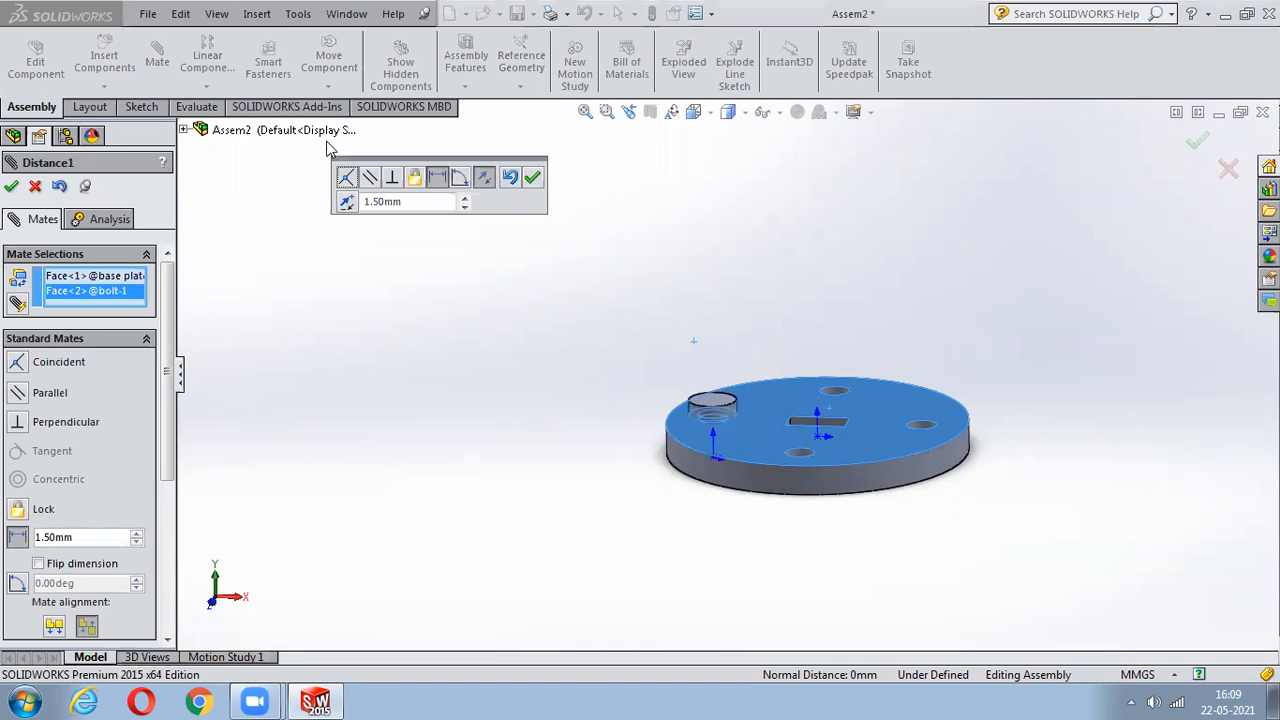
pyautogui.click(533, 179)
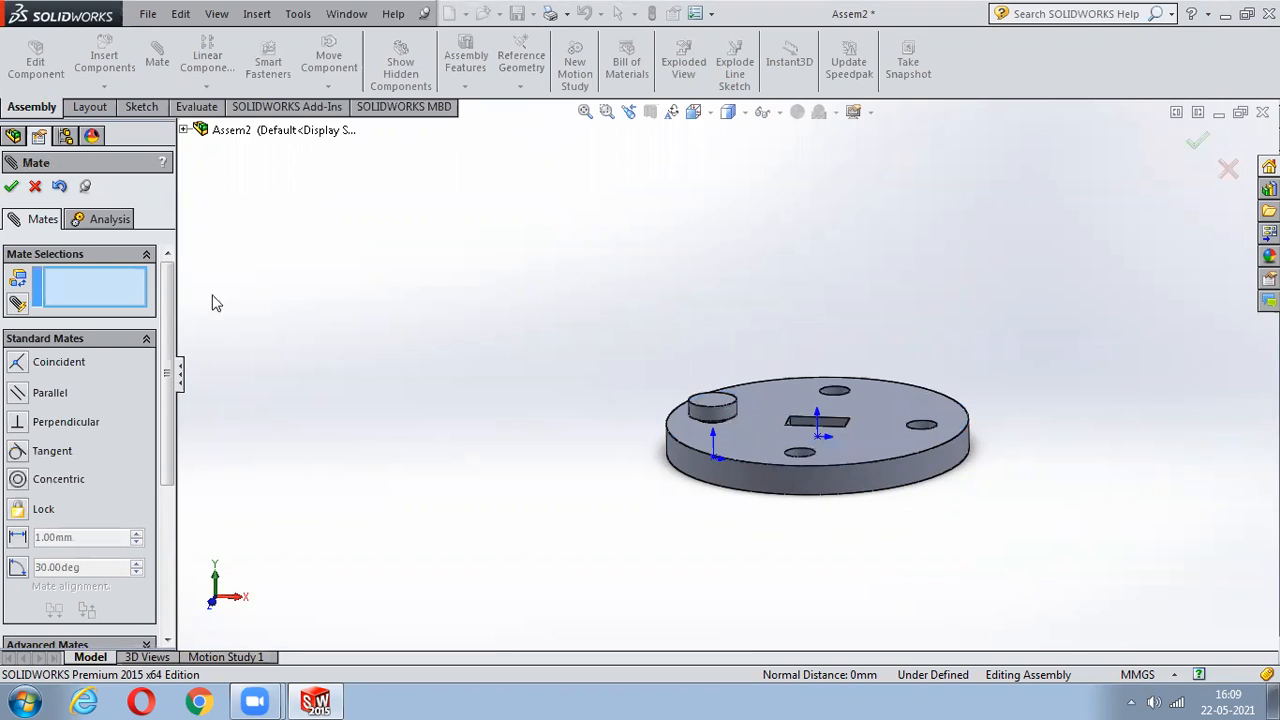
pyautogui.press('Escape')
# - Turn on the Standard Views toolbar and show the assembly in isometric view
pyautogui.scroll(-1, 750, 430)
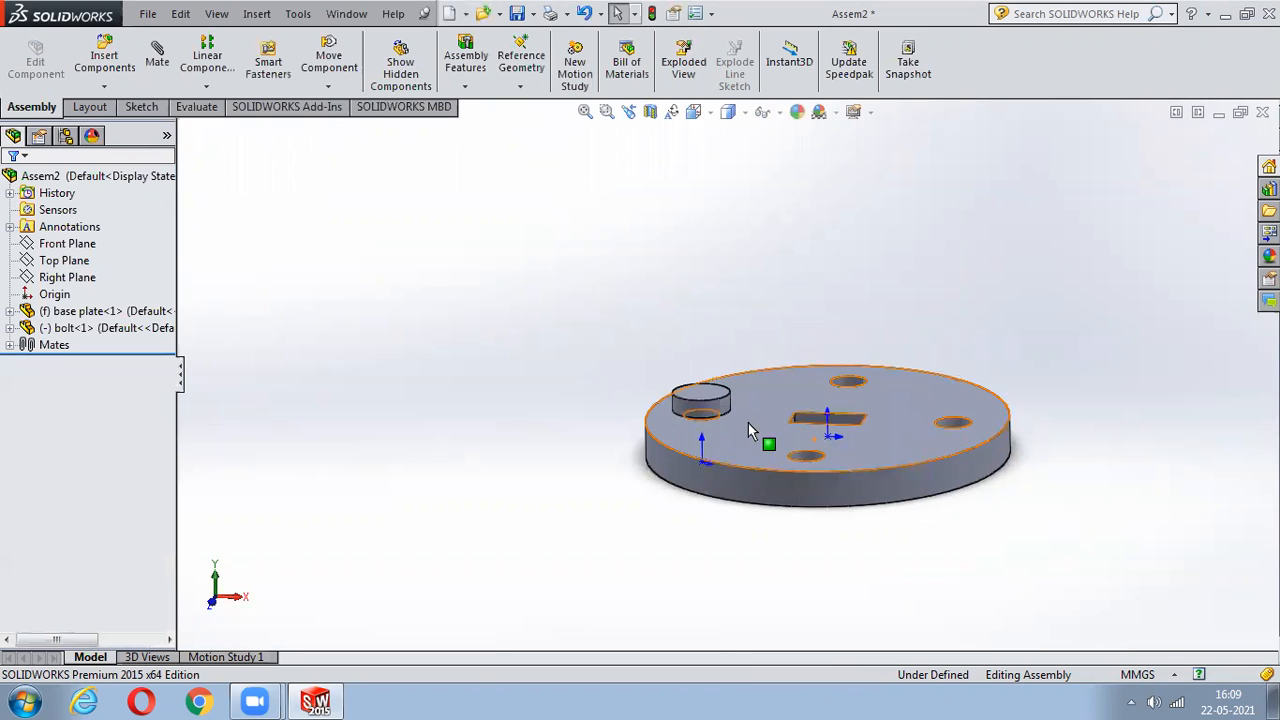
pyautogui.moveTo(605, 590); pyautogui.dragTo(600, 528, button='middle')
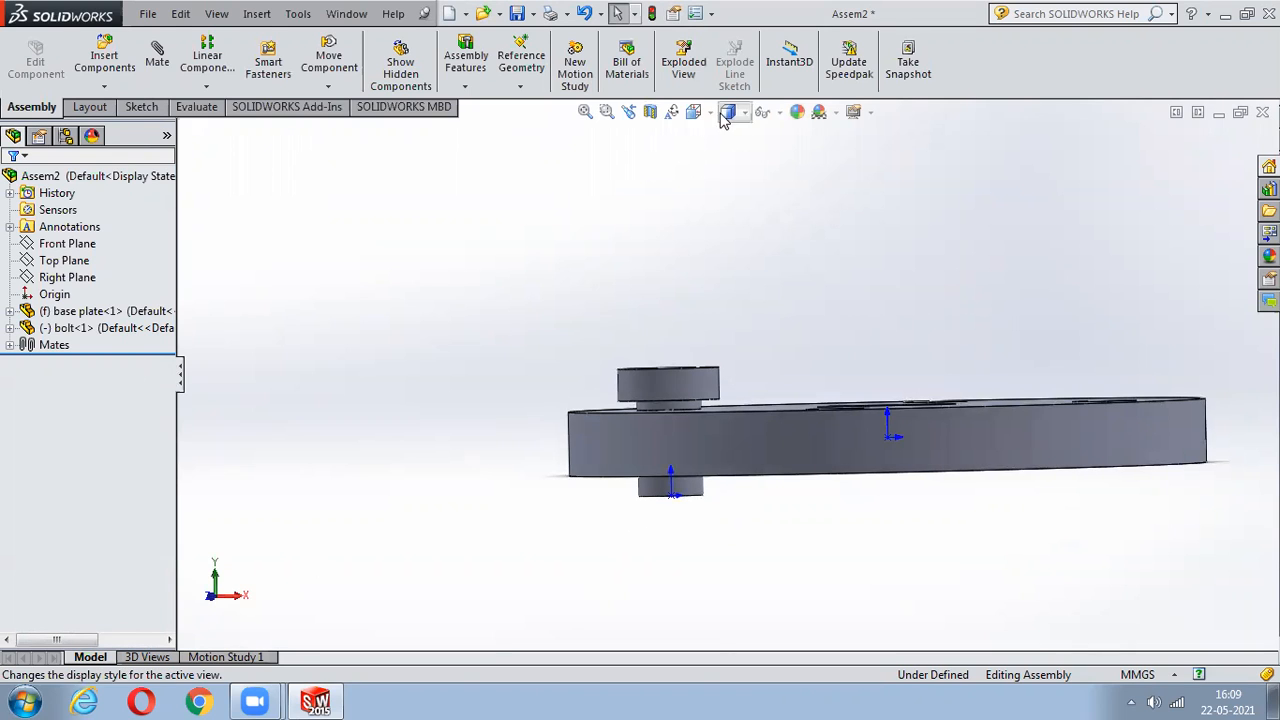
pyautogui.rightClick(1030, 72)
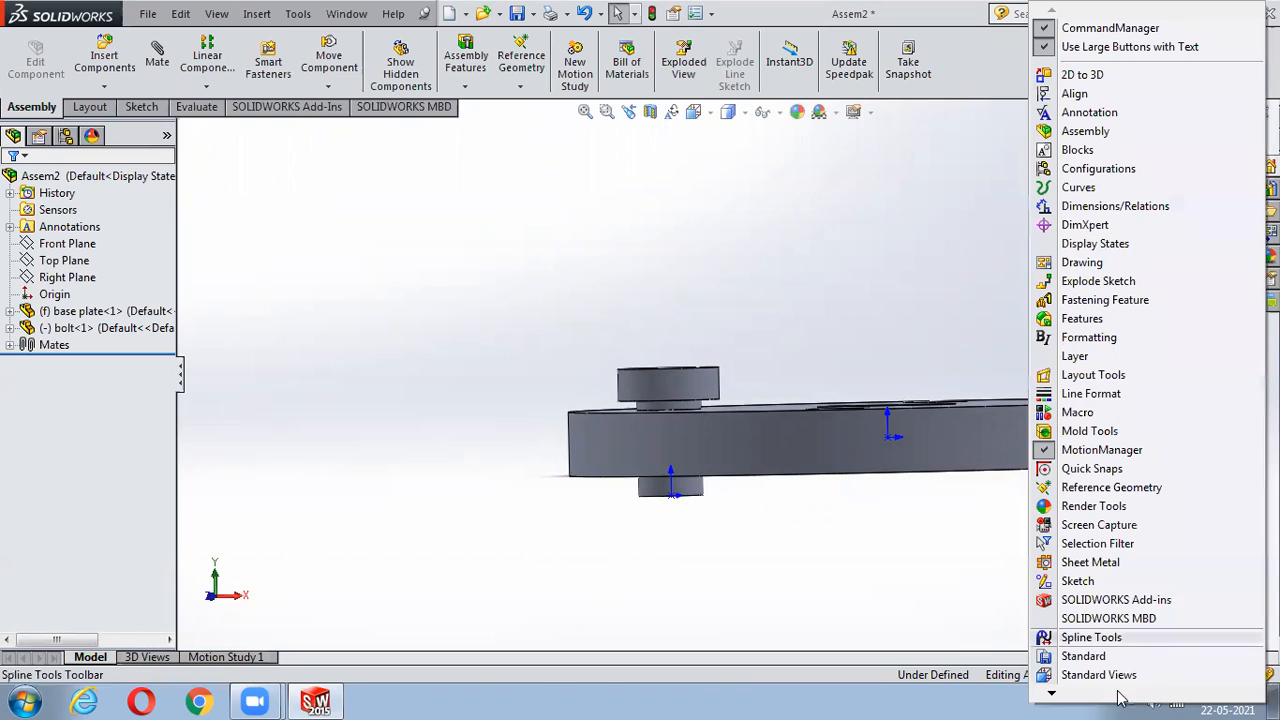
pyautogui.click(1086, 674)
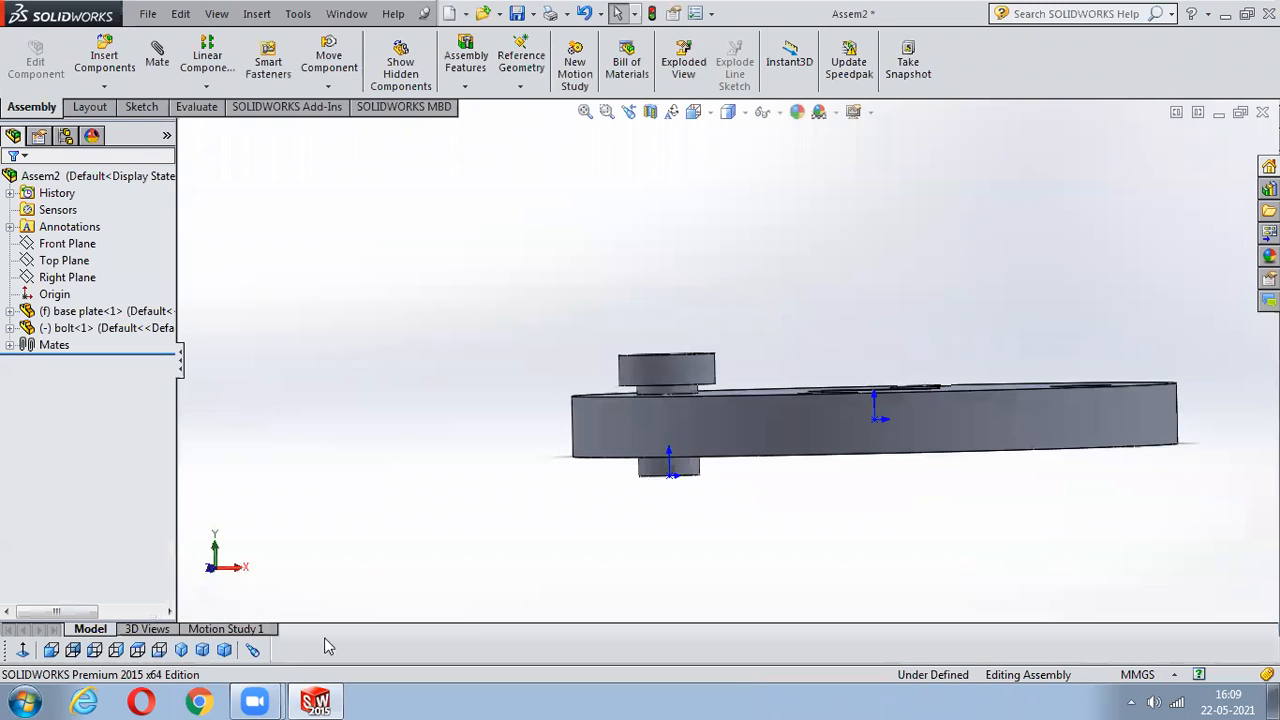
pyautogui.click(181, 650)
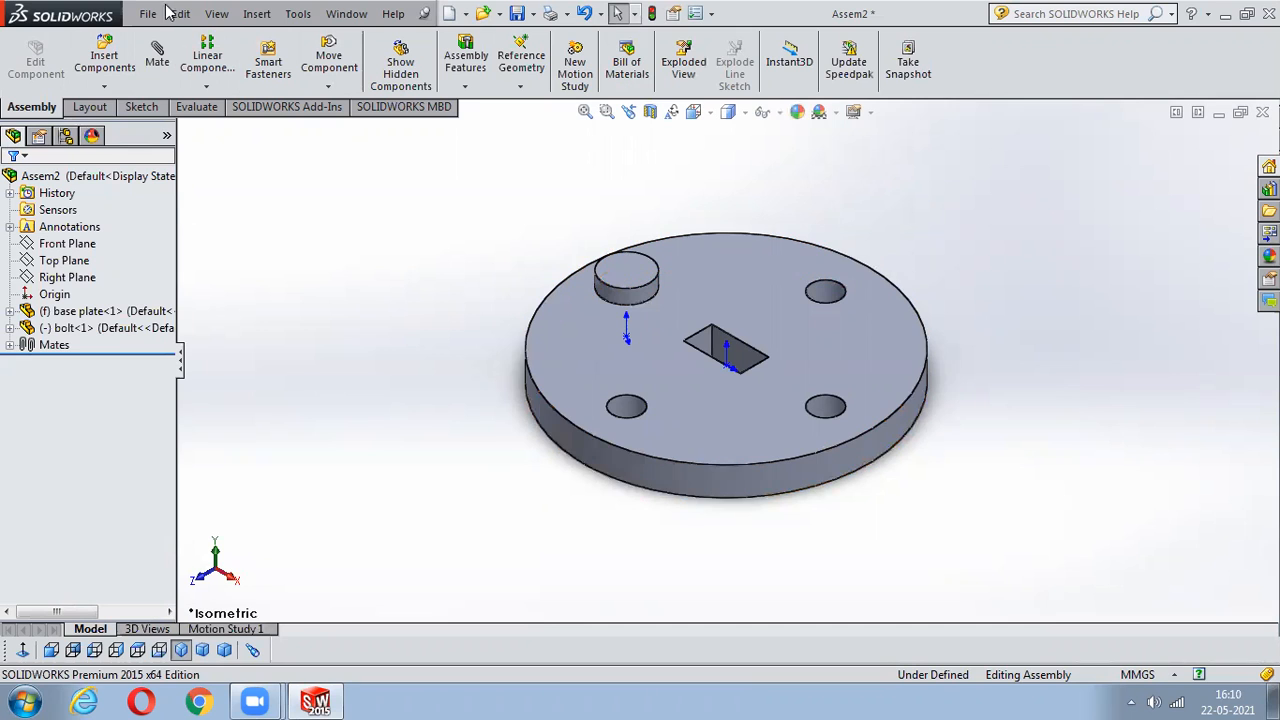
# - Create a circular component pattern of the bolt around the base plate's outer edge with 4 equally spaced instances over 360 degrees
pyautogui.click(205, 88)
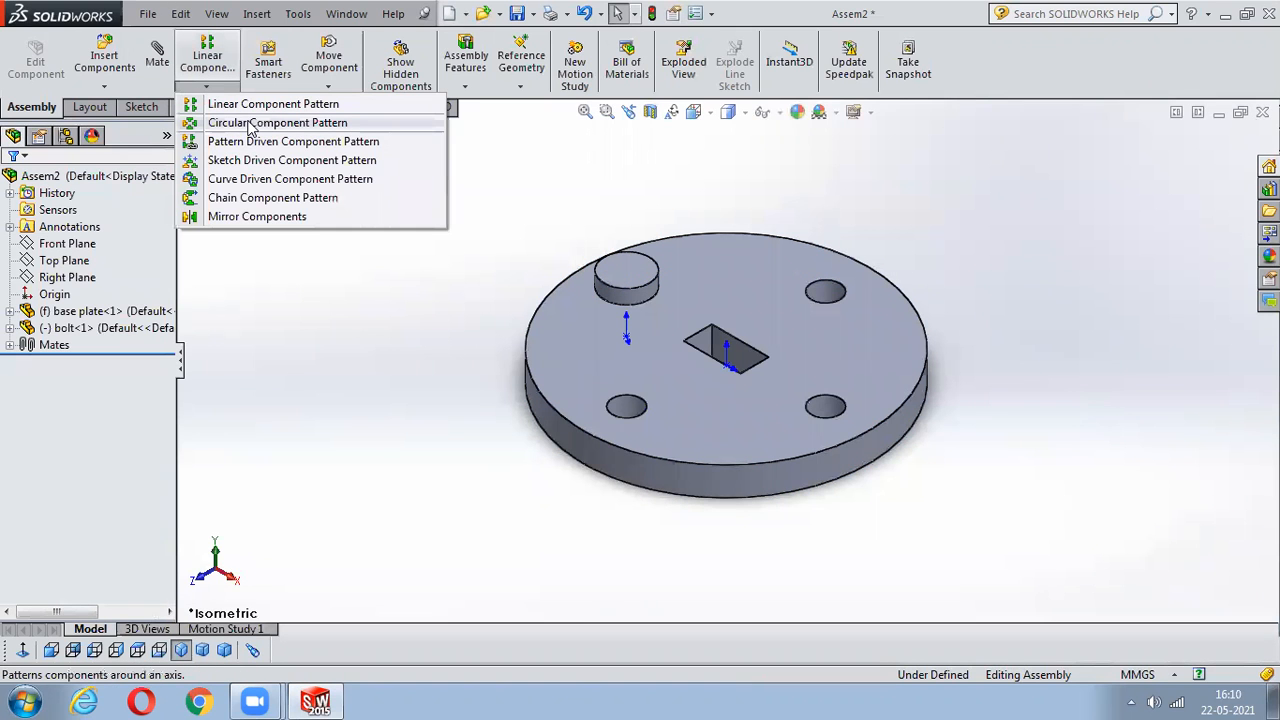
pyautogui.click(250, 123)
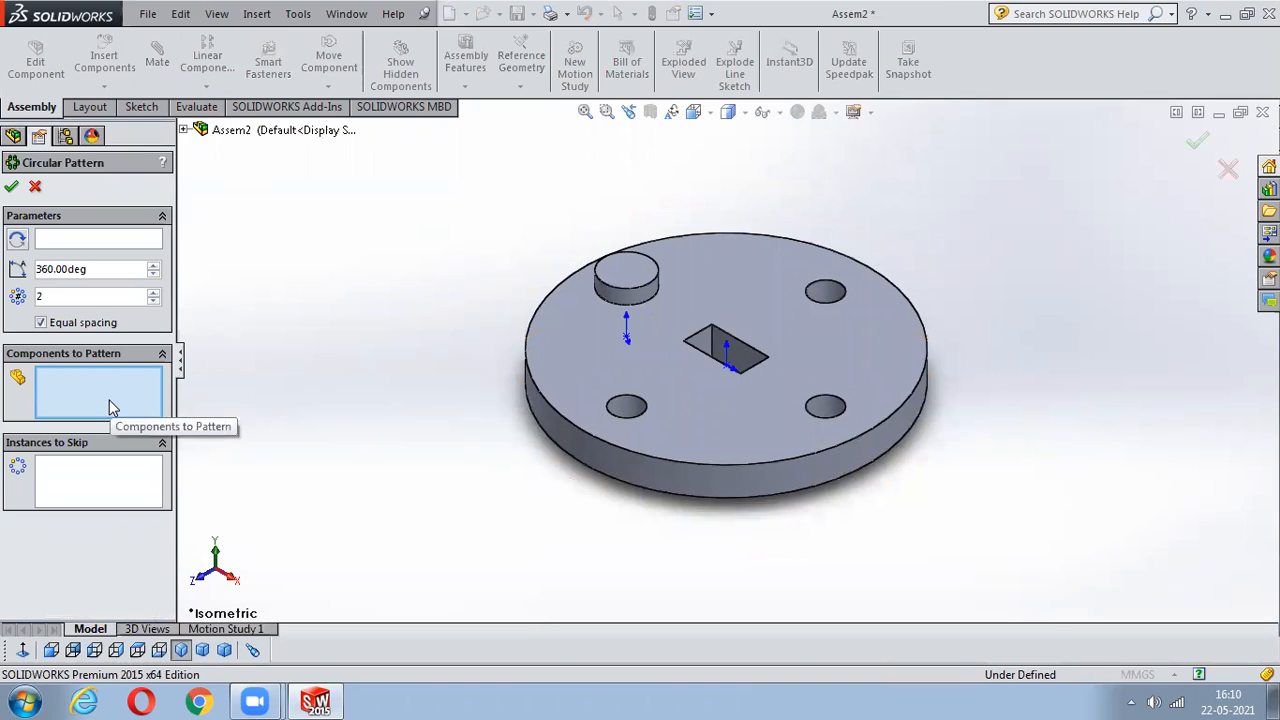
pyautogui.click(654, 289)
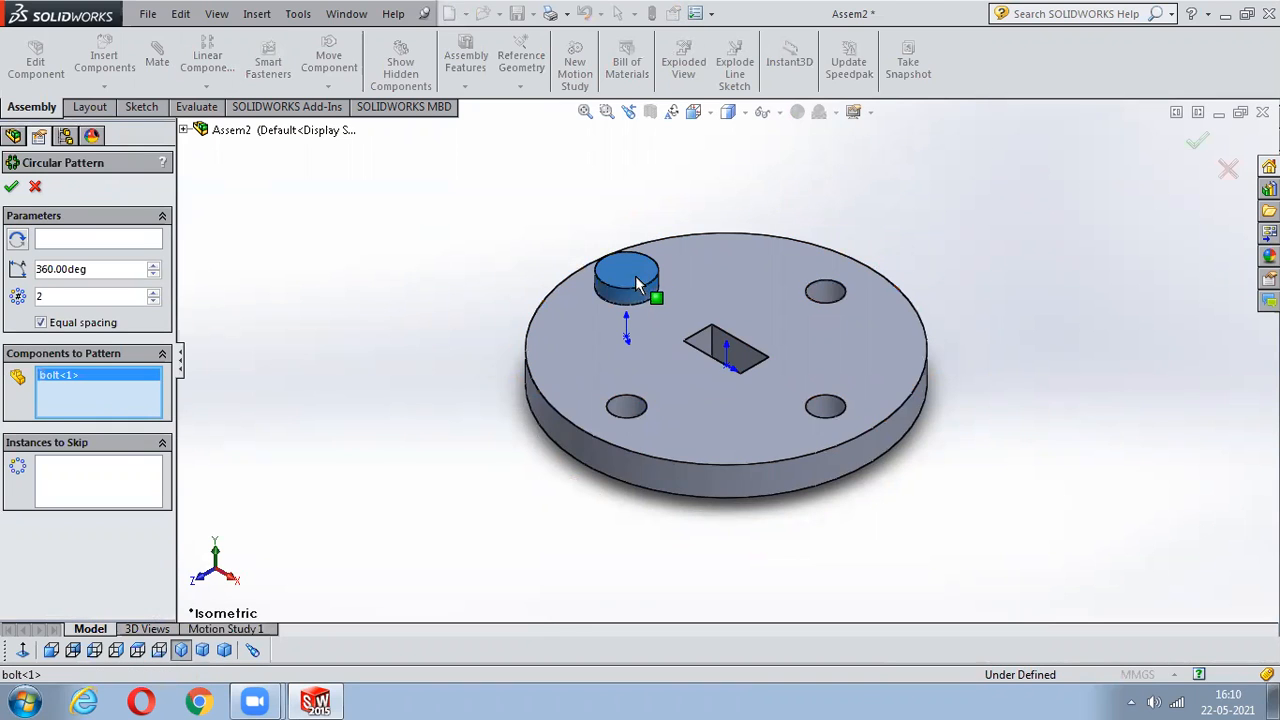
pyautogui.click(113, 245)
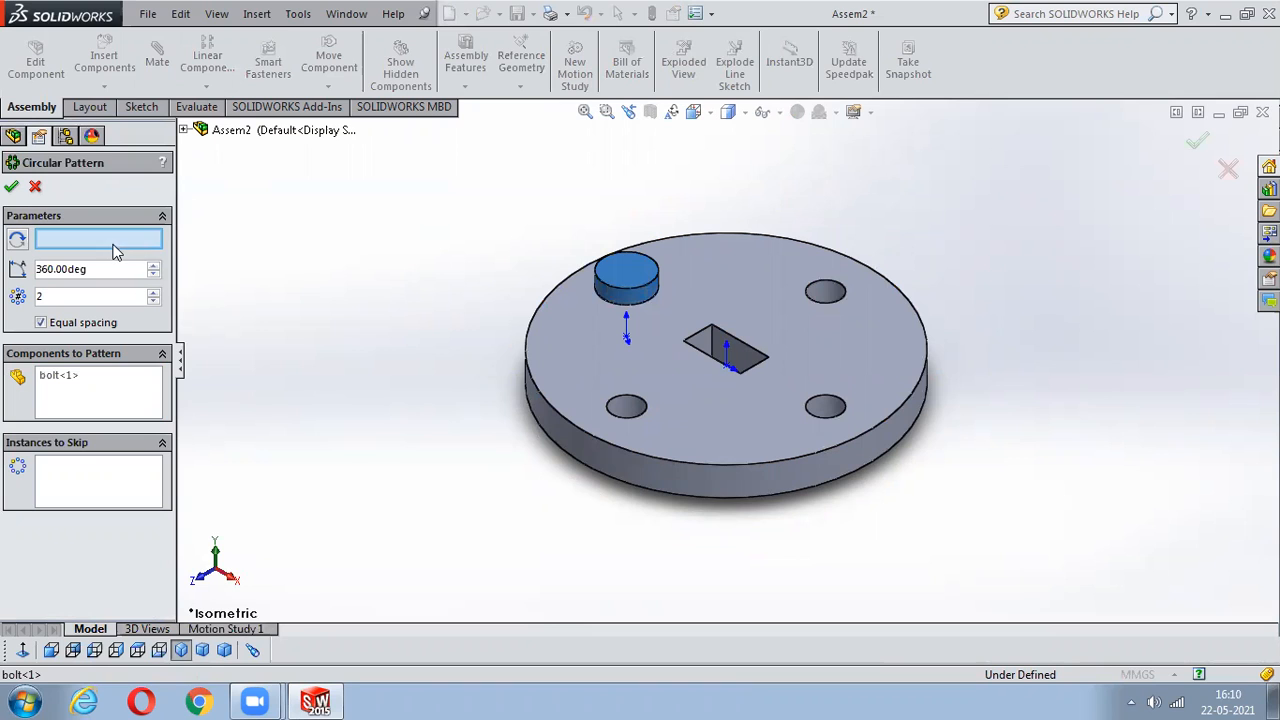
pyautogui.click(697, 464)
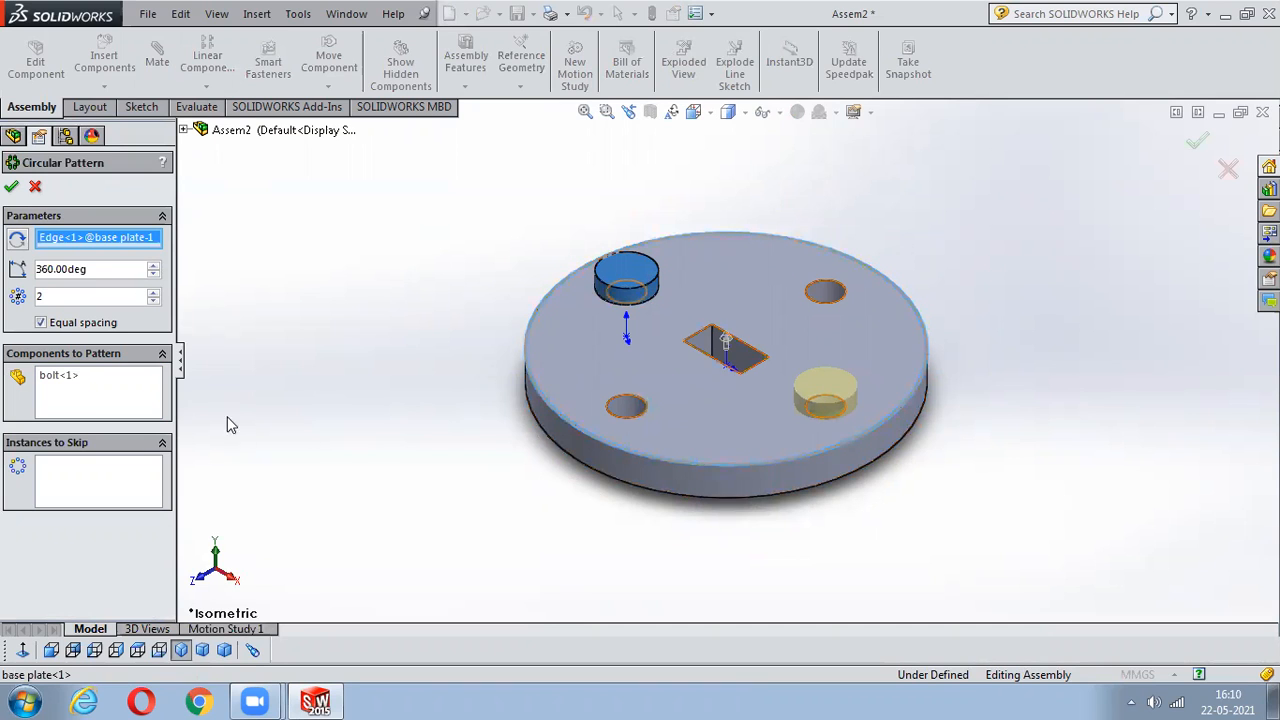
pyautogui.click(156, 294)
pyautogui.click(156, 294)
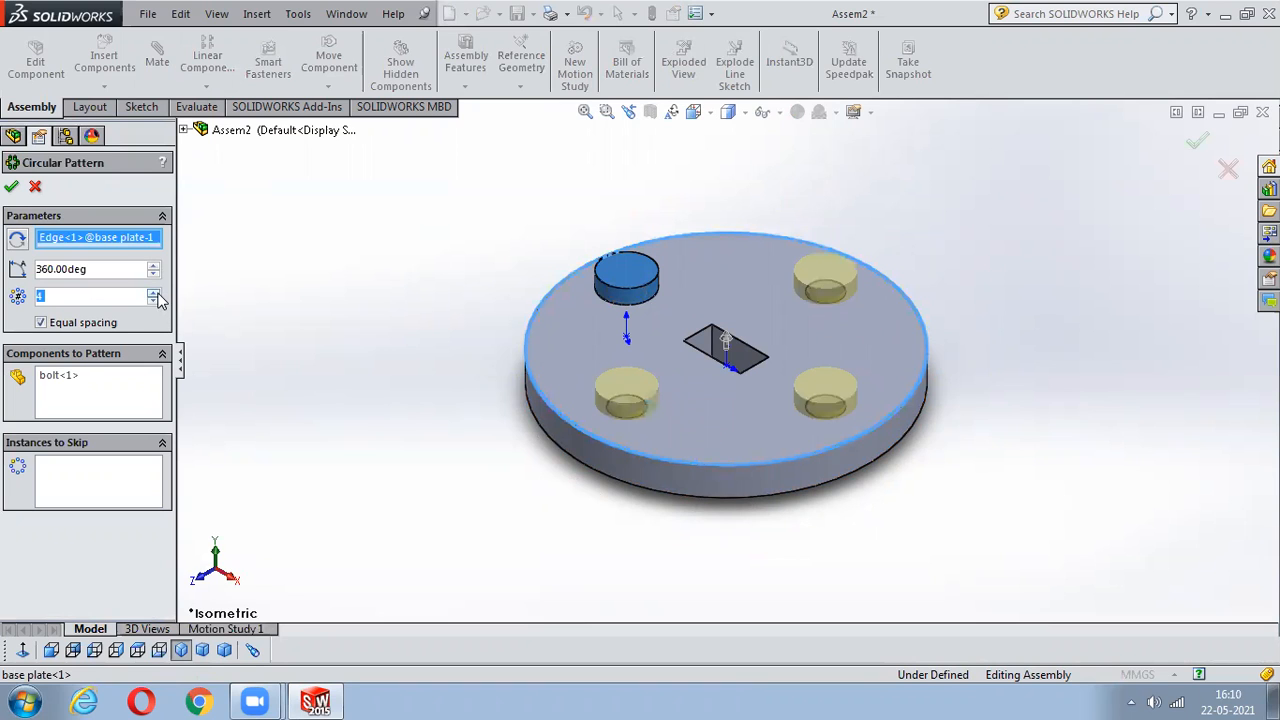
pyautogui.click(10, 187)
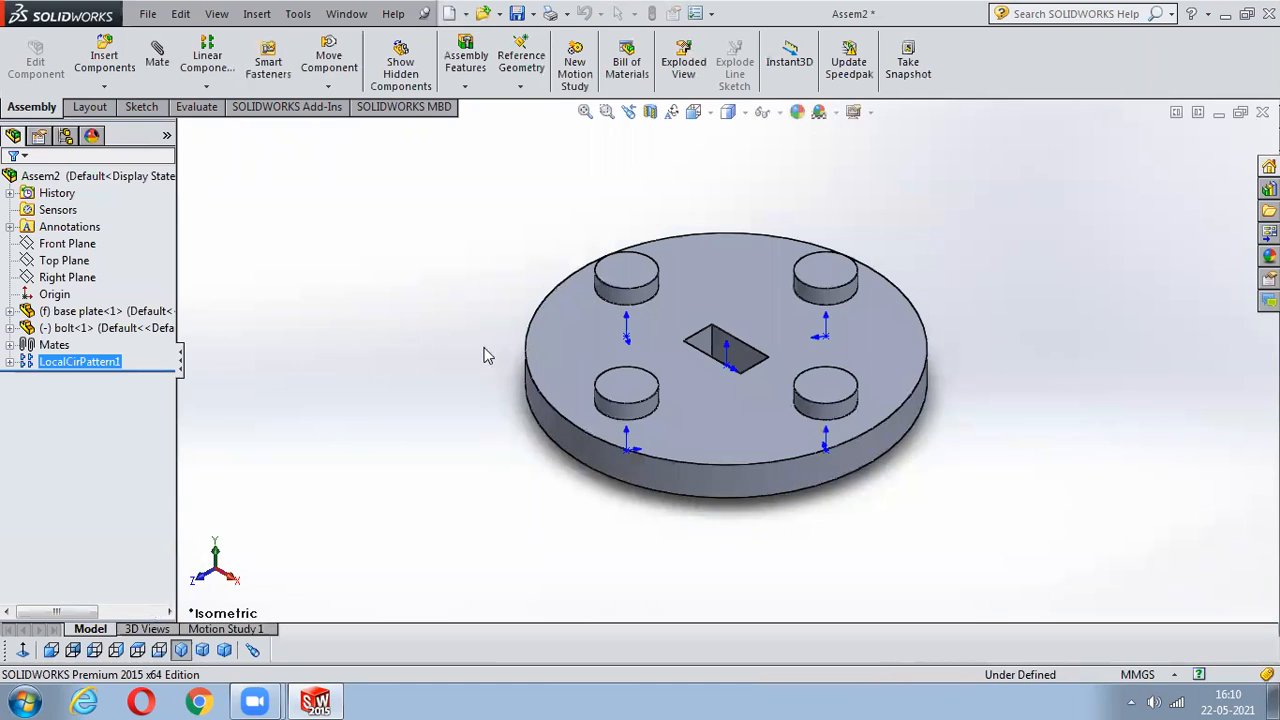
# - Hide the component origins in the graphics area
pyautogui.moveTo(450, 478); pyautogui.dragTo(444, 434, button='middle')
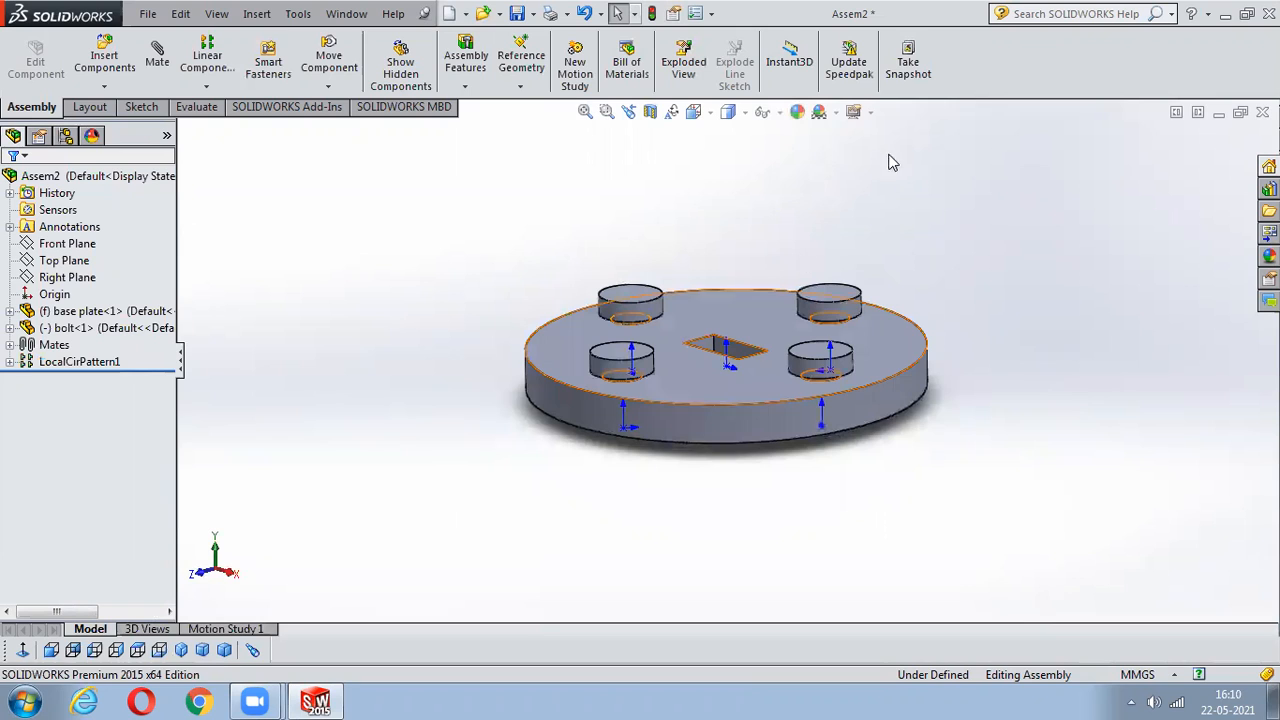
pyautogui.click(768, 118)
pyautogui.click(789, 144)
pyautogui.click(1001, 284)
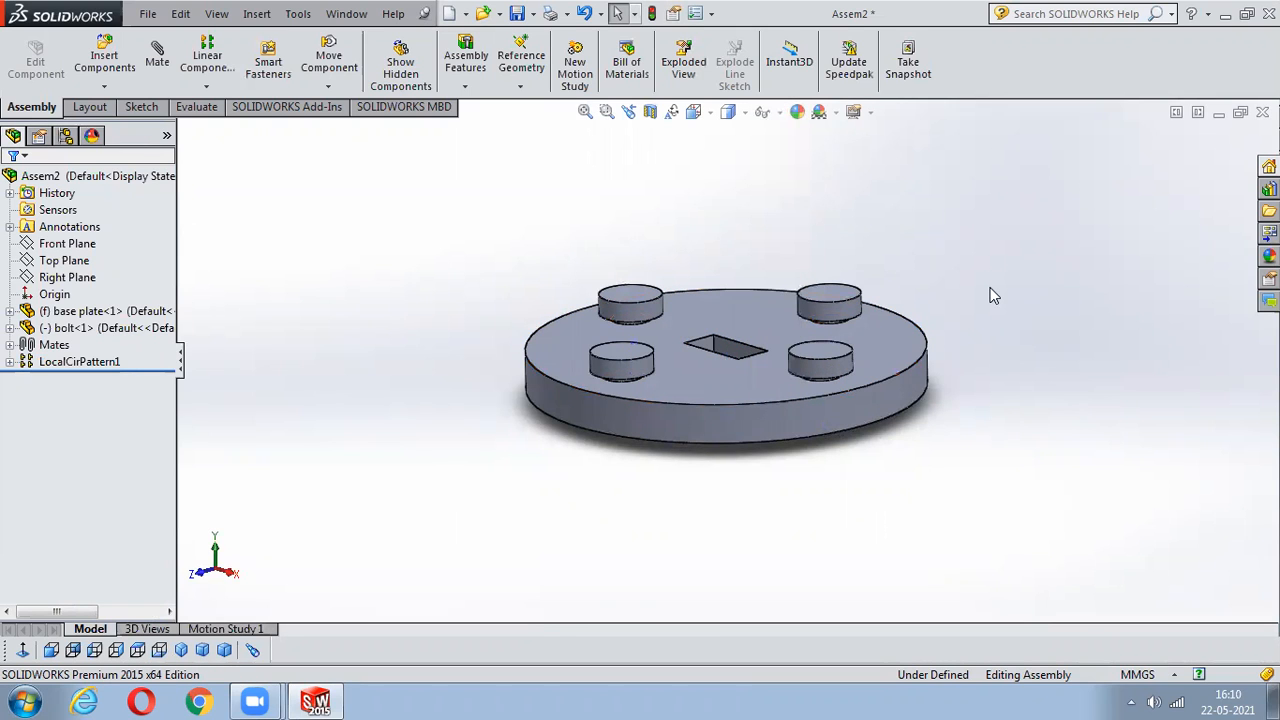
# - Insert the stud part from the solid asembly folder and place it above the base plate's rectangular slot
pyautogui.click(110, 62)
pyautogui.click(90, 529)
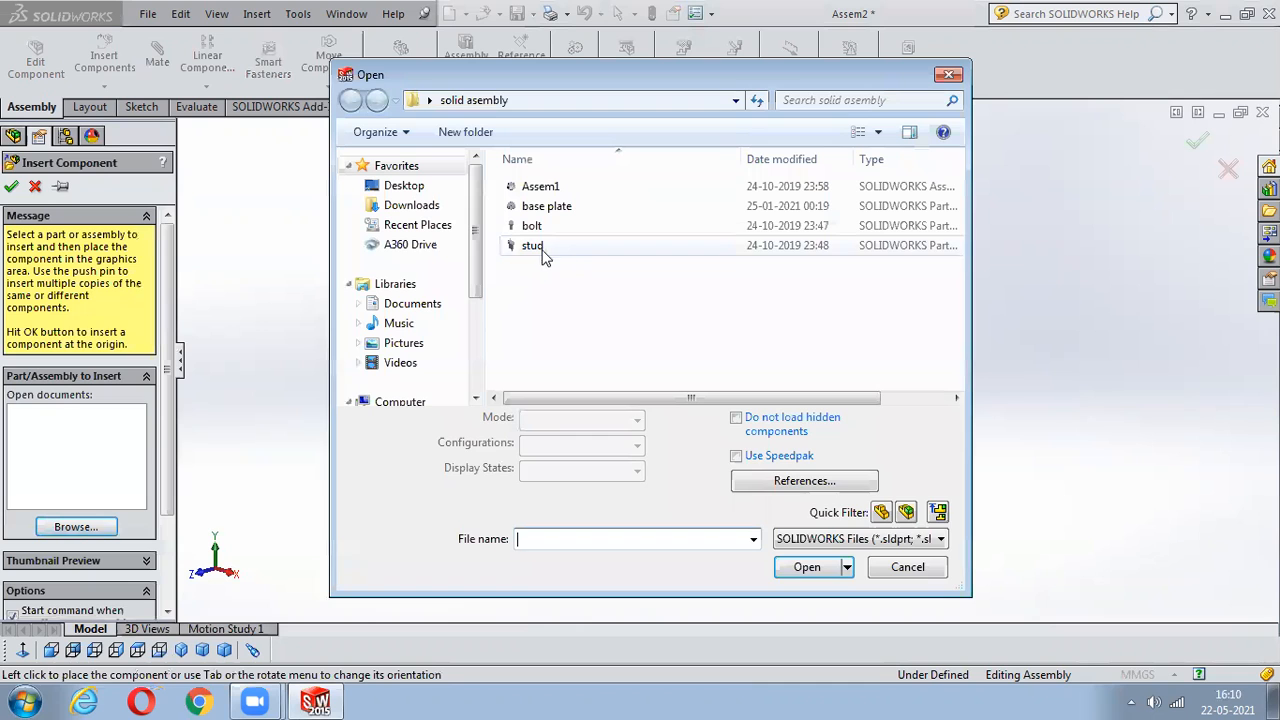
pyautogui.click(542, 250)
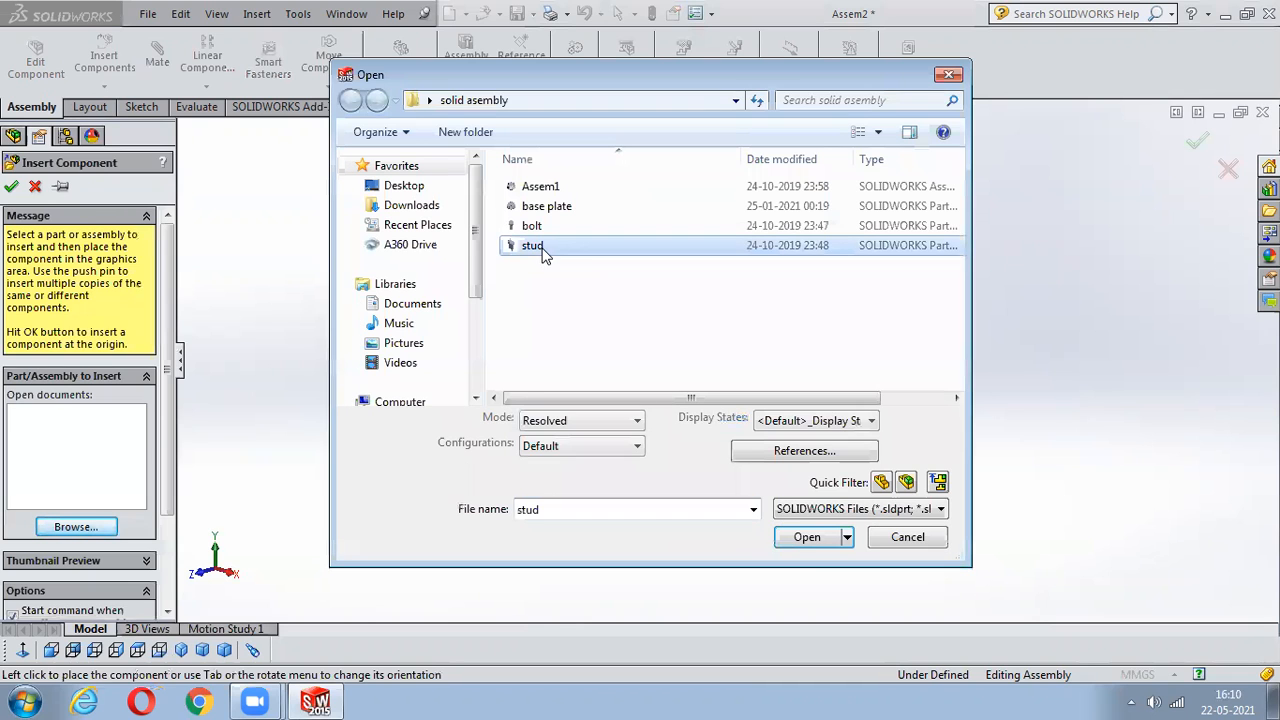
pyautogui.click(807, 540)
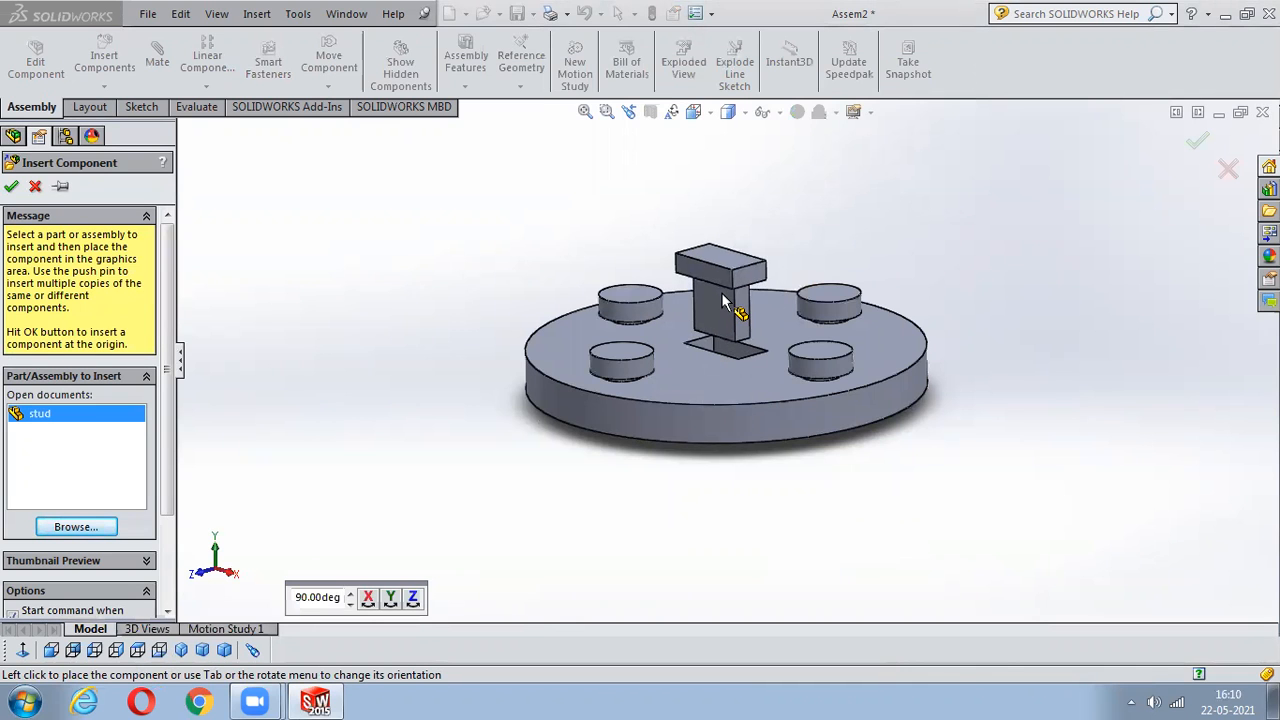
pyautogui.click(722, 295)
# - Add a coincident mate between the stud shank's wide side face and the long wall of the base plate's slot
pyautogui.click(157, 62)
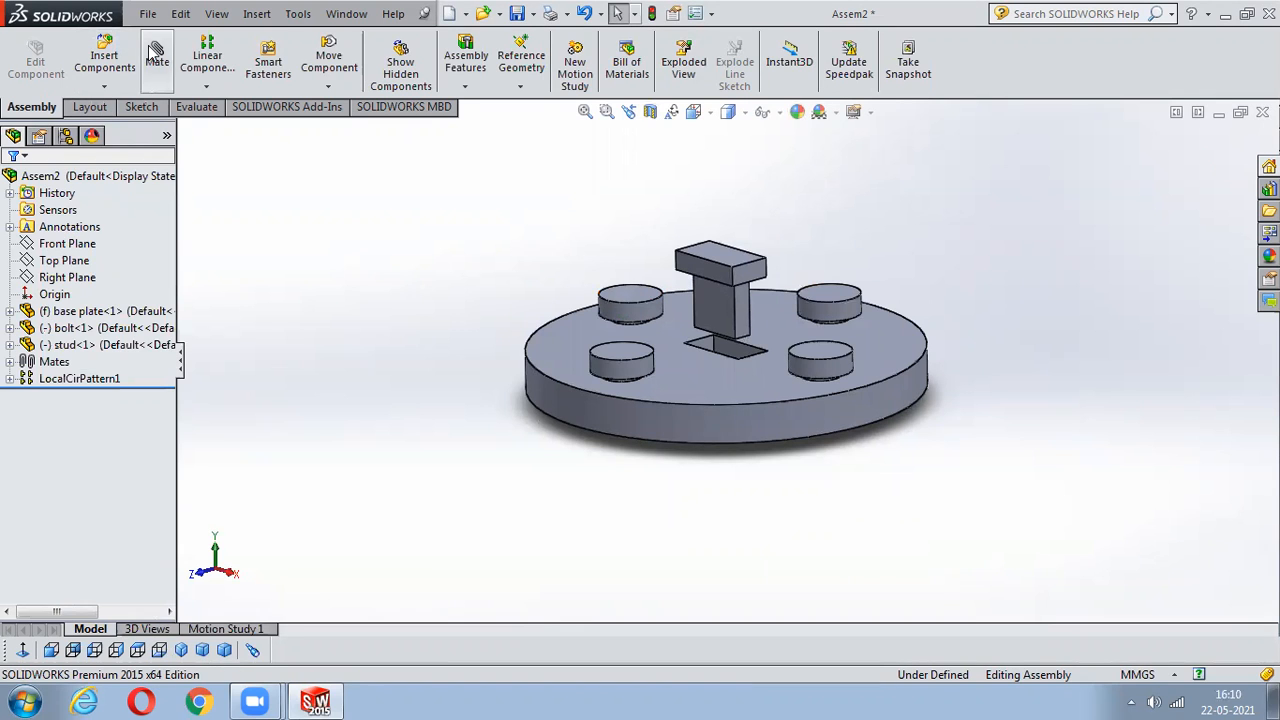
pyautogui.click(718, 318)
pyautogui.moveTo(718, 318); pyautogui.dragTo(737, 520, button='middle')
pyautogui.moveTo(731, 341); pyautogui.dragTo(740, 376, button='middle')
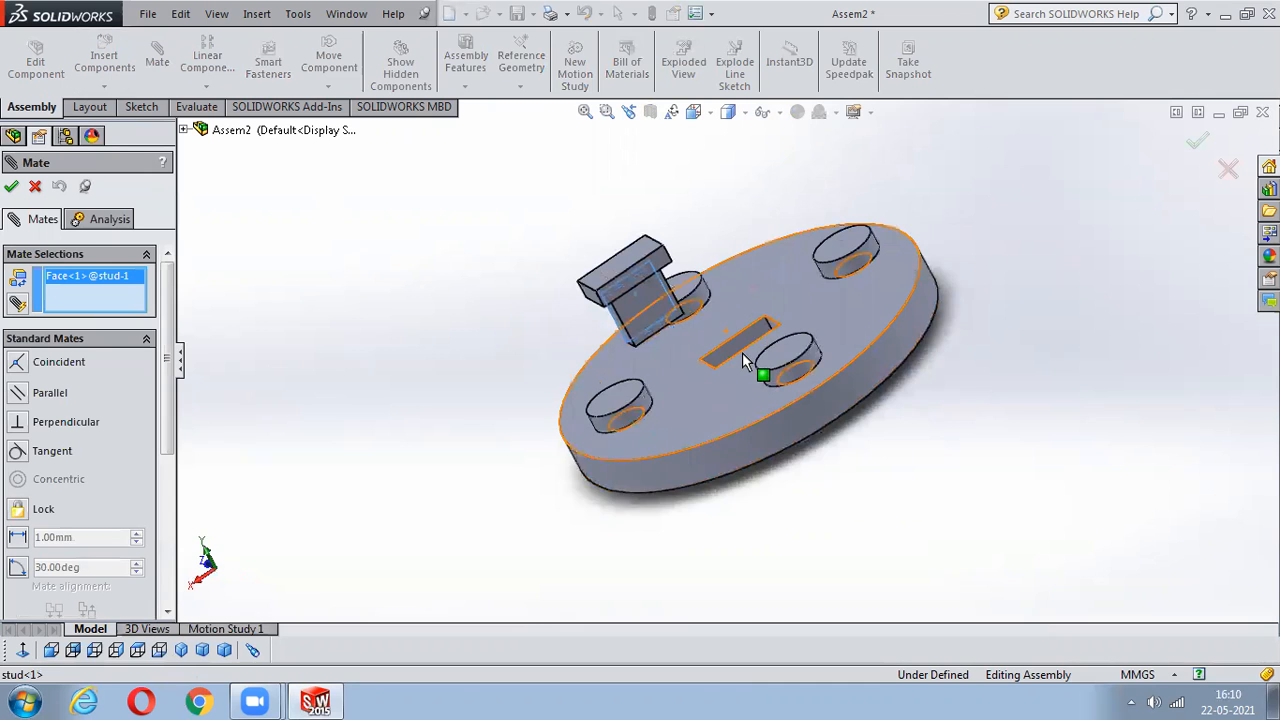
pyautogui.scroll(-3, 738, 337)
pyautogui.click(739, 338)
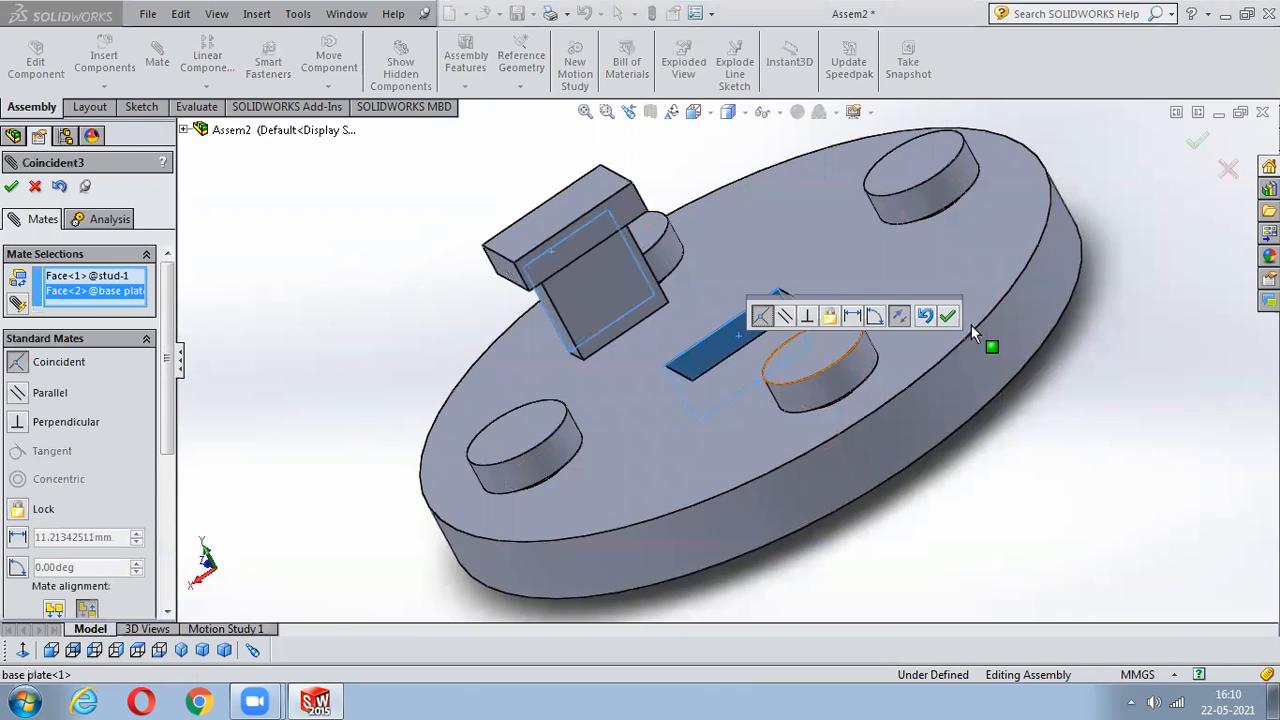
pyautogui.click(947, 318)
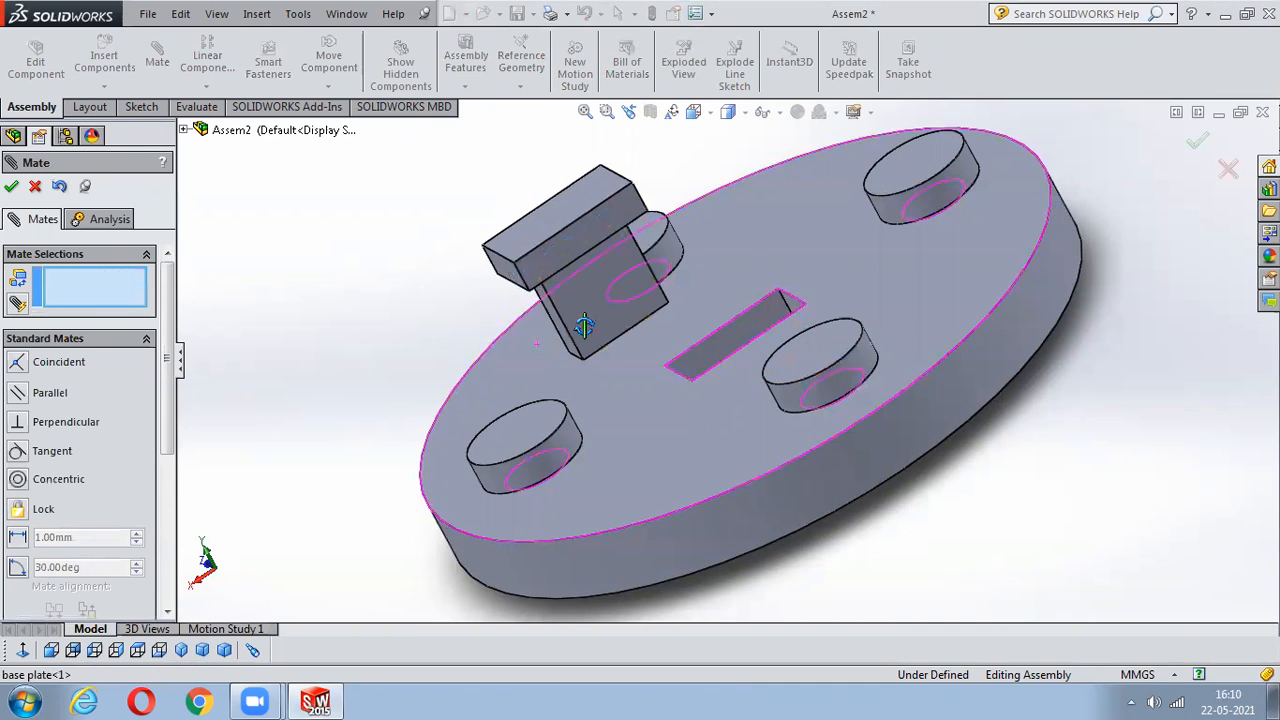
# - Add a coincident mate between the stud shank's narrow side face and the short end wall of the base plate's slot
pyautogui.moveTo(571, 340); pyautogui.dragTo(778, 305, button='middle')
pyautogui.click(780, 302)
pyautogui.moveTo(944, 320)
pyautogui.mouseDown(button='middle')
pyautogui.moveTo(771, 557)
pyautogui.moveTo(777, 571)
pyautogui.moveTo(928, 323)
pyautogui.mouseUp(button='middle')
pyautogui.click(918, 238)
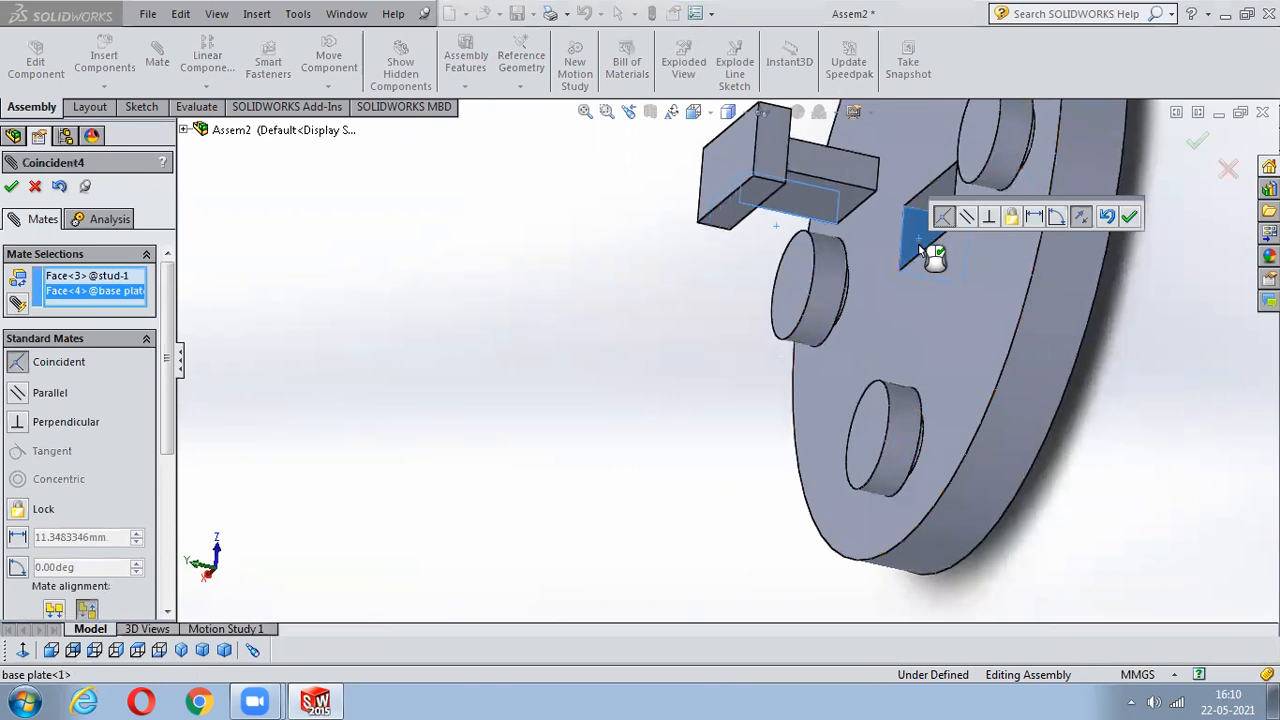
pyautogui.click(1132, 219)
# - Add a coincident mate between the base plate's top face and the underside of the stud's head, and finish mating
pyautogui.click(1063, 391)
pyautogui.moveTo(1063, 391); pyautogui.dragTo(1004, 221, button='middle')
pyautogui.scroll(-3, 1006, 225)
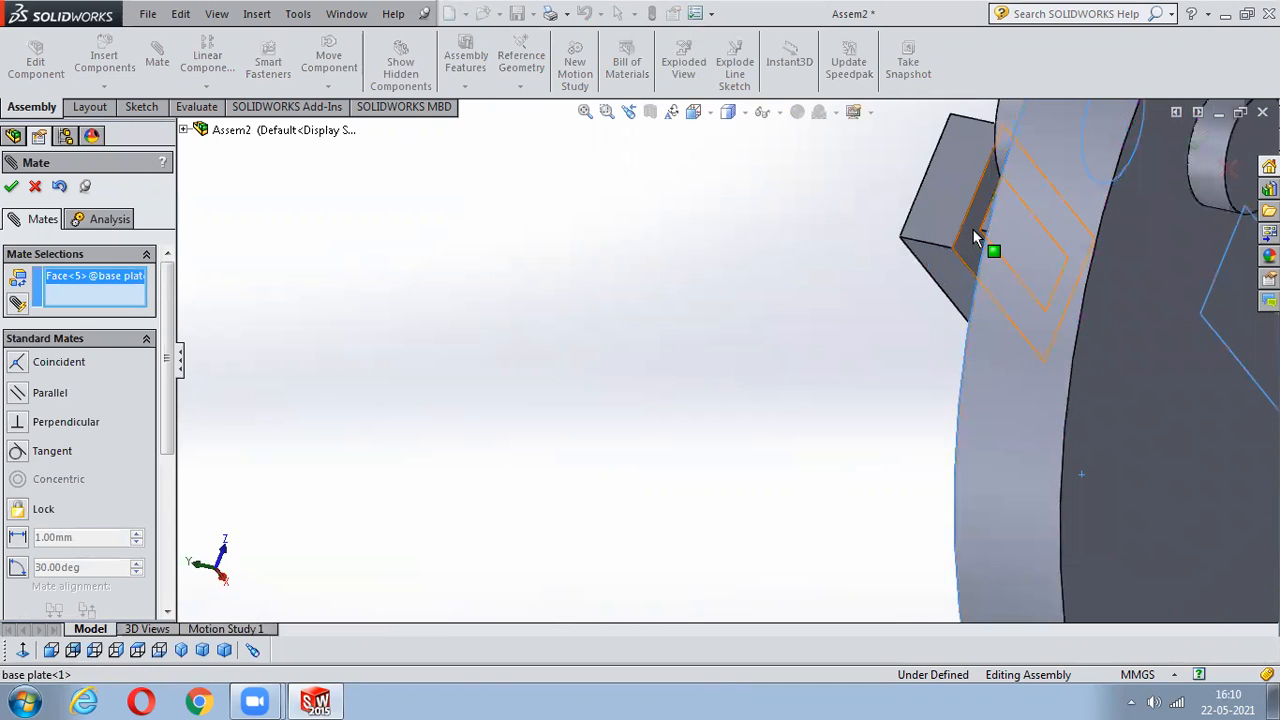
pyautogui.click(973, 229)
pyautogui.click(11, 186)
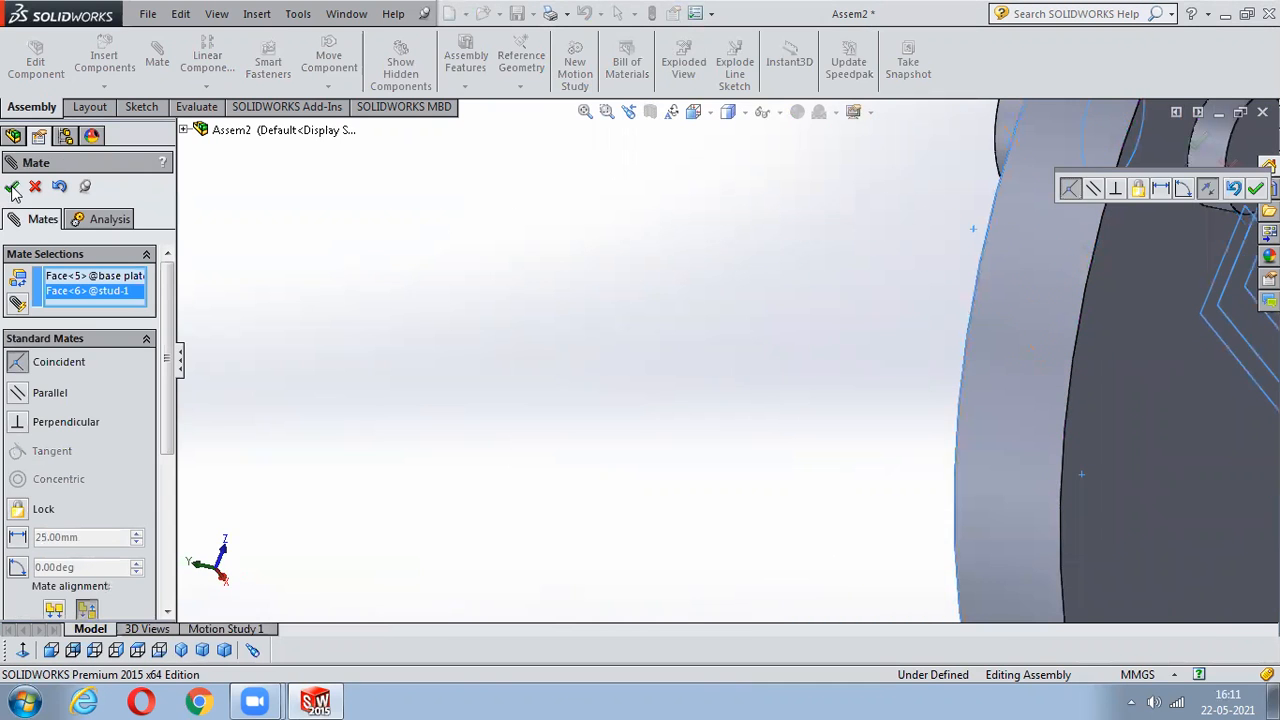
pyautogui.click(11, 186)
# - Examine from below how the stud's shank sits in the slot, and return to the isometric view
pyautogui.scroll(5, 470, 300)
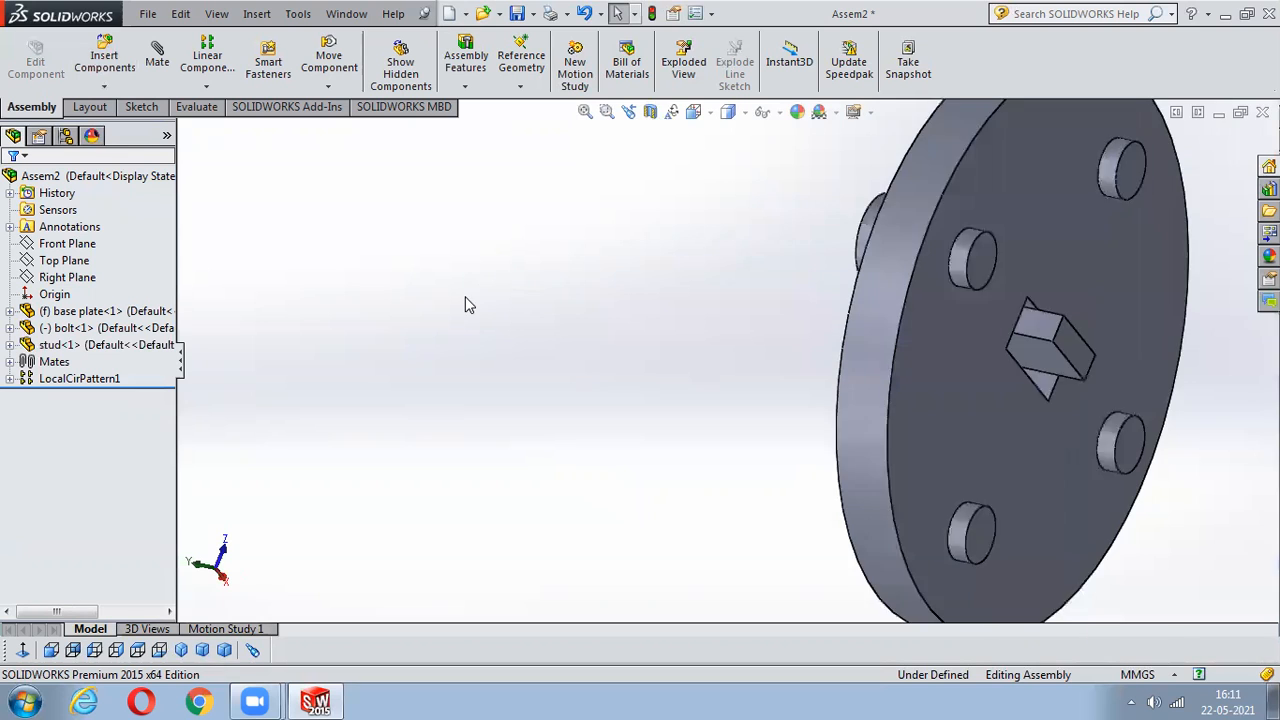
pyautogui.moveTo(606, 314); pyautogui.dragTo(920, 388, button='middle')
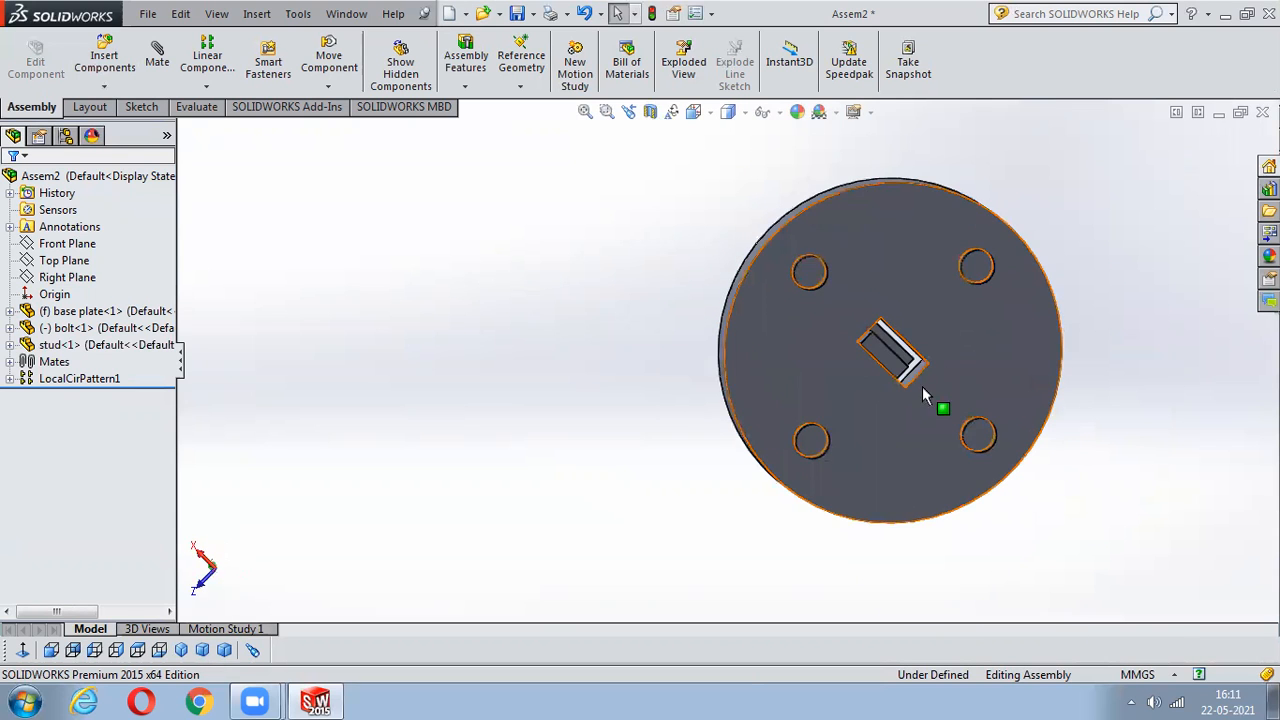
pyautogui.scroll(-5, 880, 370)
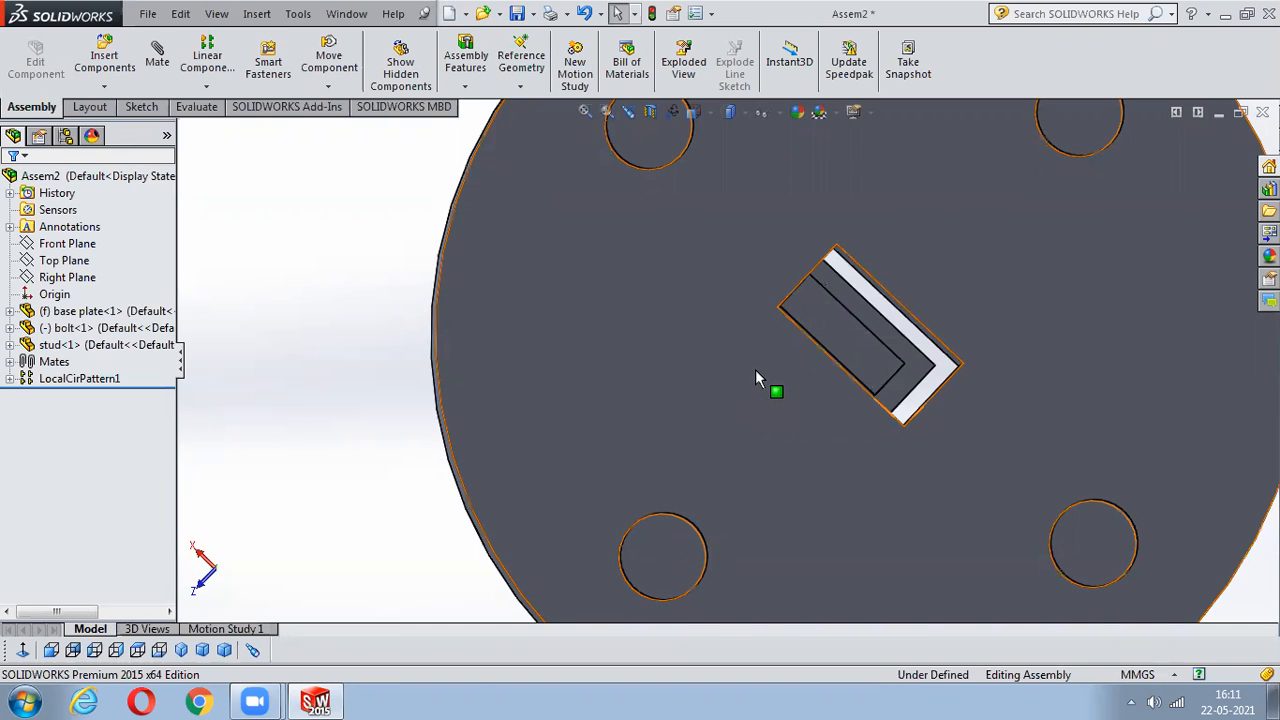
pyautogui.click(181, 651)
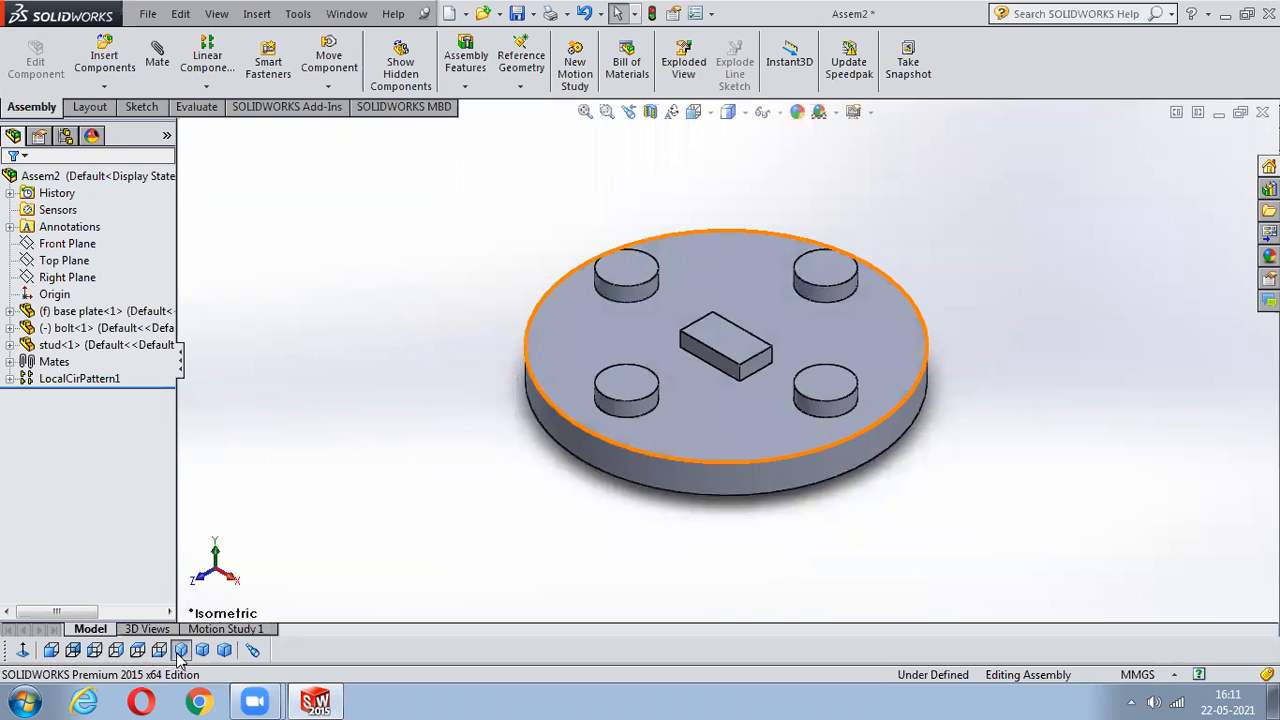
# - Undo the stud's mates and its insertion into the assembly
pyautogui.click(181, 651)
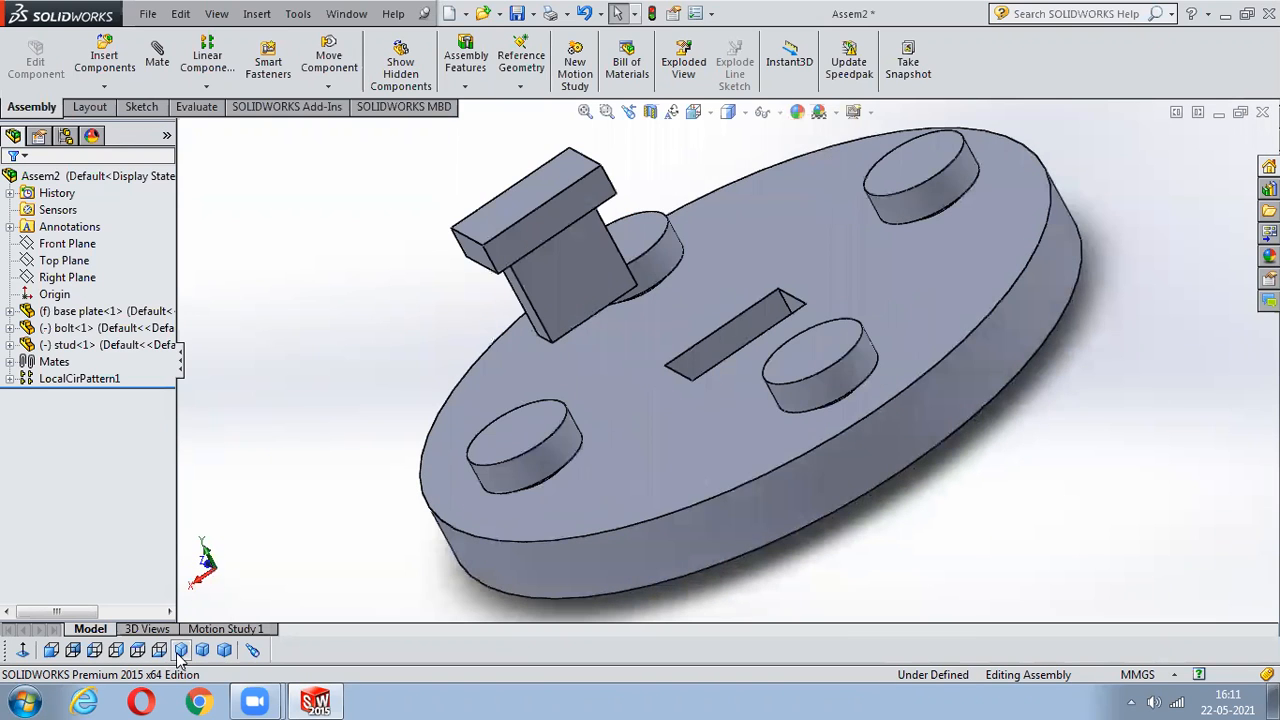
pyautogui.hotkey('ctrl', 'z')
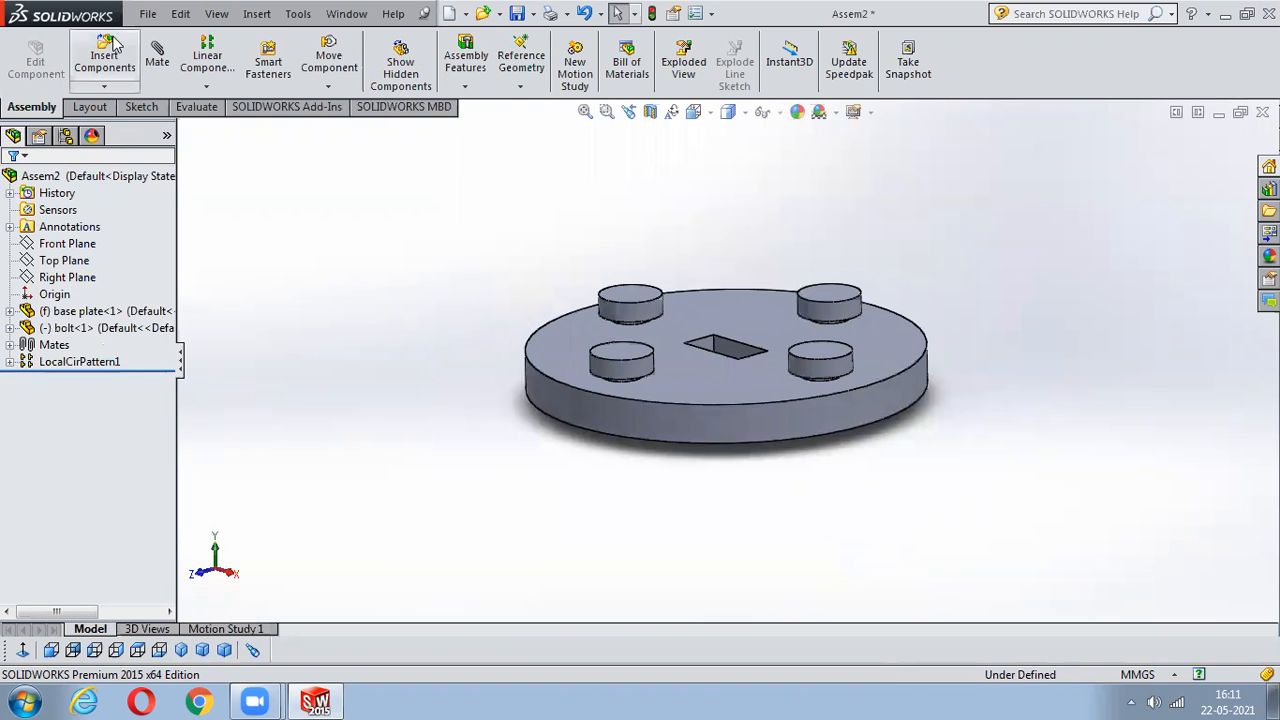
# - Insert the stud part again and place it above the base plate's rectangular slot
pyautogui.click(105, 55)
pyautogui.click(78, 527)
pyautogui.click(520, 246)
pyautogui.click(820, 540)
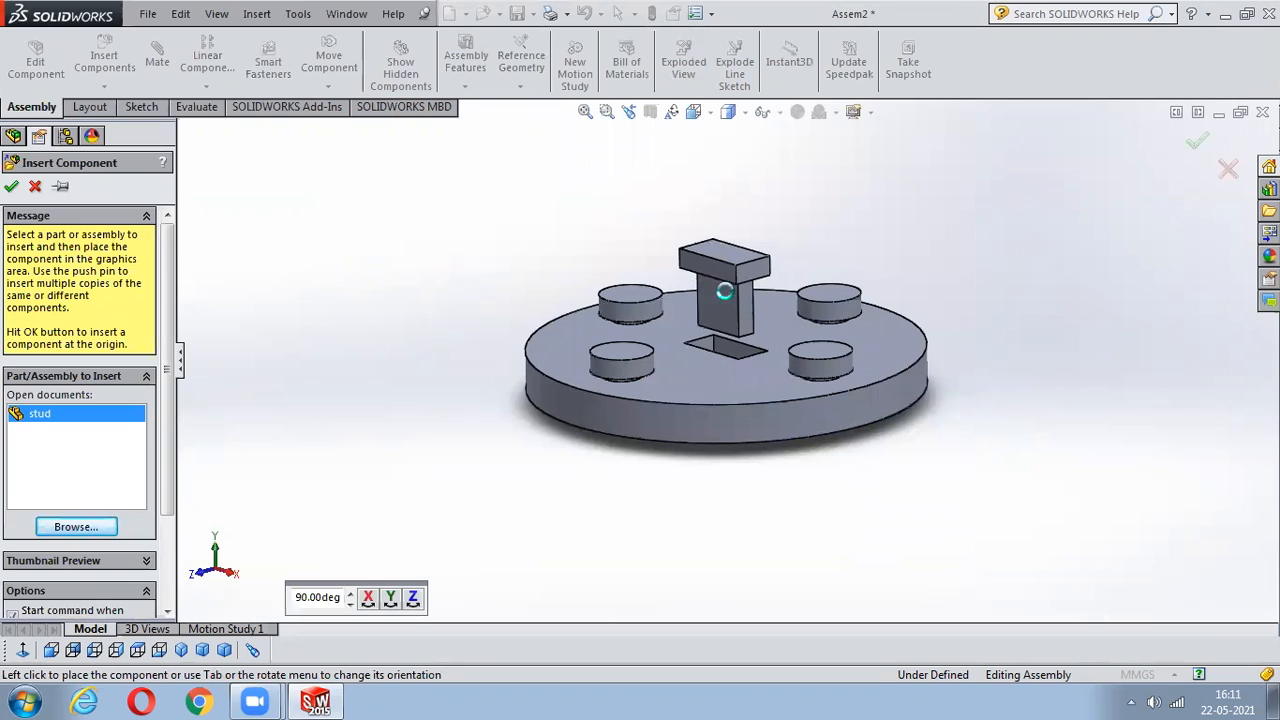
pyautogui.click(724, 291)
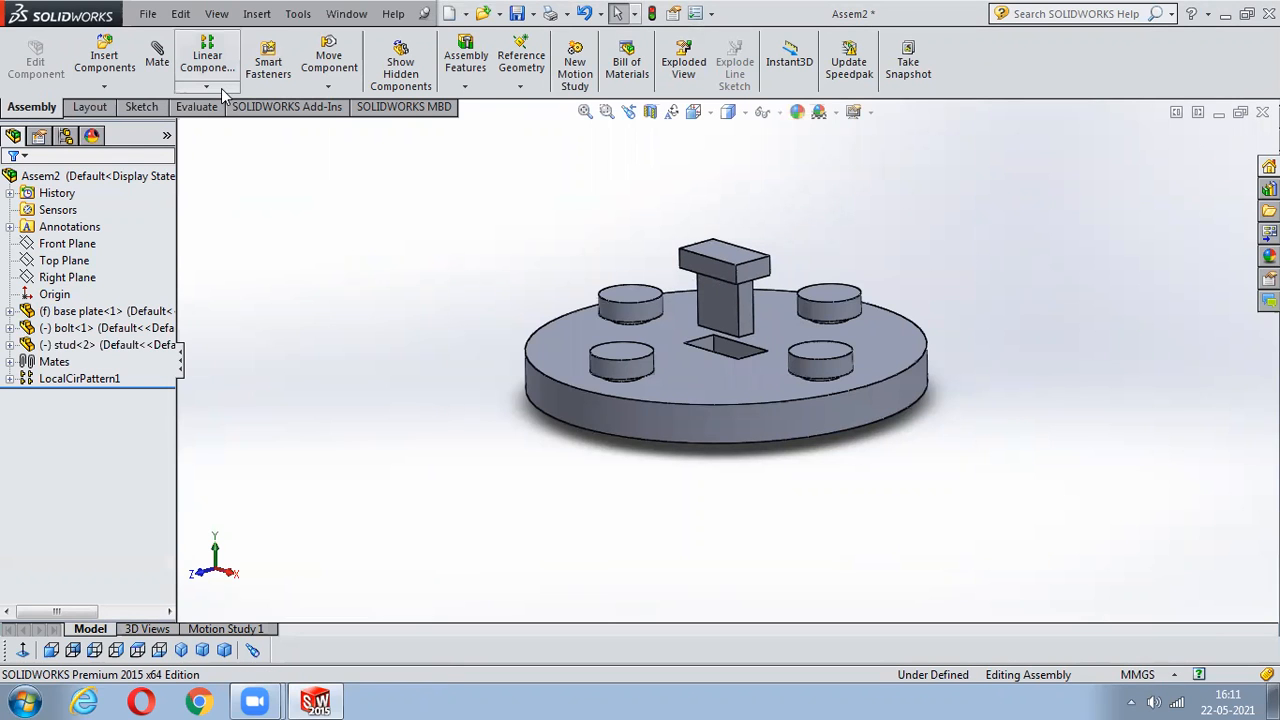
# - Set up an advanced Width mate with the Centered constraint, using the stud shank's two opposite wide faces as width selections
pyautogui.click(157, 60)
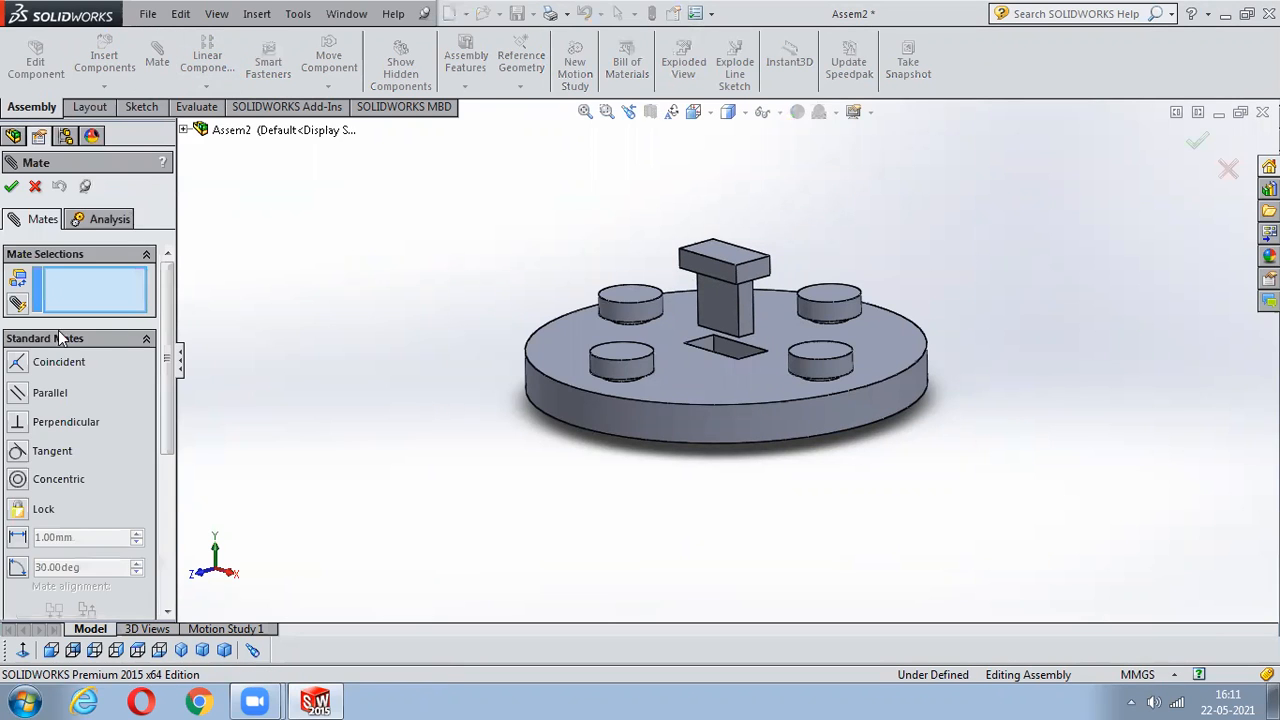
pyautogui.click(147, 340)
pyautogui.click(146, 369)
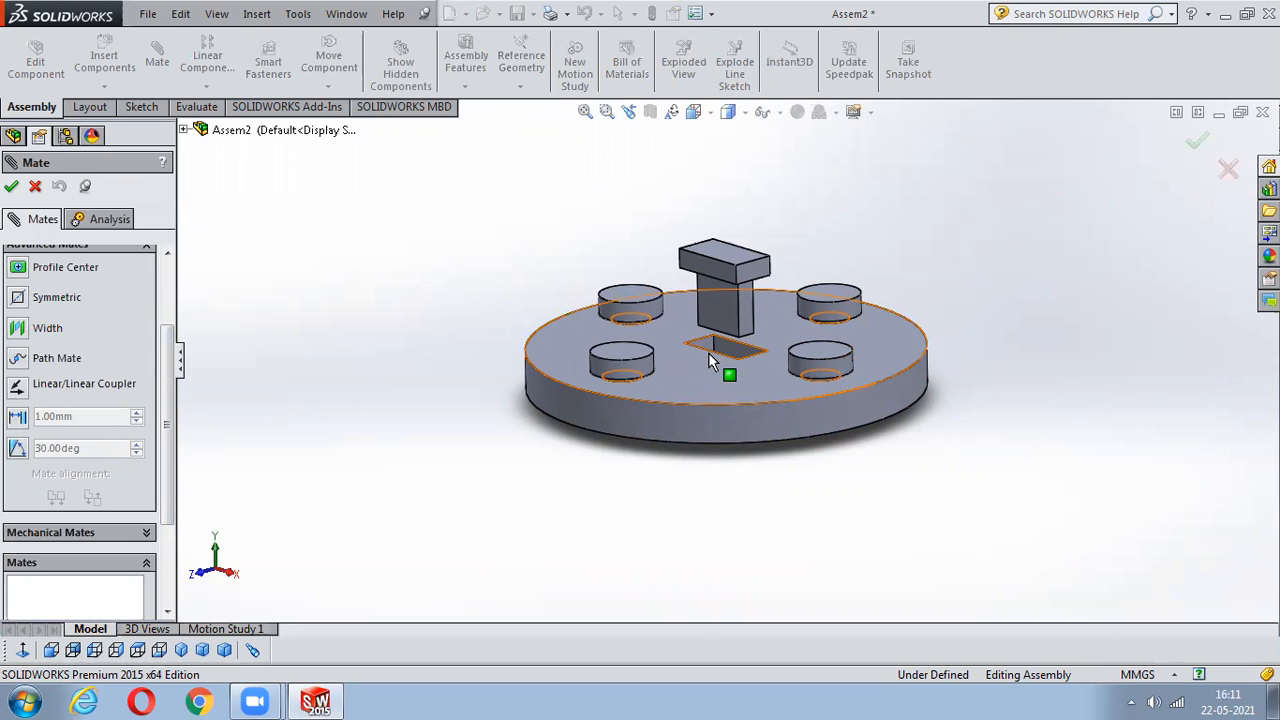
pyautogui.click(58, 333)
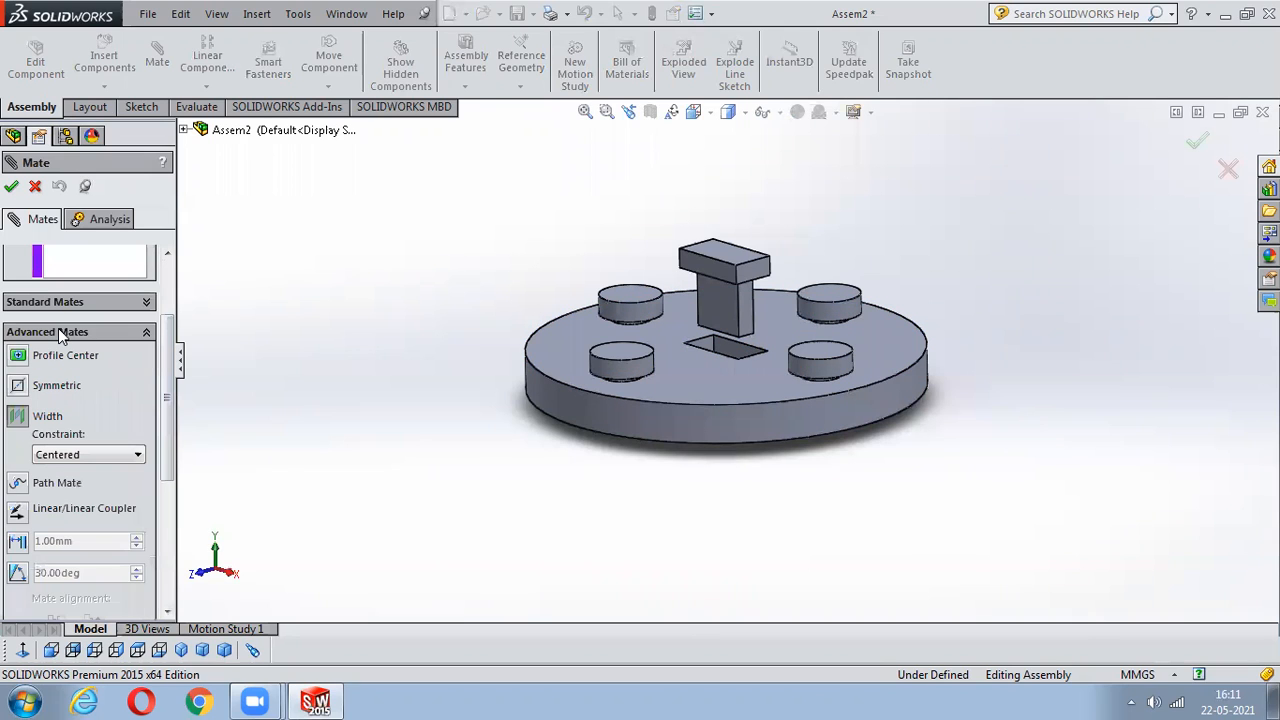
pyautogui.scroll(3, 167, 323)
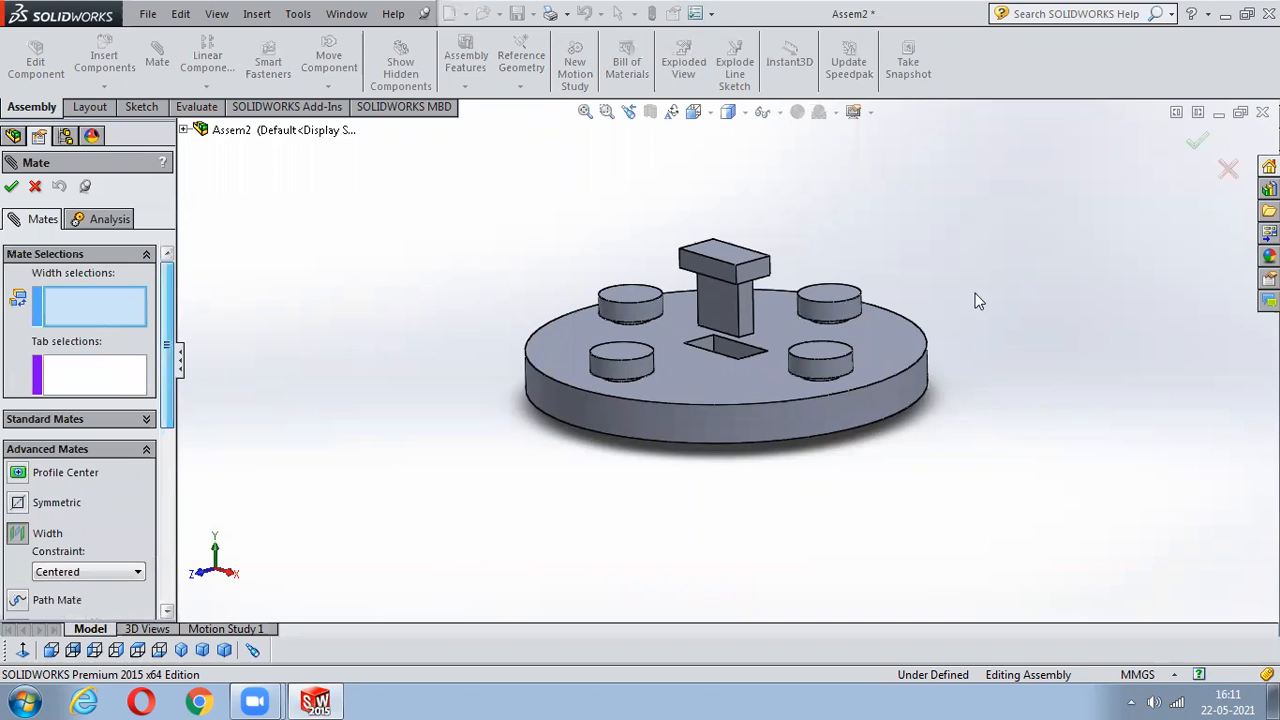
pyautogui.scroll(-6, 656, 336)
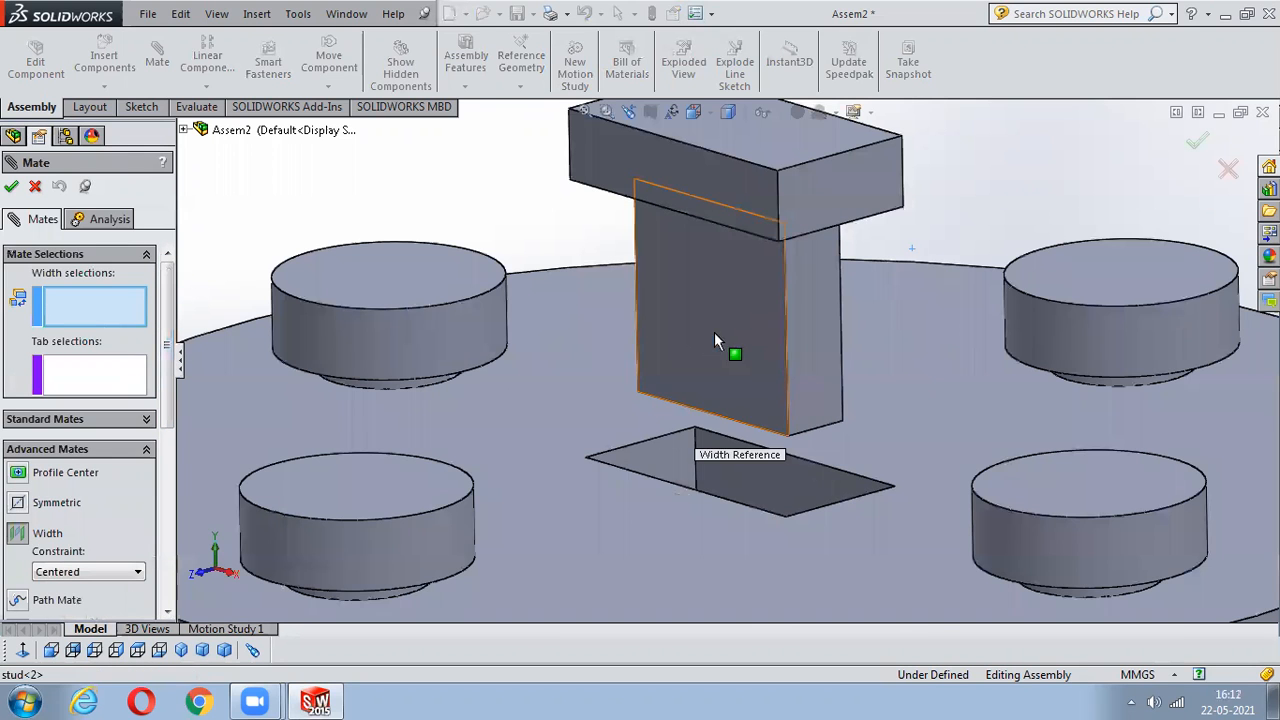
pyautogui.click(714, 332)
pyautogui.moveTo(913, 331); pyautogui.dragTo(768, 398, button='middle')
pyautogui.scroll(6, 768, 398)
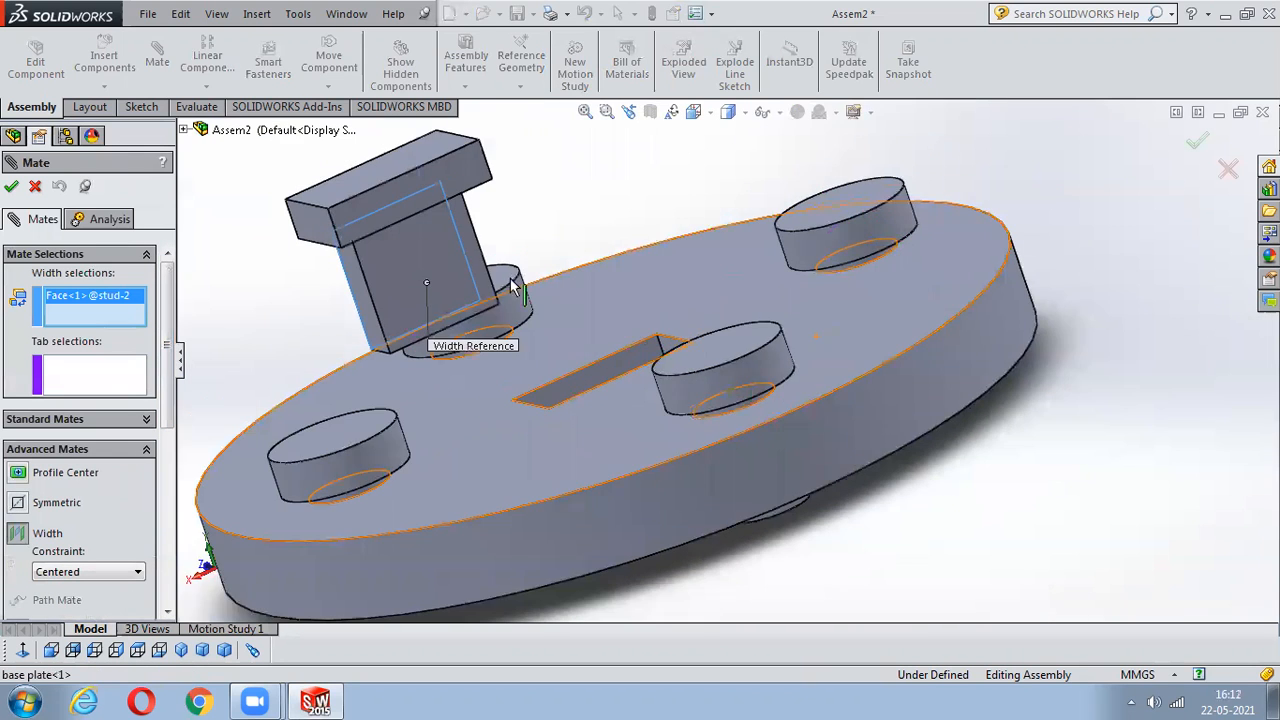
pyautogui.click(468, 304)
pyautogui.moveTo(610, 397); pyautogui.dragTo(623, 411, button='middle')
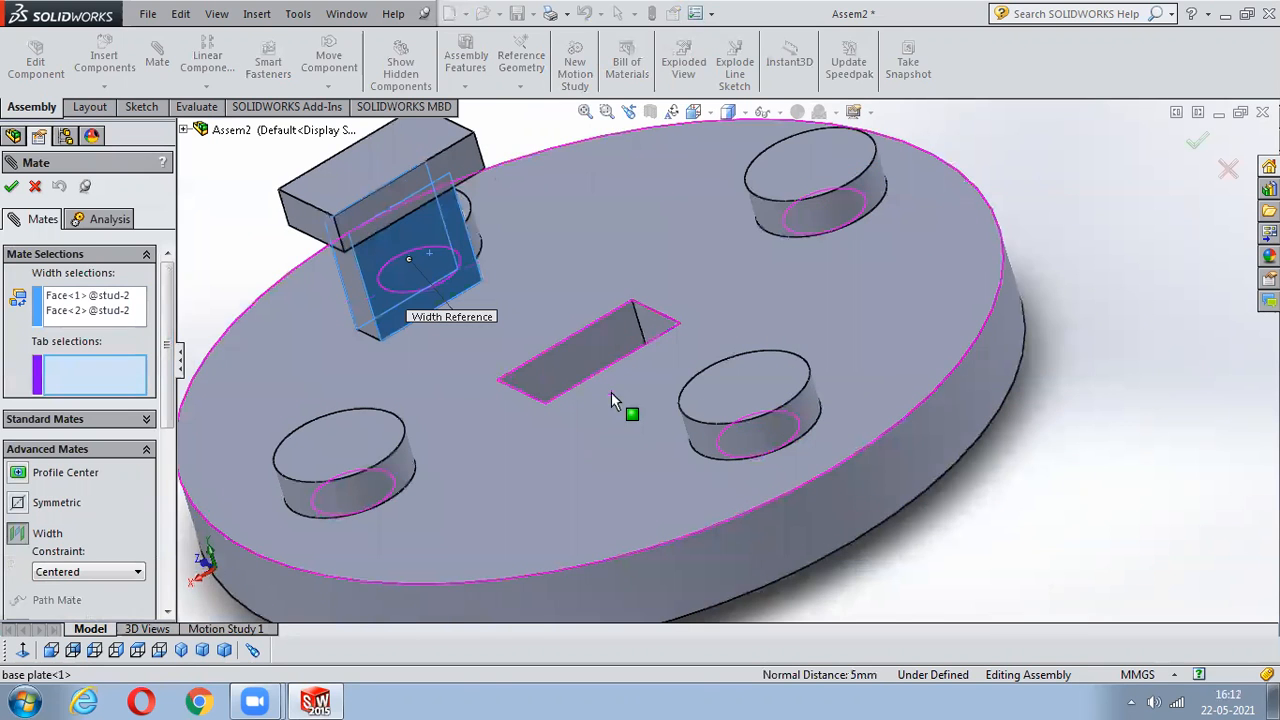
# - Use the slot's two long walls as the tab selections and apply the Width mate
pyautogui.click(586, 354)
pyautogui.scroll(-5, 573, 367)
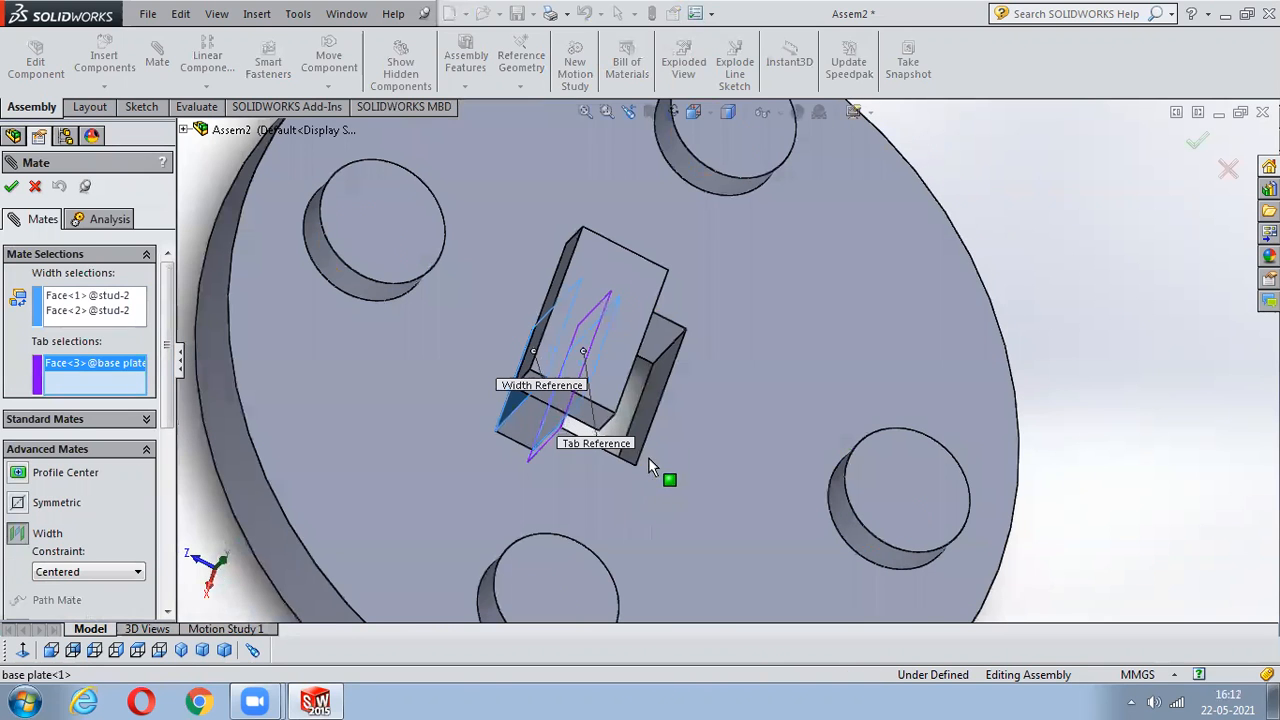
pyautogui.click(652, 400)
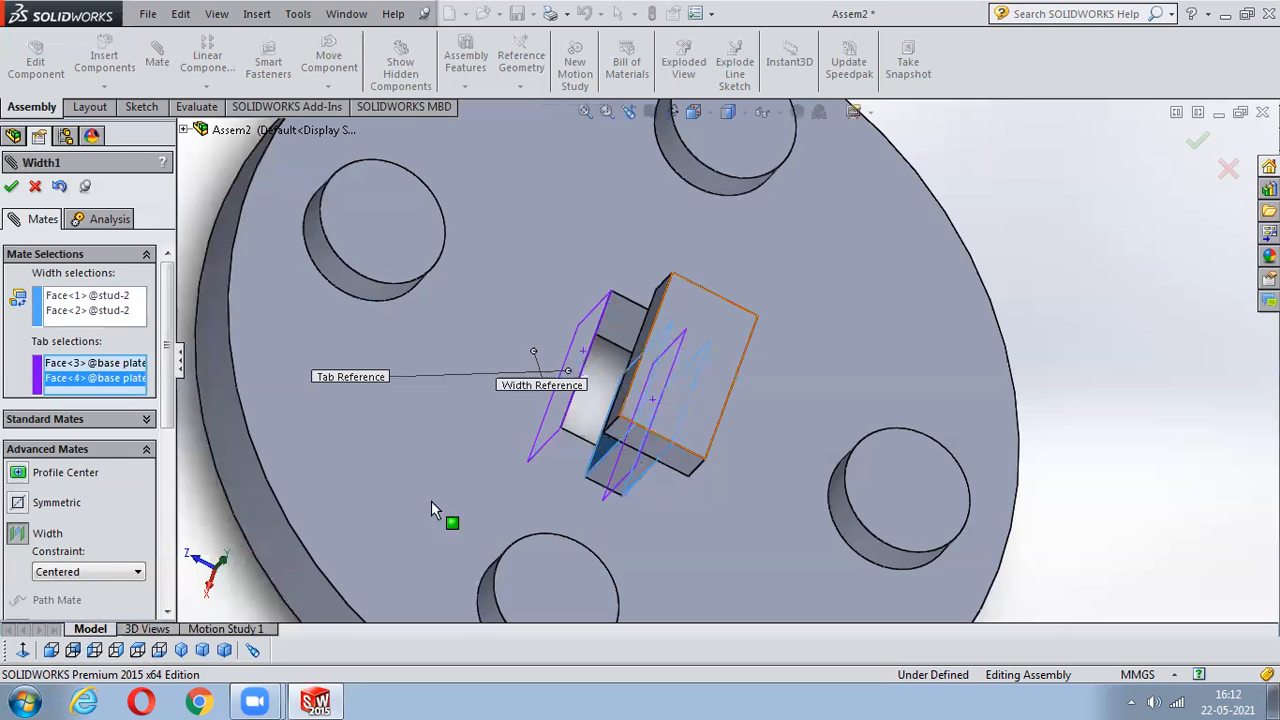
pyautogui.click(11, 188)
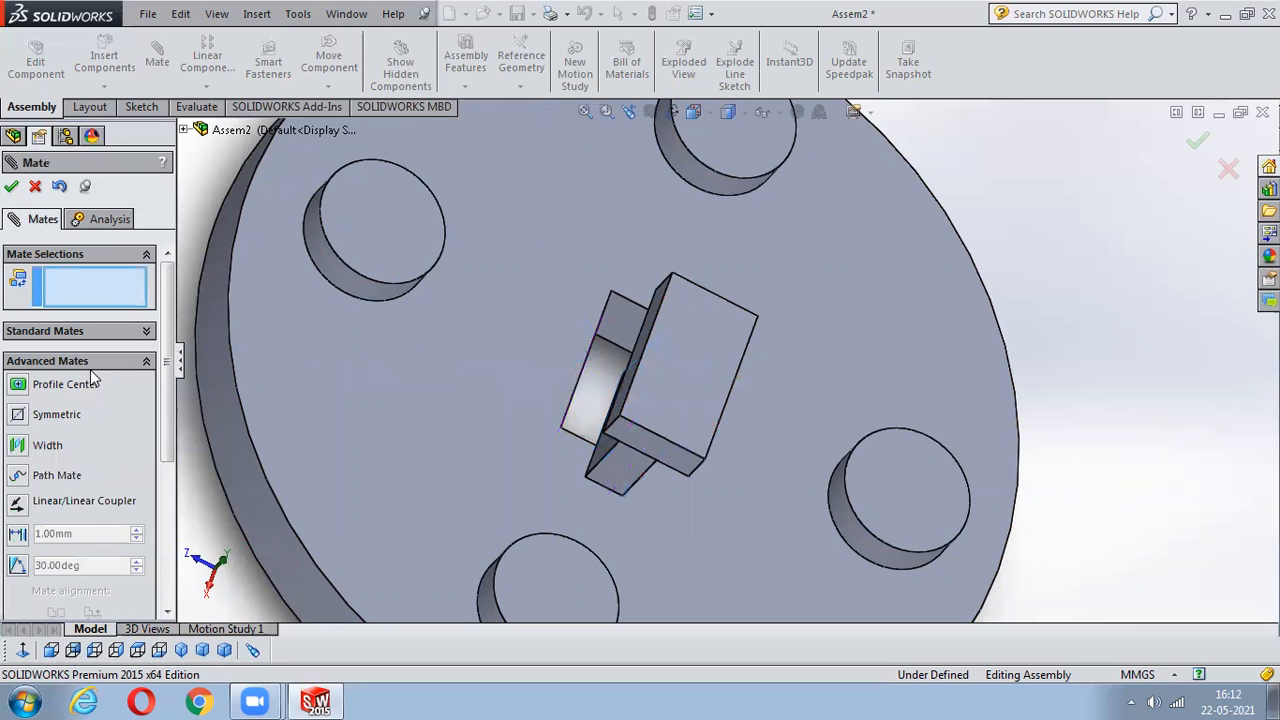
# - Add a centered Width mate between the stud shank's two narrow side faces and the slot's two short end walls
pyautogui.click(50, 448)
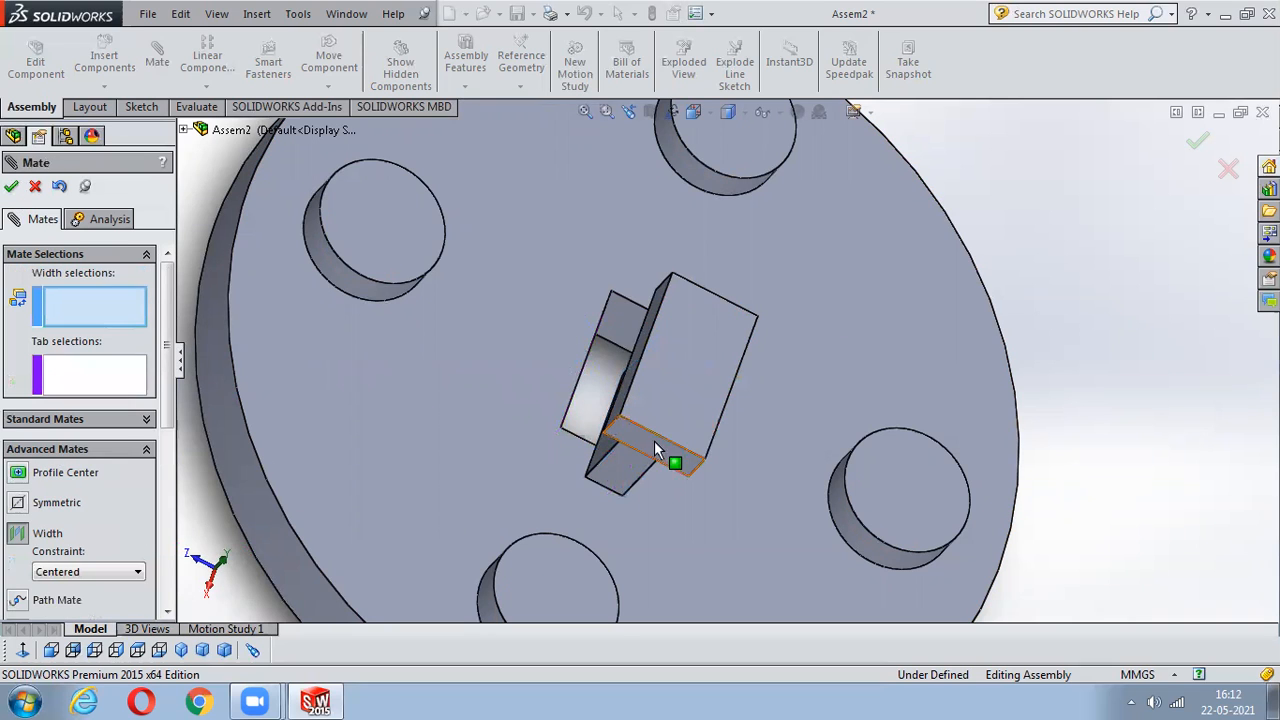
pyautogui.click(633, 476)
pyautogui.moveTo(737, 348); pyautogui.dragTo(881, 146, button='middle')
pyautogui.click(768, 272)
pyautogui.click(834, 253)
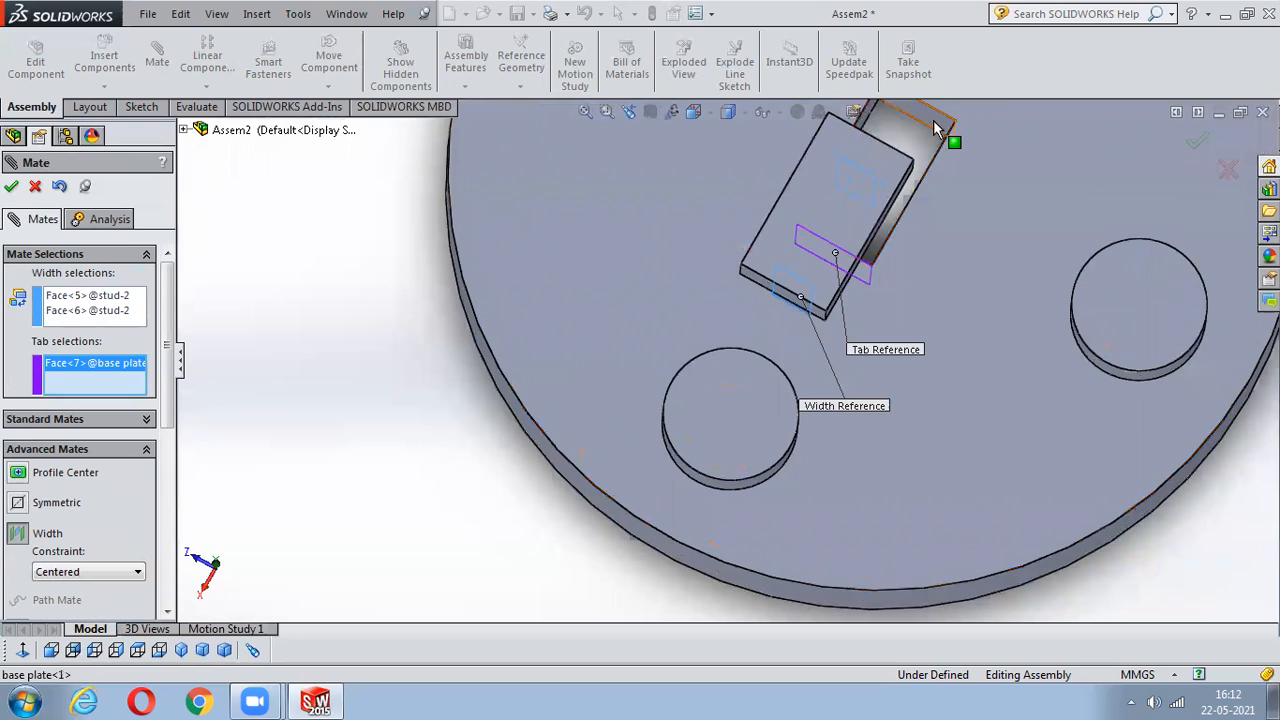
pyautogui.click(933, 120)
pyautogui.click(12, 187)
pyautogui.click(12, 187)
# - Make the underside of the stud's head coincident with the base plate's top face and finish mating
pyautogui.click(158, 56)
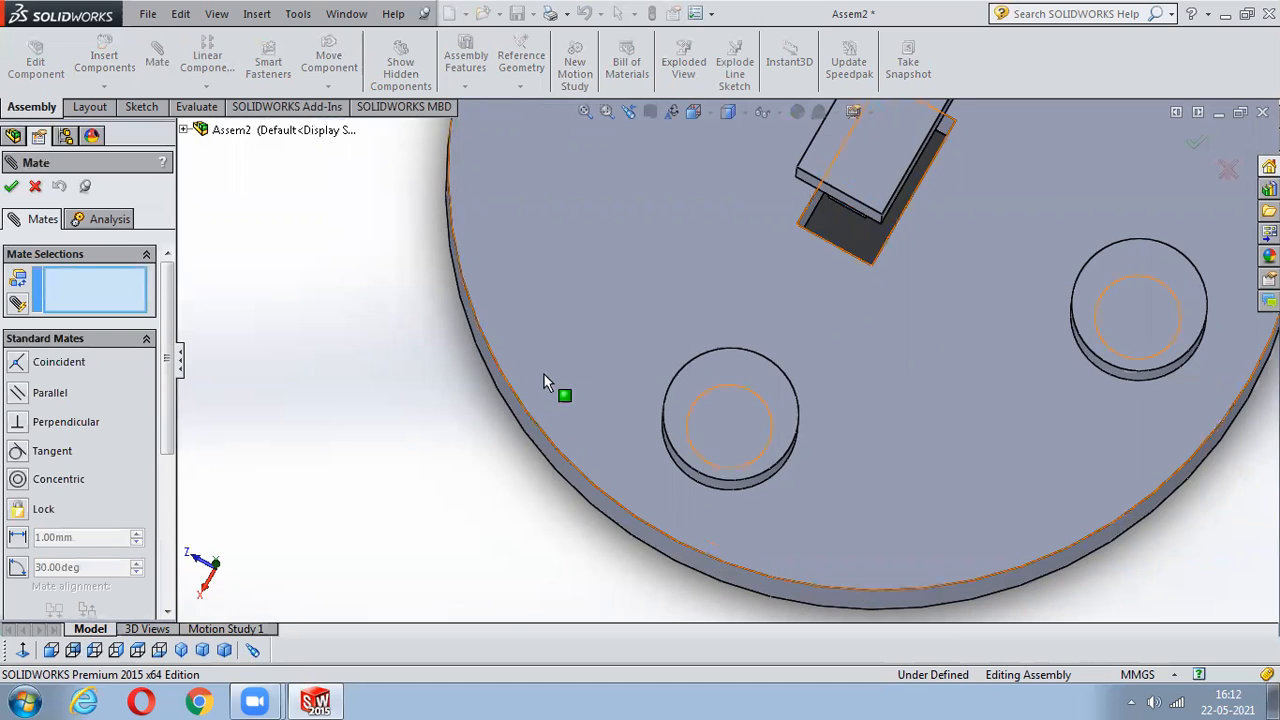
pyautogui.click(850, 402)
pyautogui.scroll(3, 850, 401)
pyautogui.moveTo(846, 242); pyautogui.dragTo(765, 20, button='middle')
pyautogui.scroll(-3, 900, 292)
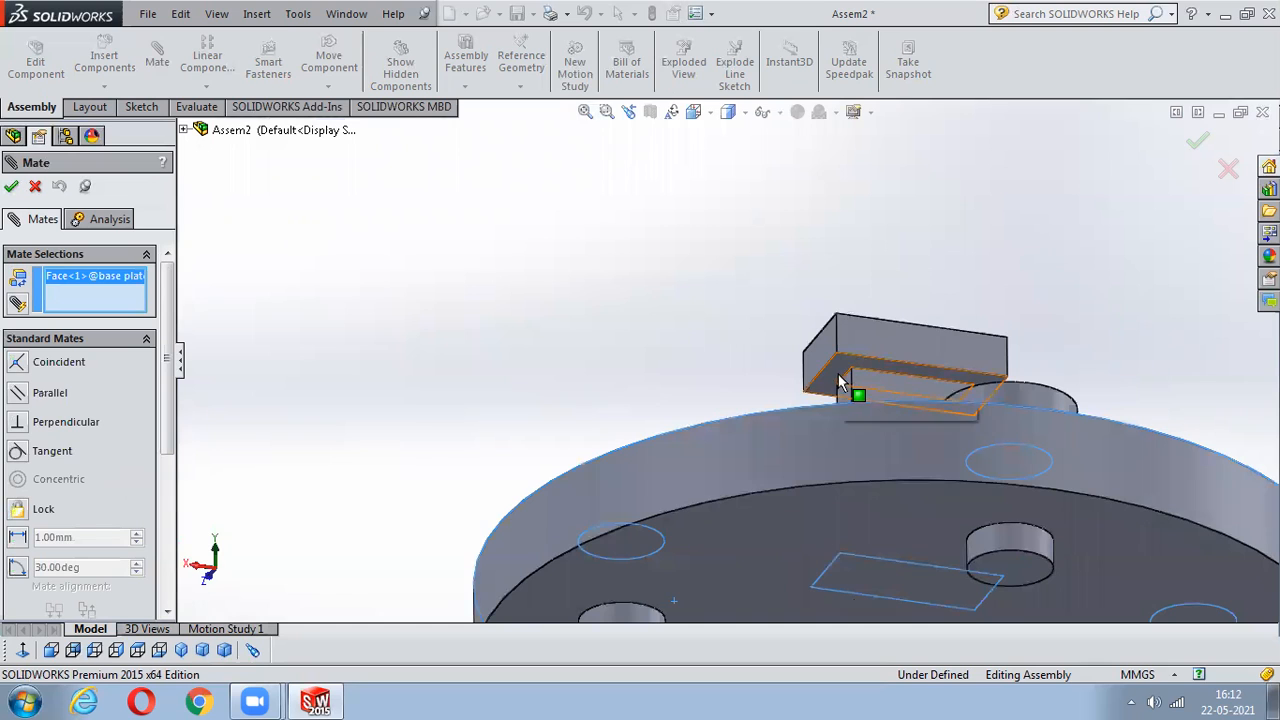
pyautogui.click(845, 372)
pyautogui.click(1198, 140)
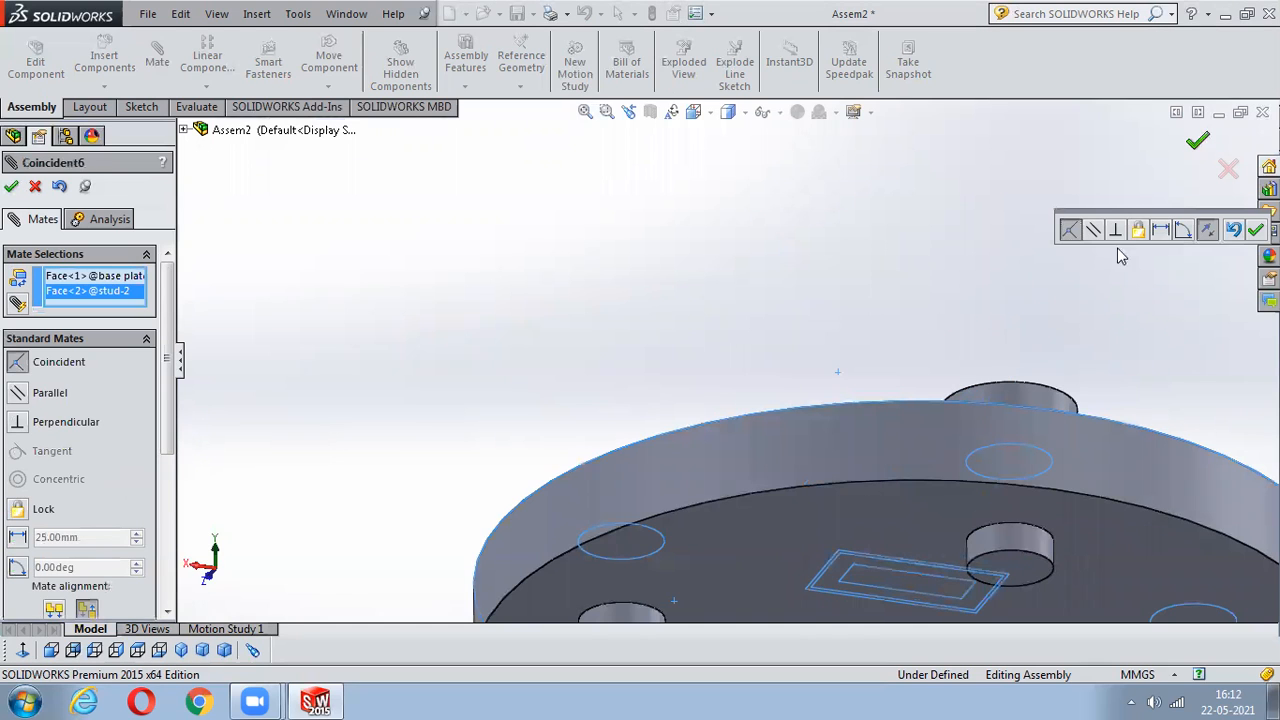
pyautogui.click(11, 186)
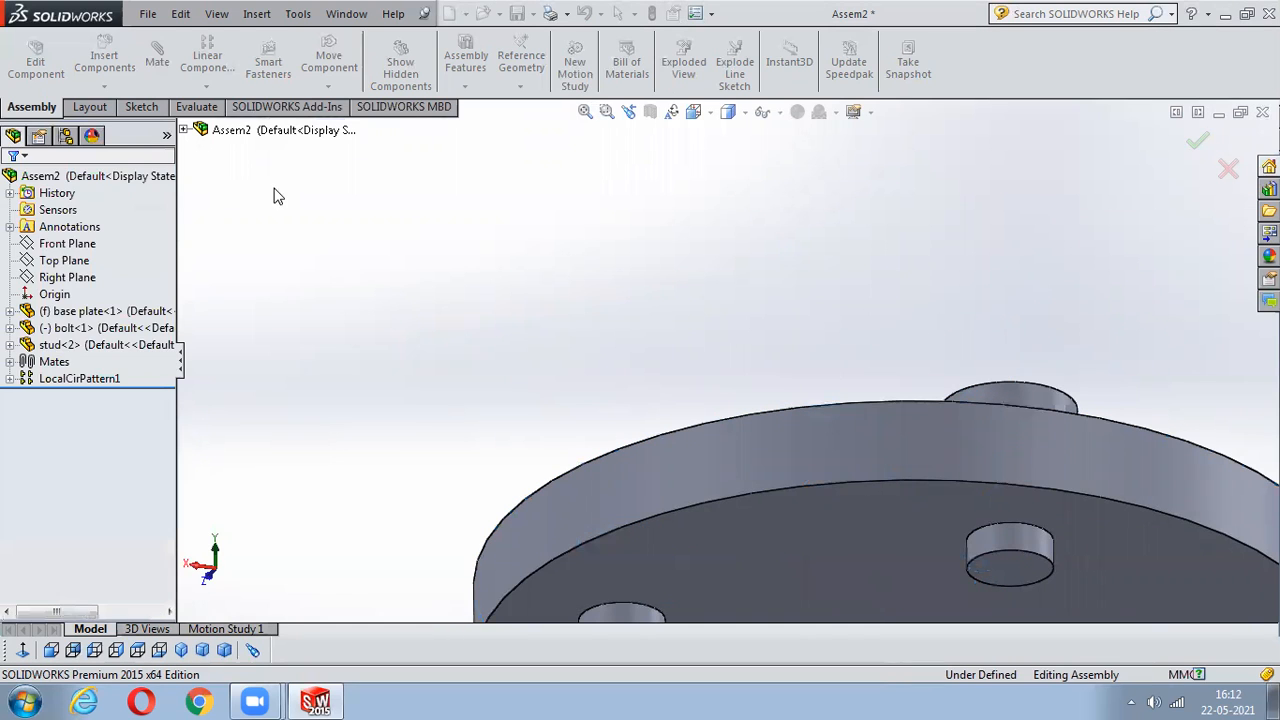
# - Examine the stud's centering in the slot from the plate's underside, and restore the isometric view
pyautogui.scroll(5, 877, 319)
pyautogui.moveTo(877, 319); pyautogui.dragTo(871, 240, button='middle')
pyautogui.moveTo(886, 478); pyautogui.dragTo(886, 366, button='middle')
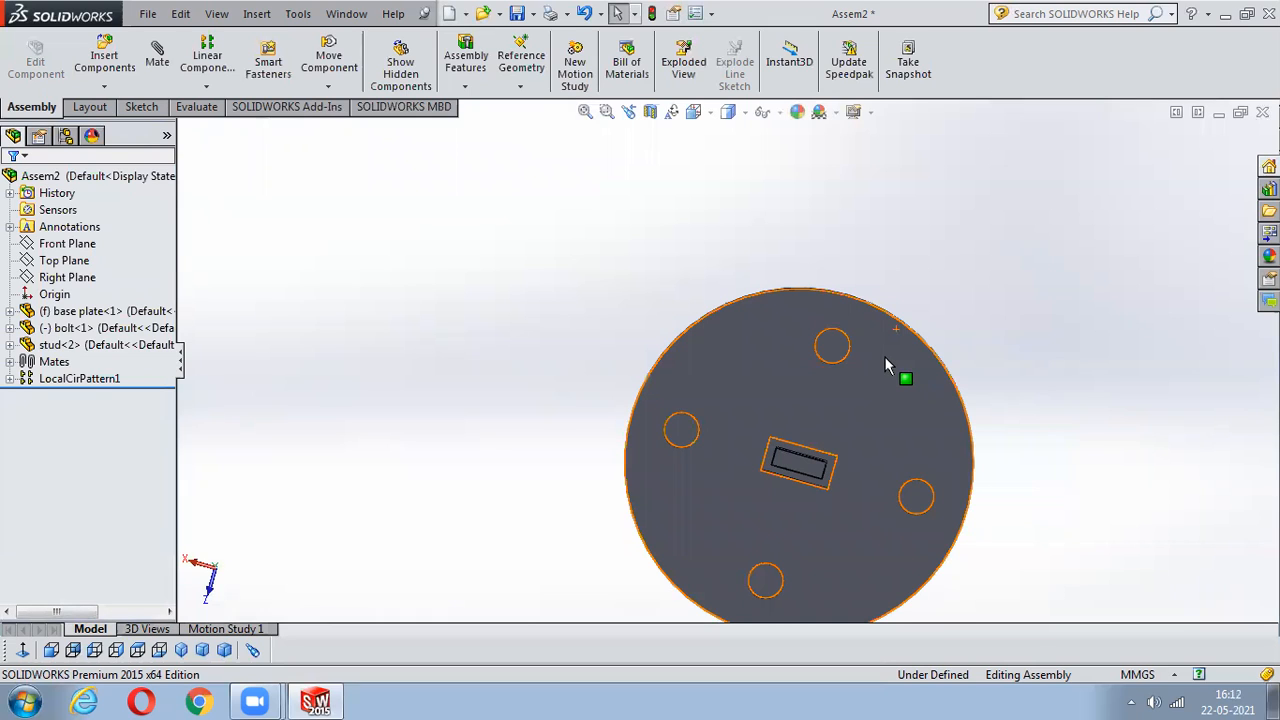
pyautogui.click(180, 651)
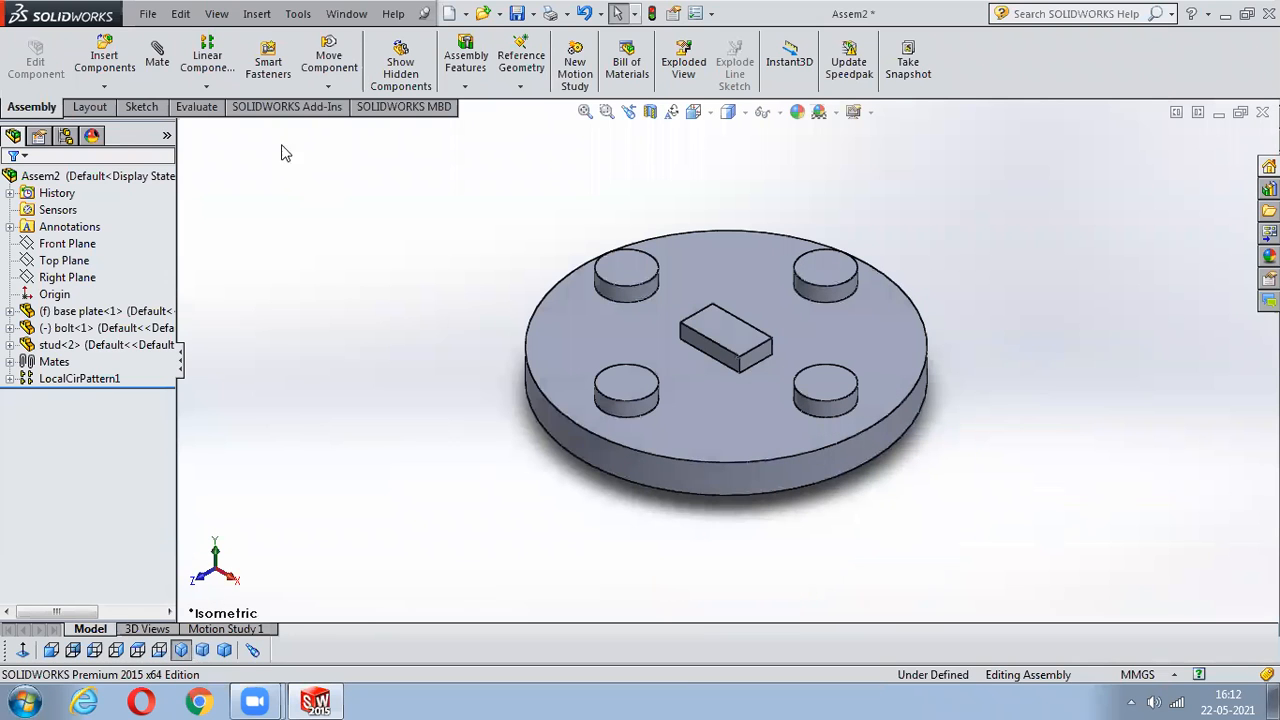
# - Try the Smart Fasteners command, and preview the assembly's hidden components without showing any
pyautogui.click(281, 86)
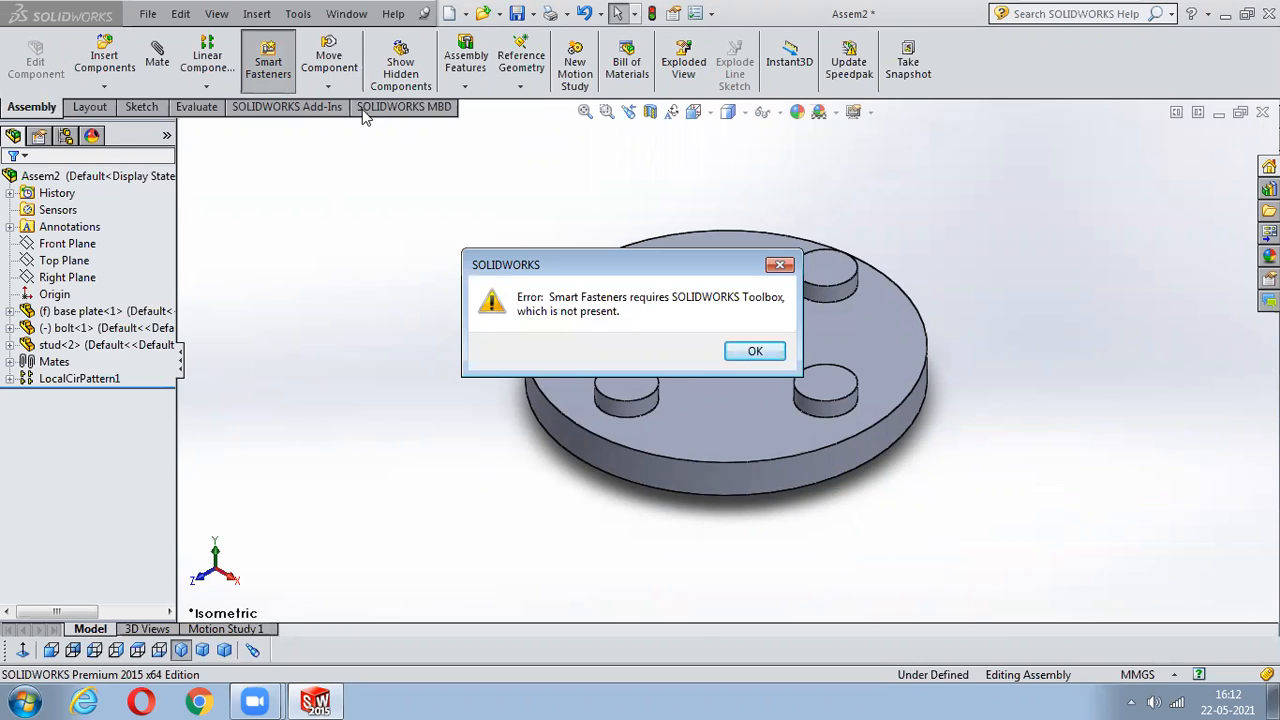
pyautogui.click(760, 354)
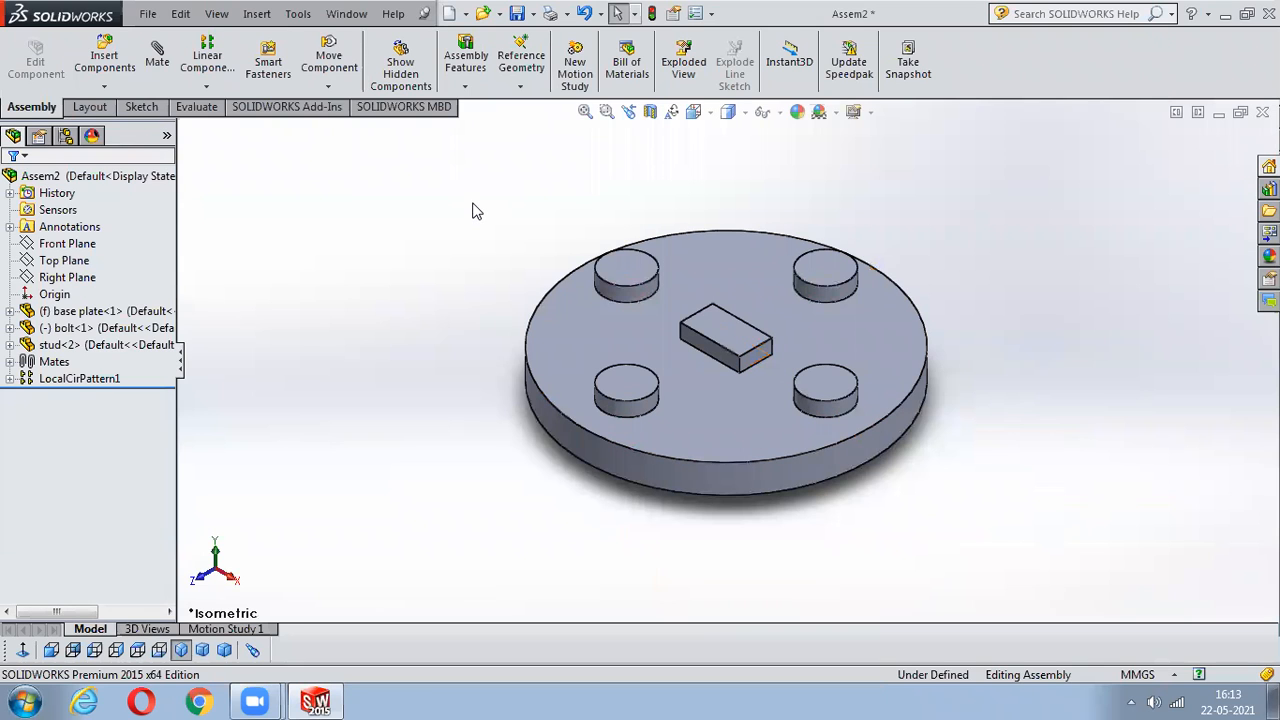
pyautogui.click(410, 72)
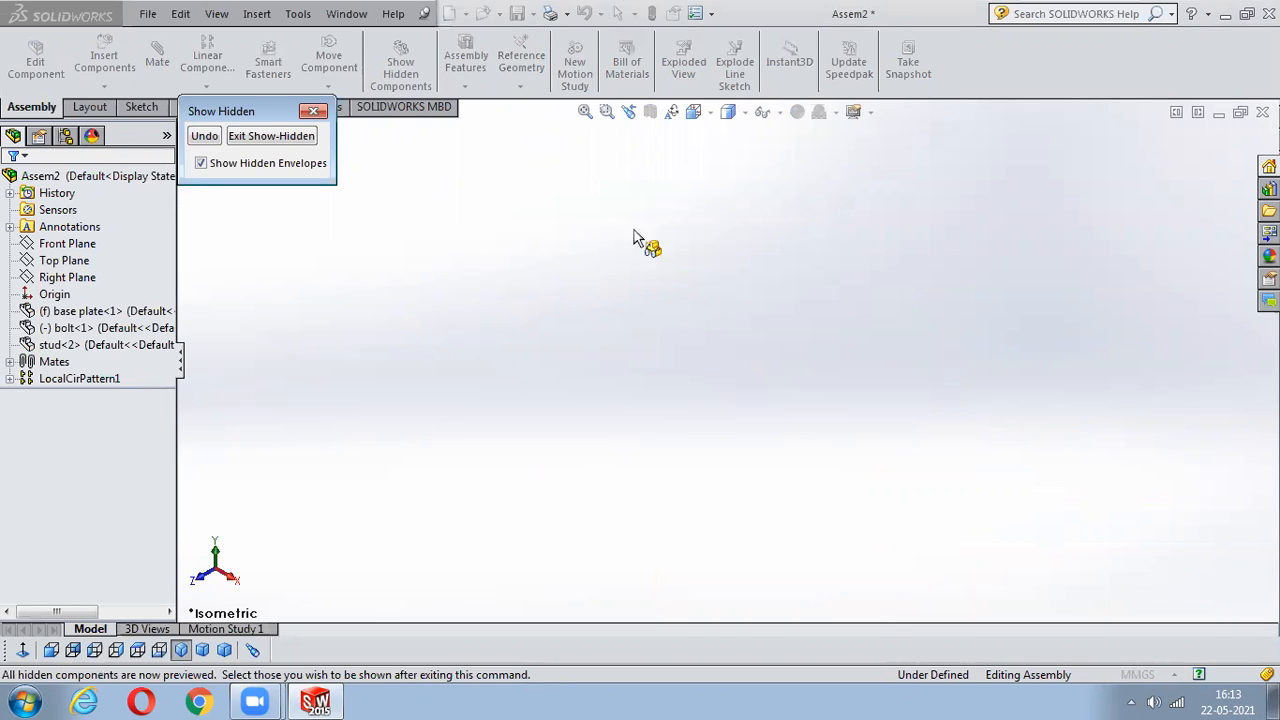
pyautogui.click(313, 110)
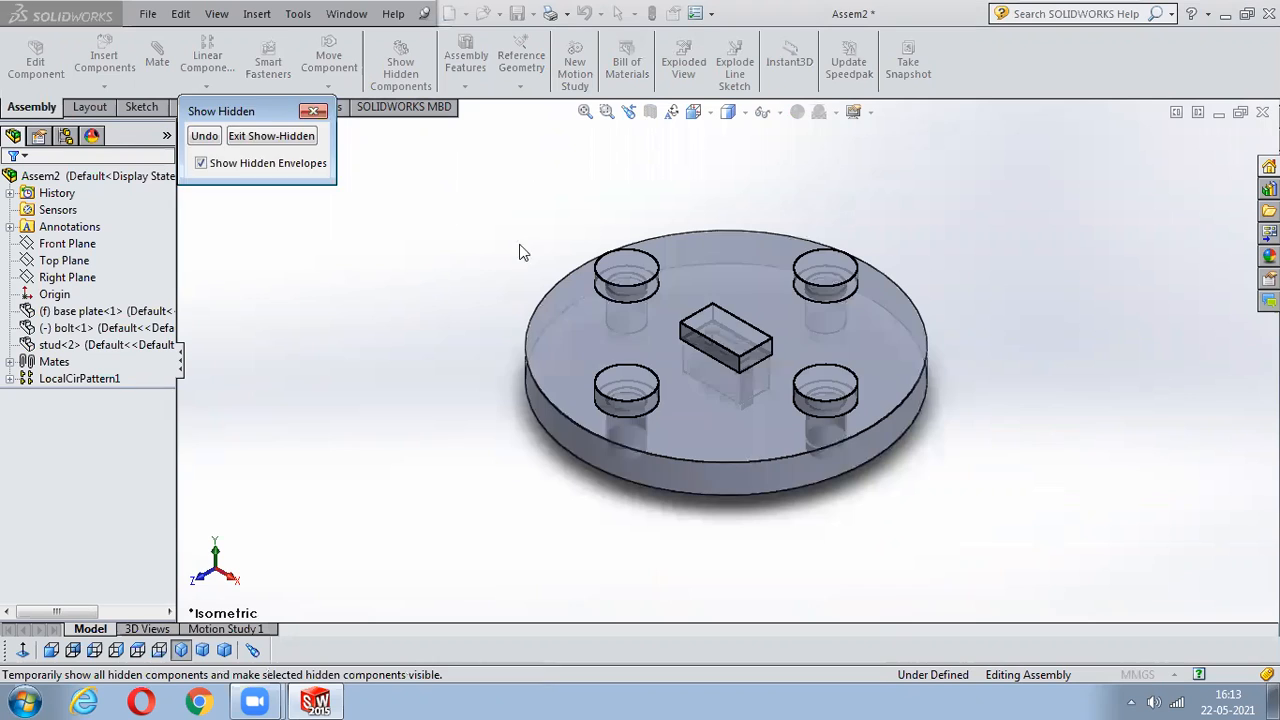
# - Fillet the base plate's top outer edge with a 5 mm radius as an assembly feature
pyautogui.click(467, 87)
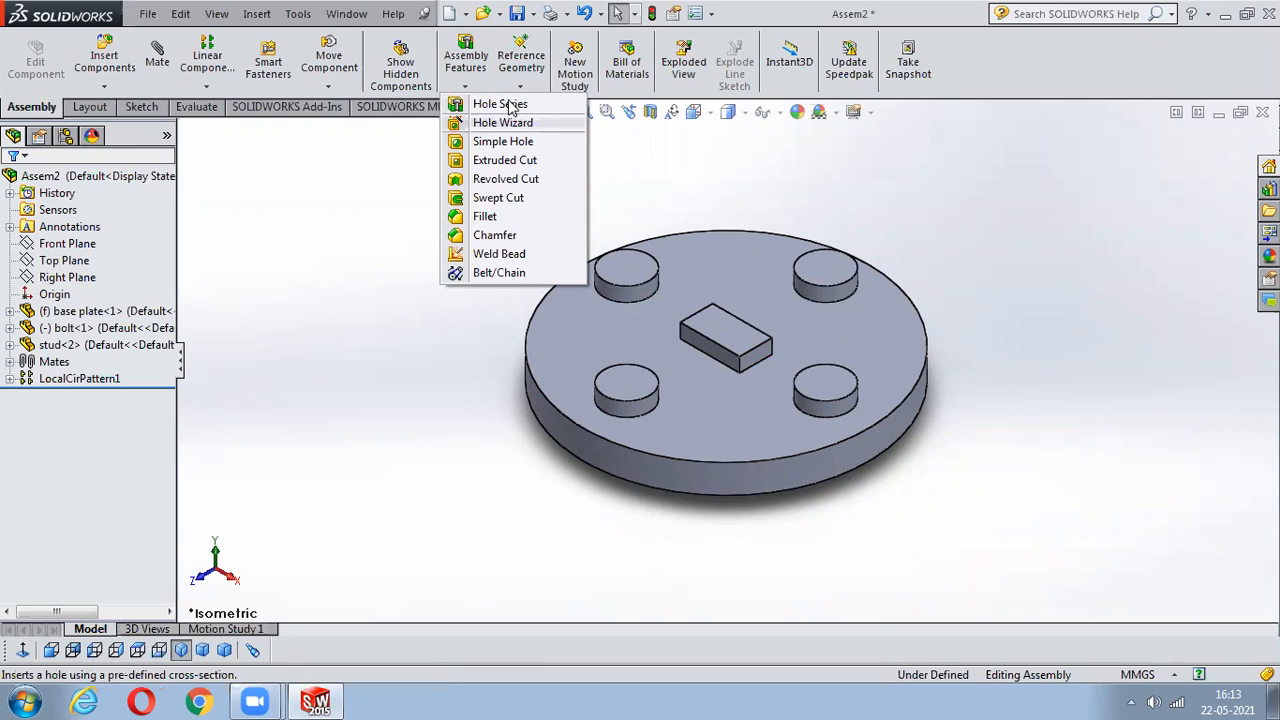
pyautogui.click(482, 216)
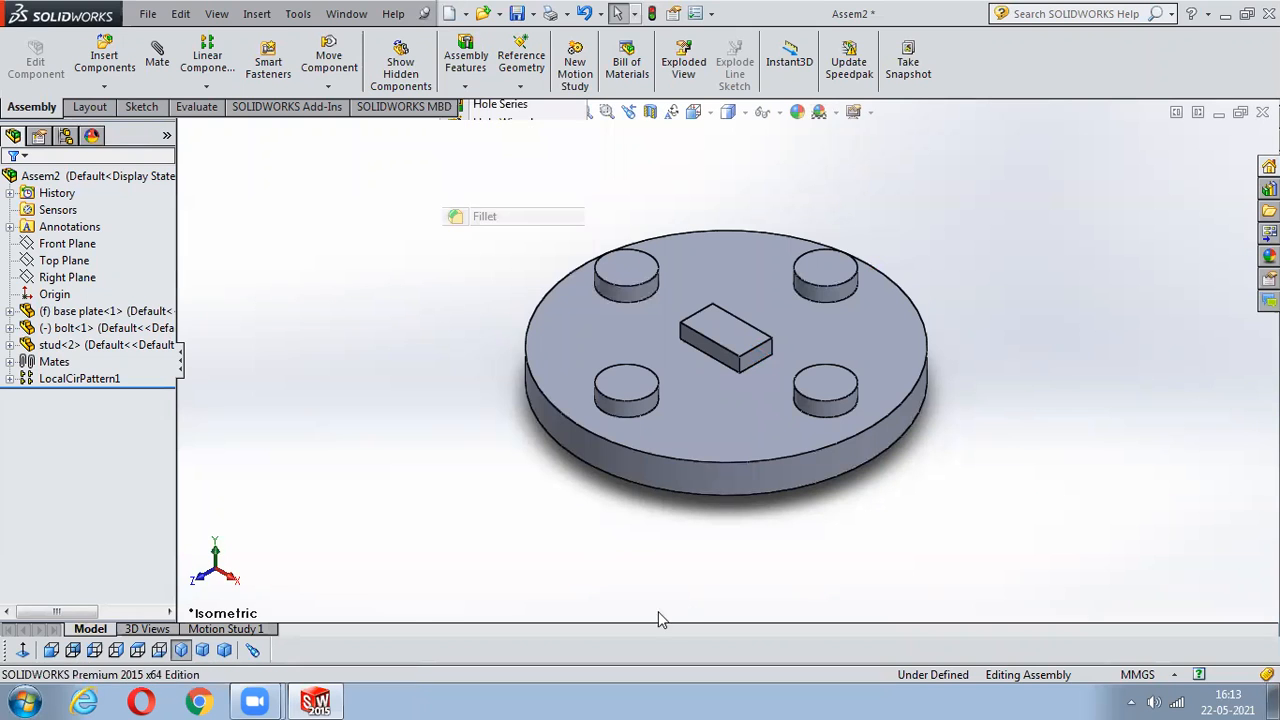
pyautogui.click(720, 466)
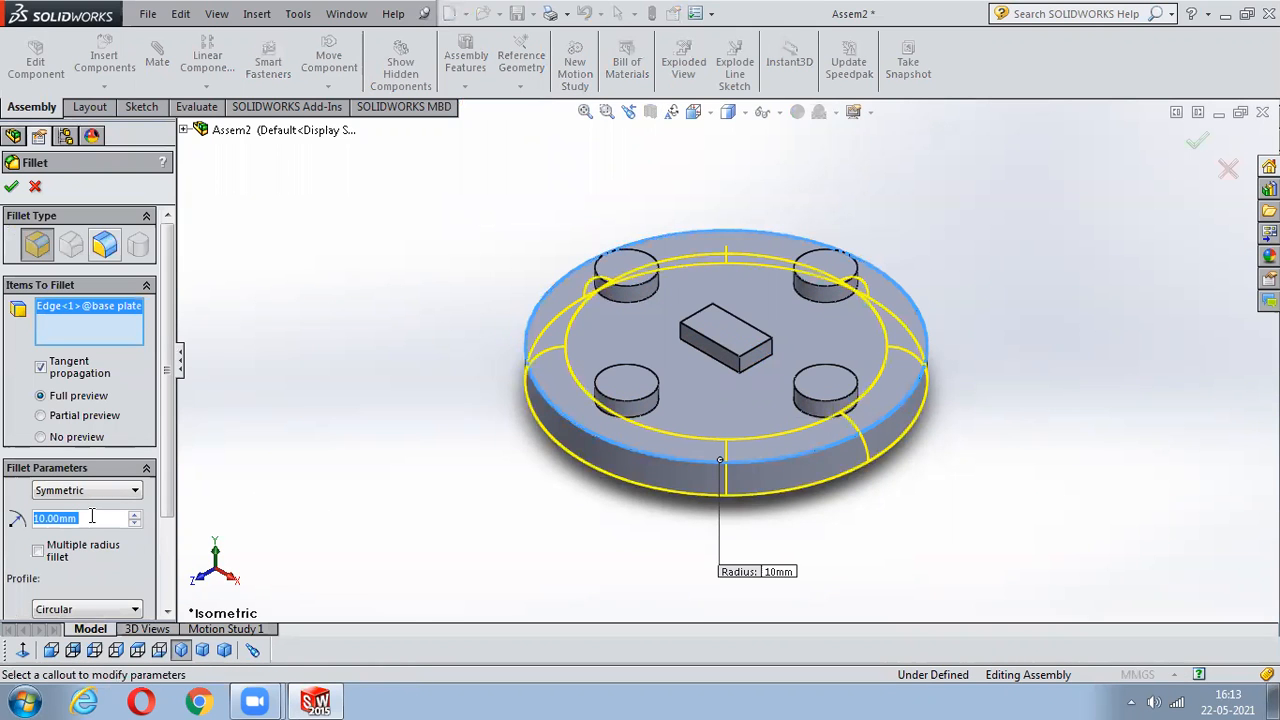
pyautogui.write('5')
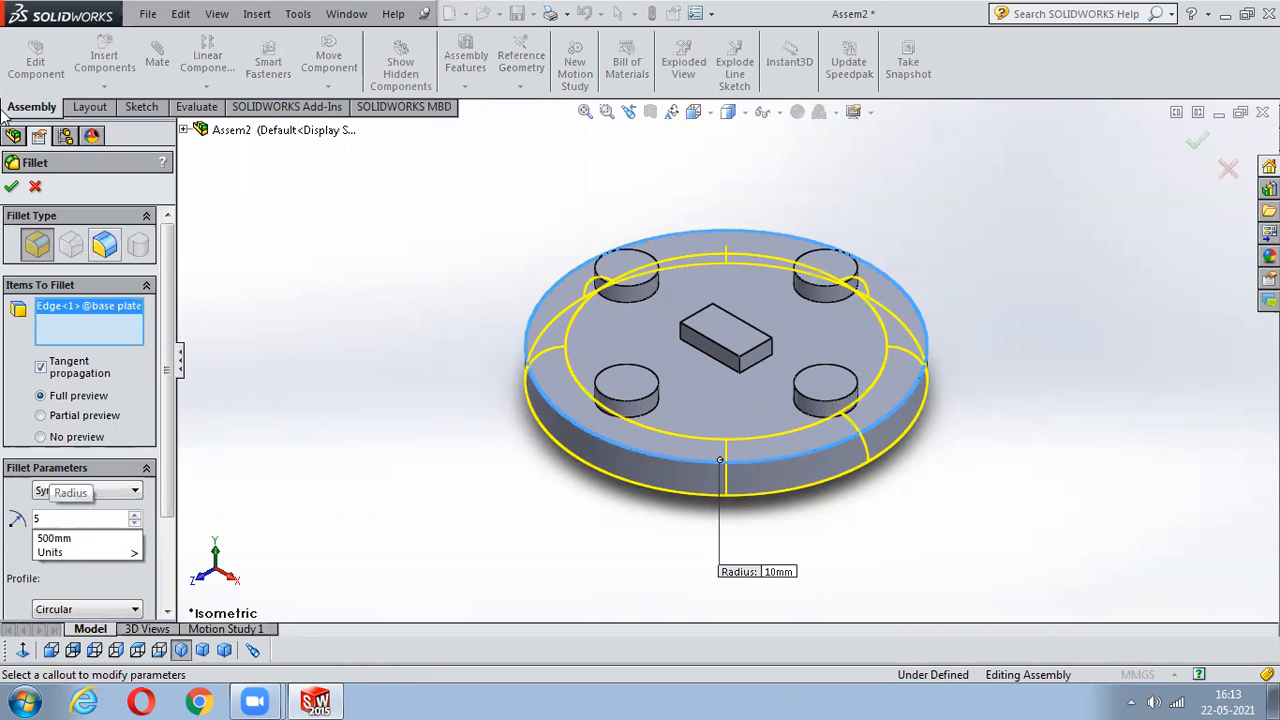
pyautogui.press('Return')
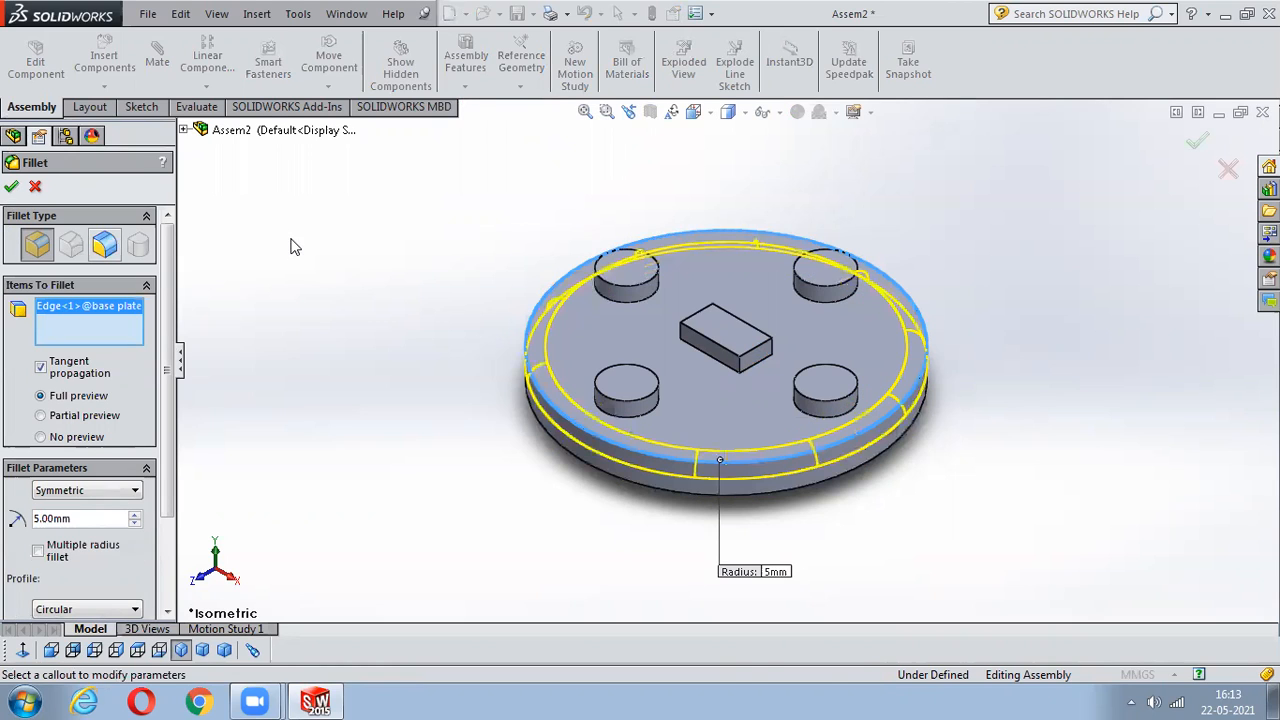
pyautogui.press('Return')
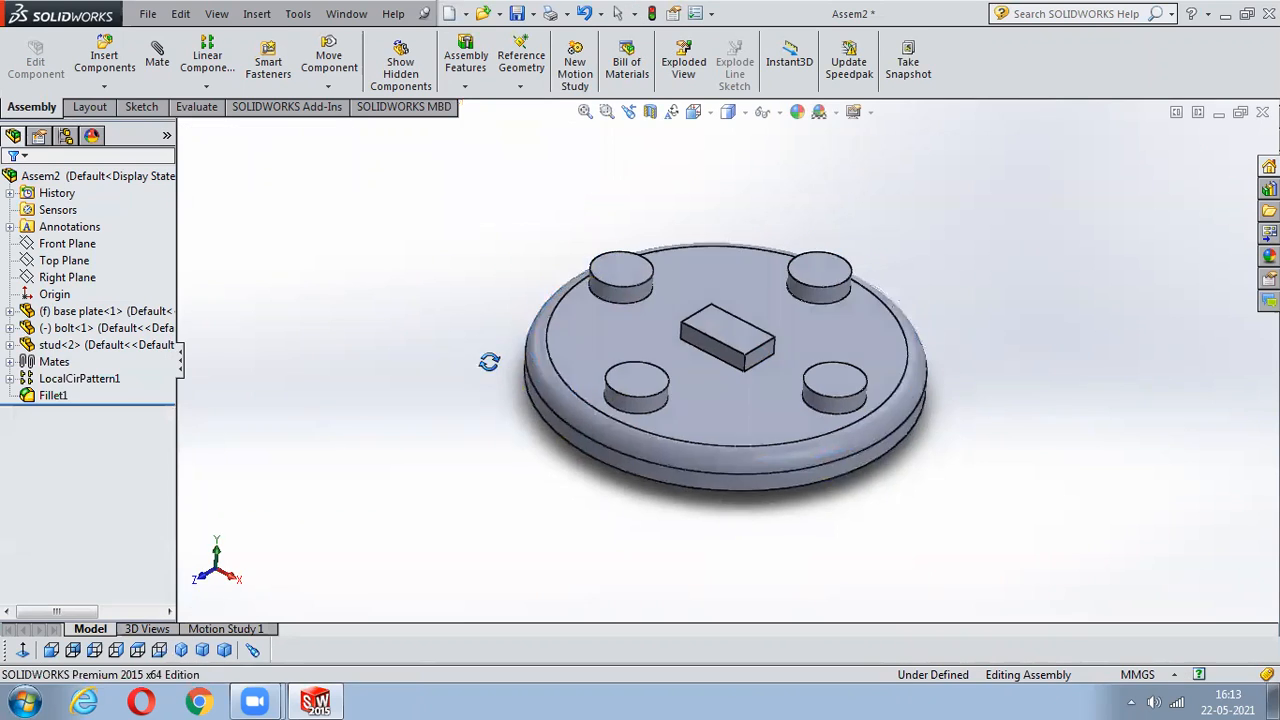
pyautogui.moveTo(489, 361); pyautogui.dragTo(503, 286, button='middle')
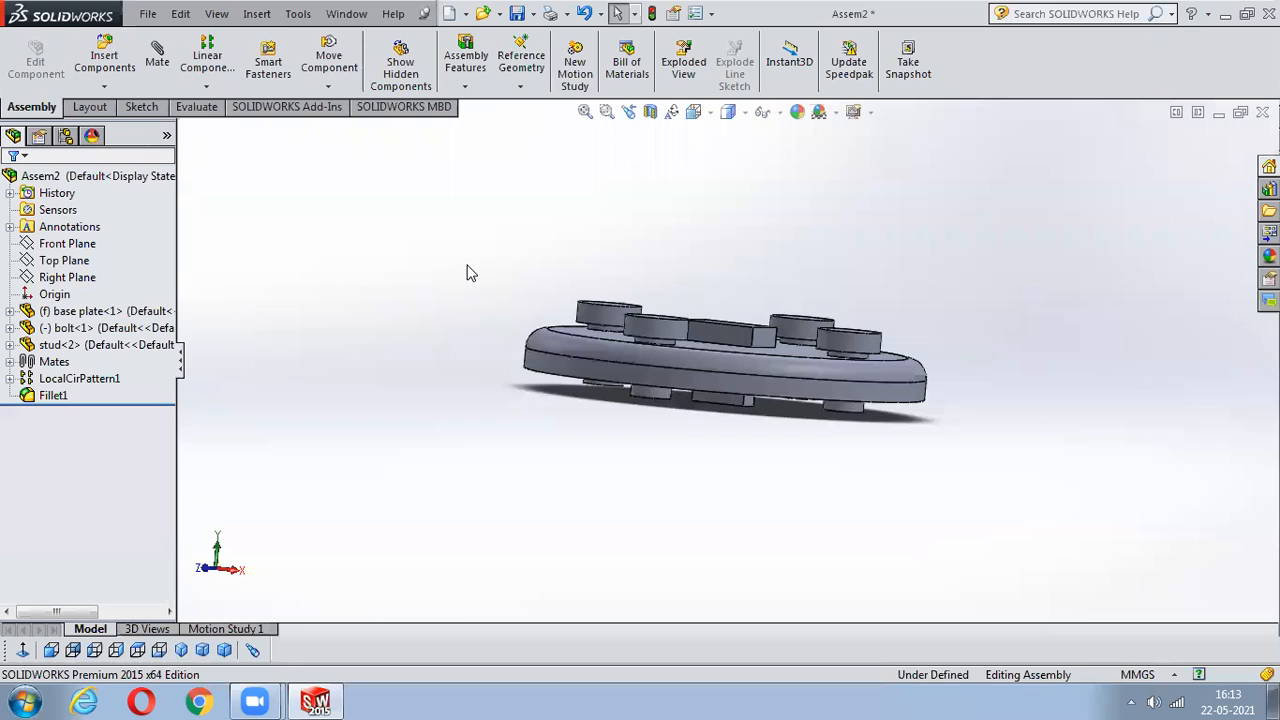
pyautogui.moveTo(883, 289); pyautogui.dragTo(858, 350, button='middle')
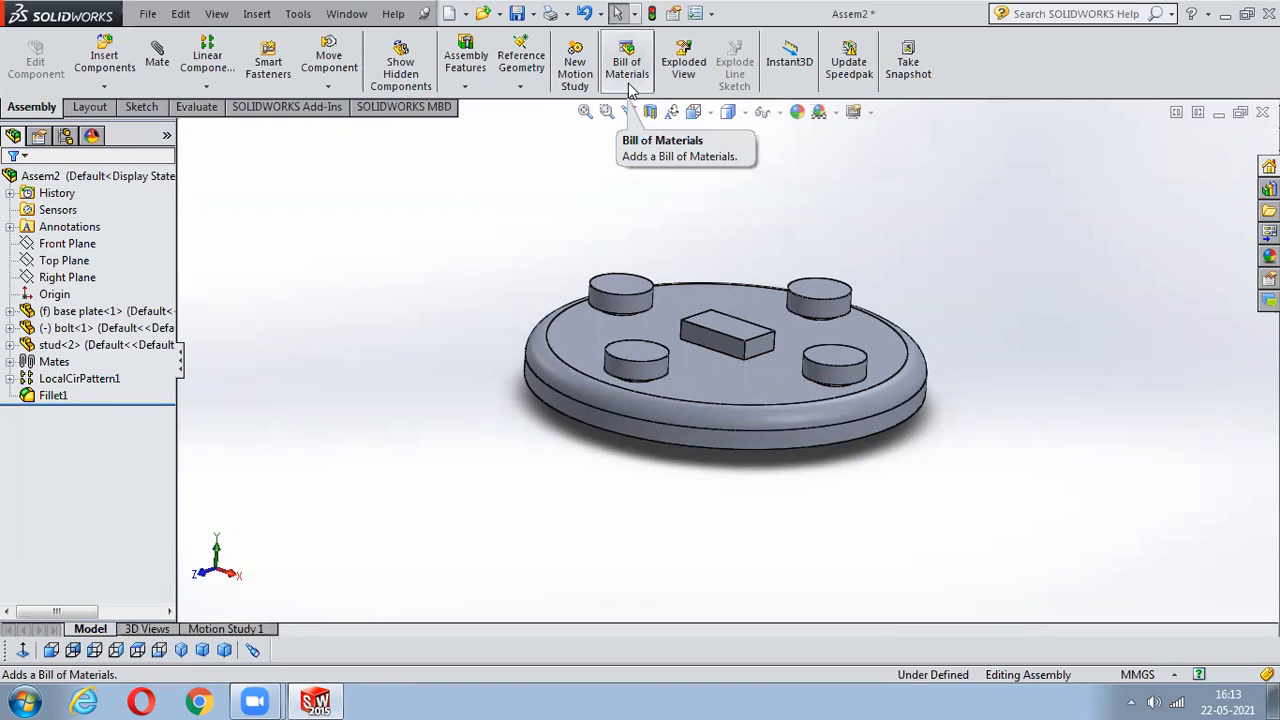
# - Insert a top-level-only bill of materials using the bom-standard template in the Notes Area, placing the table above the model
pyautogui.click(627, 65)
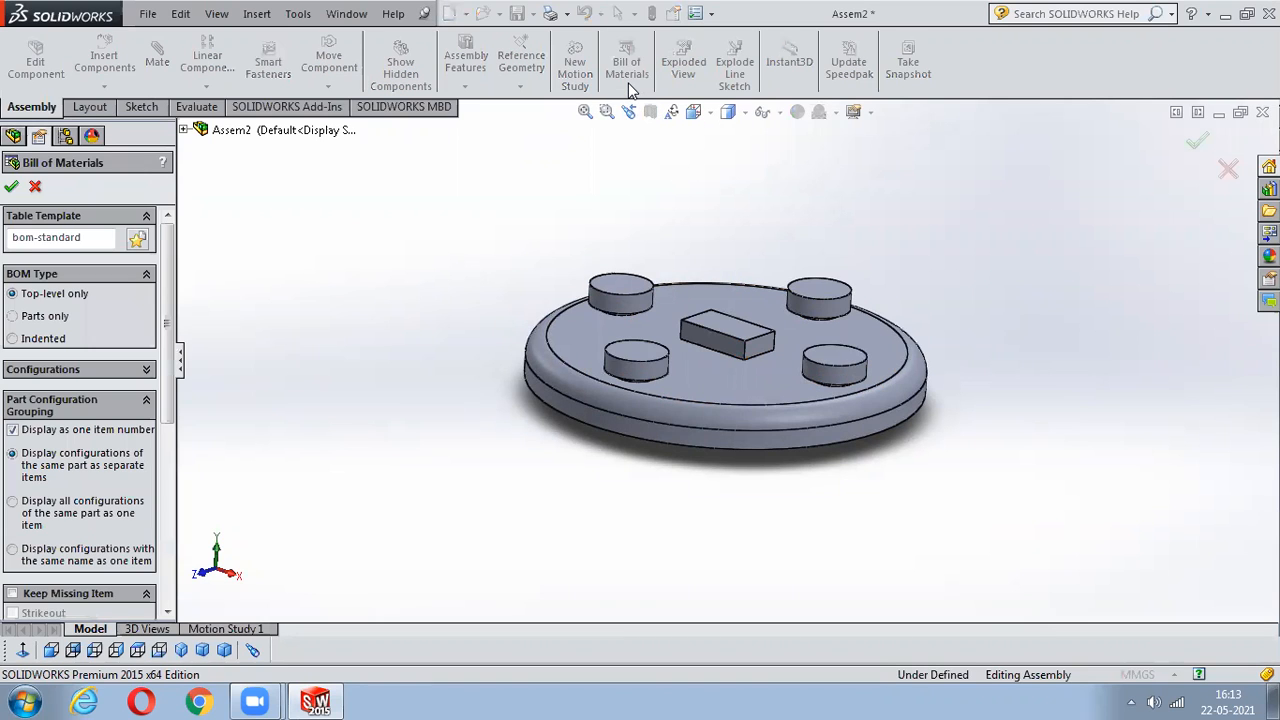
pyautogui.click(12, 186)
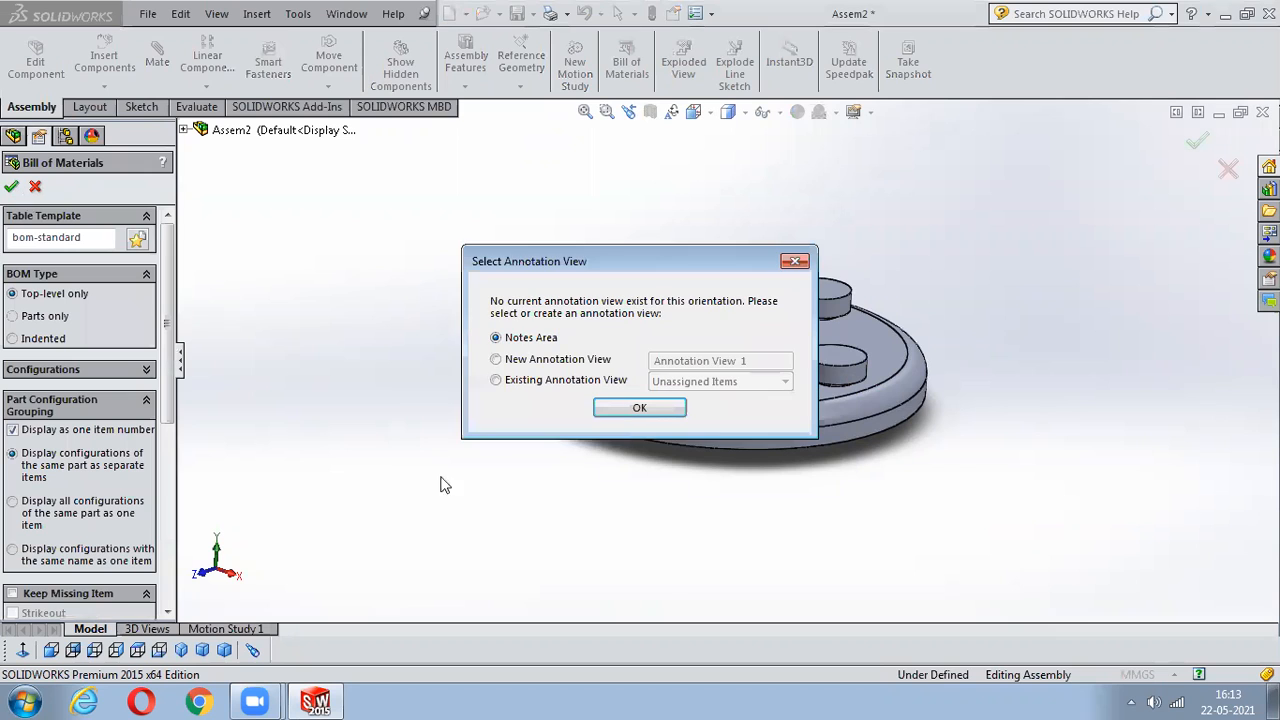
pyautogui.click(640, 408)
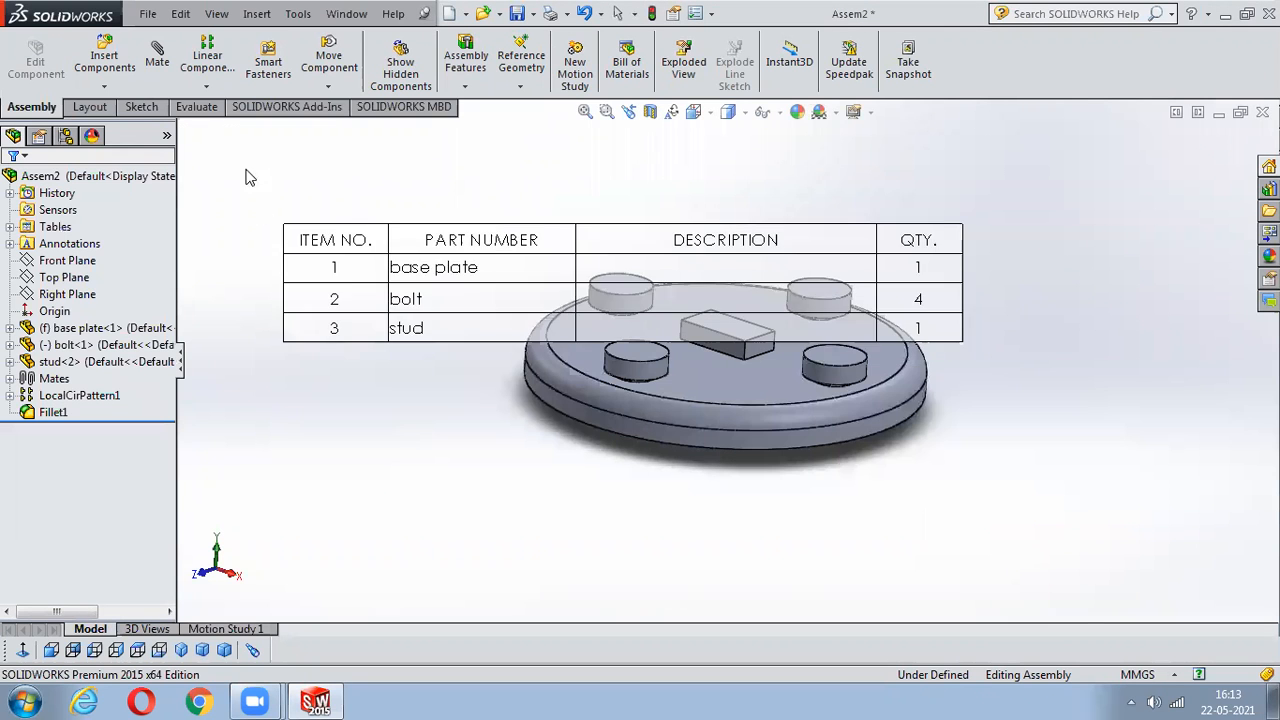
pyautogui.click(252, 178)
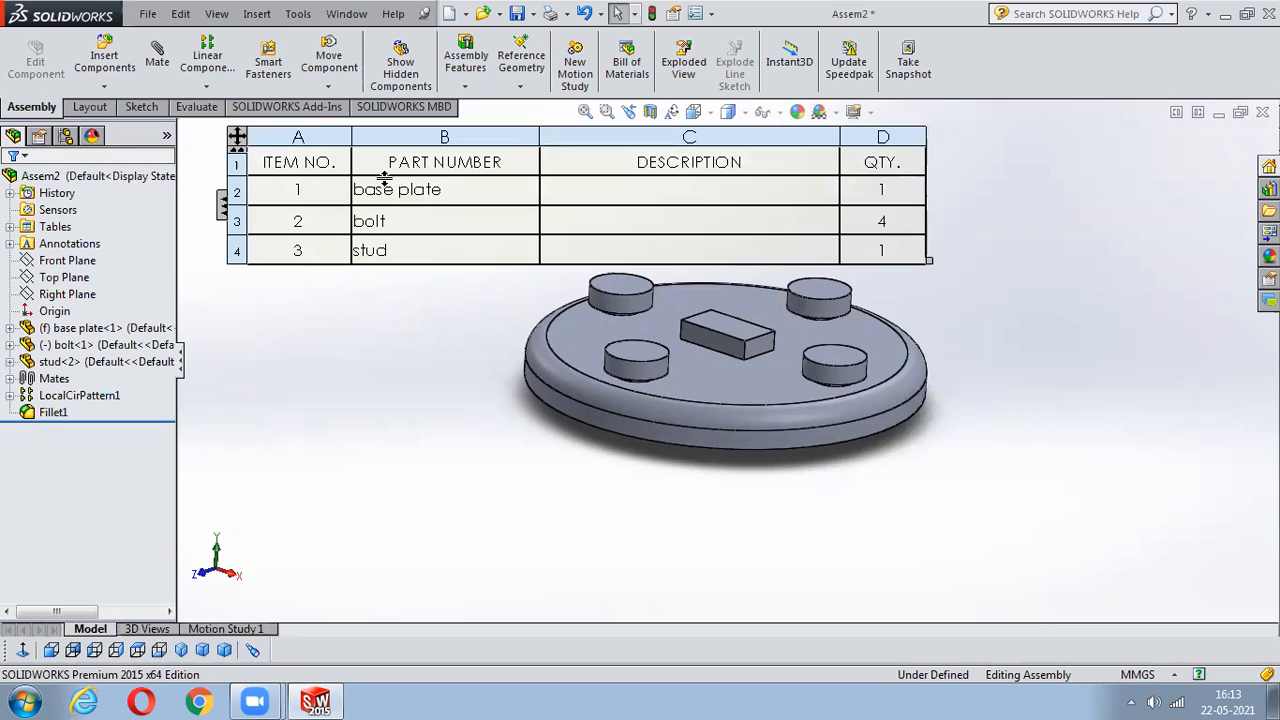
# - Shrink the bill of materials table to a compact size that keeps the base plate entry on one line
pyautogui.click(707, 194)
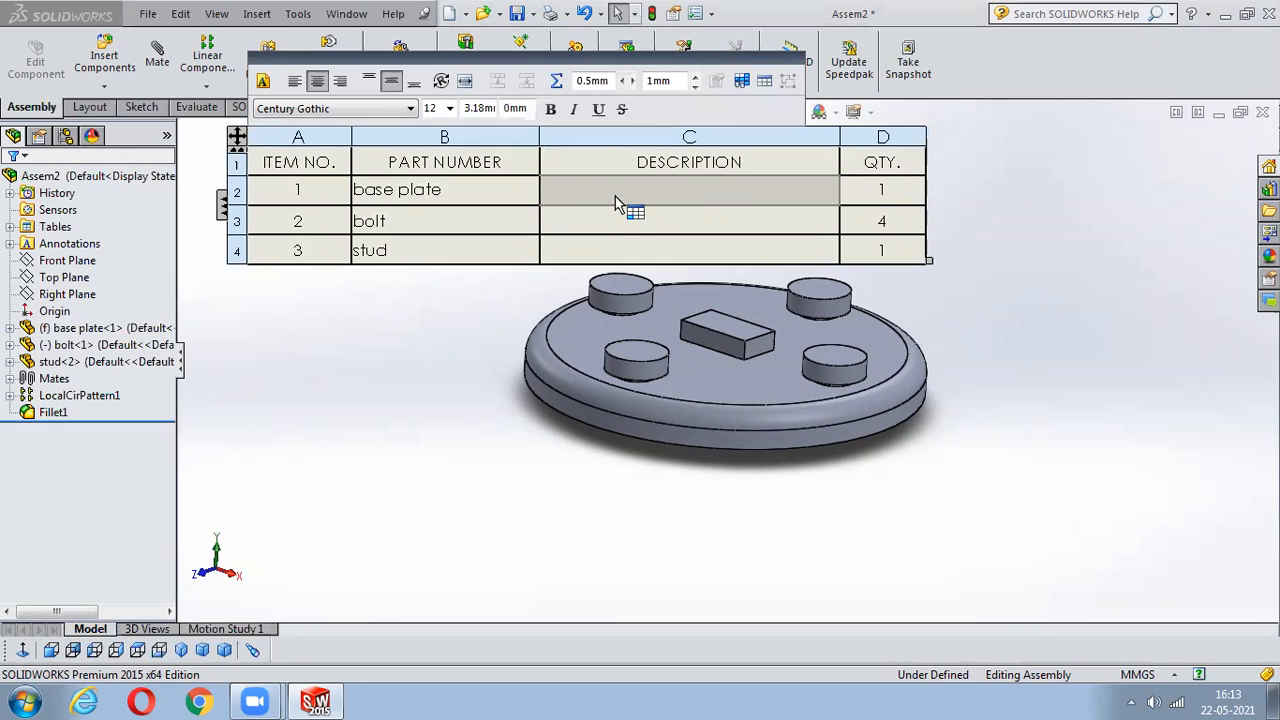
pyautogui.click(590, 137)
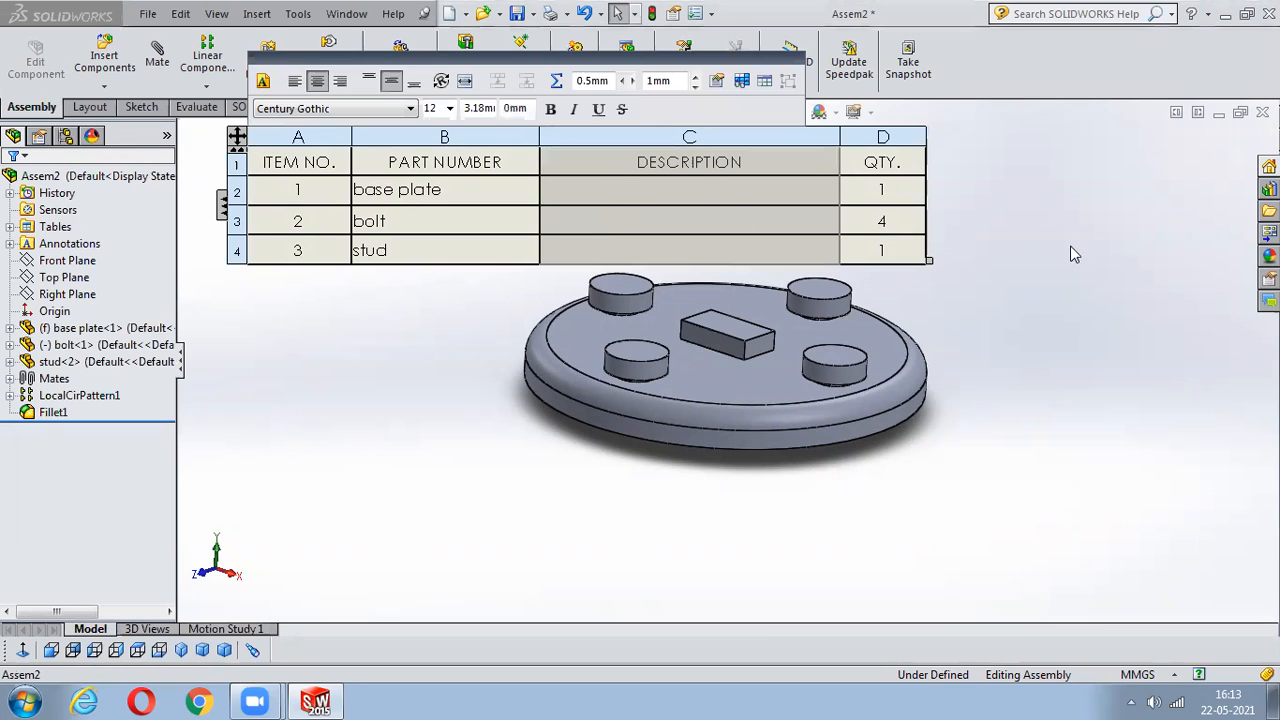
pyautogui.click(1074, 254)
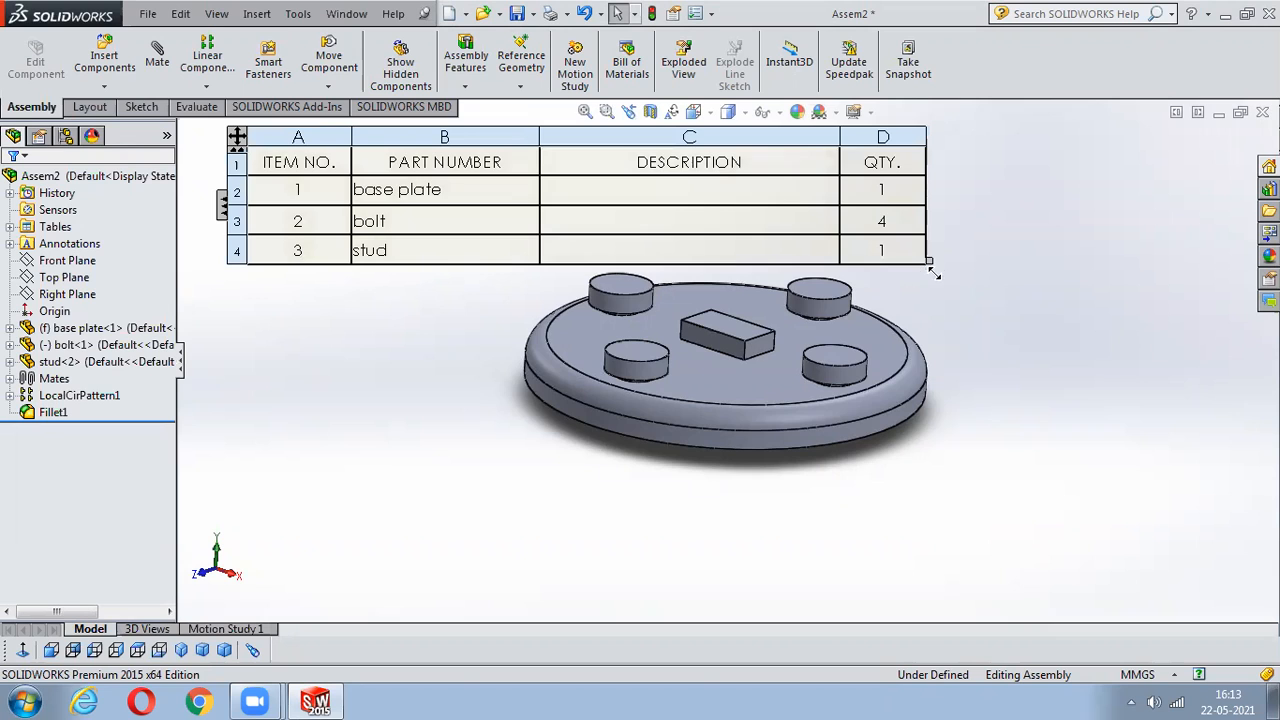
pyautogui.moveTo(928, 263); pyautogui.dragTo(484, 197)
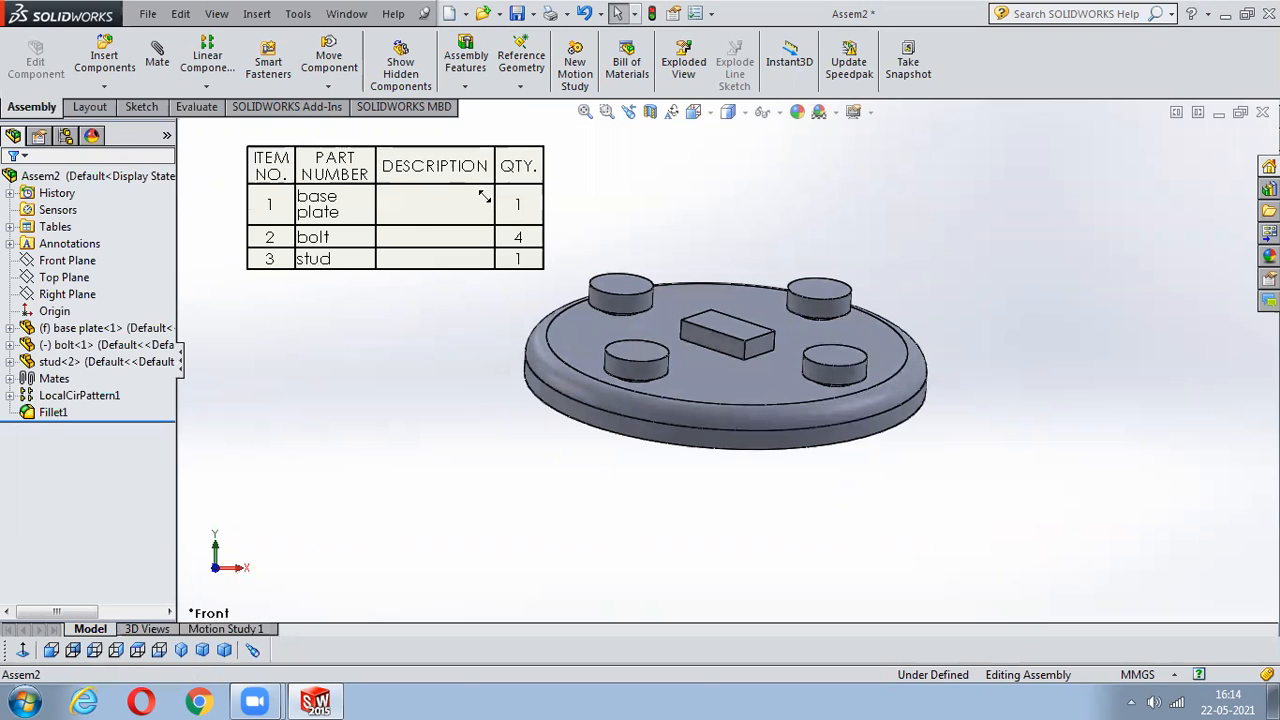
pyautogui.moveTo(597, 191); pyautogui.dragTo(608, 196)
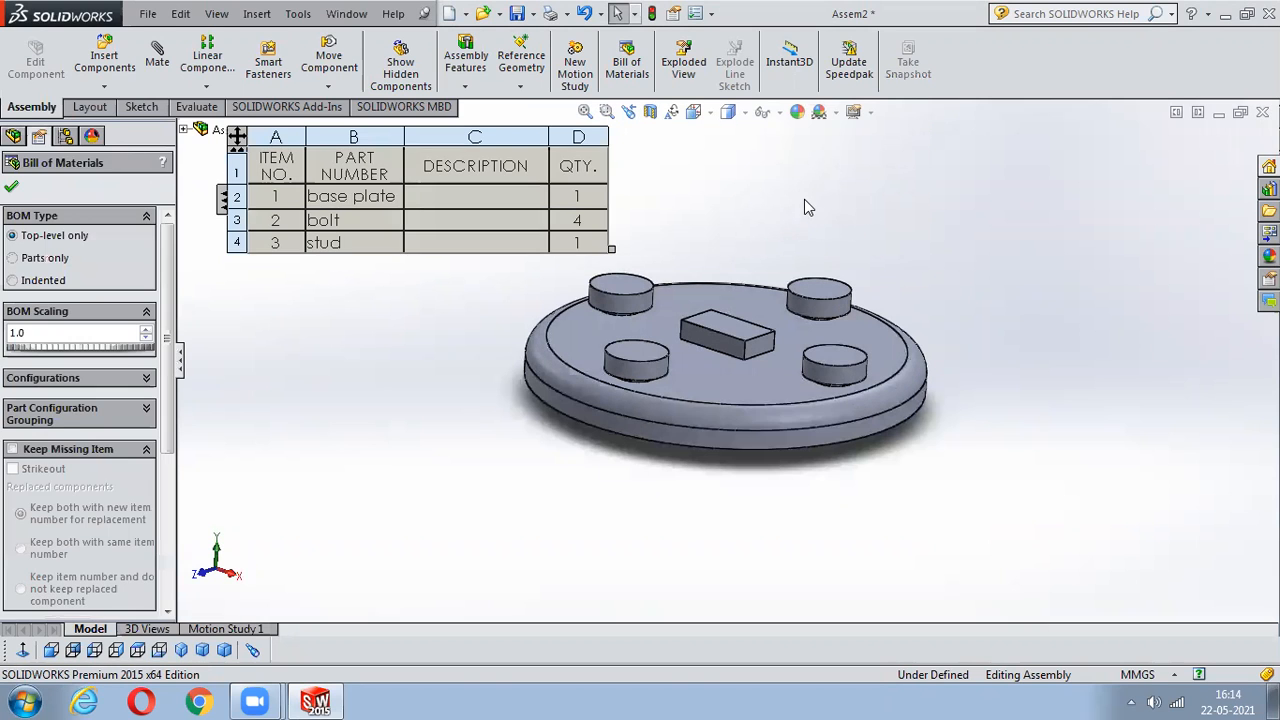
pyautogui.click(804, 199)
pyautogui.click(681, 66)
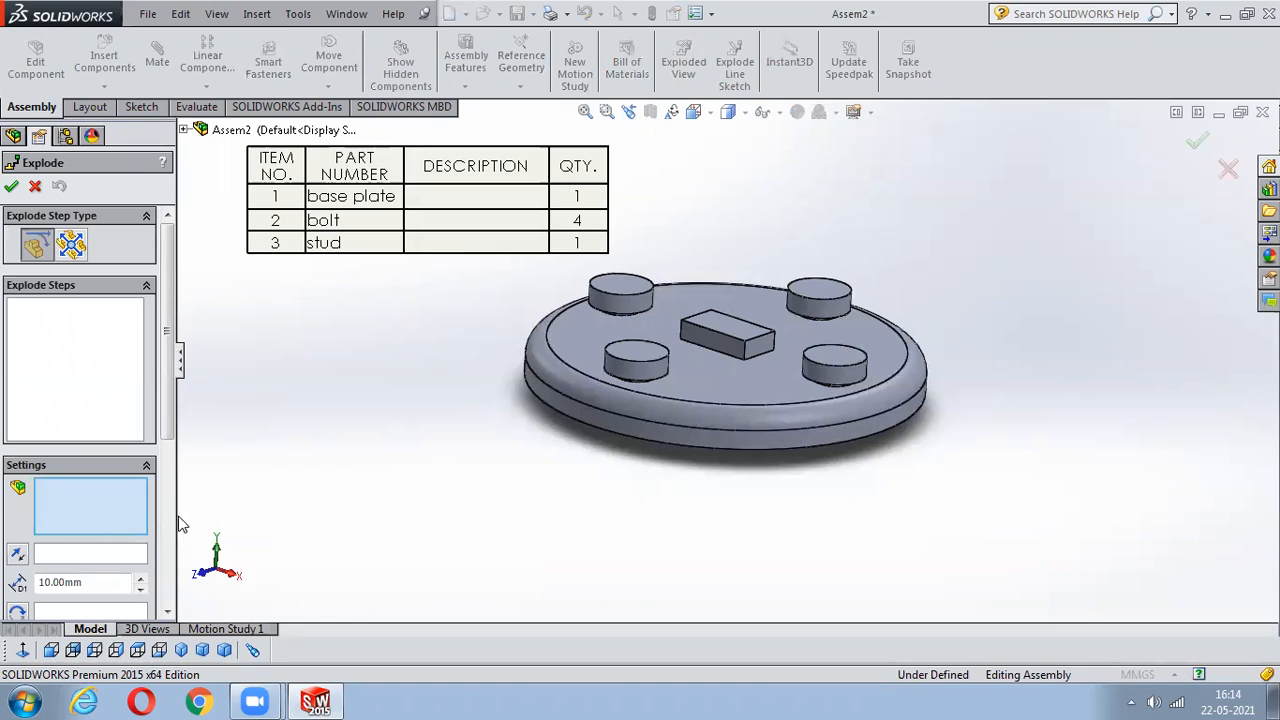
pyautogui.click(825, 430)
pyautogui.moveTo(733, 352); pyautogui.dragTo(720, 443)
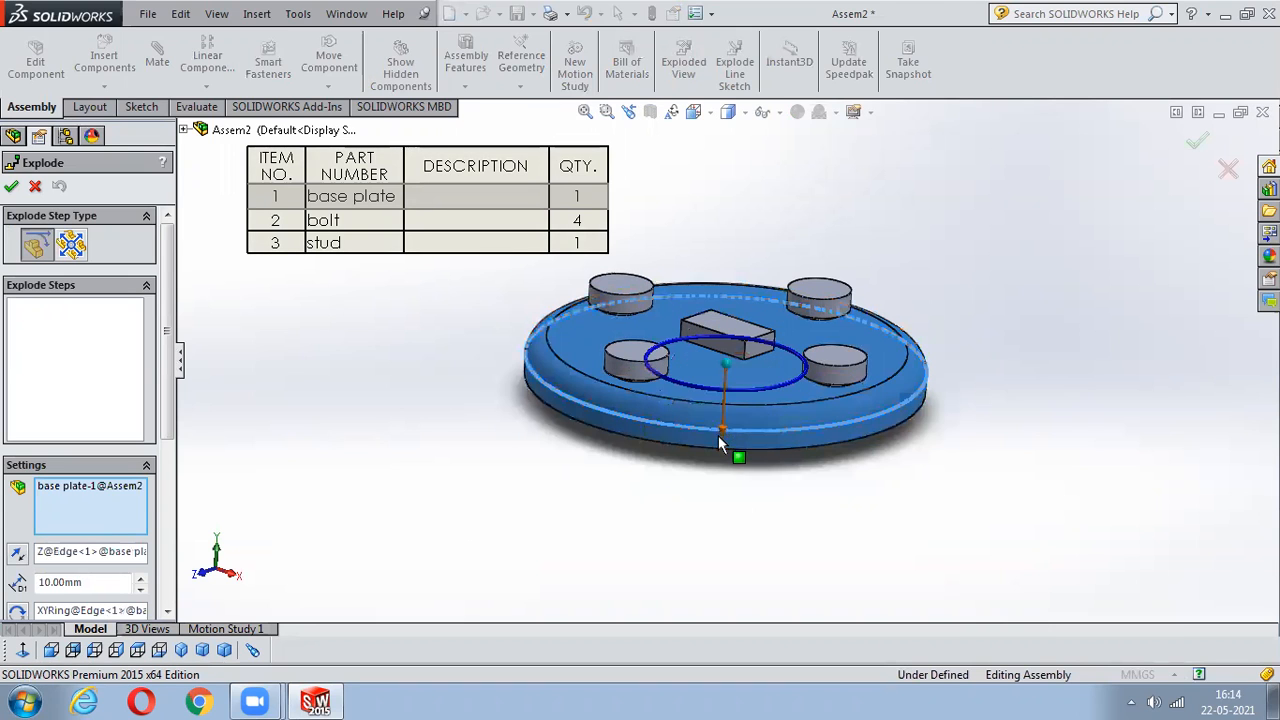
pyautogui.moveTo(726, 370); pyautogui.dragTo(738, 428)
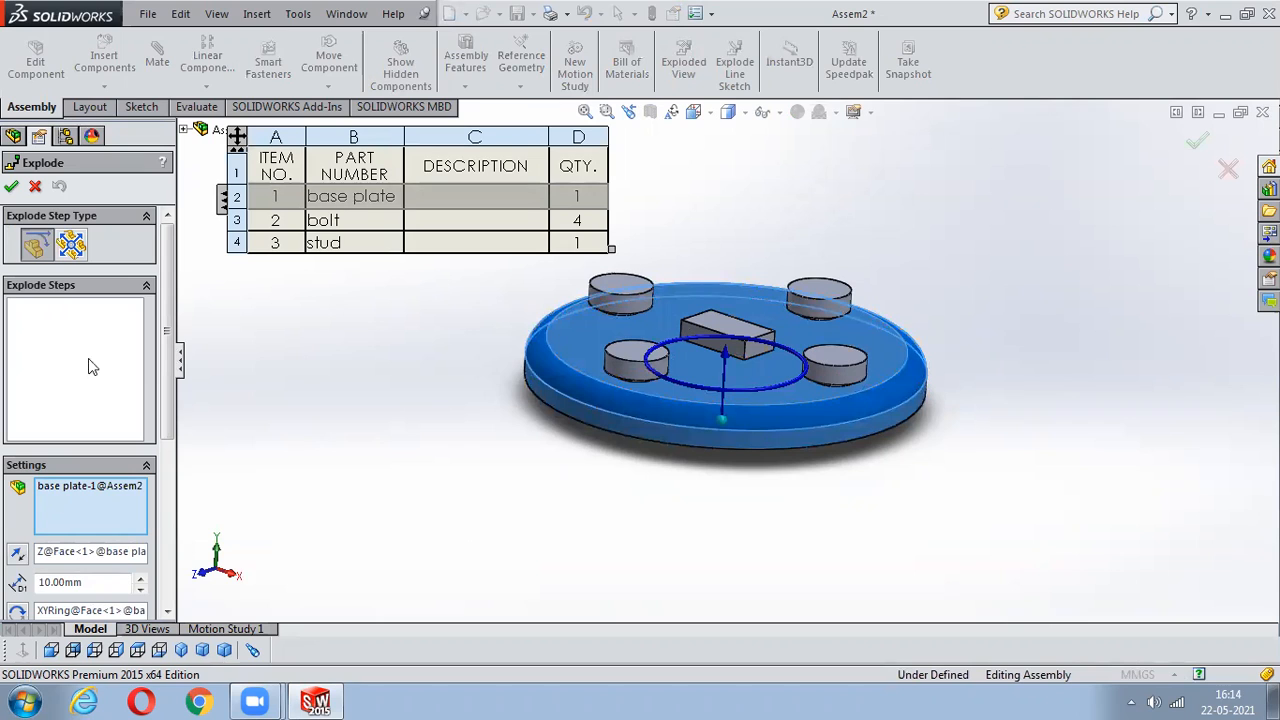
pyautogui.click(72, 246)
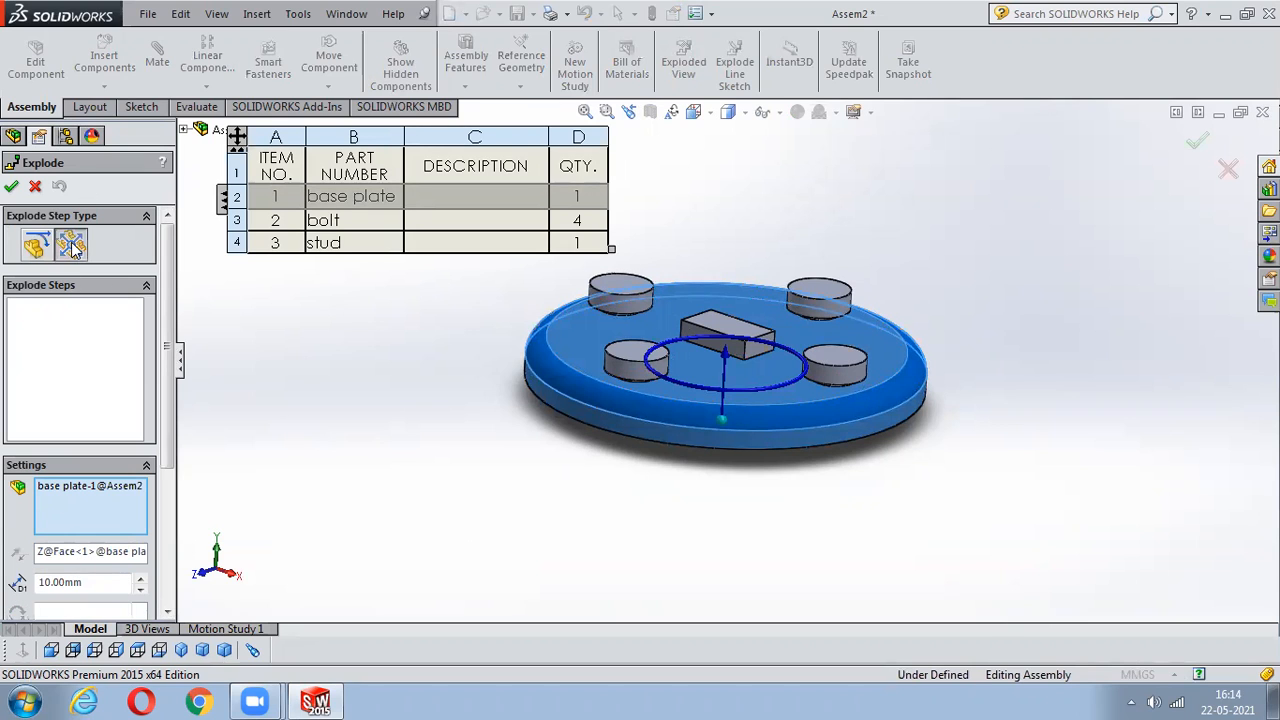
pyautogui.click(731, 426)
pyautogui.click(732, 428)
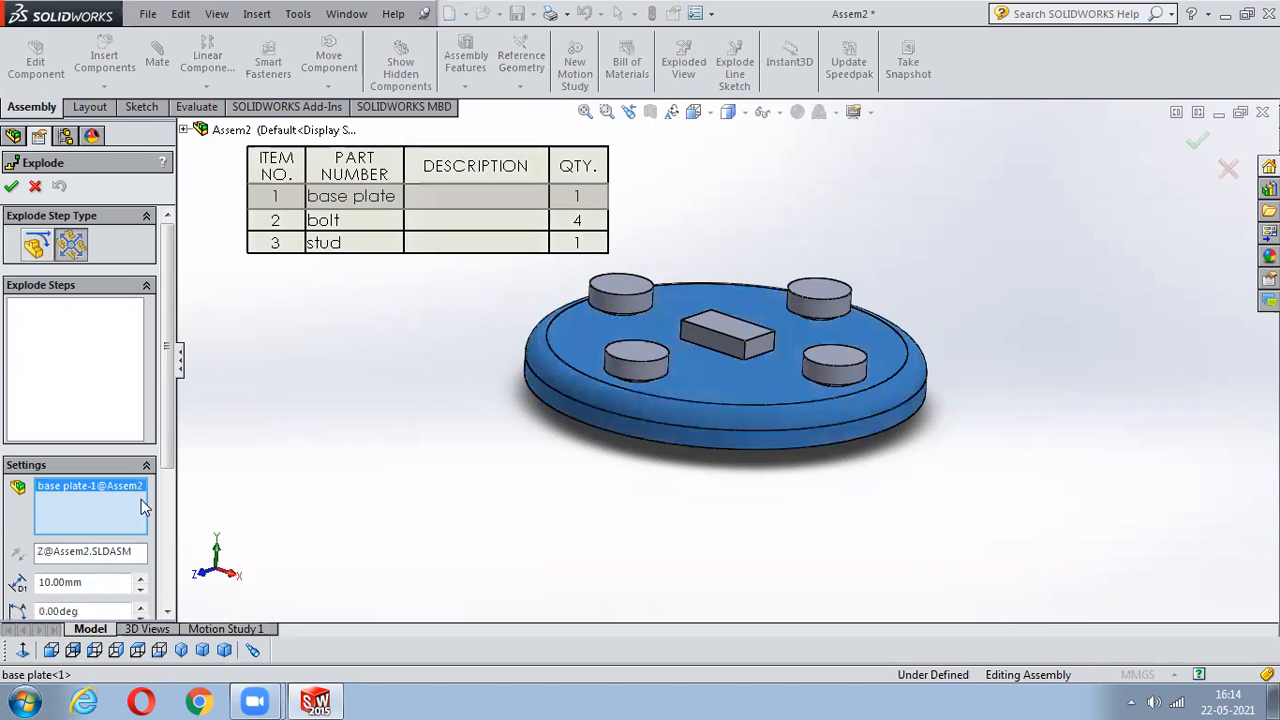
pyautogui.scroll(-3, 172, 480)
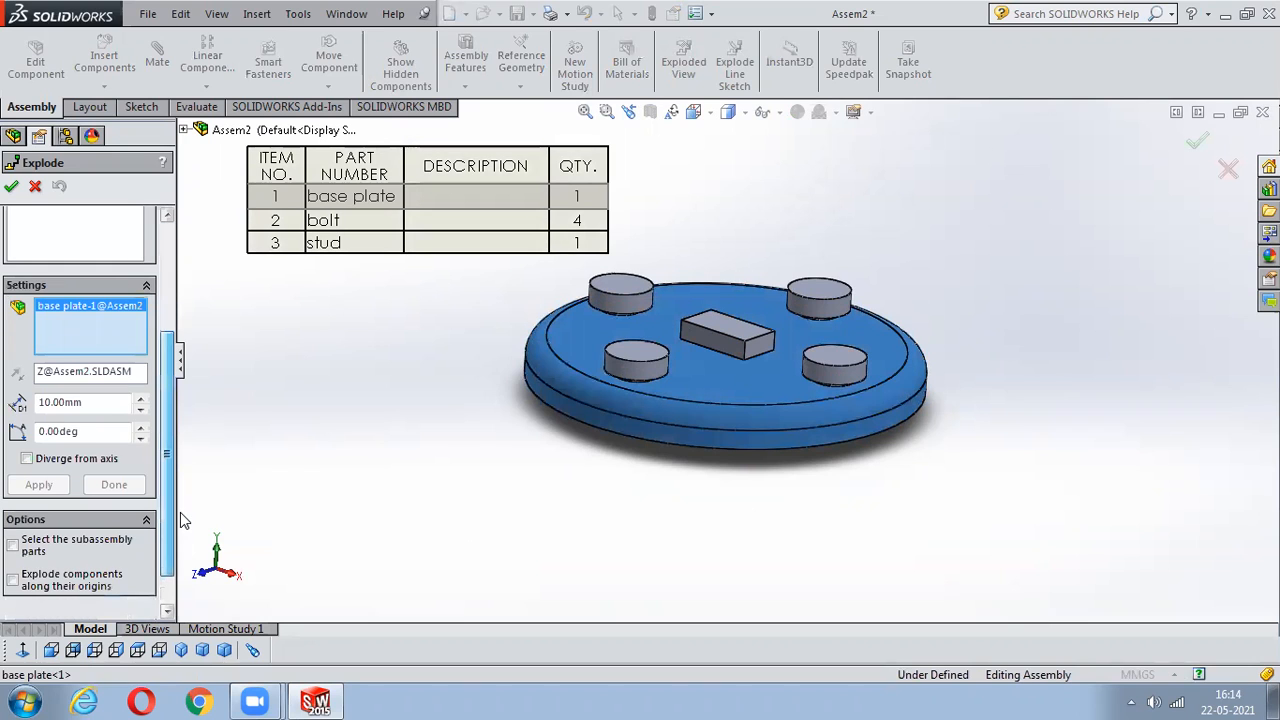
pyautogui.click(26, 458)
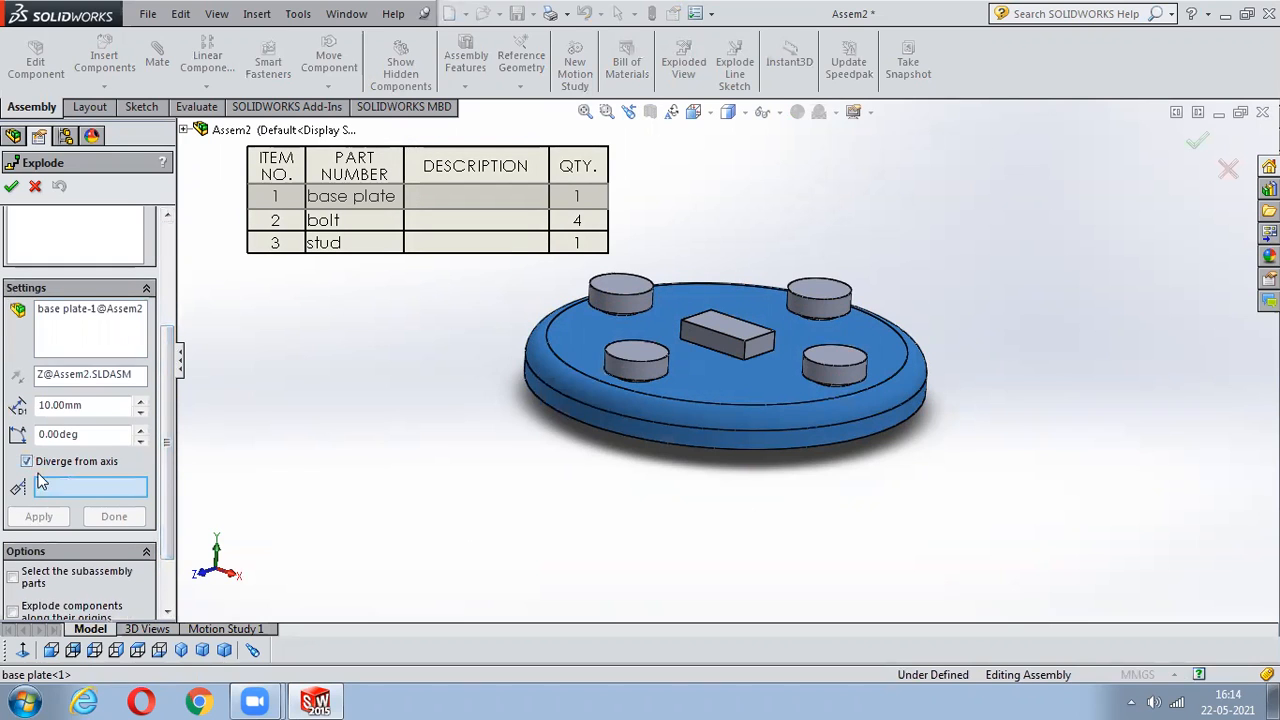
pyautogui.click(27, 461)
pyautogui.click(62, 548)
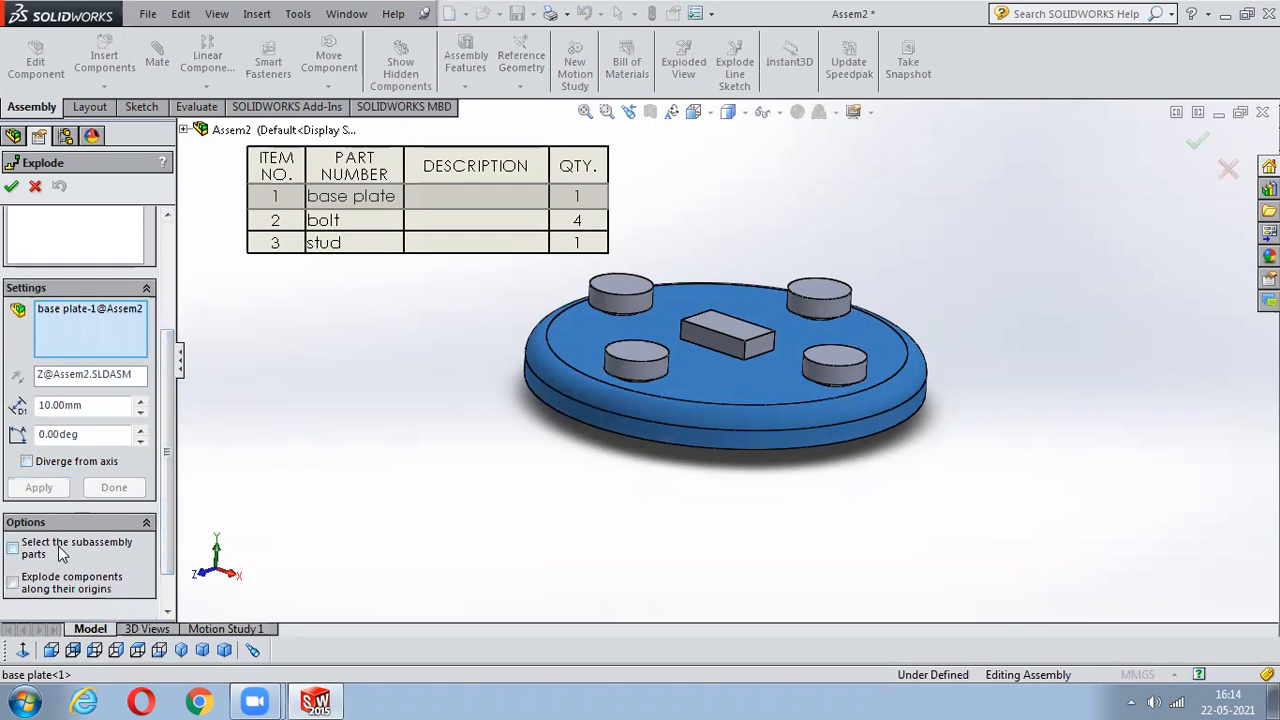
pyautogui.click(35, 186)
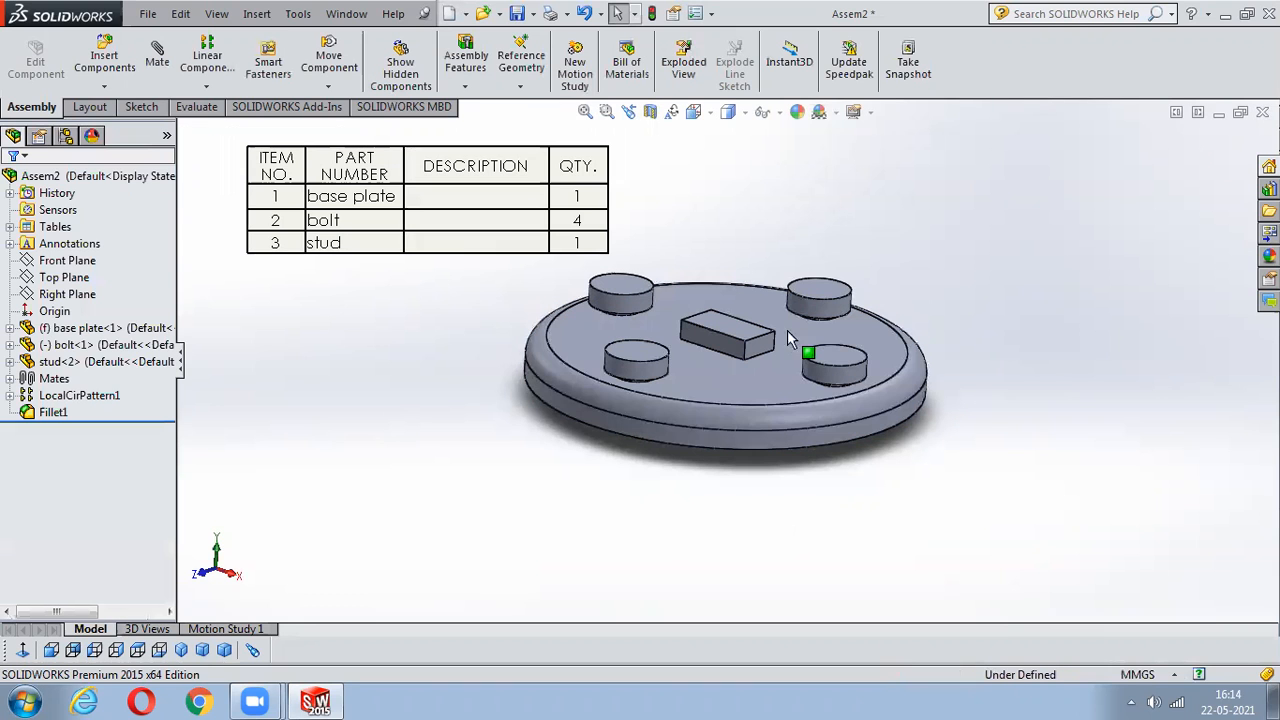
# - Try exploding the stud and one rear bolt vertically upward out of the base plate
pyautogui.click(676, 60)
pyautogui.click(665, 418)
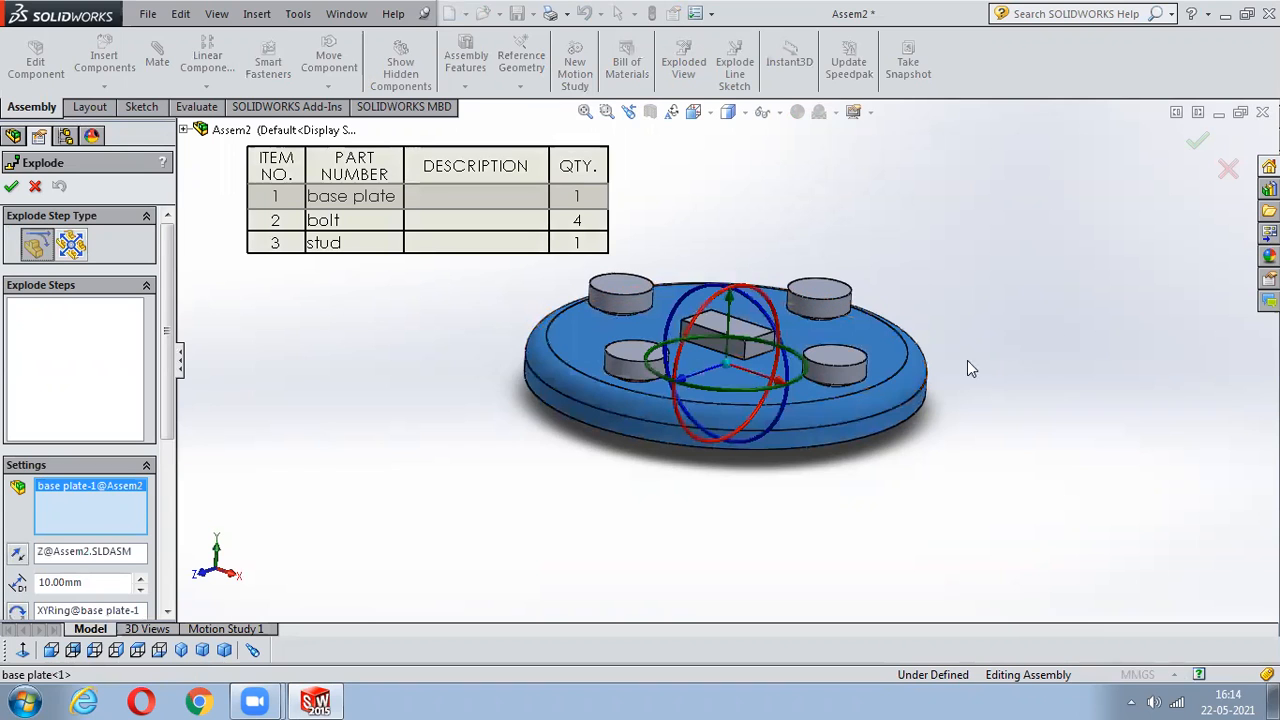
pyautogui.click(727, 365)
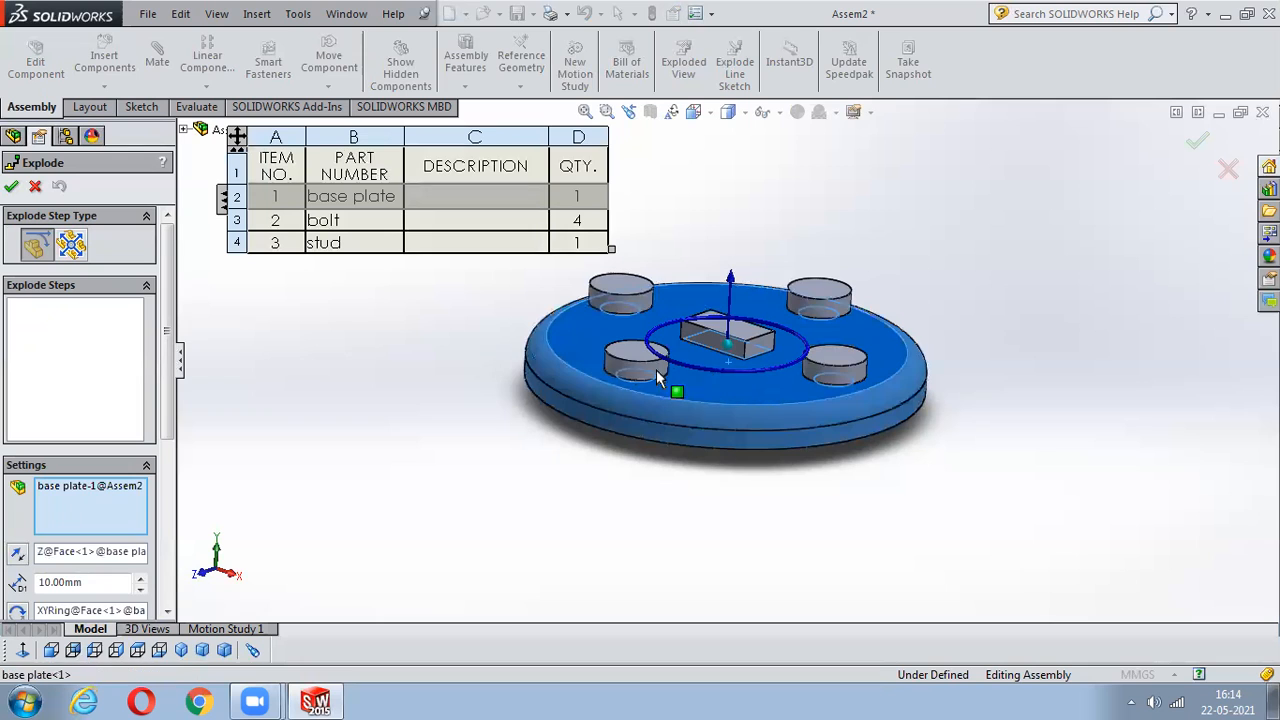
pyautogui.click(1012, 332)
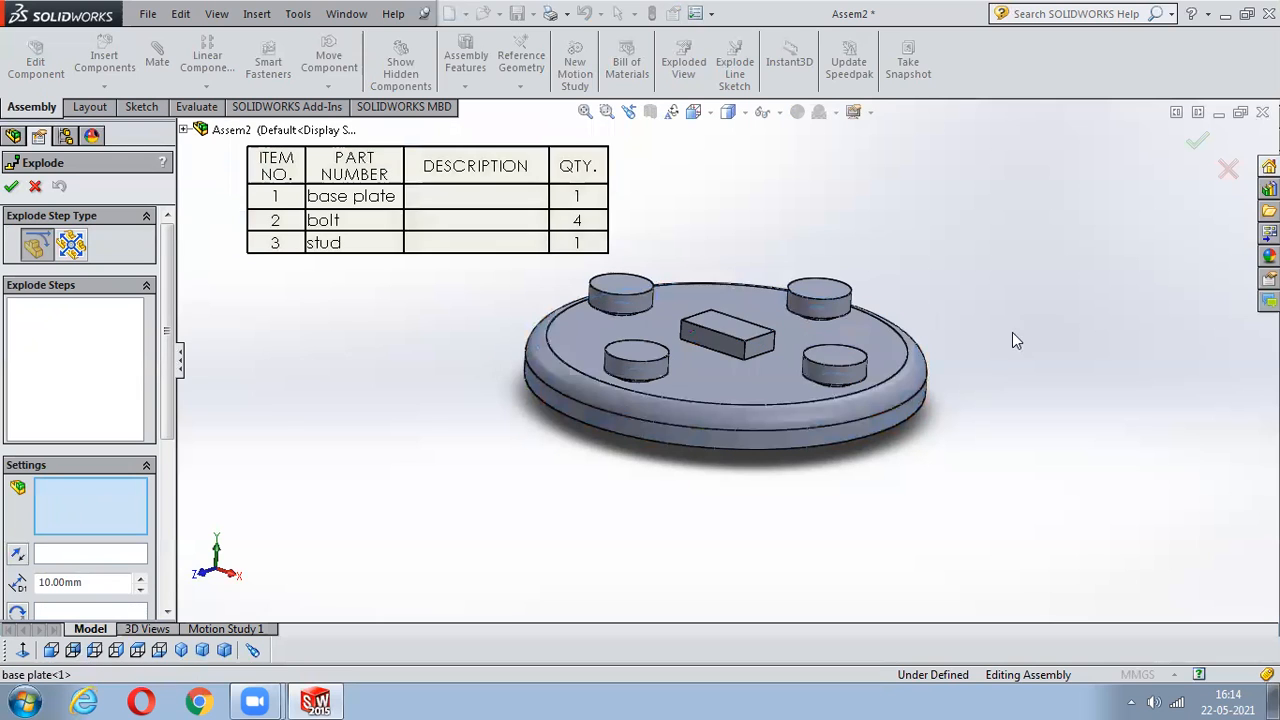
pyautogui.click(723, 338)
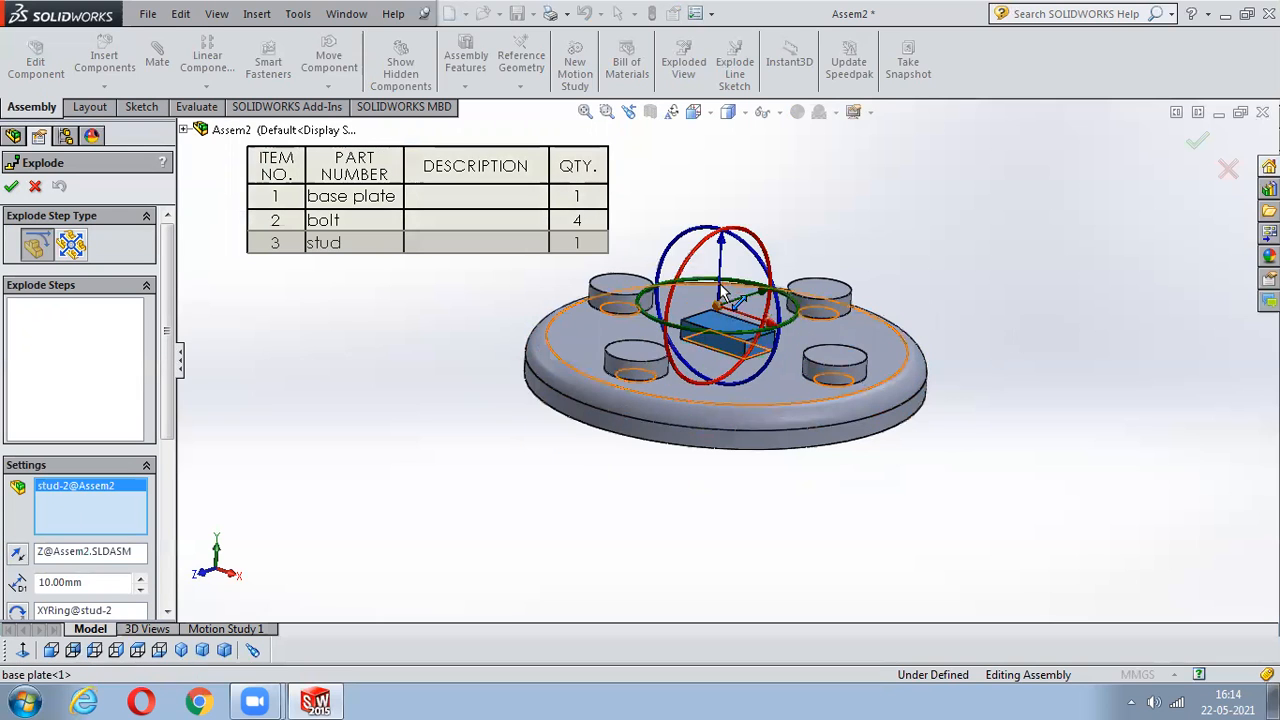
pyautogui.click(721, 285)
pyautogui.moveTo(731, 274); pyautogui.dragTo(735, 170)
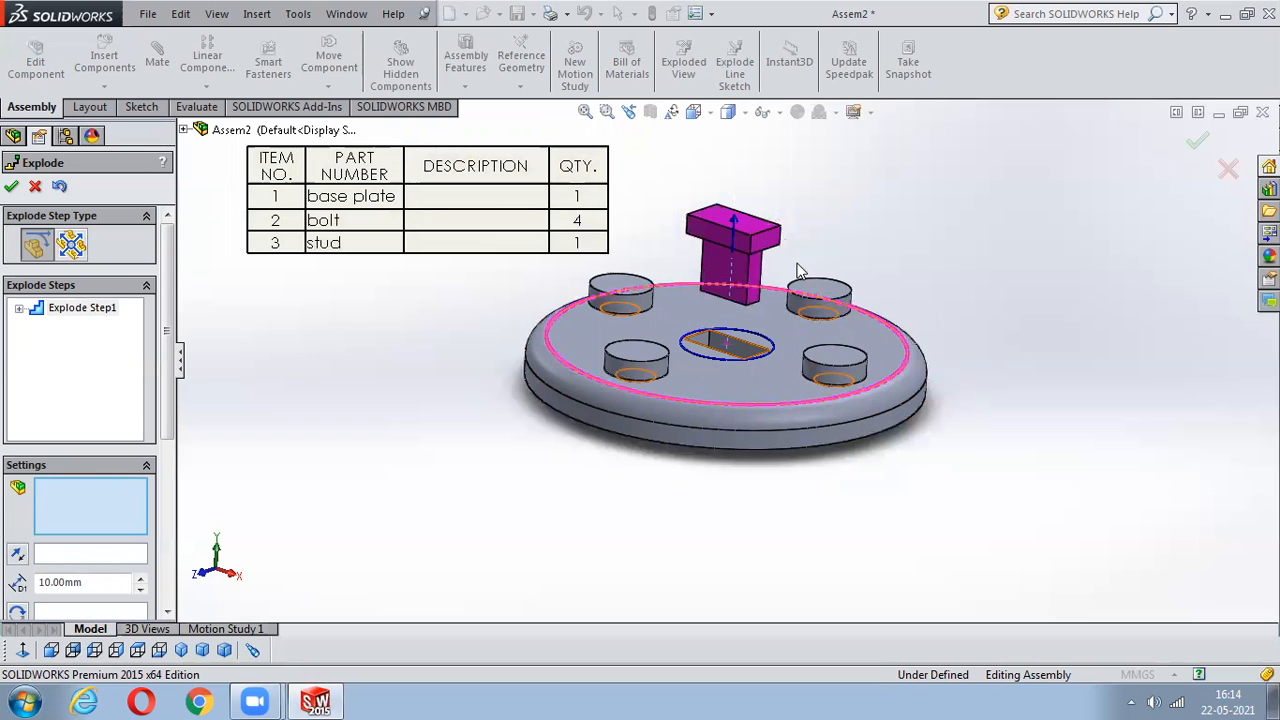
pyautogui.click(820, 293)
pyautogui.moveTo(823, 258); pyautogui.dragTo(821, 195)
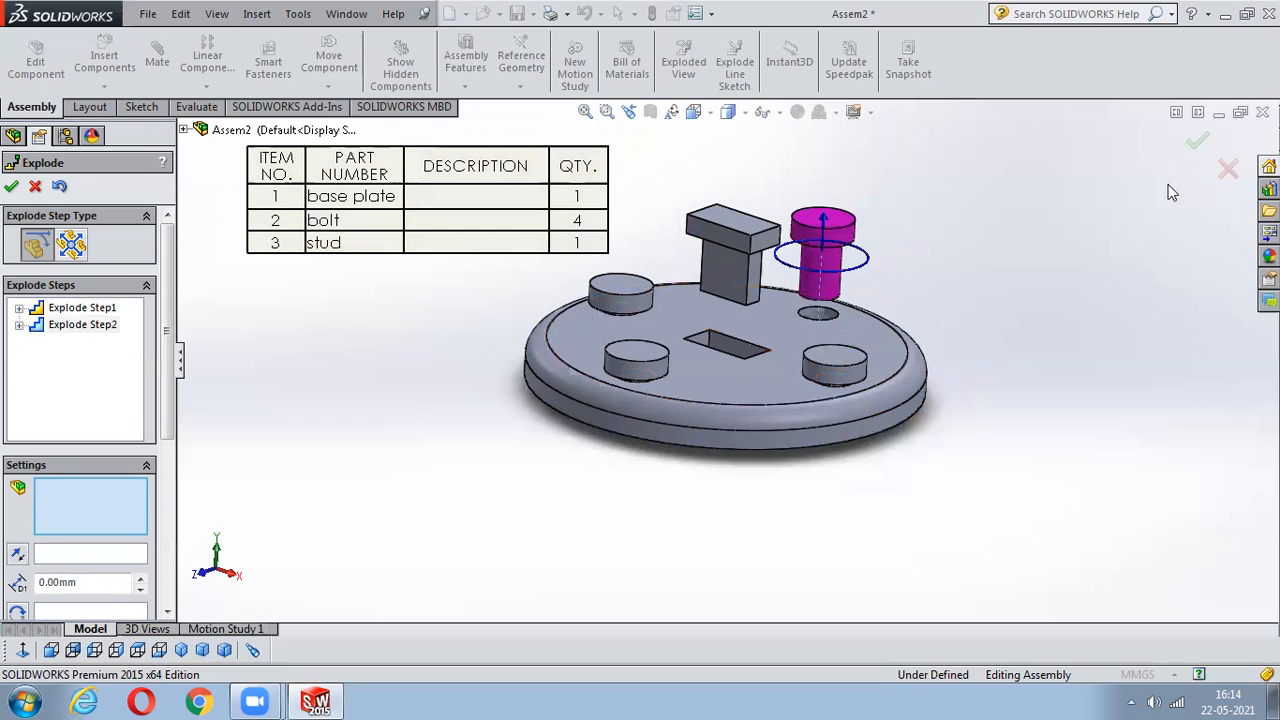
pyautogui.click(35, 186)
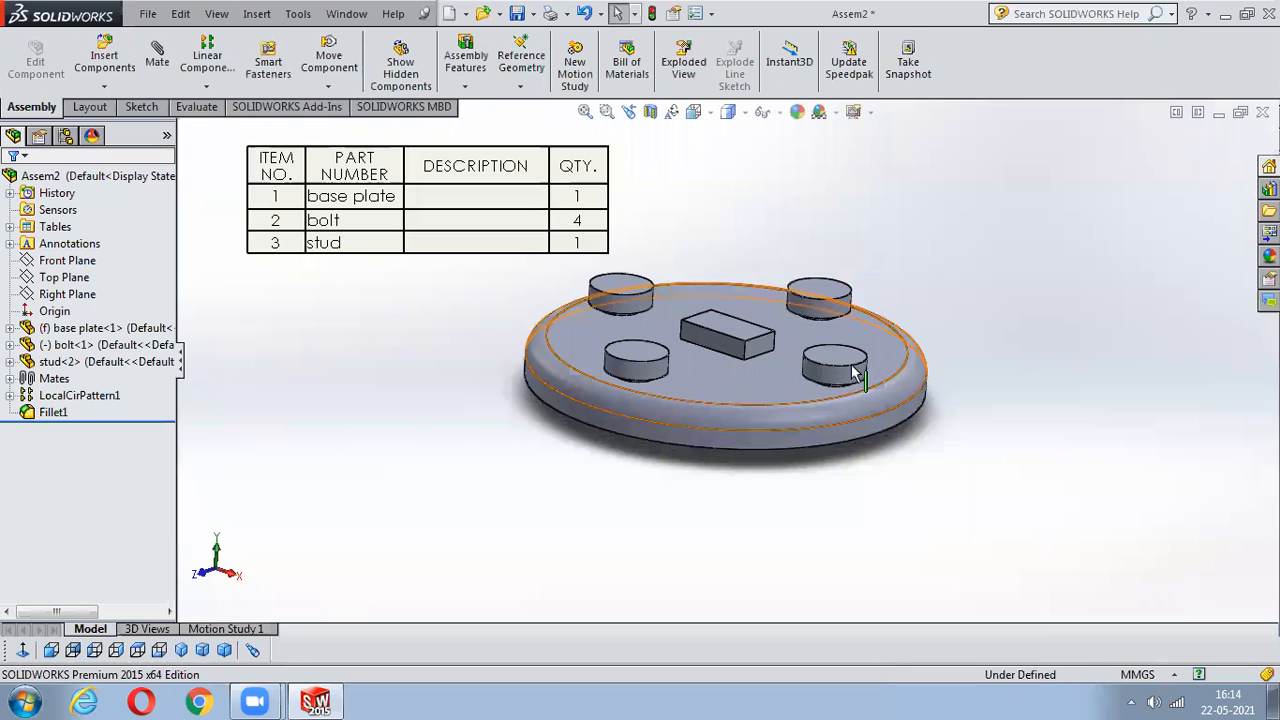
# - Try exploding the base plate vertically downward away from the bolts and stud, and undo the explosion
pyautogui.click(684, 62)
pyautogui.click(772, 379)
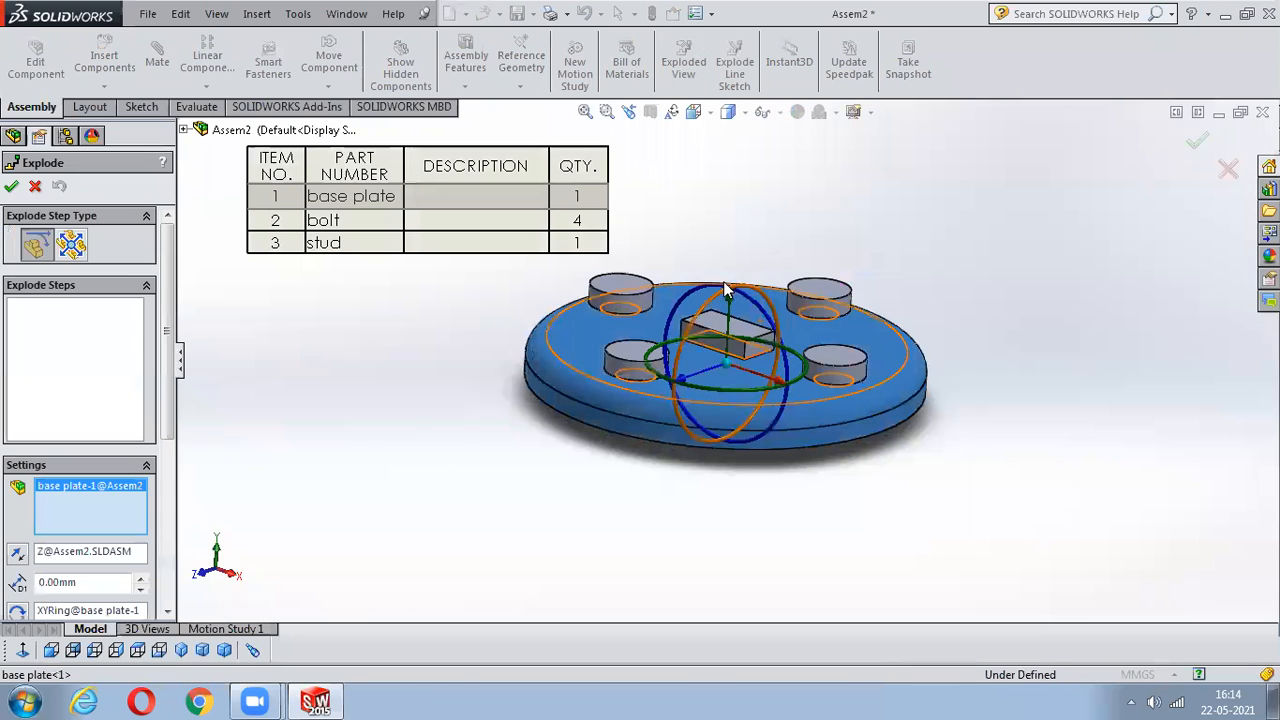
pyautogui.moveTo(726, 289); pyautogui.dragTo(720, 384)
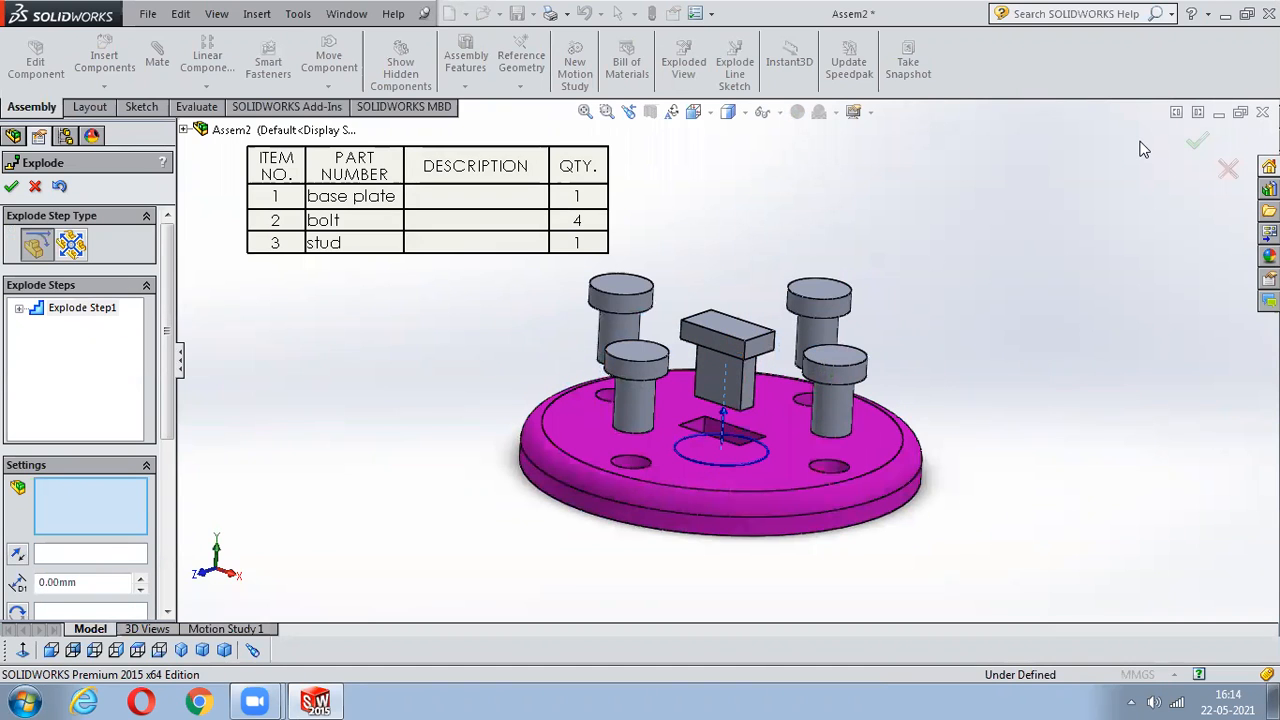
pyautogui.click(1197, 141)
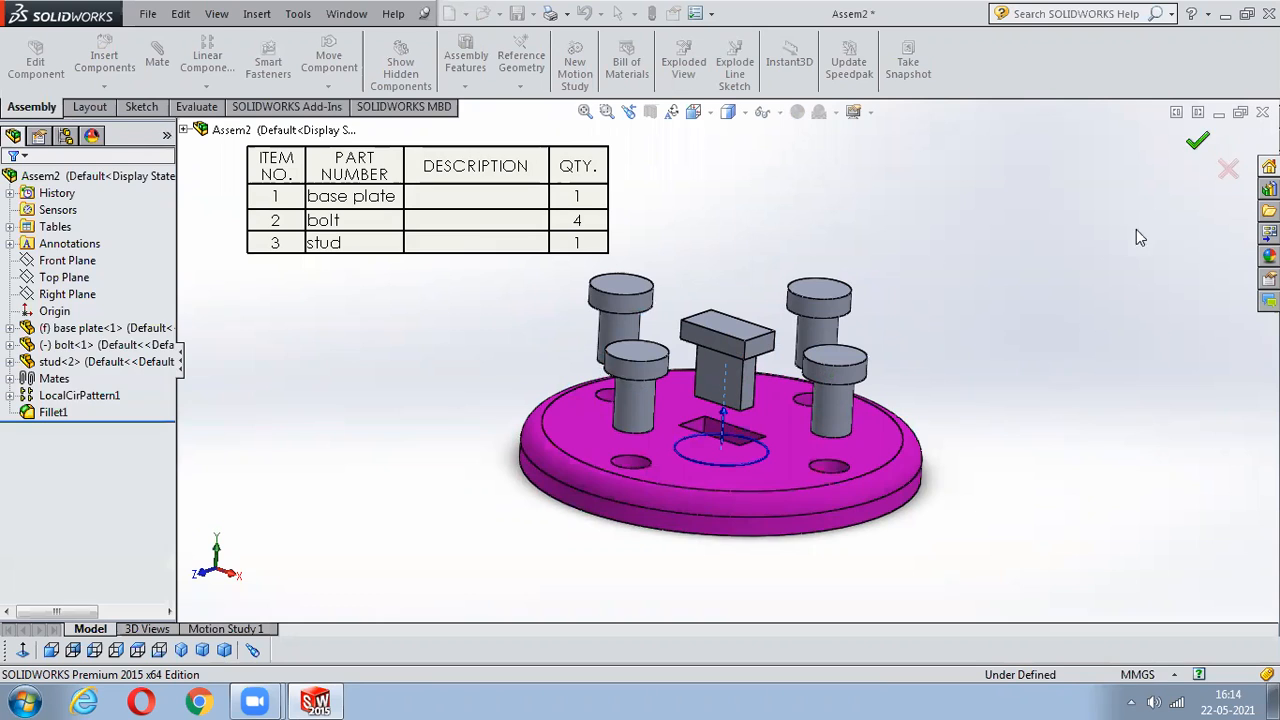
pyautogui.hotkey('ctrl', 'z')
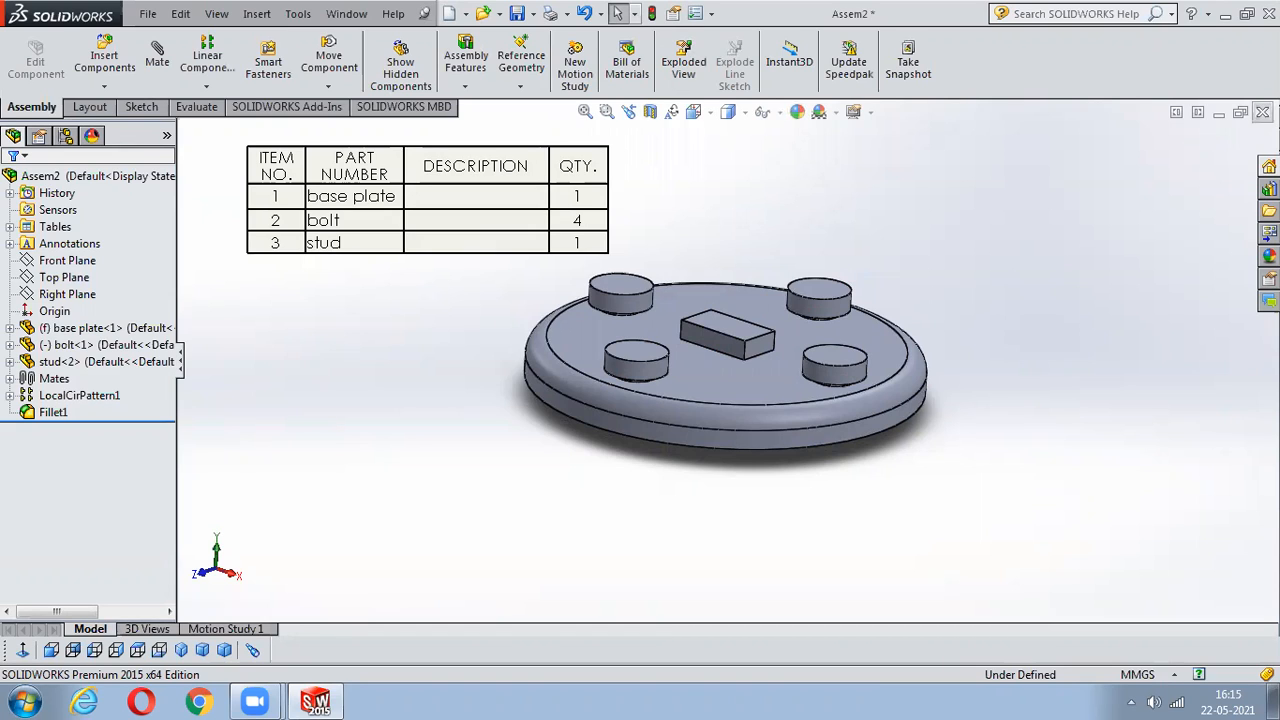
# - Close the assembly without saving the changes
pyautogui.click(1262, 112)
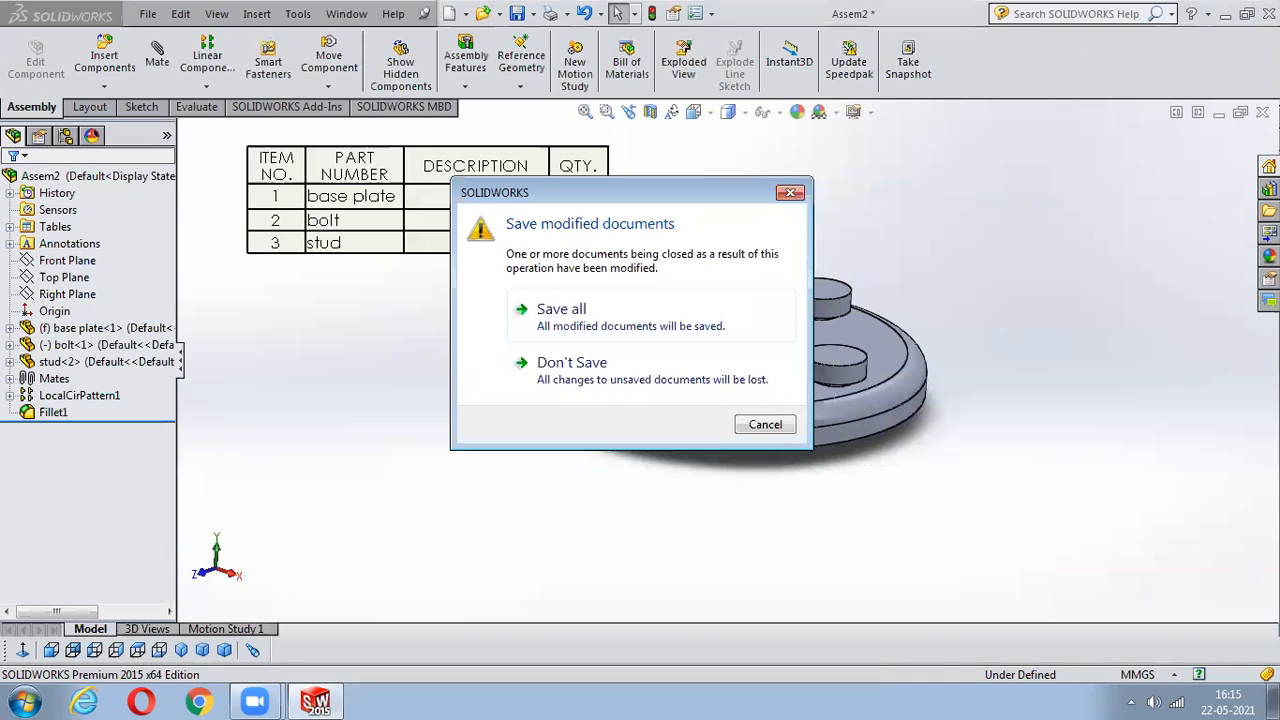
pyautogui.click(791, 192)
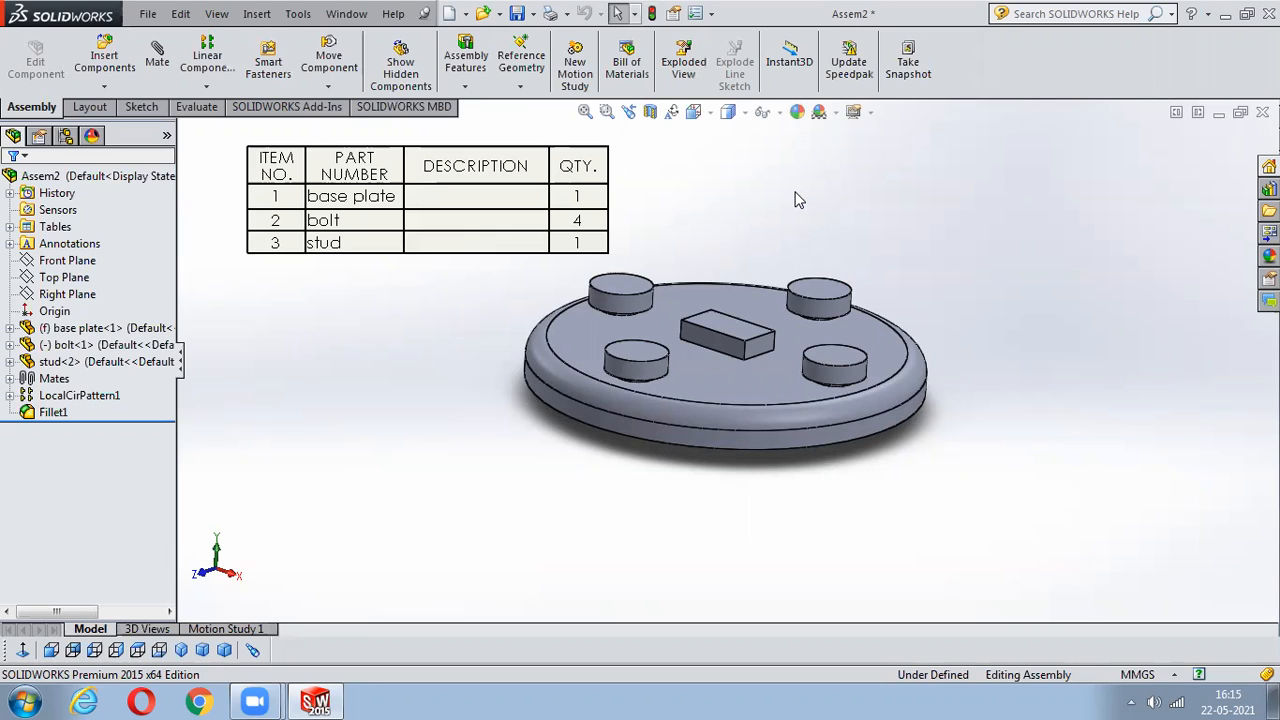
pyautogui.click(1262, 112)
pyautogui.click(648, 366)
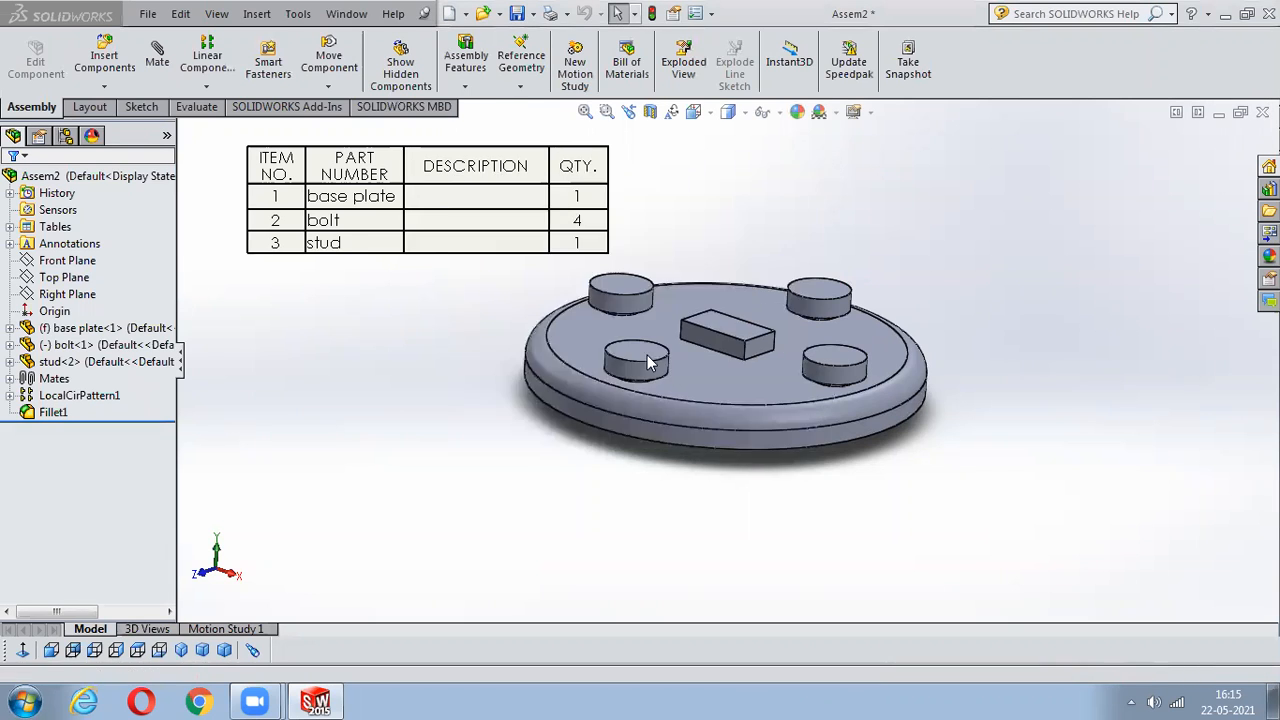
# - Create a new part and open an empty sketch on the Front Plane, leaving it without drawing anything
pyautogui.click(316, 13)
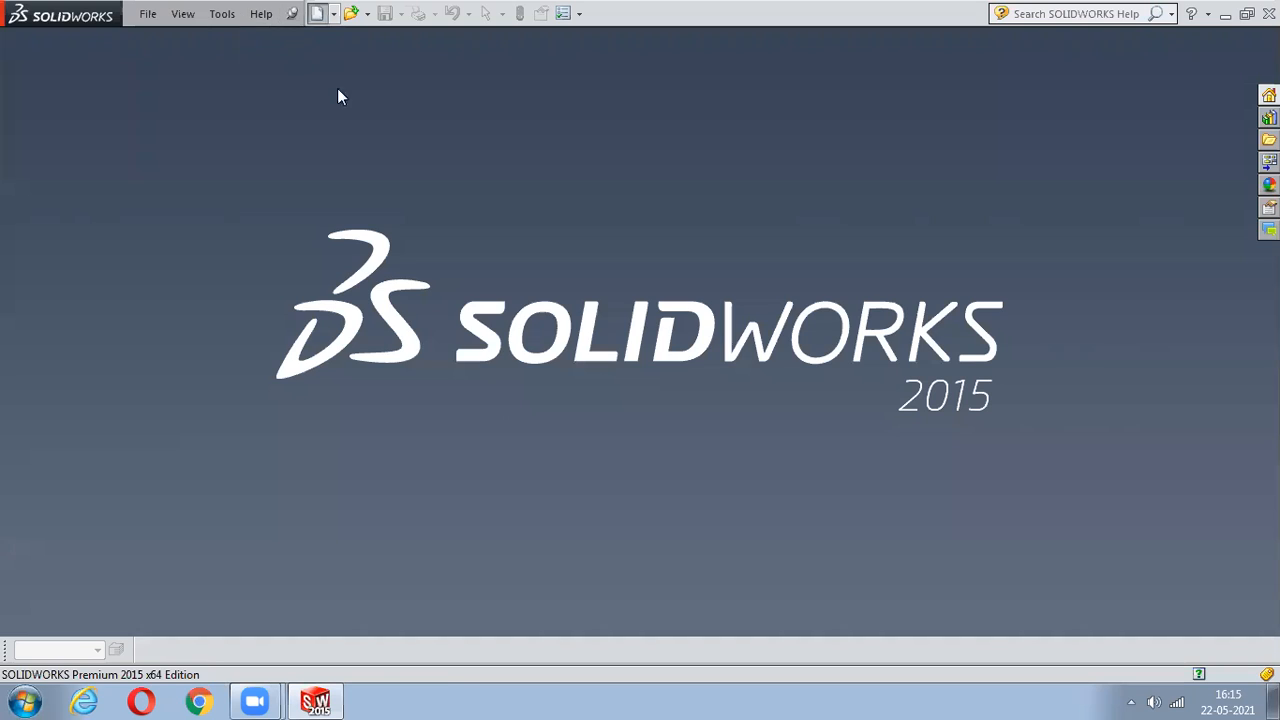
pyautogui.click(375, 242)
pyautogui.click(643, 514)
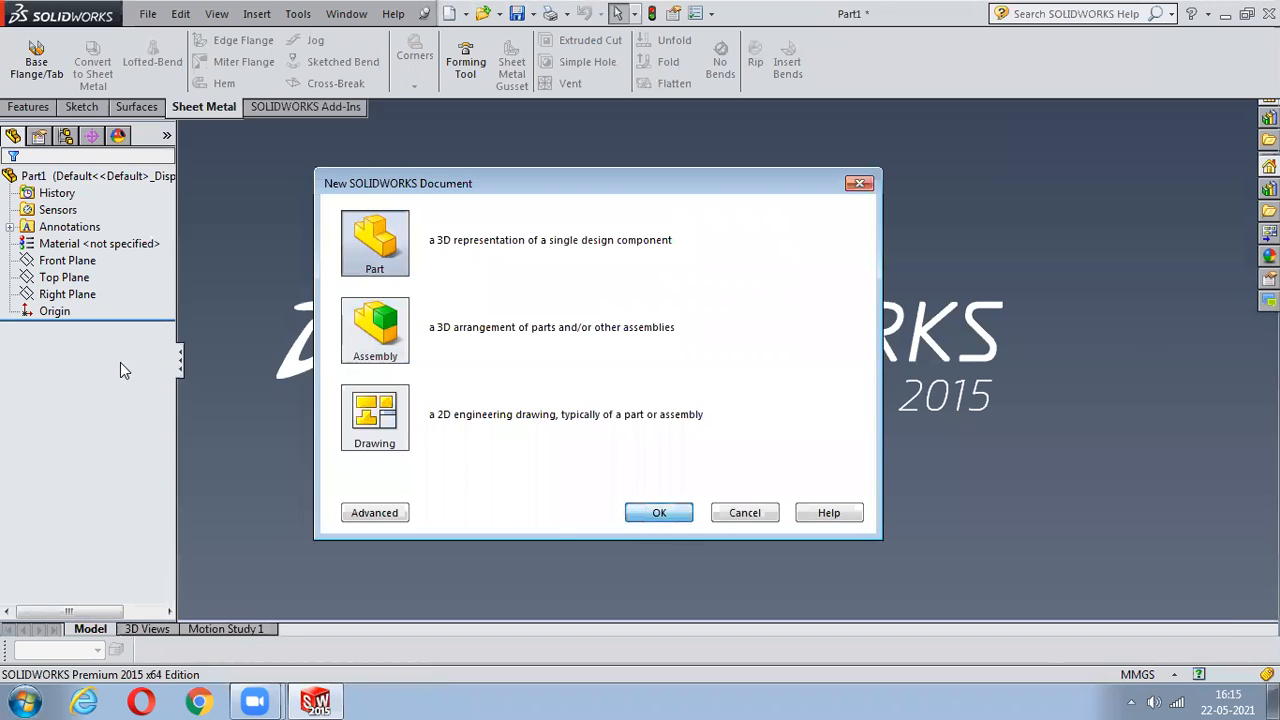
pyautogui.click(66, 260)
pyautogui.click(91, 237)
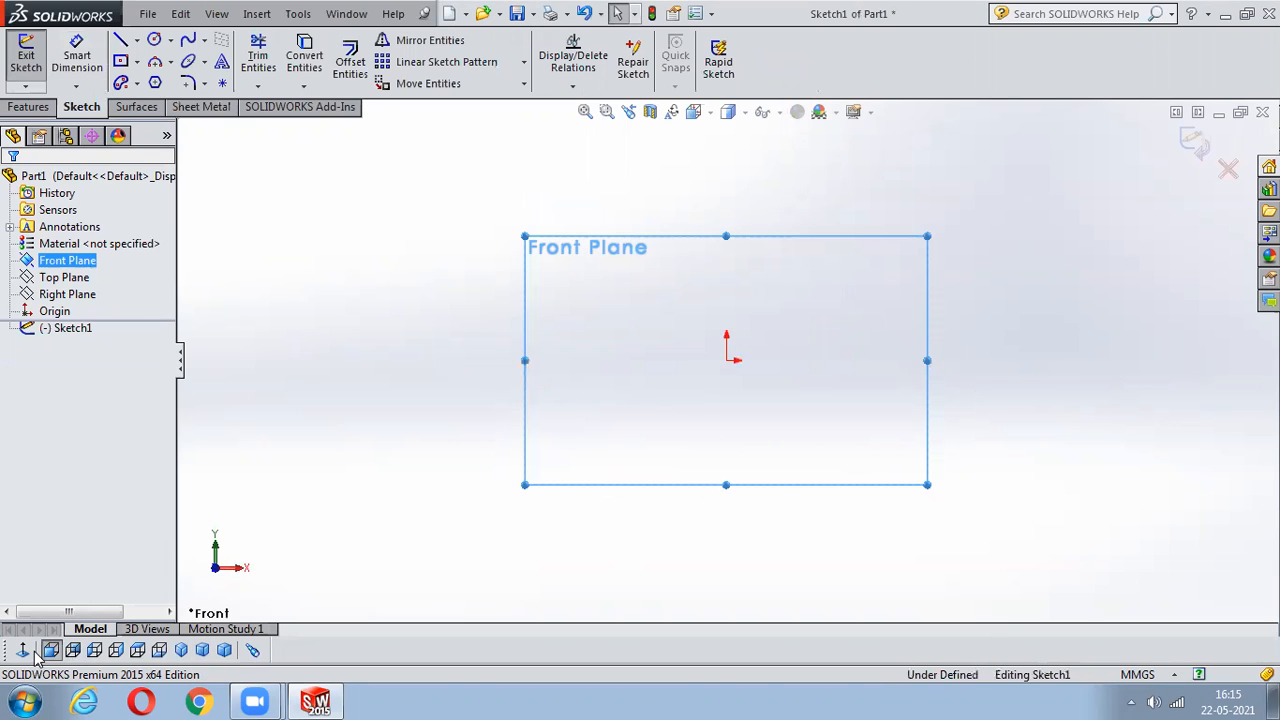
pyautogui.click(1199, 149)
# - Sketch a circle centred on the origin on the Top Plane, and close the part without saving
pyautogui.click(56, 279)
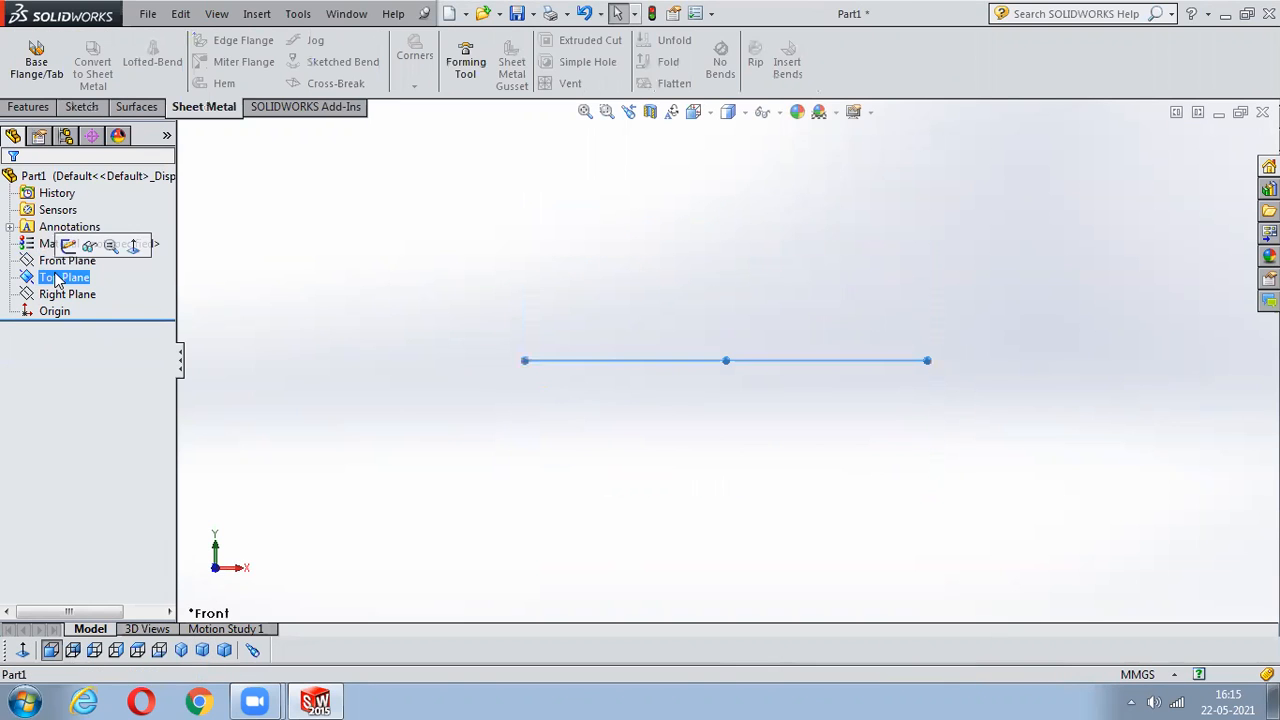
pyautogui.click(181, 650)
pyautogui.click(63, 279)
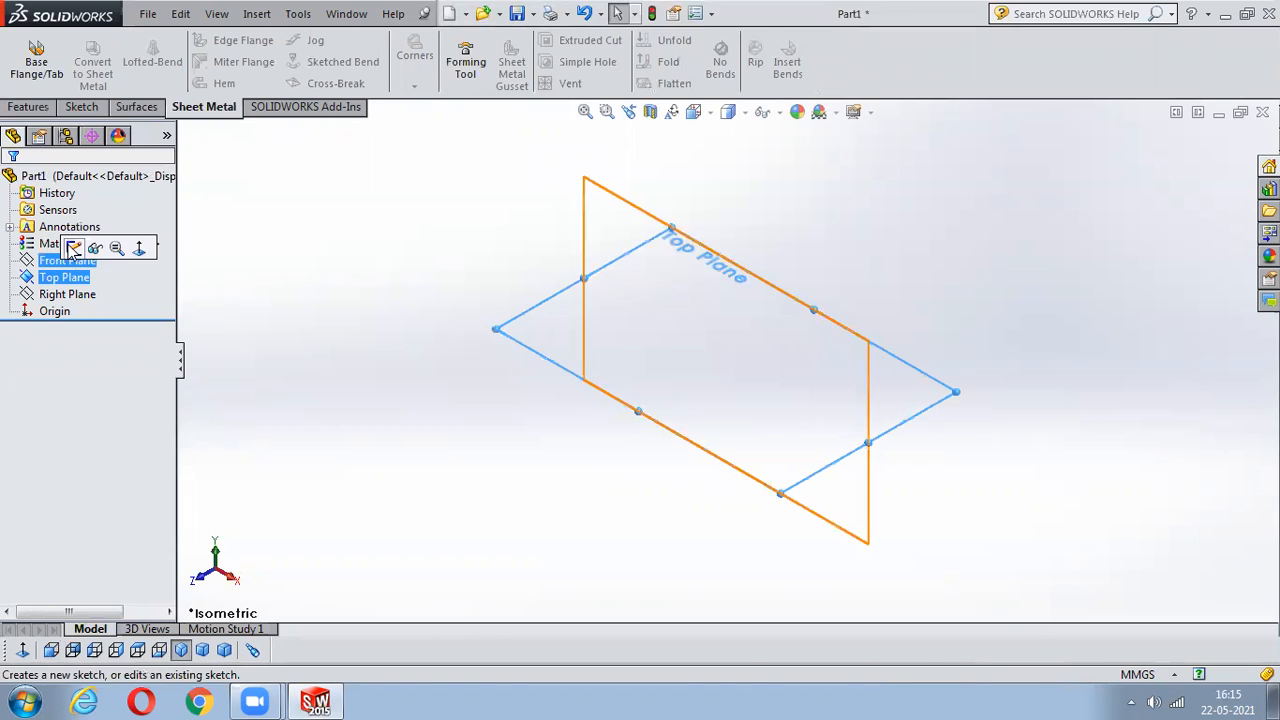
pyautogui.click(74, 249)
pyautogui.click(154, 40)
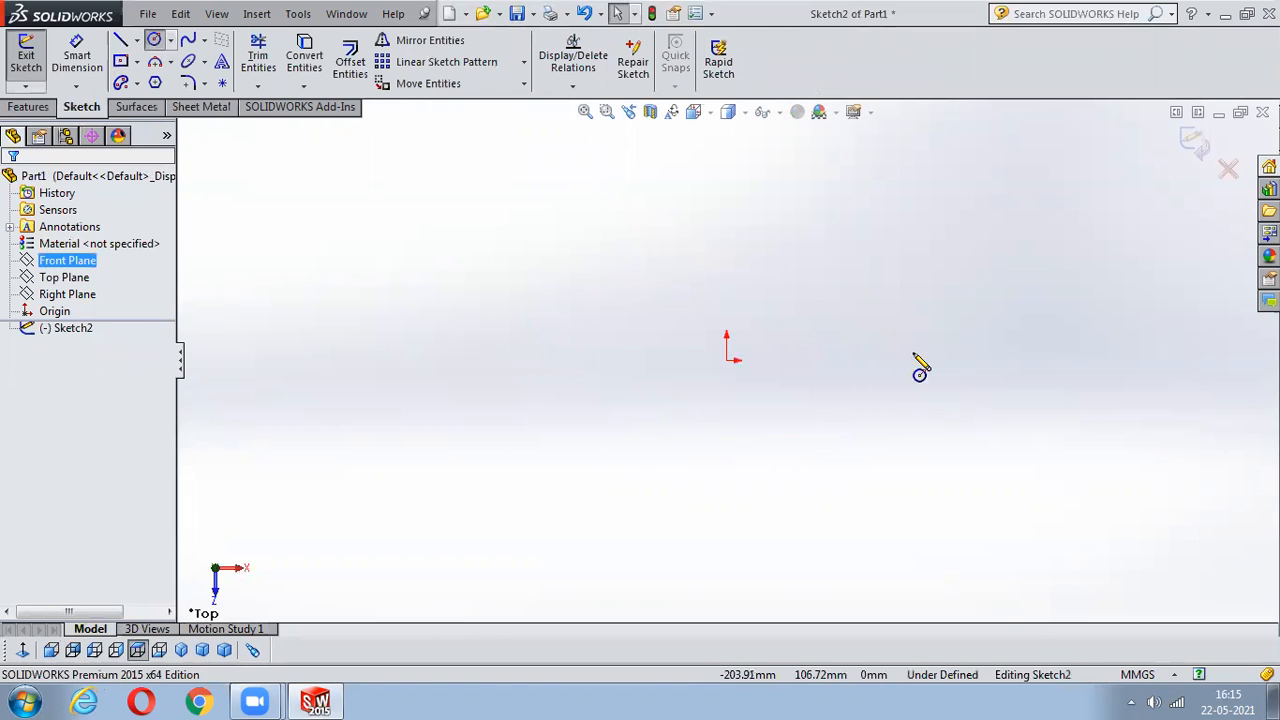
pyautogui.moveTo(726, 360); pyautogui.dragTo(758, 406)
pyautogui.click(1193, 142)
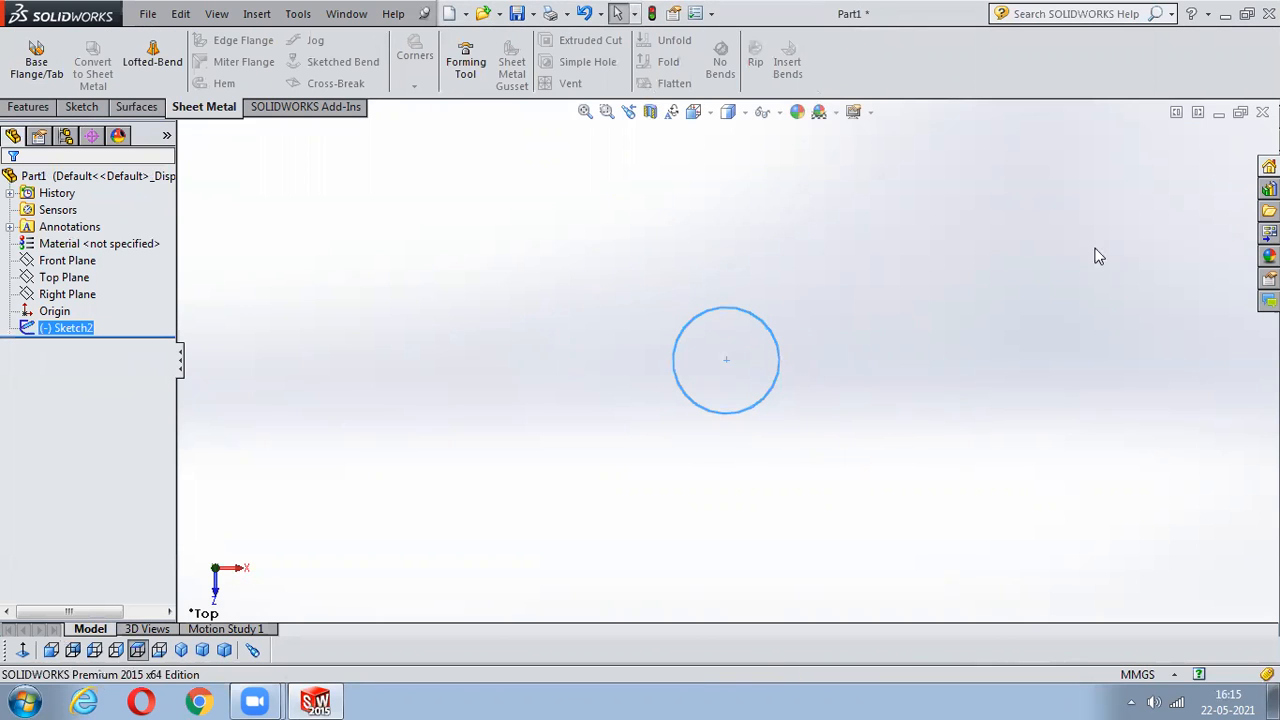
pyautogui.click(1262, 111)
pyautogui.click(666, 380)
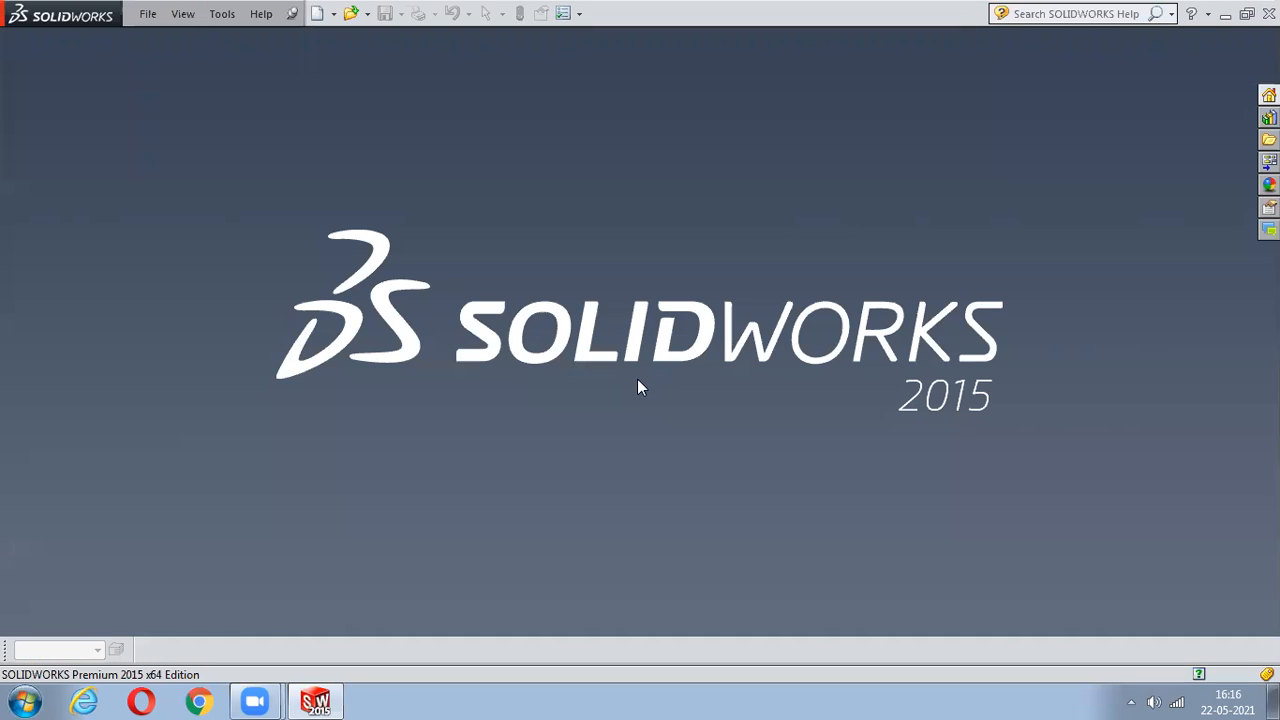
# - Create a new drawing on a standard A3 (ISO) sheet with its sheet format displayed, leaving the initial view insertion
pyautogui.click(316, 14)
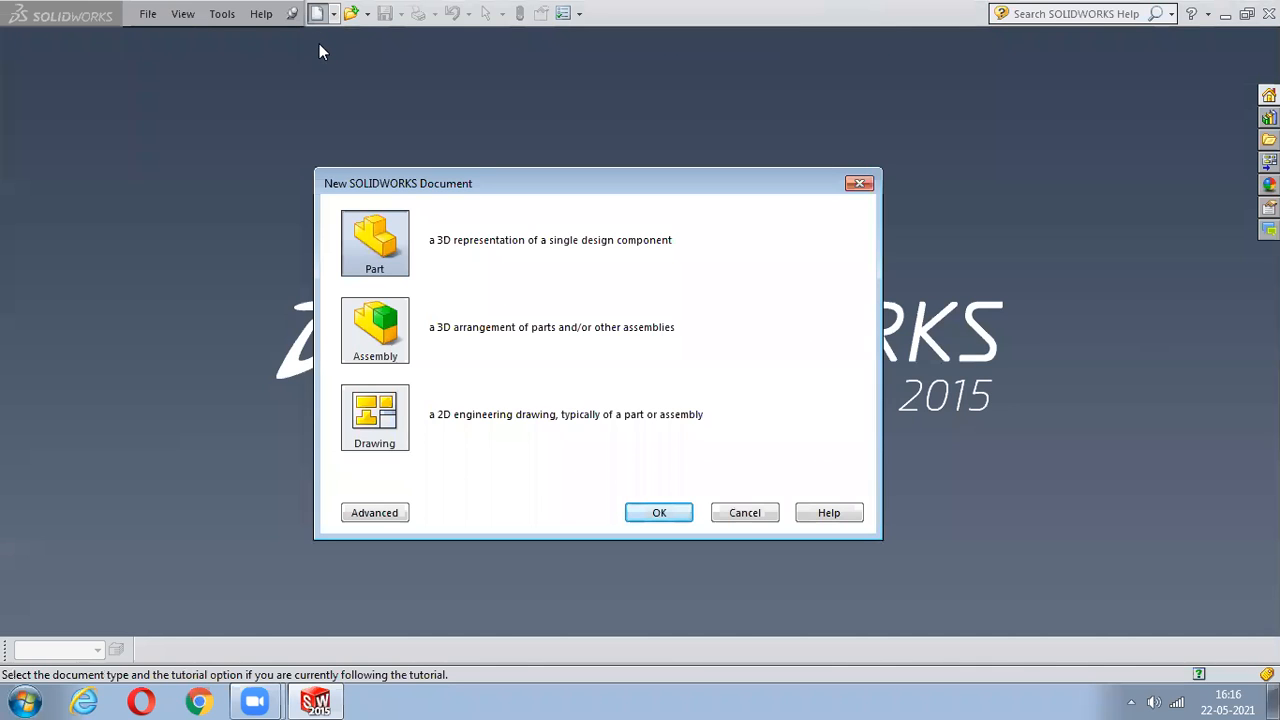
pyautogui.click(388, 443)
pyautogui.click(641, 513)
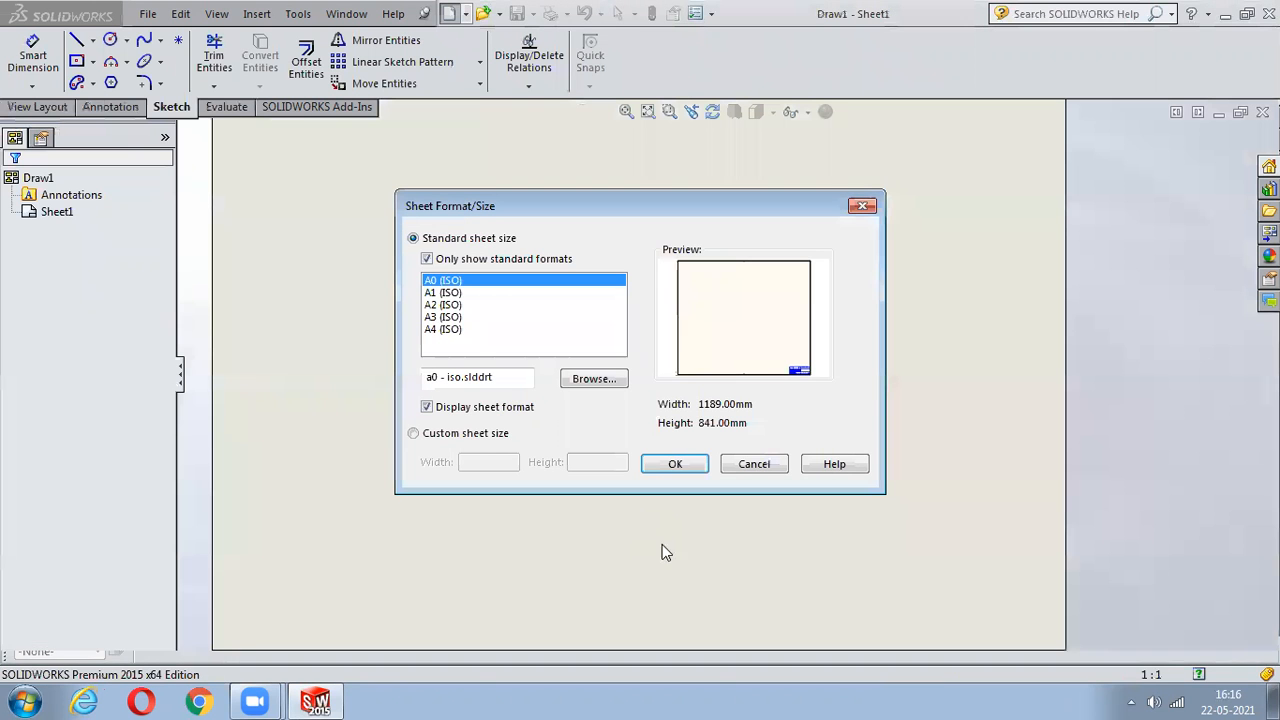
pyautogui.click(447, 317)
pyautogui.click(447, 330)
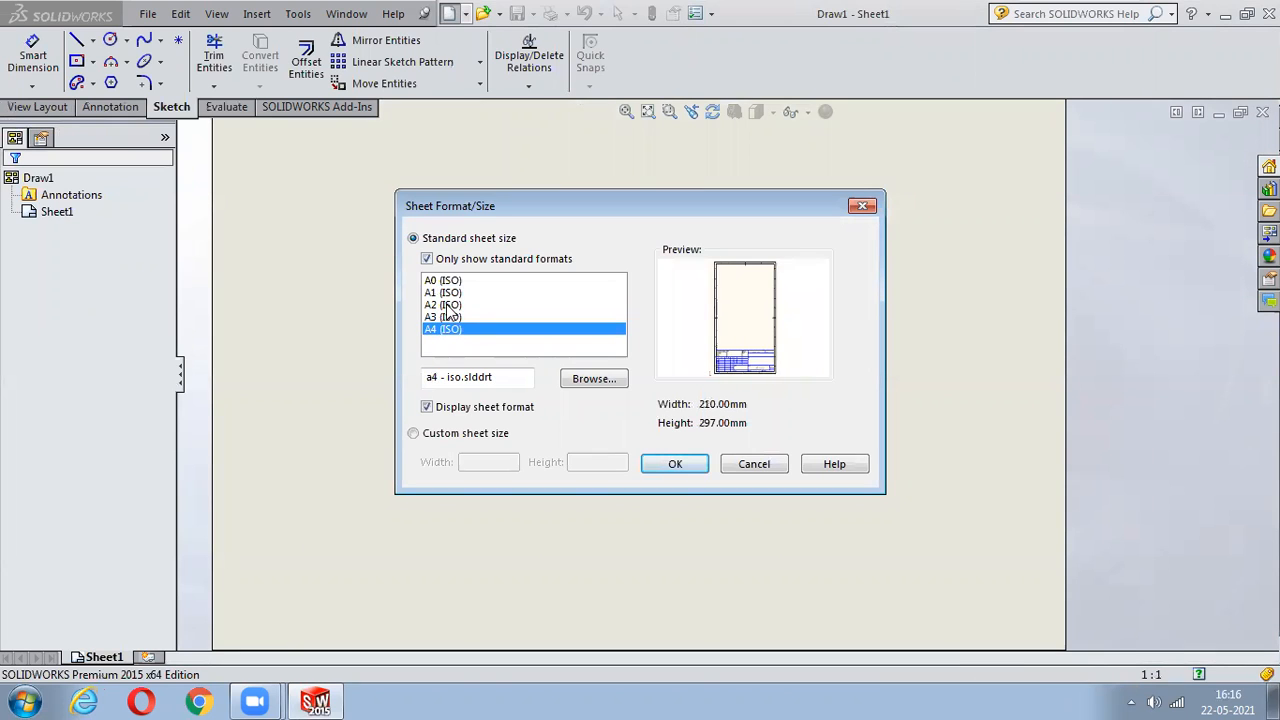
pyautogui.click(449, 317)
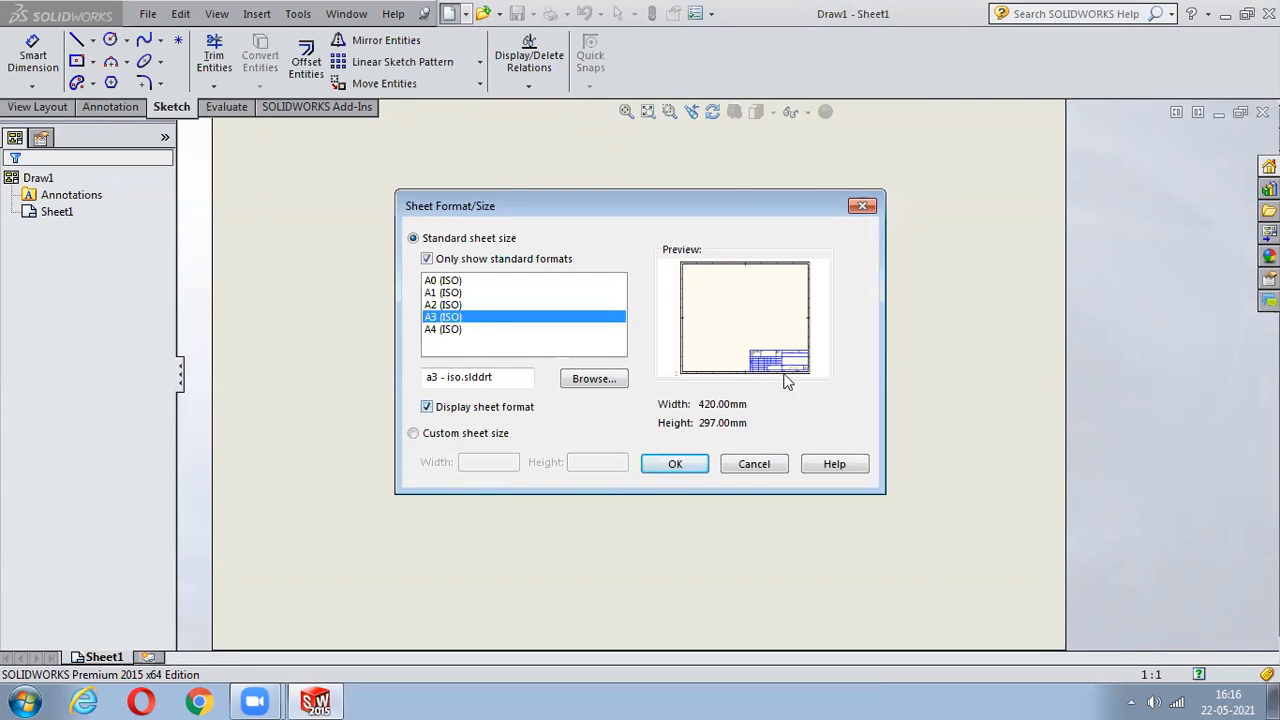
pyautogui.click(678, 464)
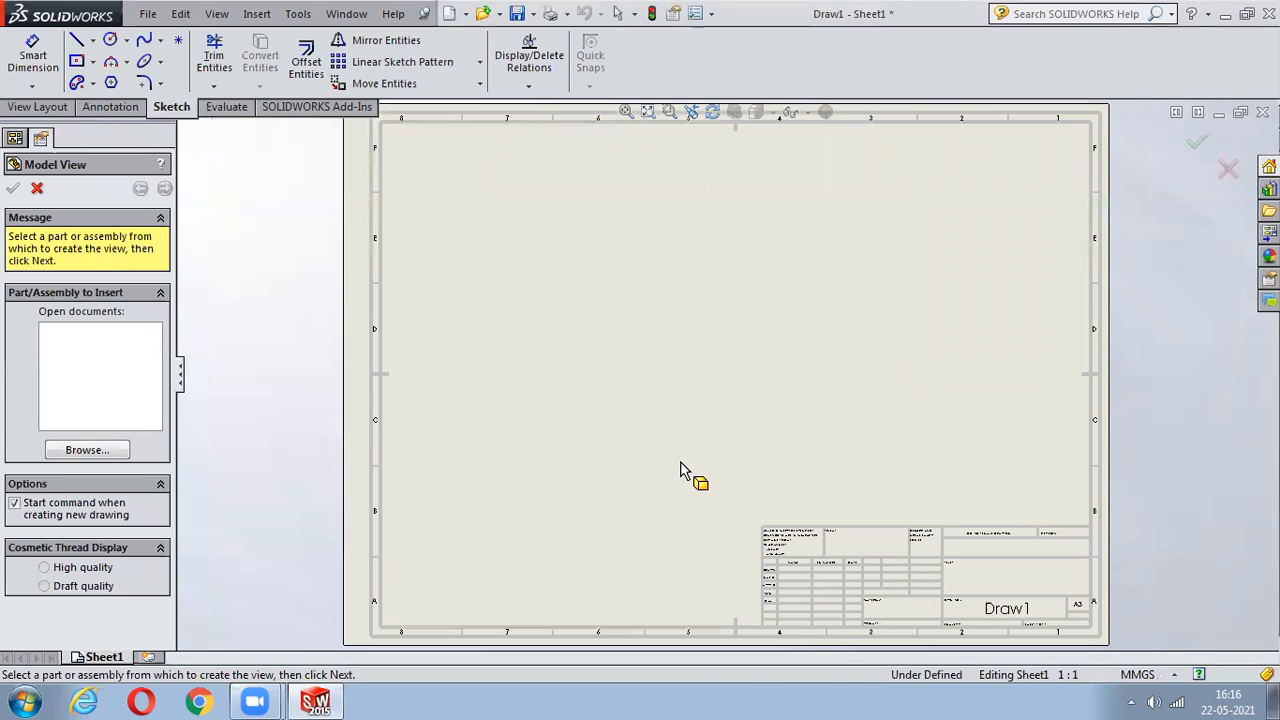
pyautogui.click(37, 188)
# - Insert a model view of the Assem1 assembly, rebuilding it on load, and place its front view near the sheet's centre
pyautogui.click(40, 107)
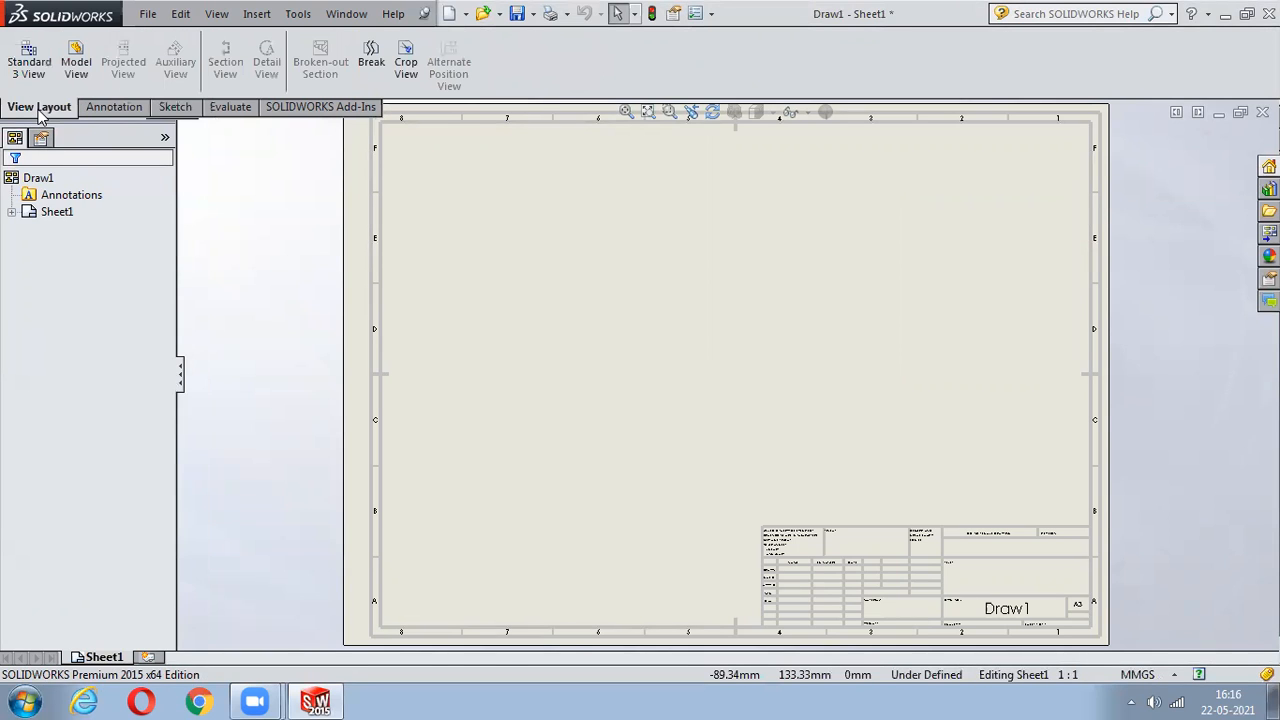
pyautogui.click(77, 62)
pyautogui.click(88, 450)
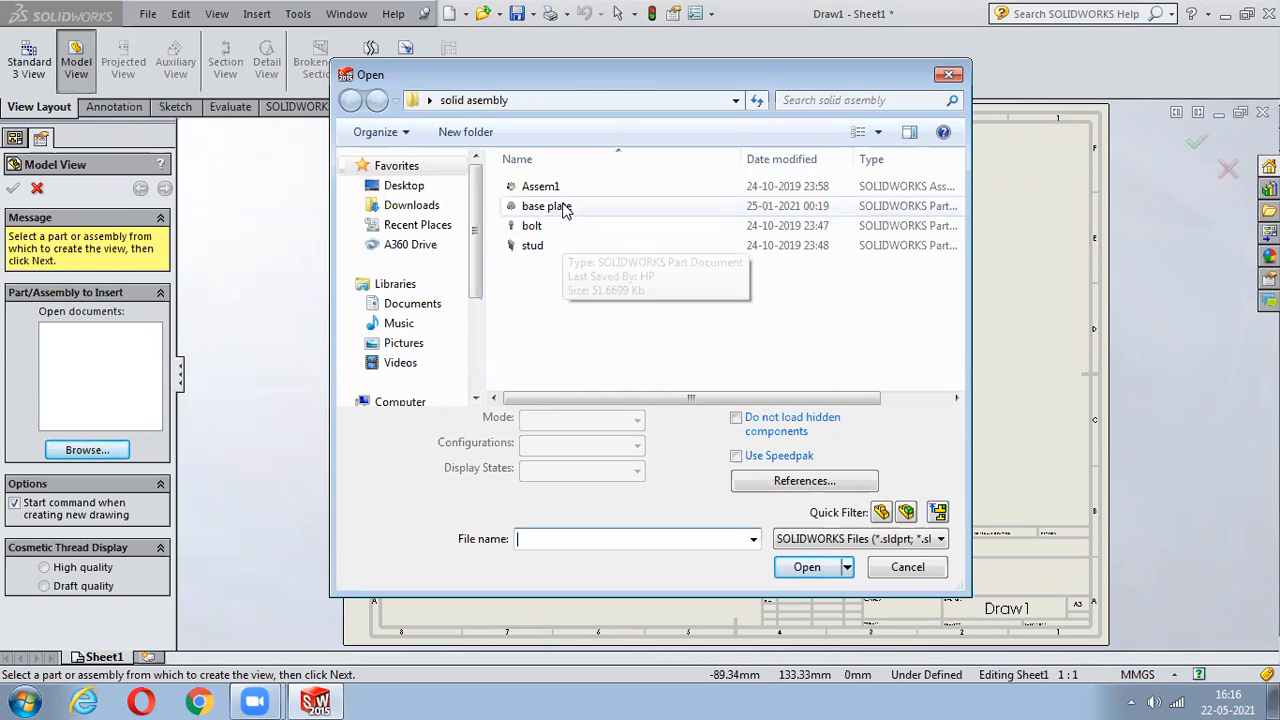
pyautogui.click(560, 188)
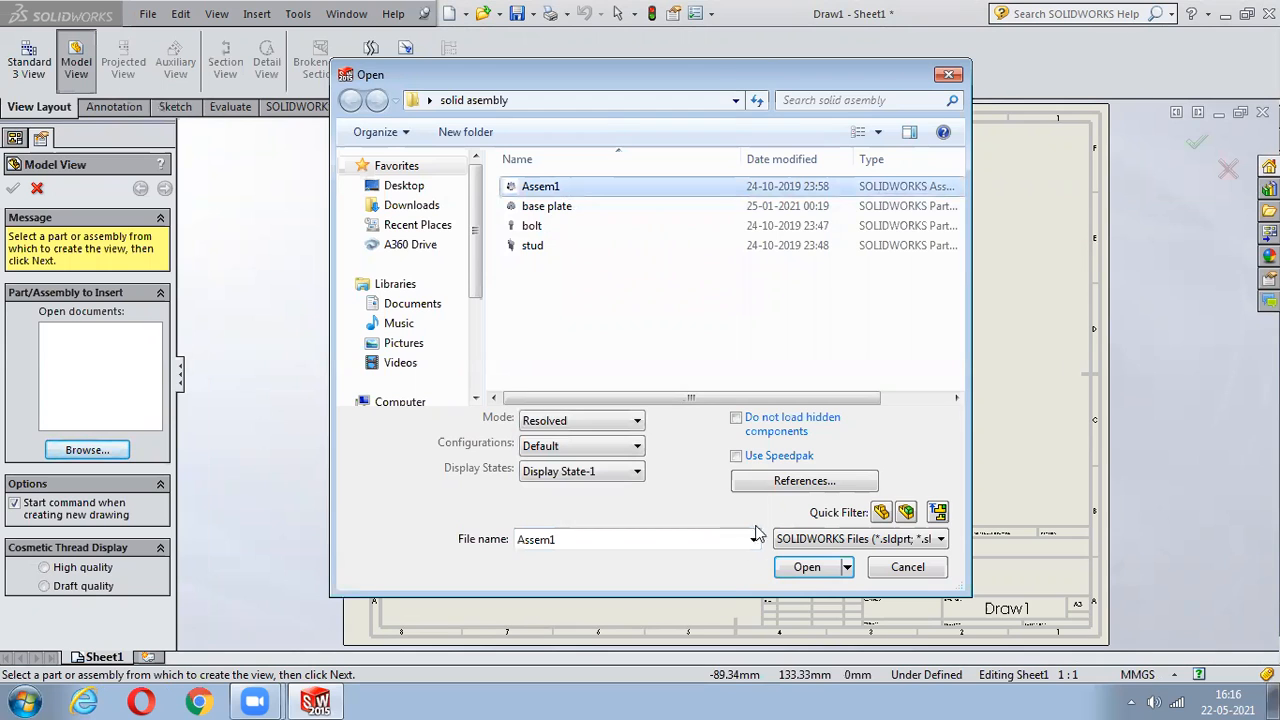
pyautogui.click(806, 572)
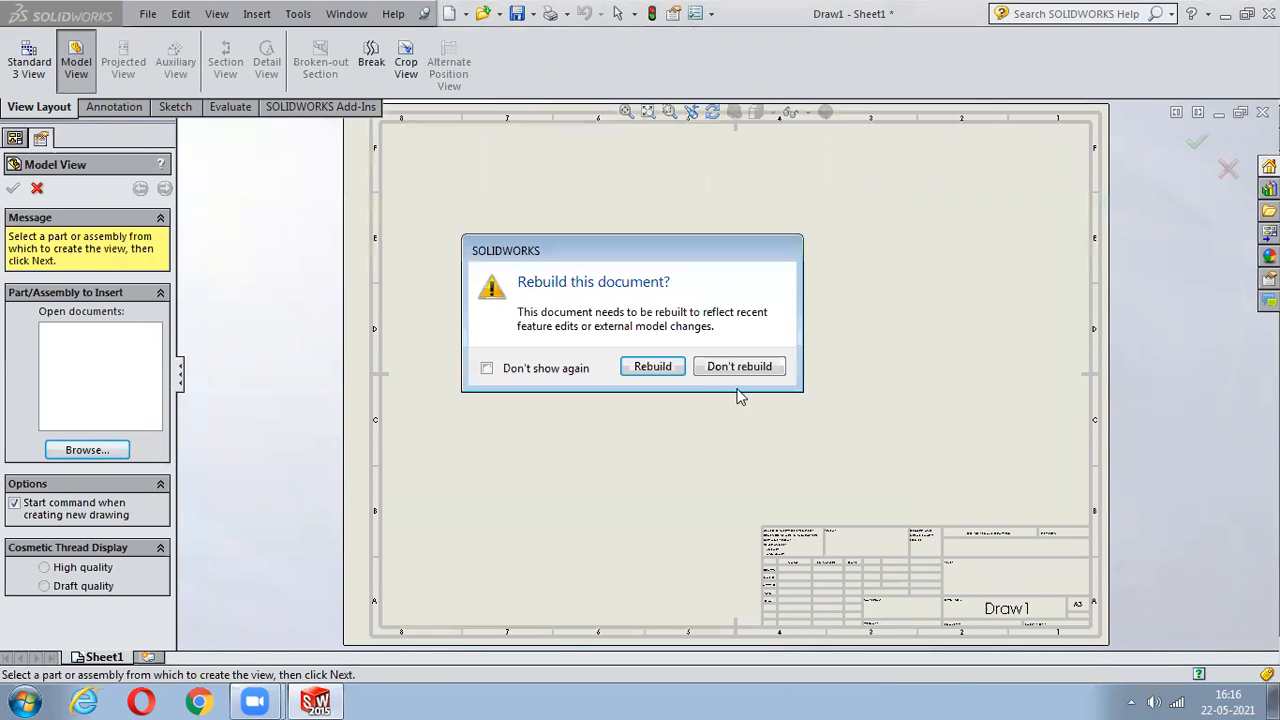
pyautogui.click(667, 372)
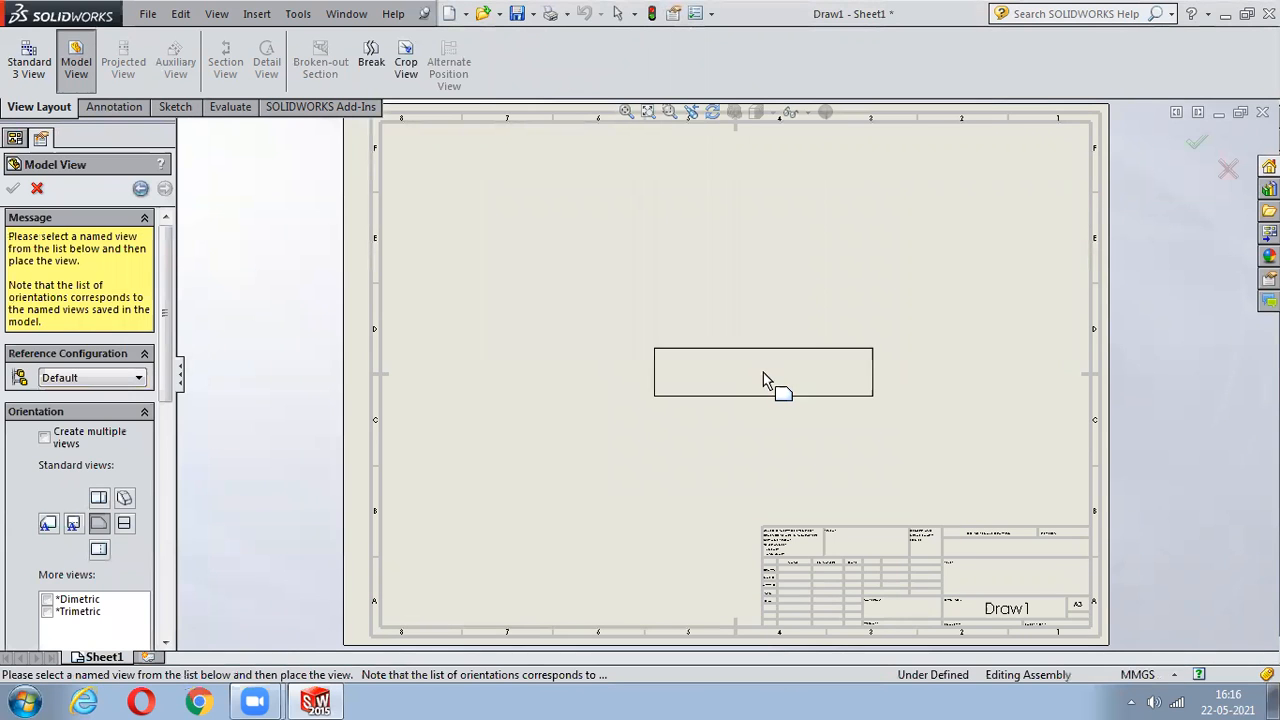
pyautogui.click(763, 372)
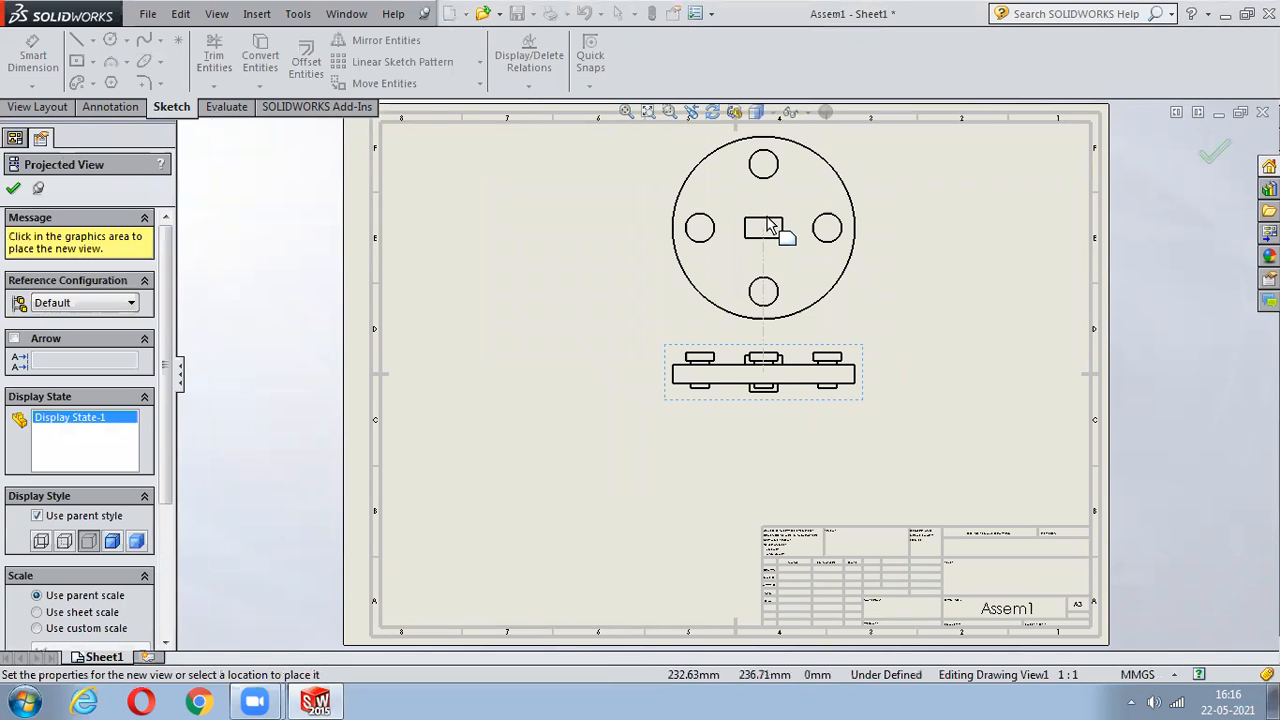
# - Place projected views above, below, left and right of the front view
pyautogui.click(770, 240)
pyautogui.click(765, 510)
pyautogui.click(481, 372)
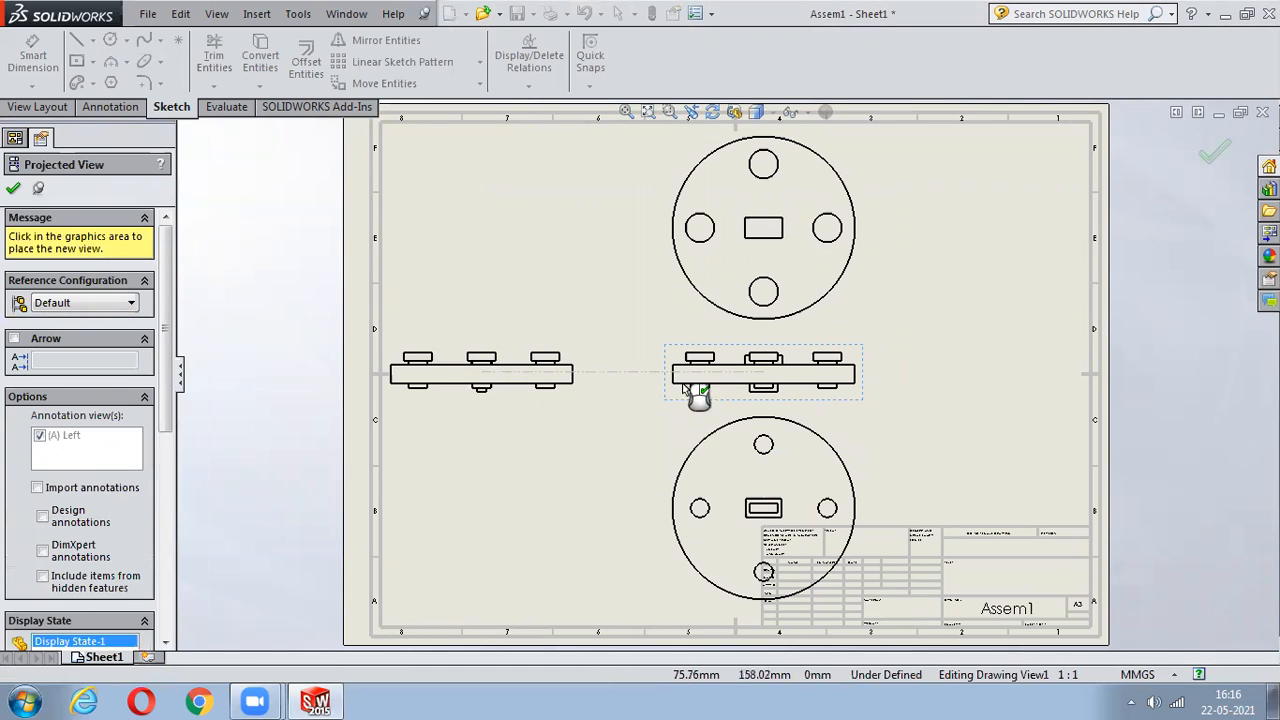
pyautogui.click(978, 380)
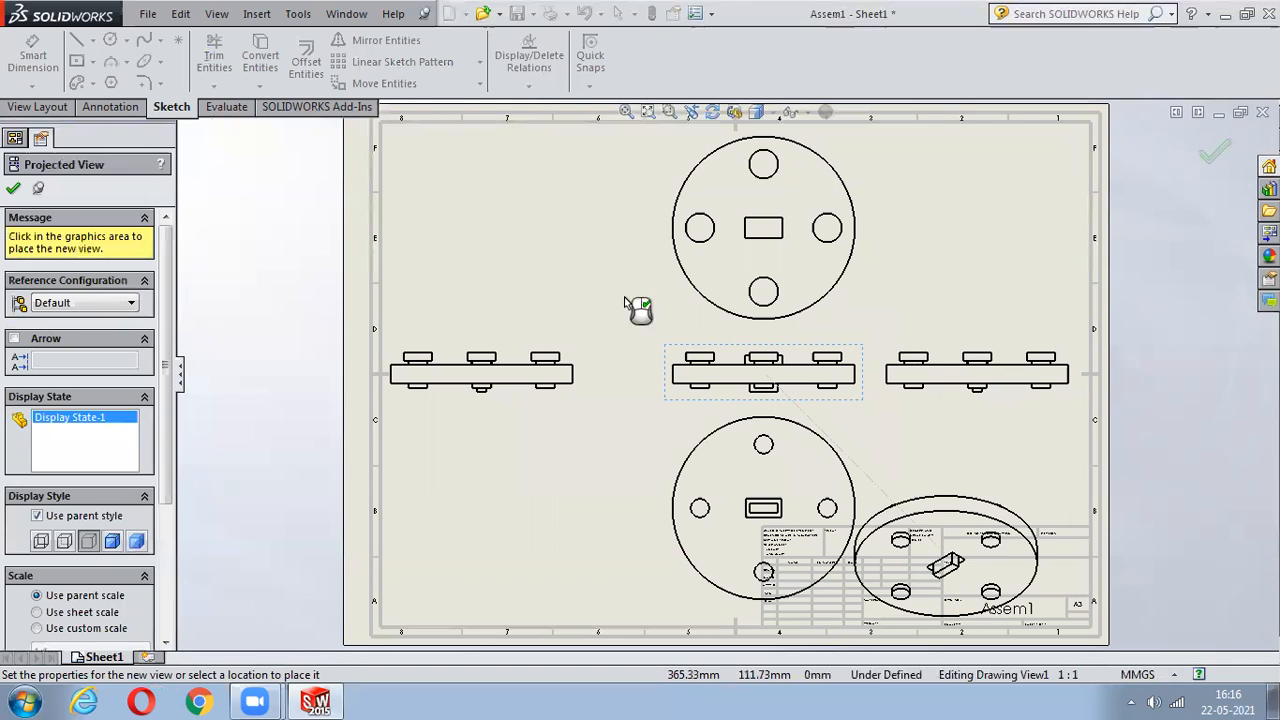
pyautogui.click(13, 188)
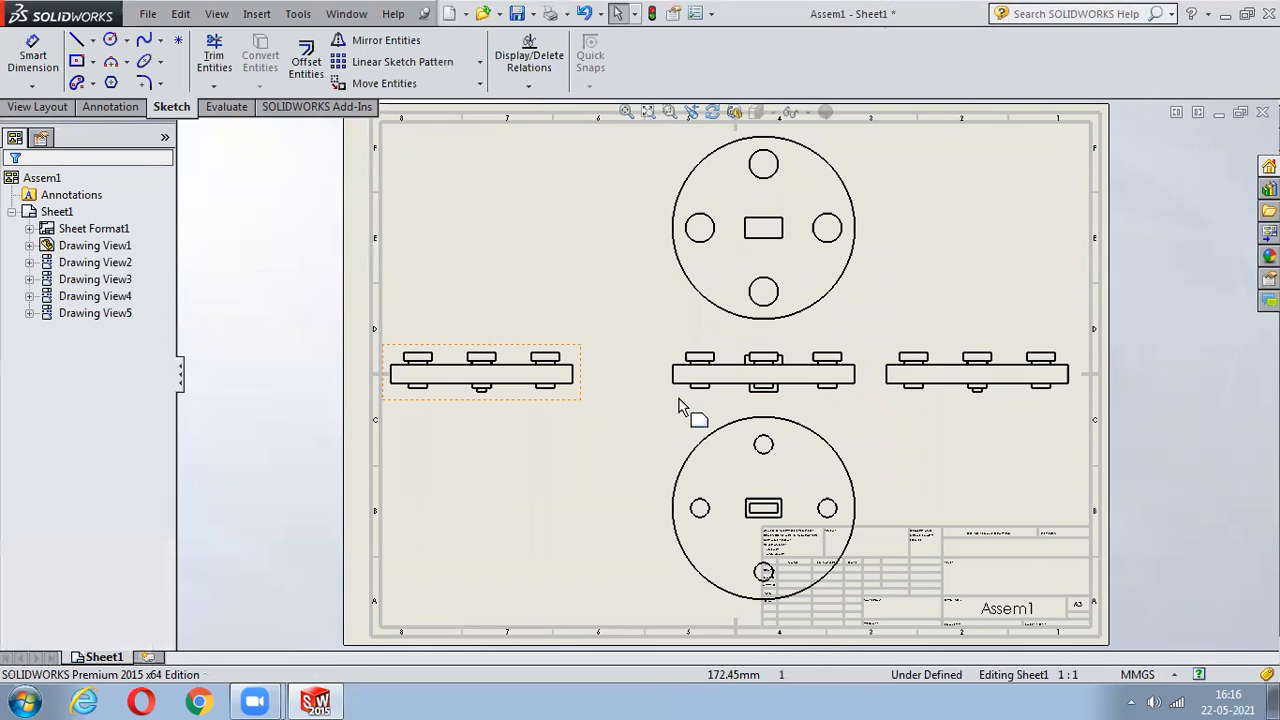
# - Examine the projection type setting in Sheet1's properties, leaving the properties unchanged
pyautogui.press('f')
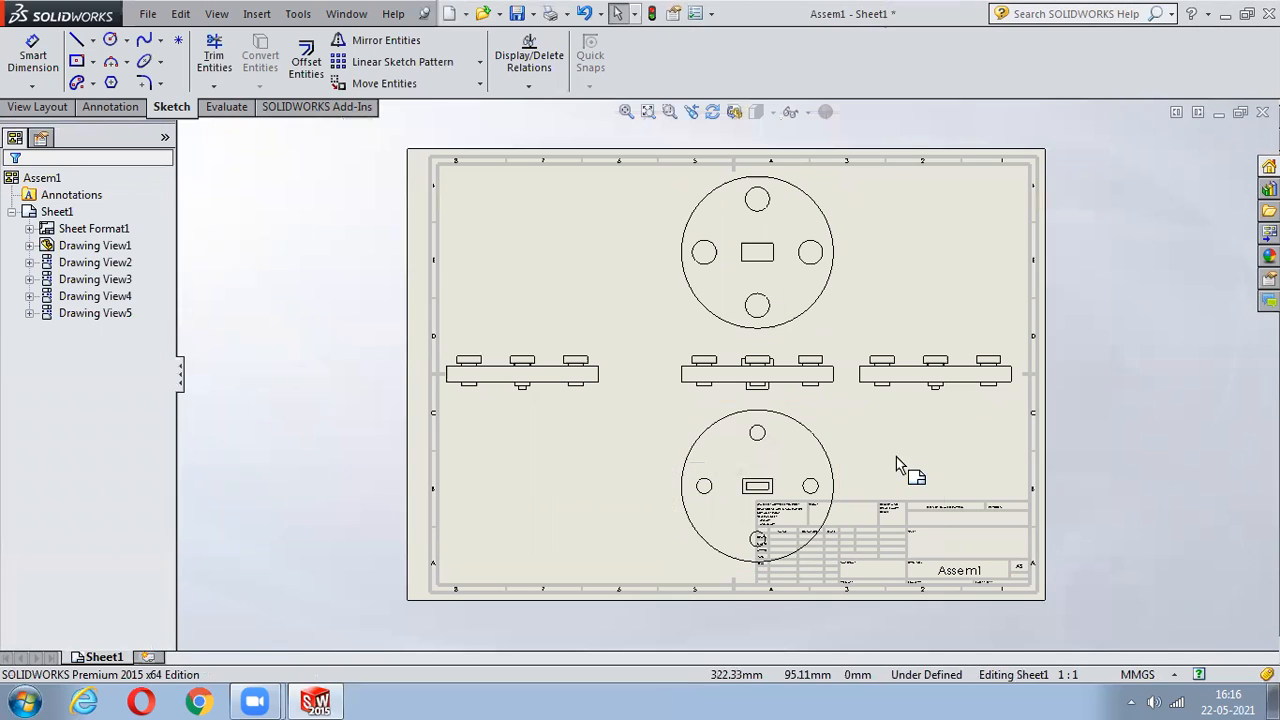
pyautogui.click(57, 213)
pyautogui.rightClick(57, 213)
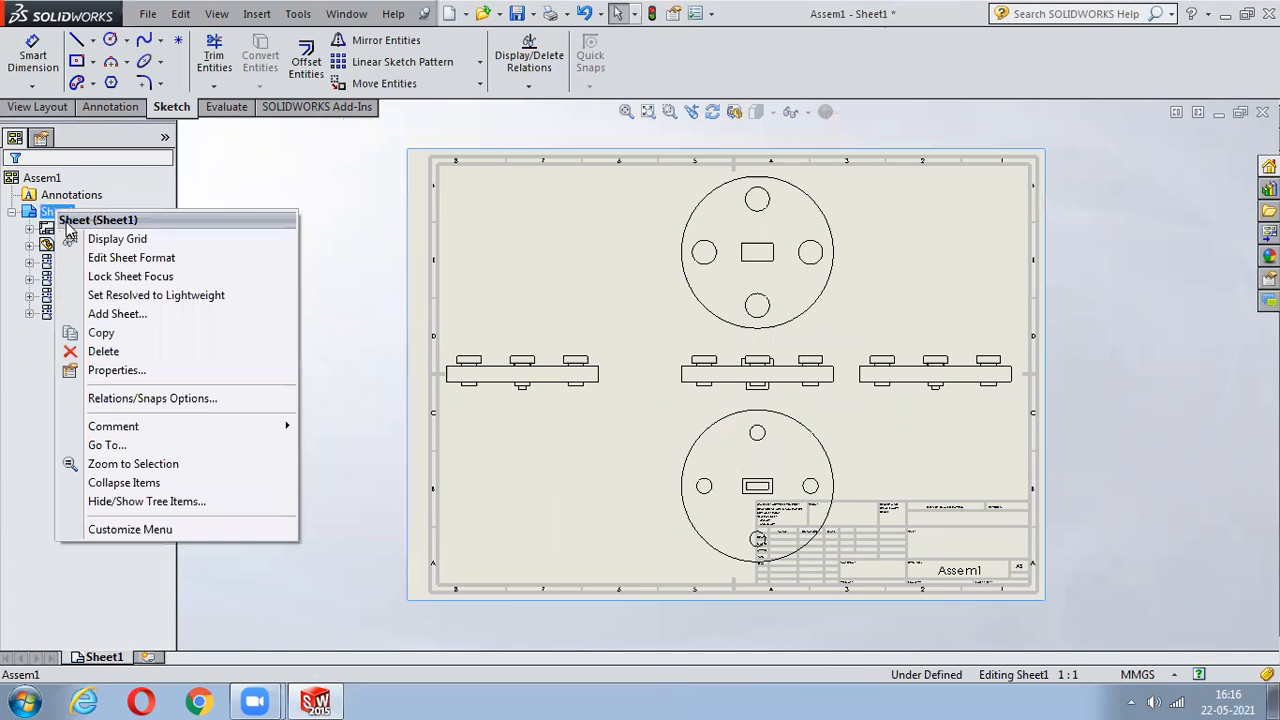
pyautogui.click(133, 371)
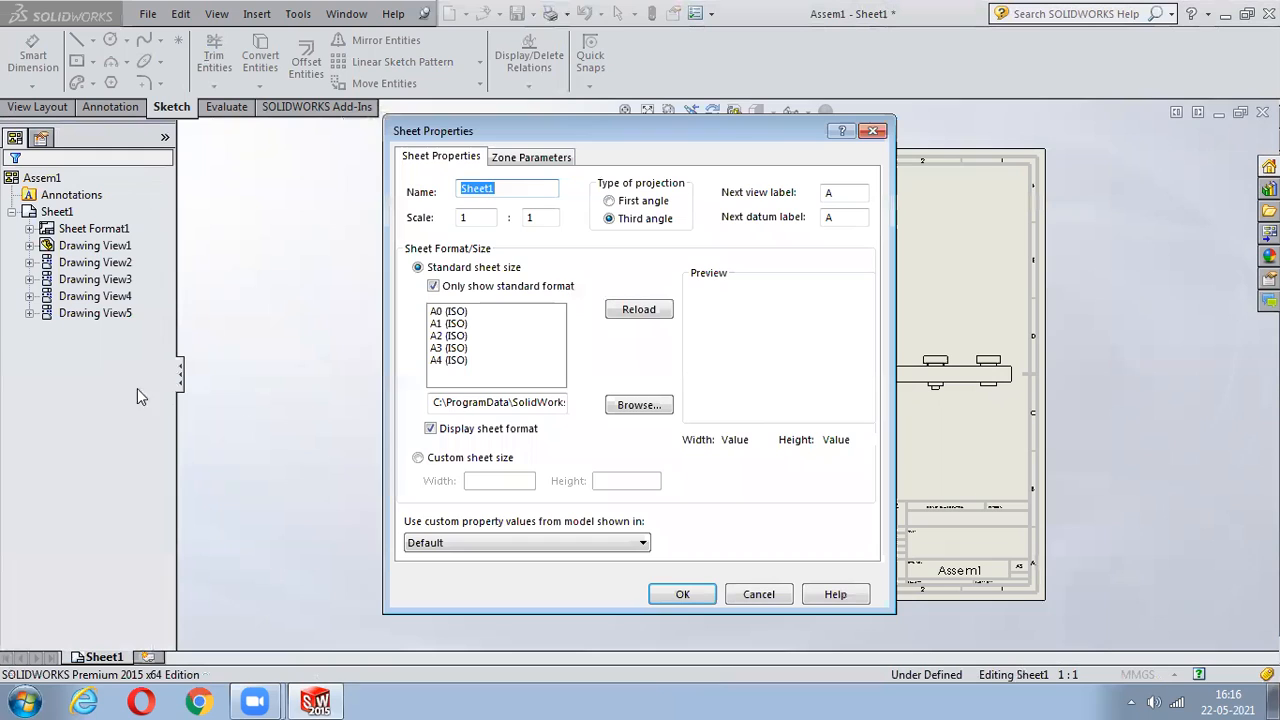
pyautogui.click(660, 202)
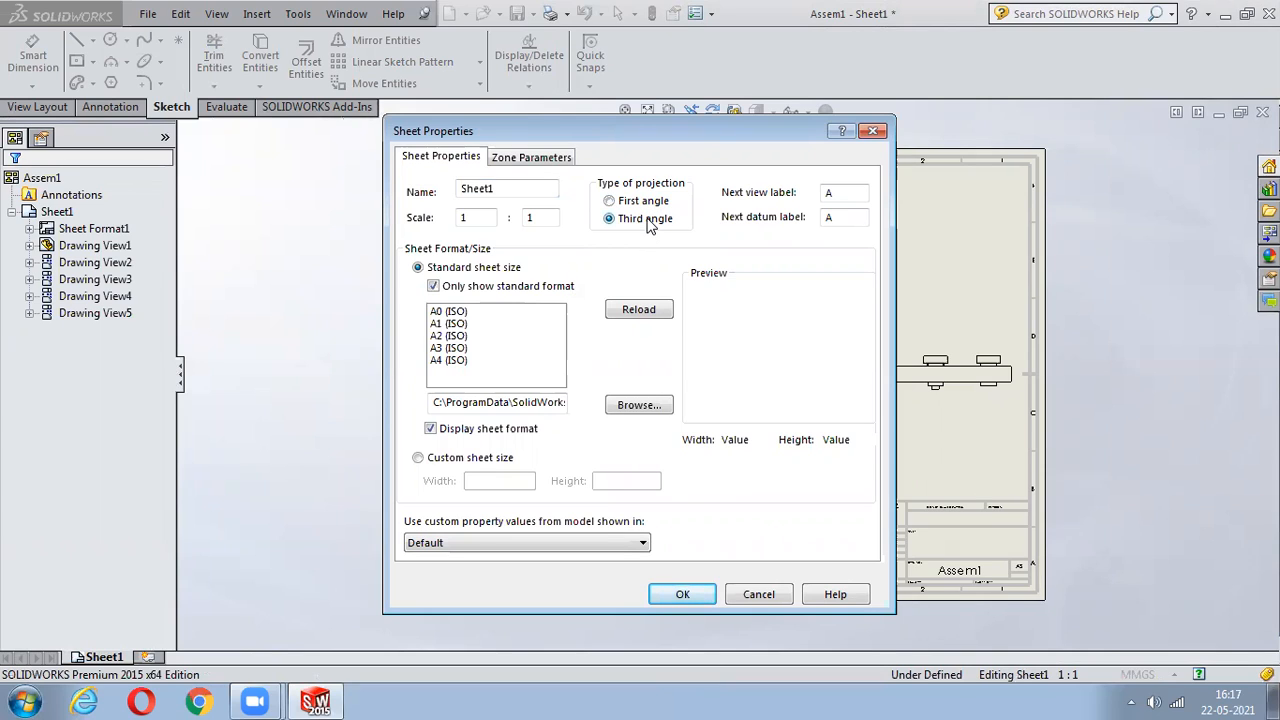
pyautogui.click(873, 131)
pyautogui.click(806, 402)
pyautogui.rightClick(806, 402)
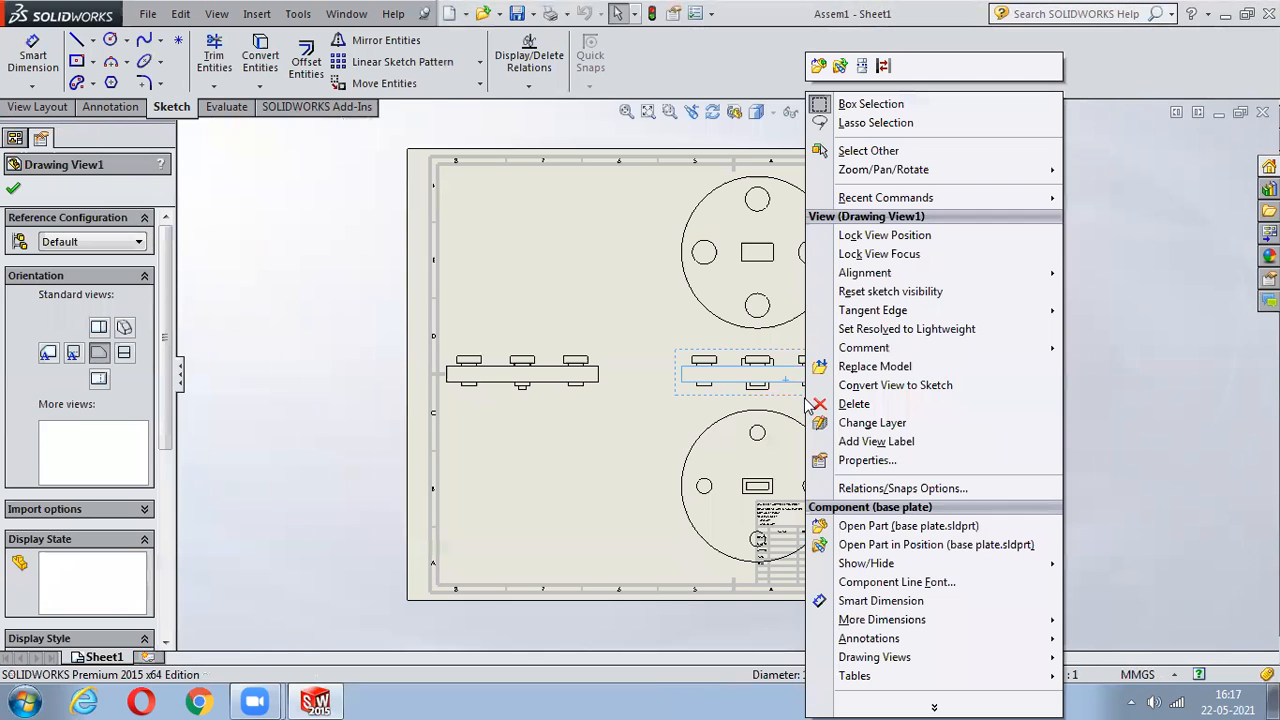
pyautogui.click(516, 467)
pyautogui.click(736, 382)
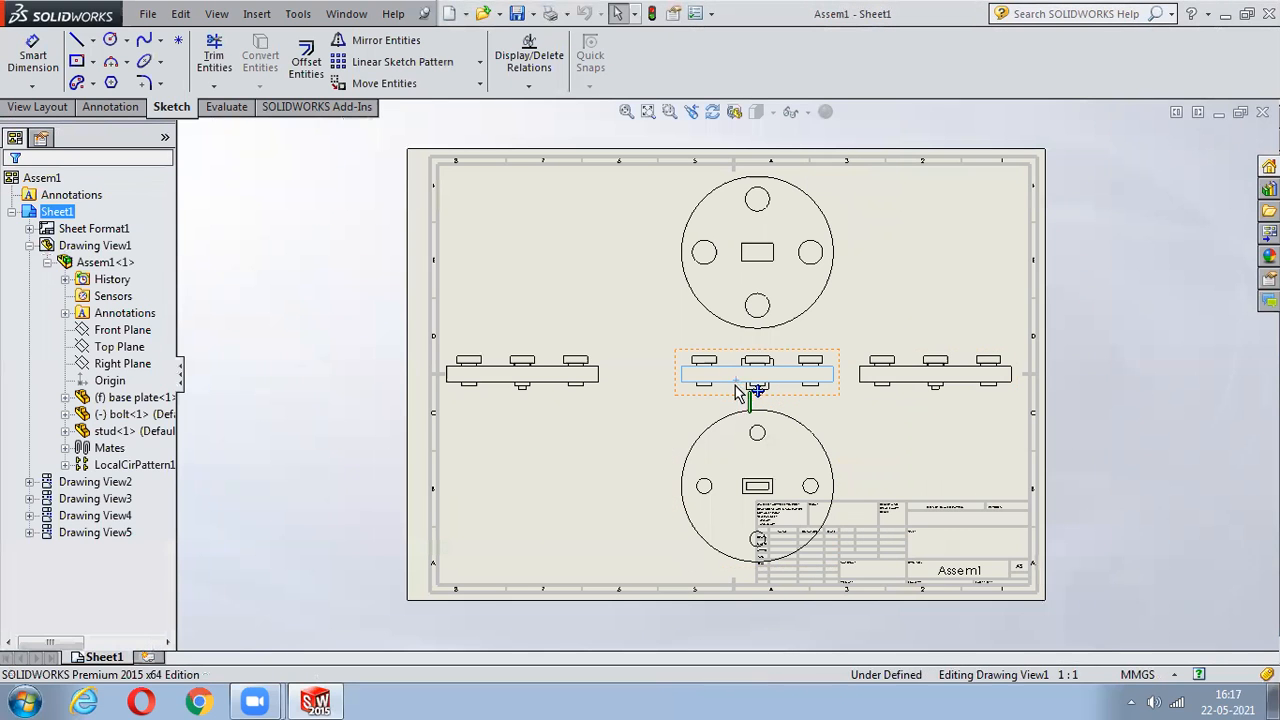
# - Set the front view of the assembly to a custom scale of 1:2
pyautogui.moveTo(170, 385); pyautogui.dragTo(191, 517)
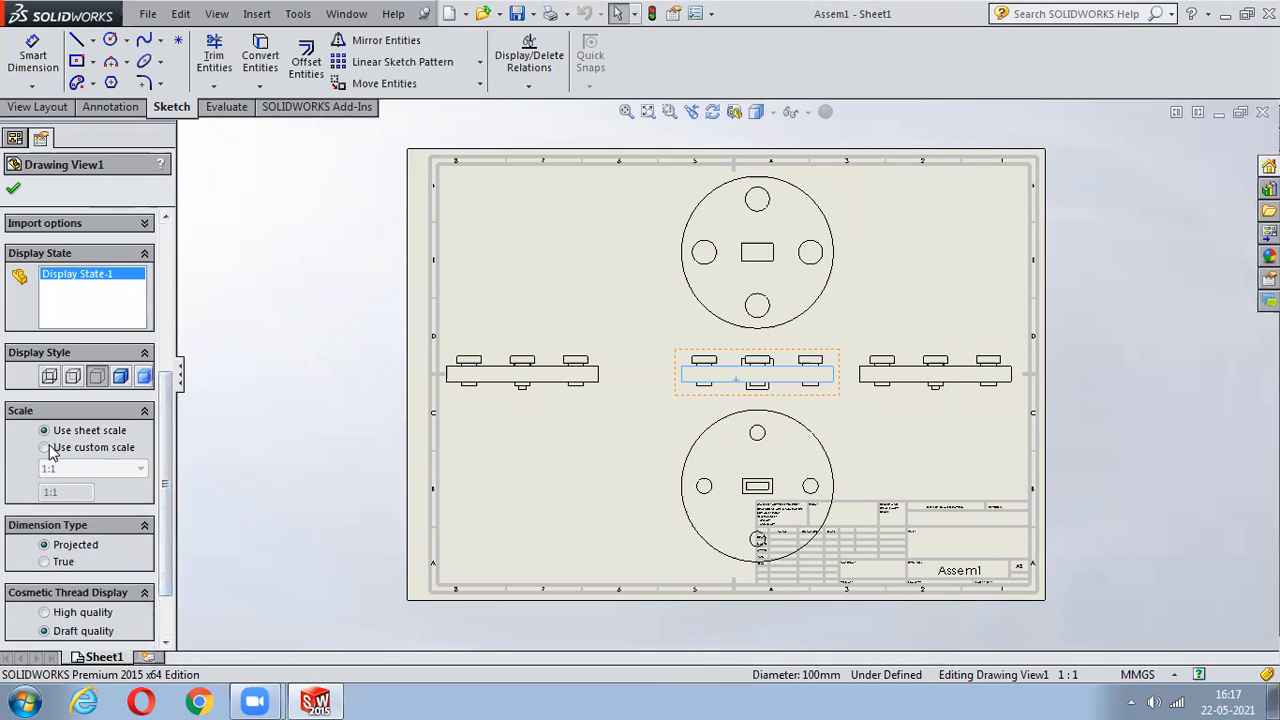
pyautogui.click(57, 452)
pyautogui.click(72, 469)
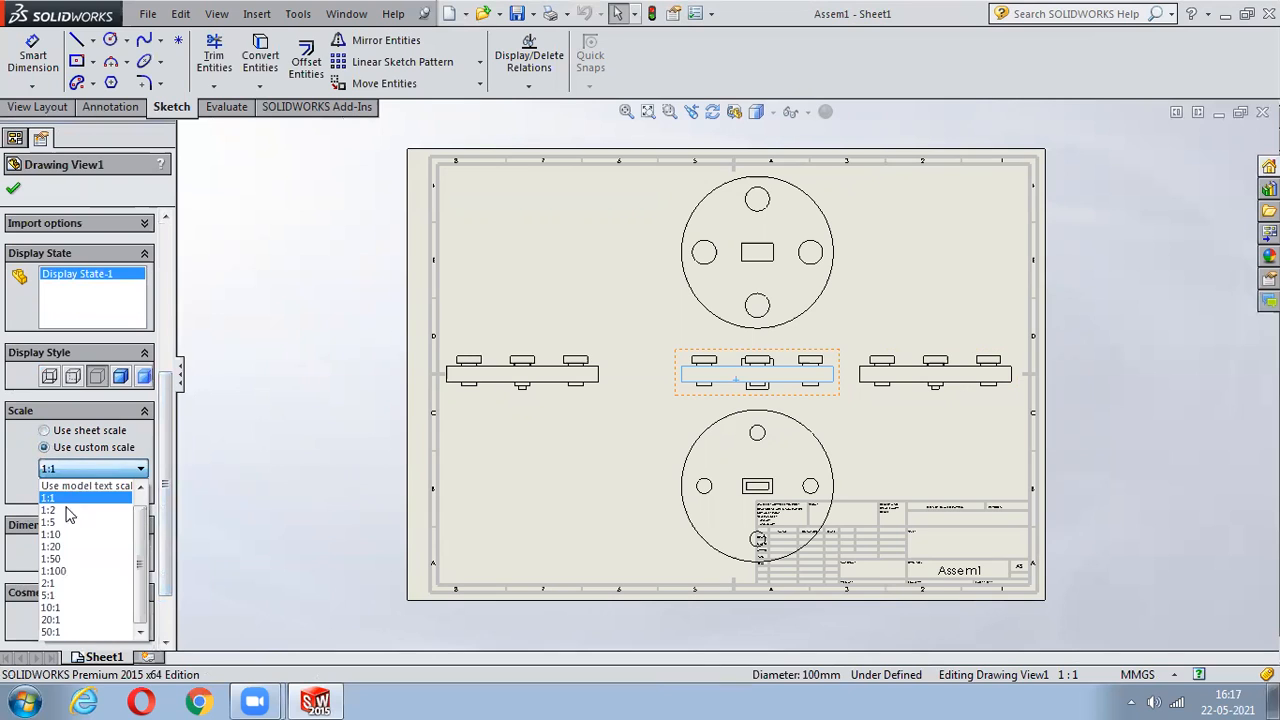
pyautogui.click(68, 508)
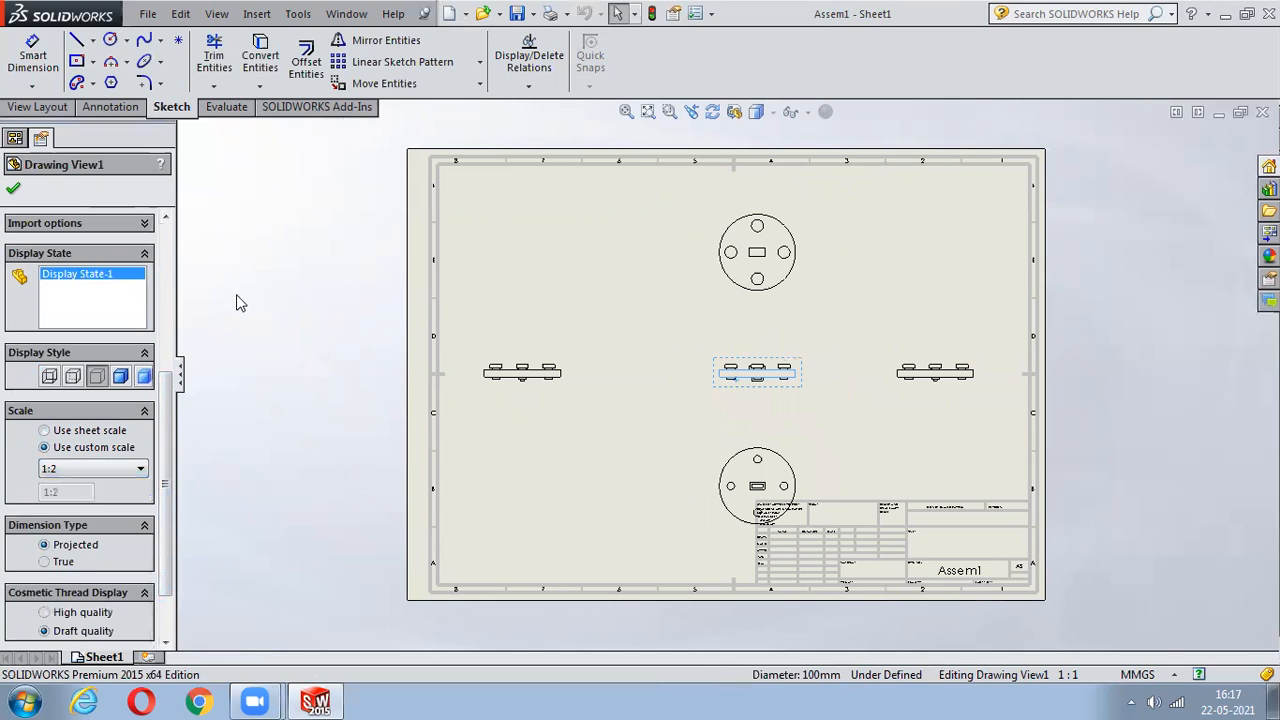
# - Move the side, upper and lower projected views closer to the front view, and shift the front view slightly
pyautogui.moveTo(968, 379); pyautogui.dragTo(735, 397)
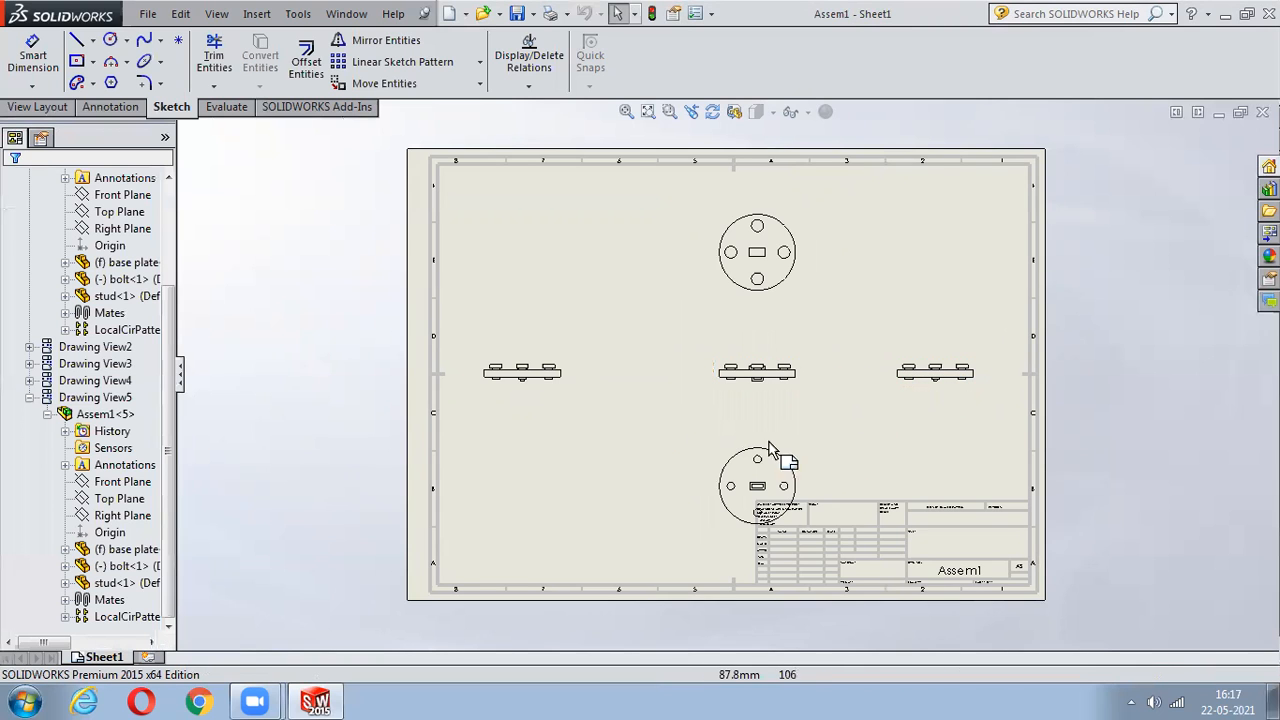
pyautogui.click(566, 398)
pyautogui.moveTo(653, 393); pyautogui.dragTo(686, 395)
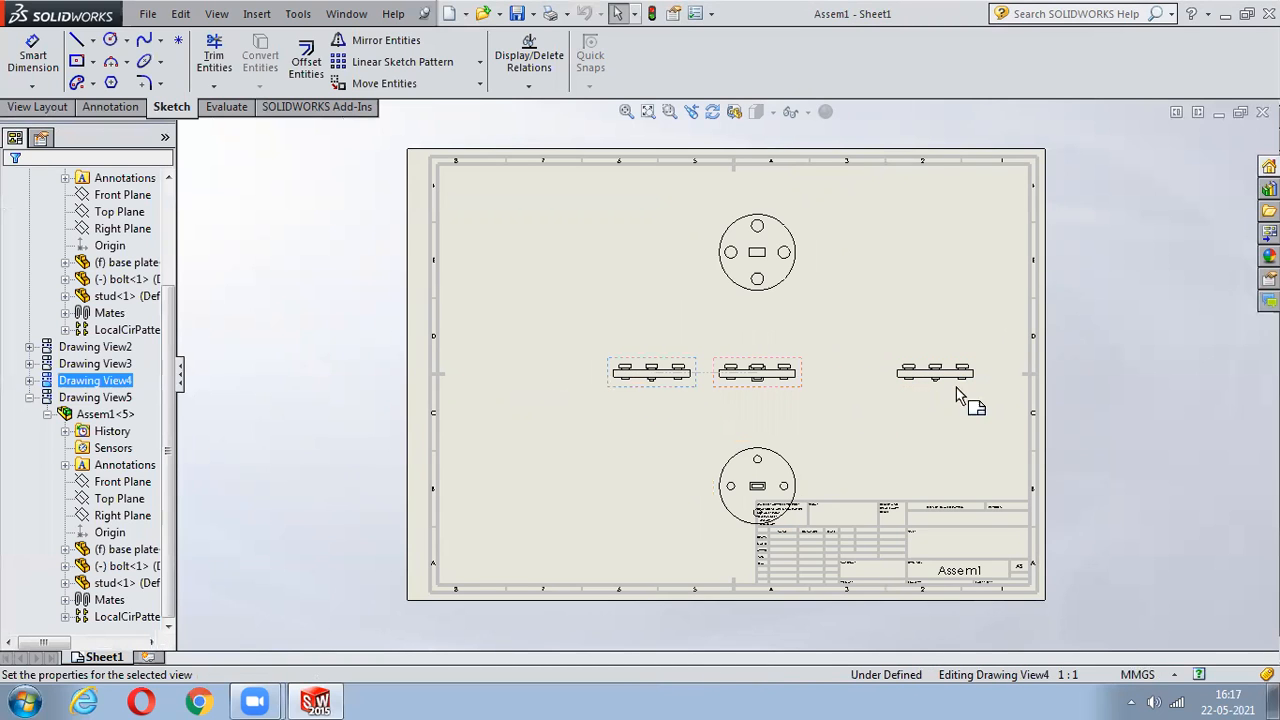
pyautogui.moveTo(935, 398); pyautogui.dragTo(854, 403)
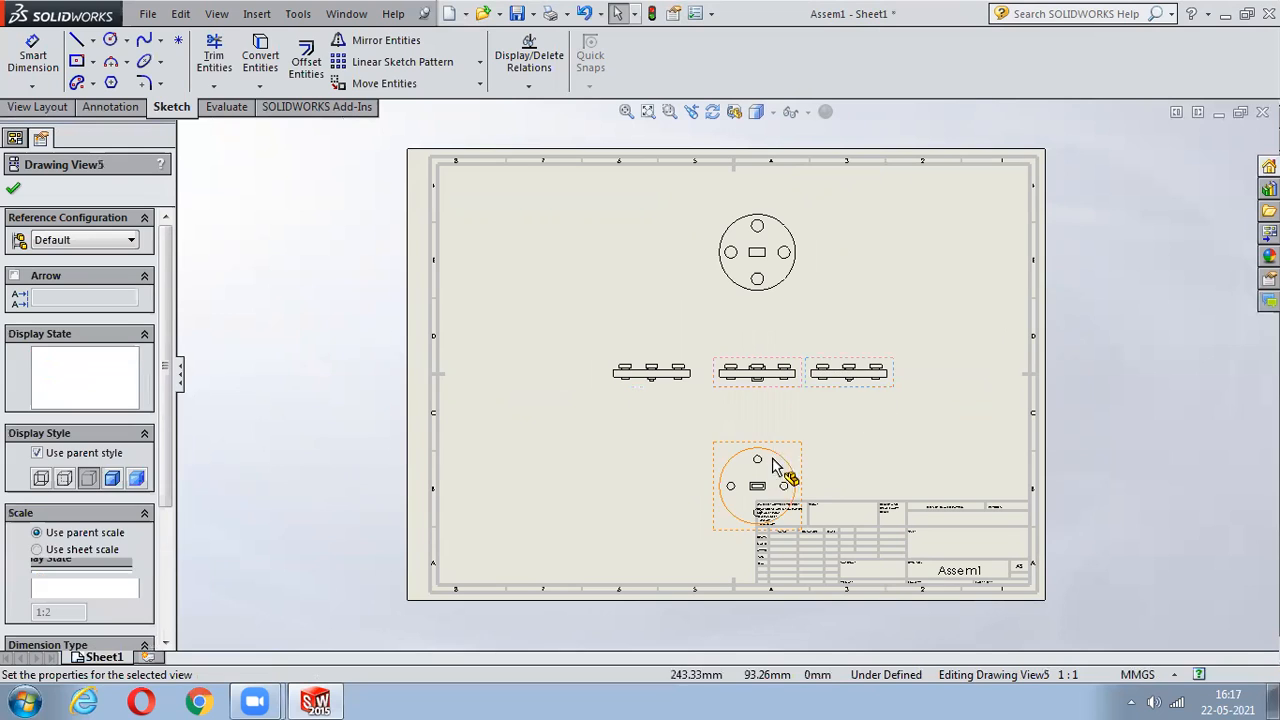
pyautogui.moveTo(777, 463); pyautogui.dragTo(769, 397)
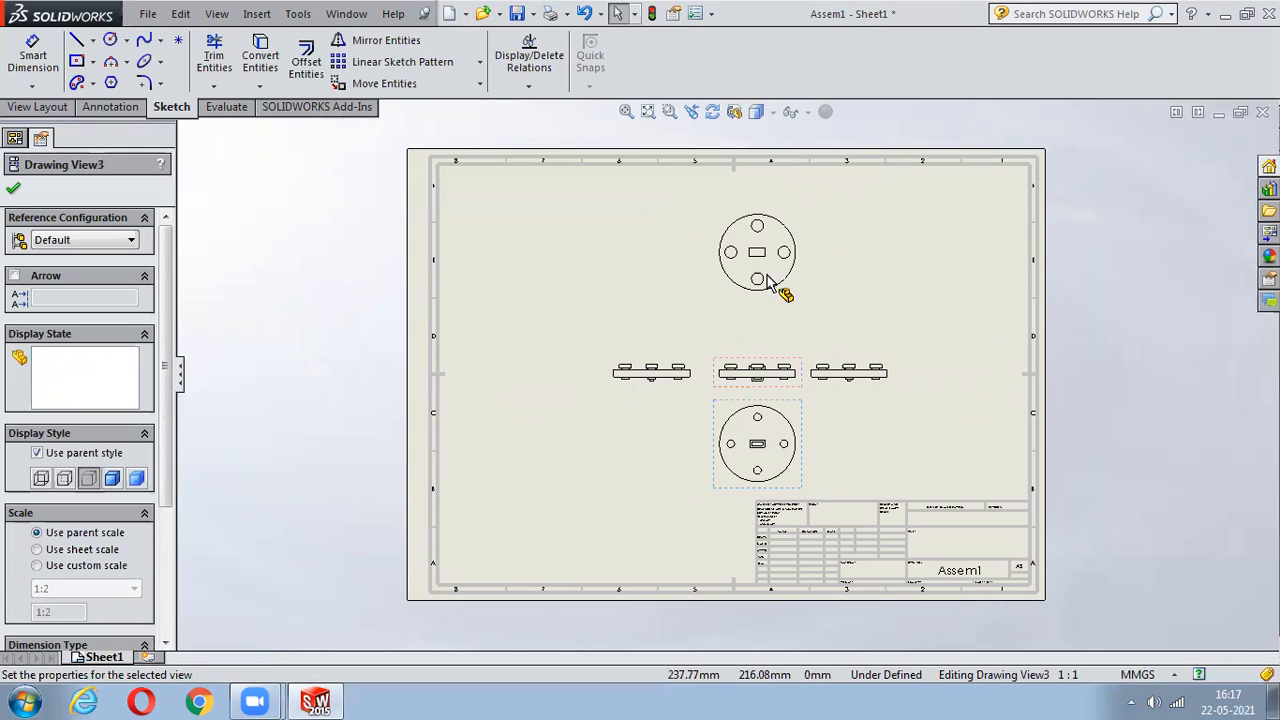
pyautogui.moveTo(770, 298); pyautogui.dragTo(771, 324)
pyautogui.moveTo(740, 369)
pyautogui.mouseDown()
pyautogui.moveTo(694, 366)
pyautogui.moveTo(617, 292)
pyautogui.moveTo(614, 351)
pyautogui.moveTo(714, 391)
pyautogui.moveTo(779, 383)
pyautogui.mouseUp()
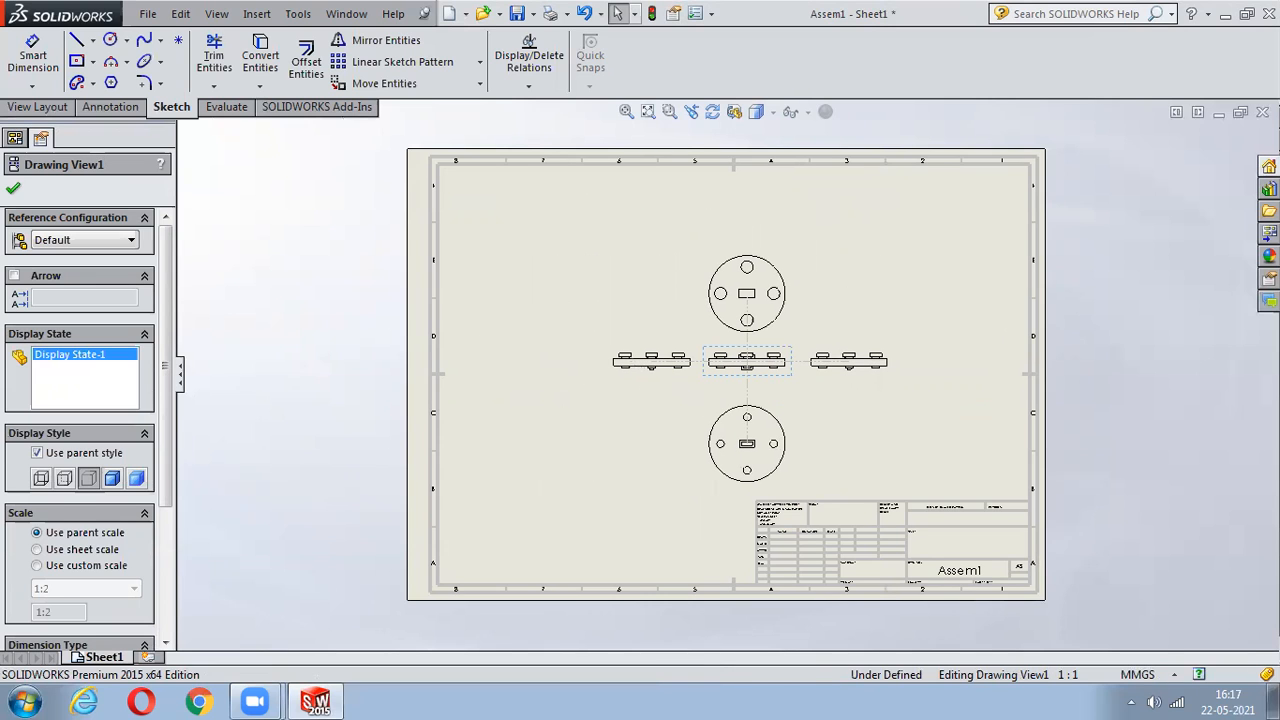
pyautogui.click(14, 189)
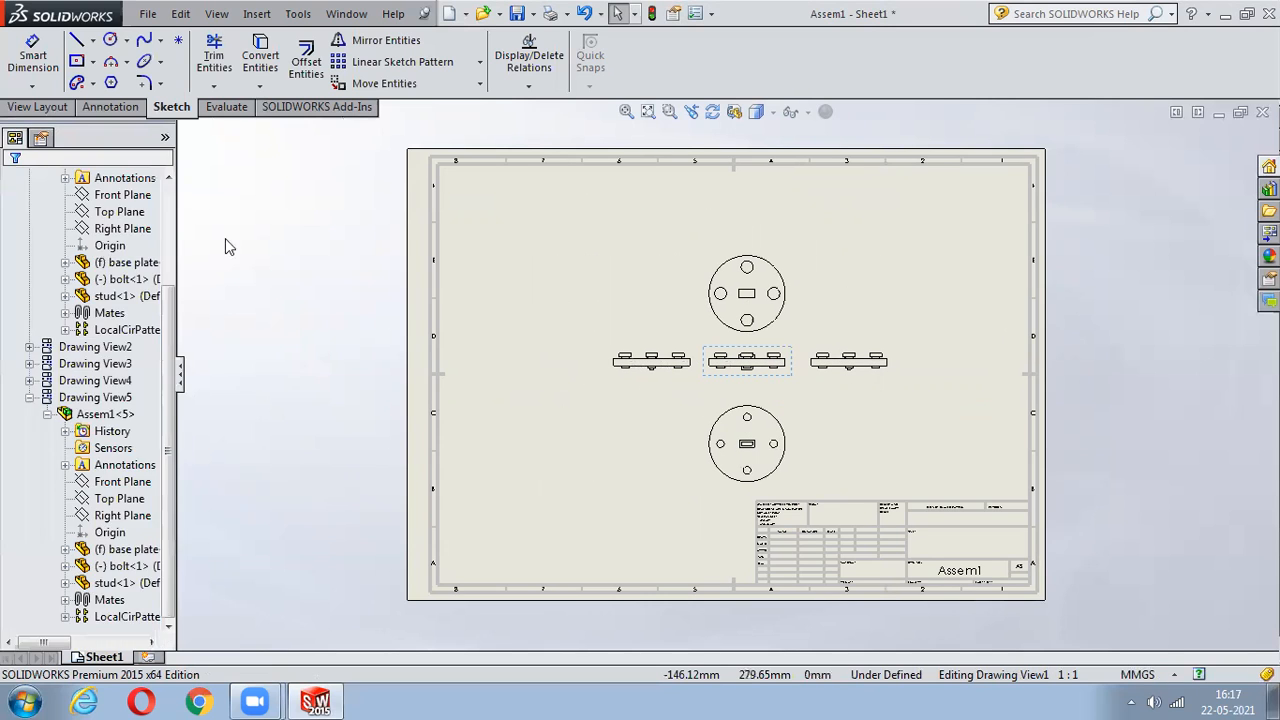
# - Close the assembly drawing and create a new drawing on a standard A3 (ISO) sheet without displaying the sheet format
pyautogui.click(42, 108)
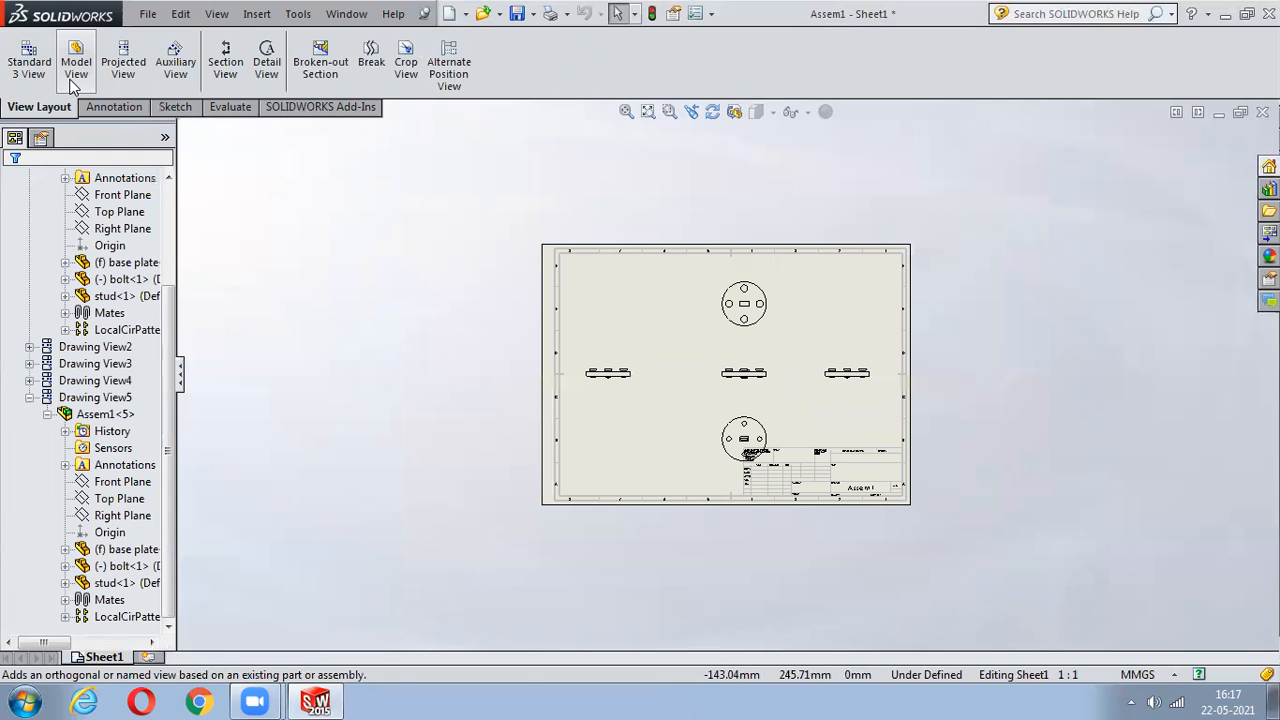
pyautogui.click(1262, 112)
pyautogui.click(383, 290)
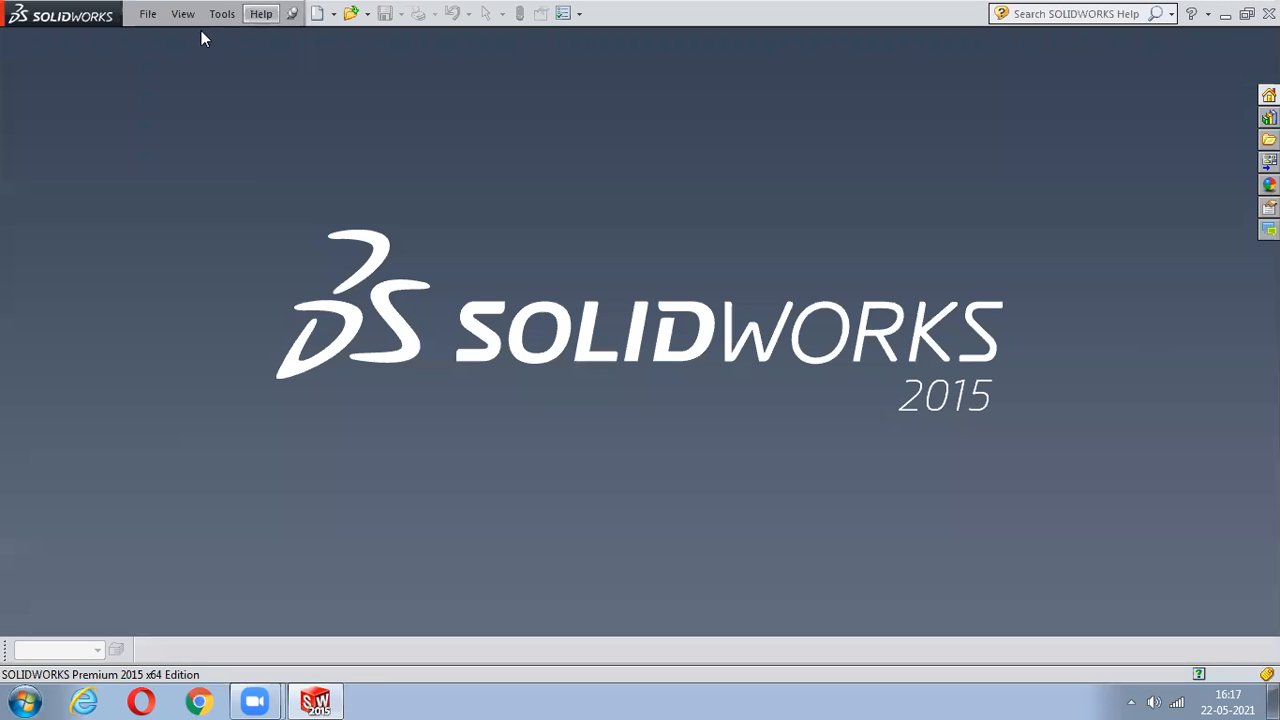
pyautogui.hotkey('ctrl', 'n')
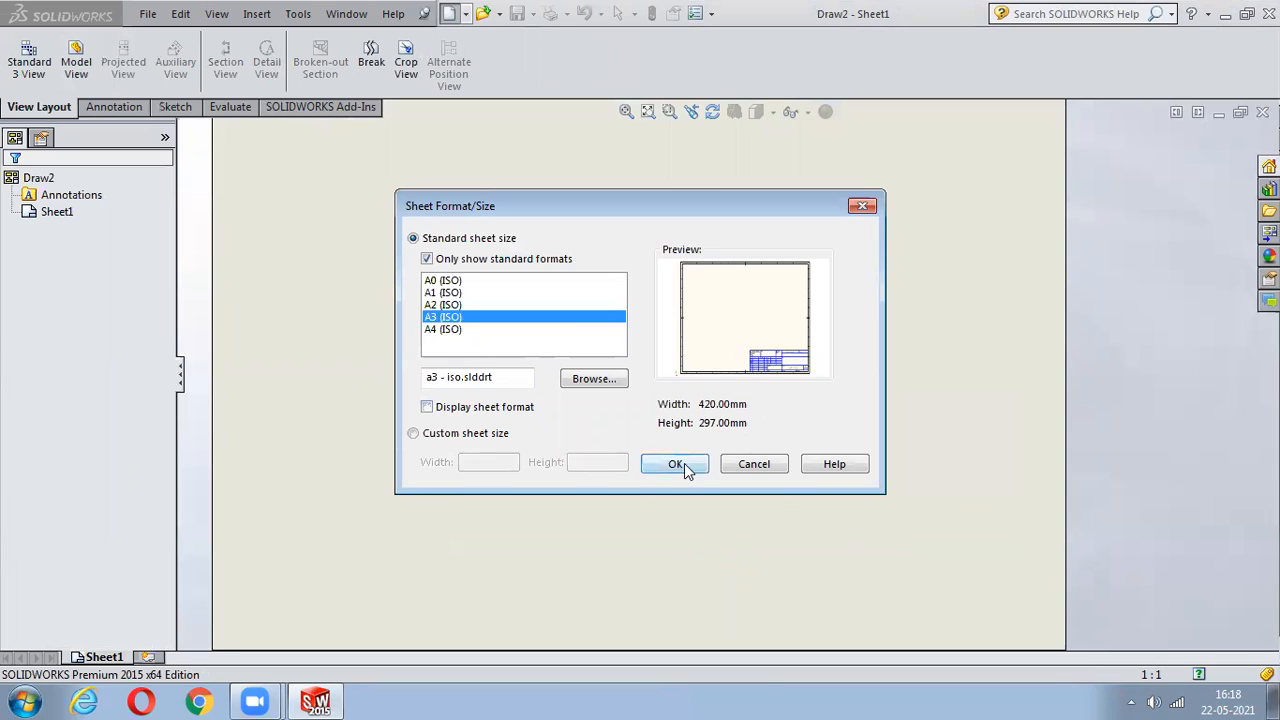
pyautogui.click(676, 464)
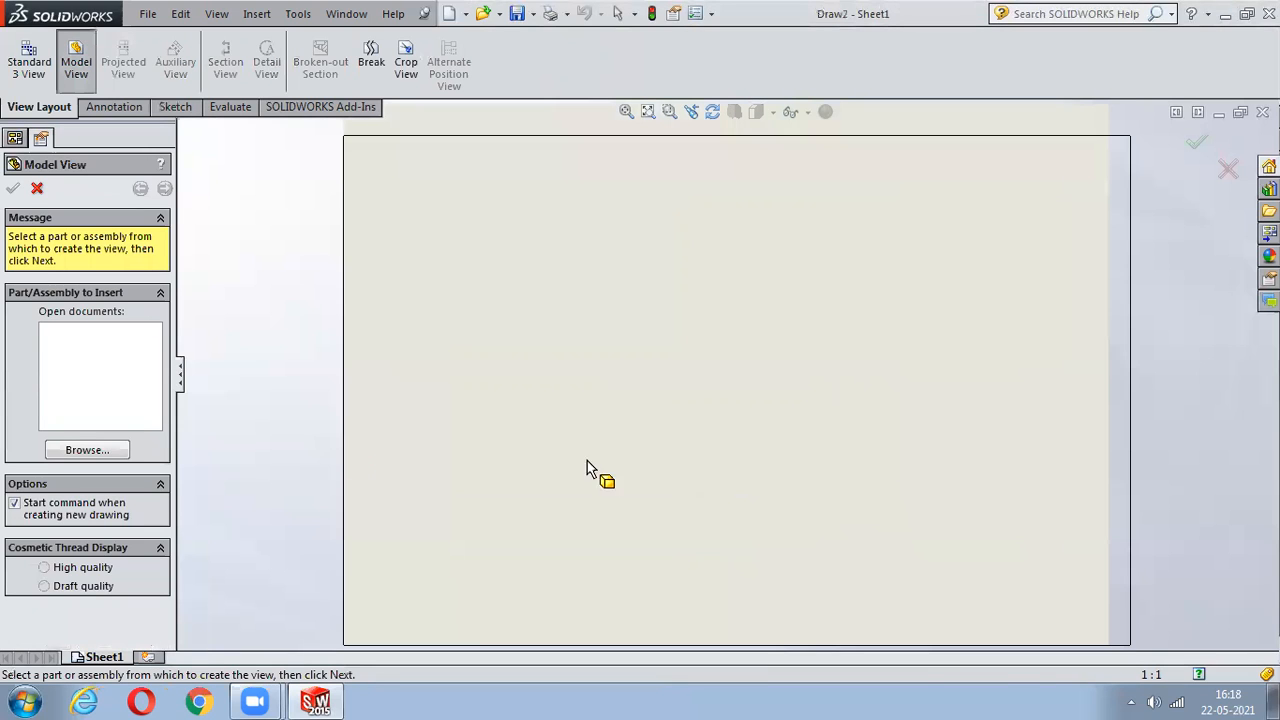
# - Insert a model view of the bolt and place only its front view near the sheet's centre
pyautogui.click(62, 455)
pyautogui.click(540, 206)
pyautogui.click(532, 226)
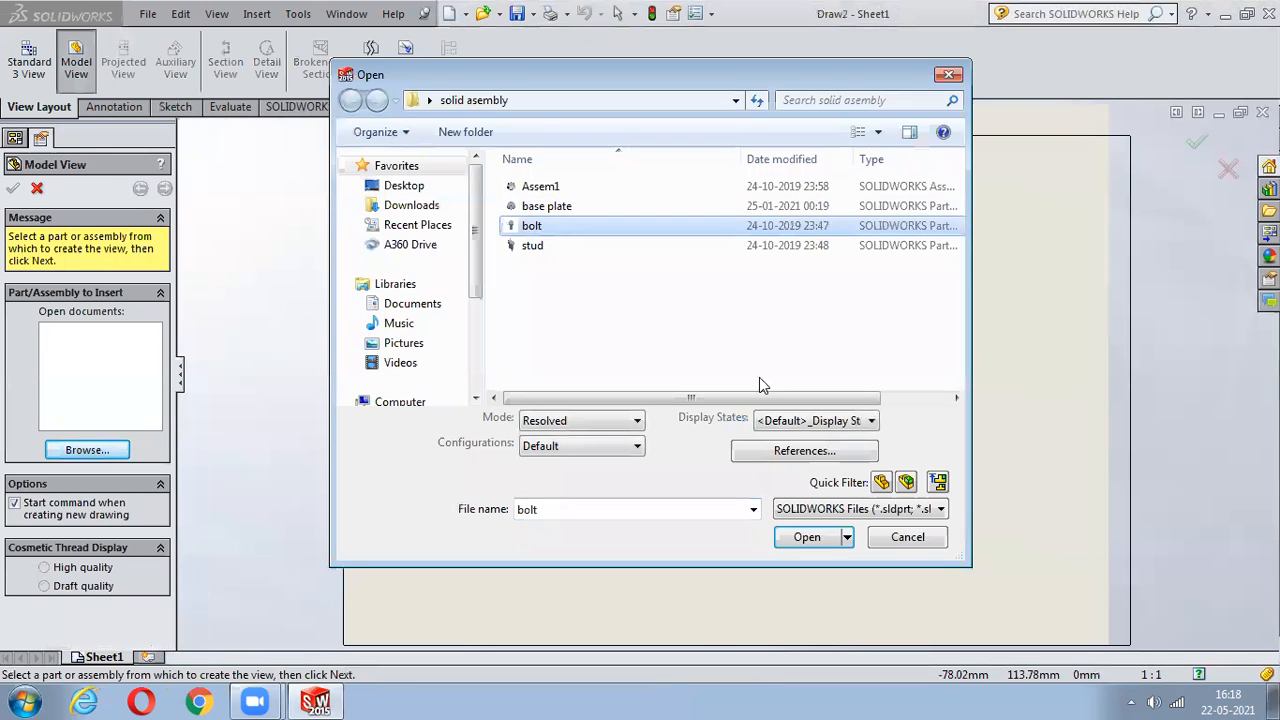
pyautogui.click(805, 539)
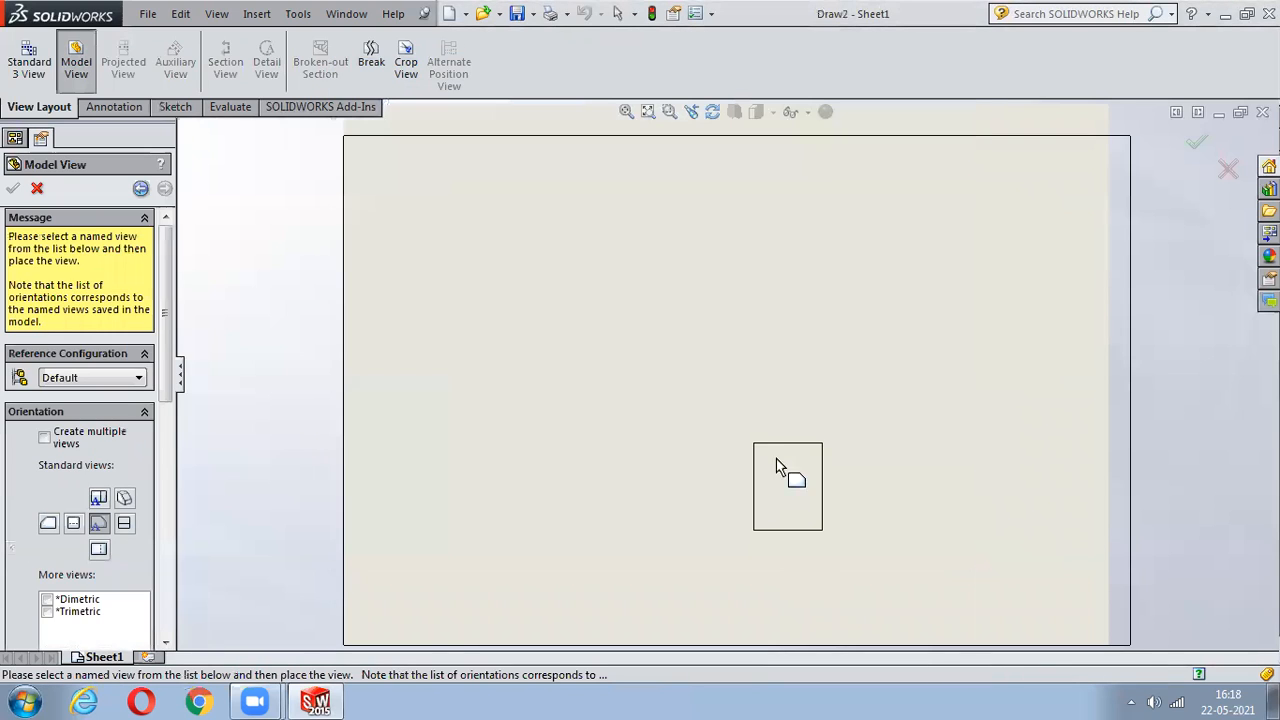
pyautogui.click(722, 365)
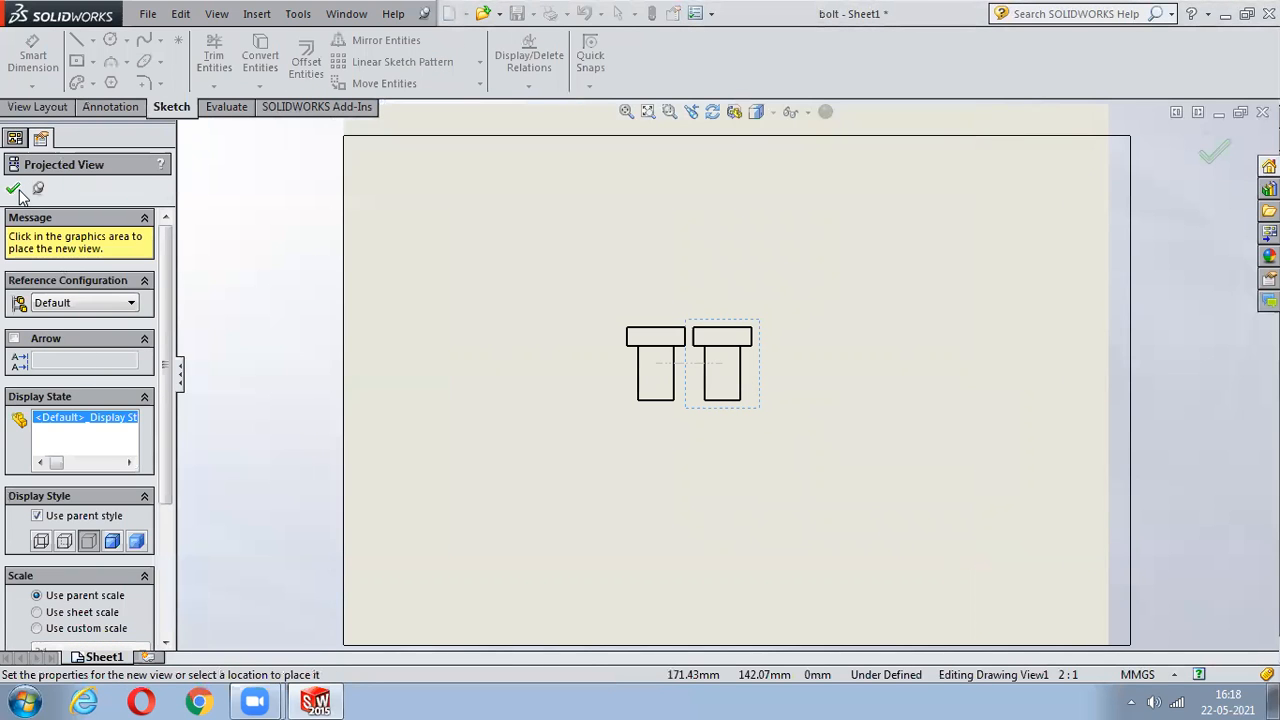
pyautogui.click(13, 189)
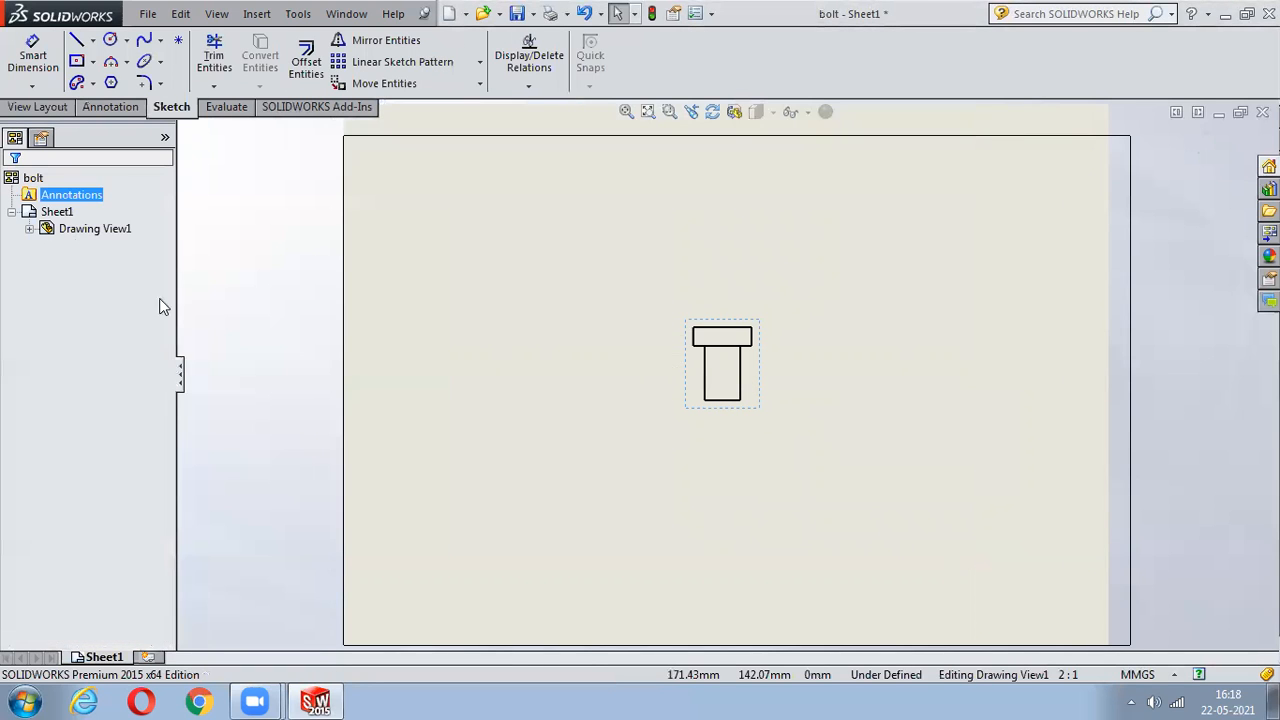
# - Try adding standard three views of the bolt to the sheet with the existing front view, and undo all inserted views
pyautogui.click(52, 107)
pyautogui.click(30, 64)
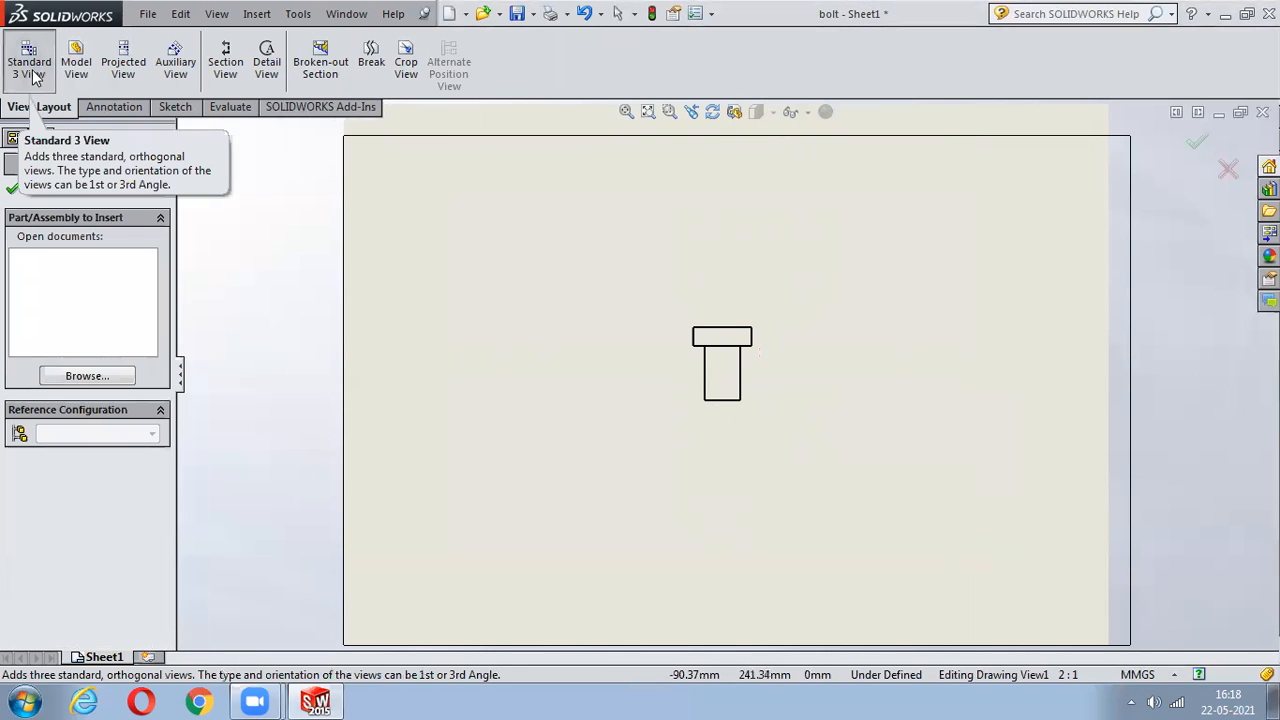
pyautogui.click(101, 375)
pyautogui.click(565, 226)
pyautogui.click(812, 539)
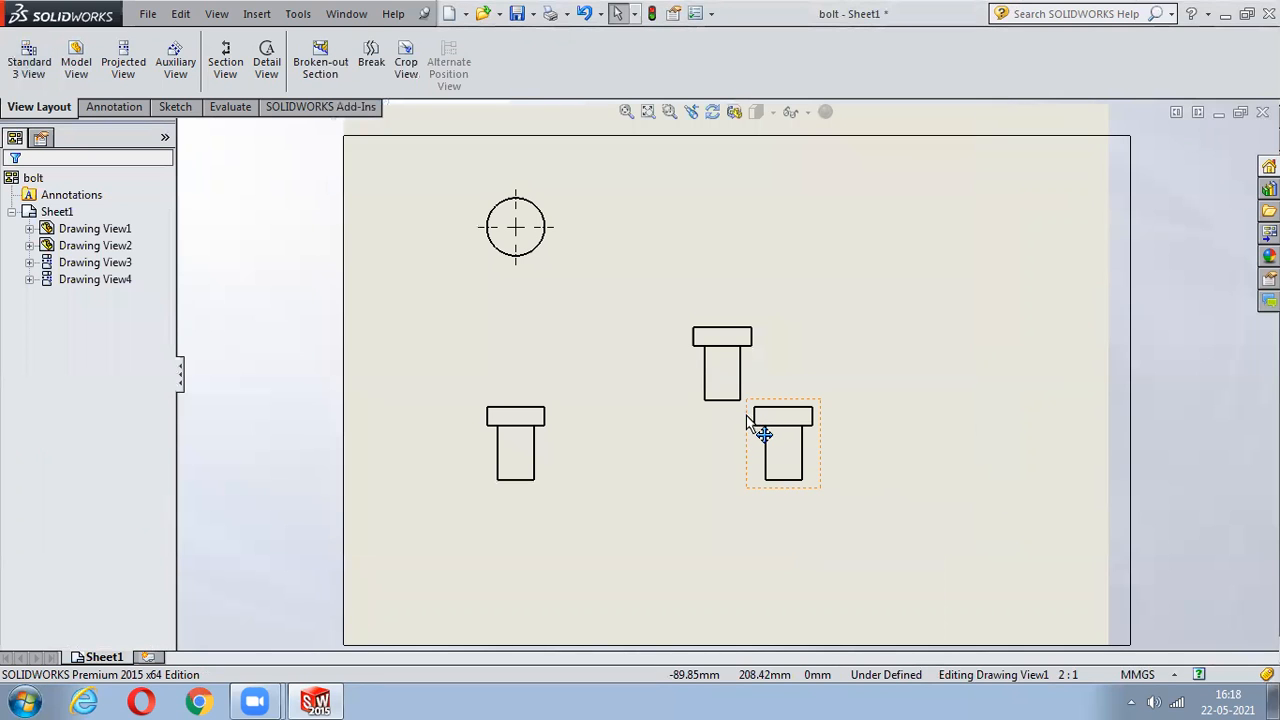
pyautogui.hotkey('ctrl', 'z')
pyautogui.hotkey('ctrl', 'z')
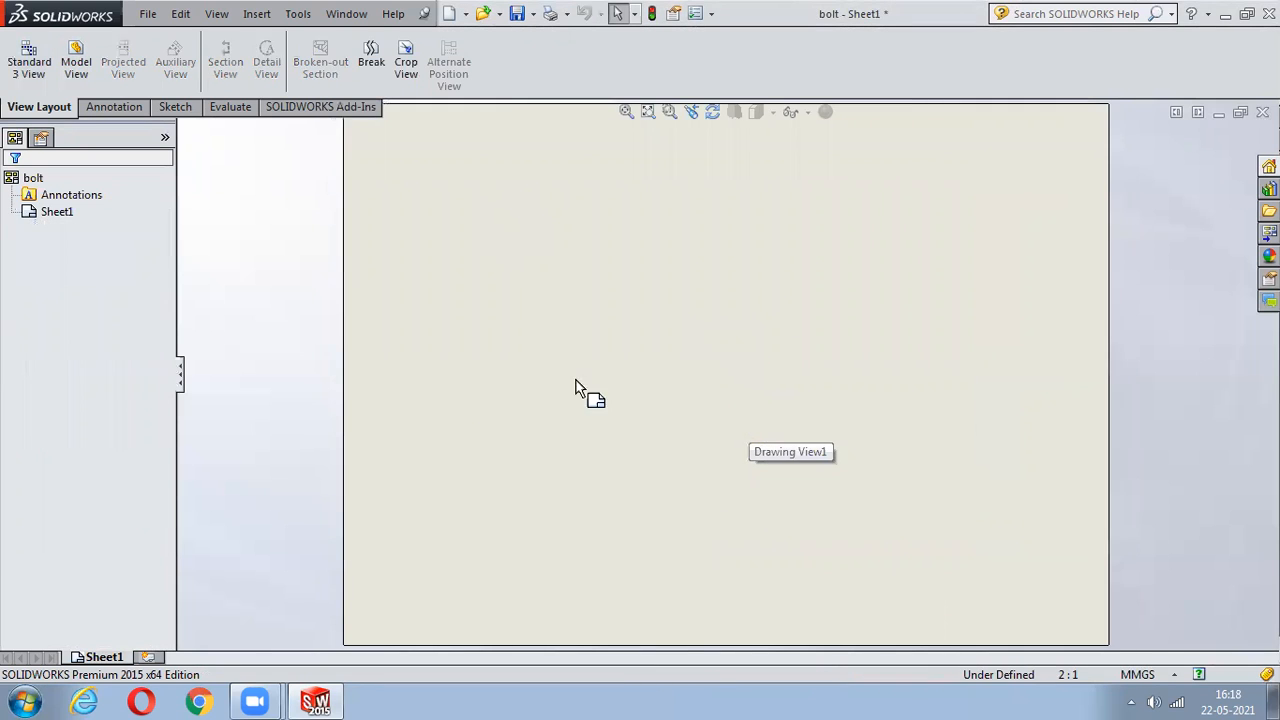
# - Insert standard three views of the bolt on the empty sheet
pyautogui.click(30, 66)
pyautogui.click(88, 375)
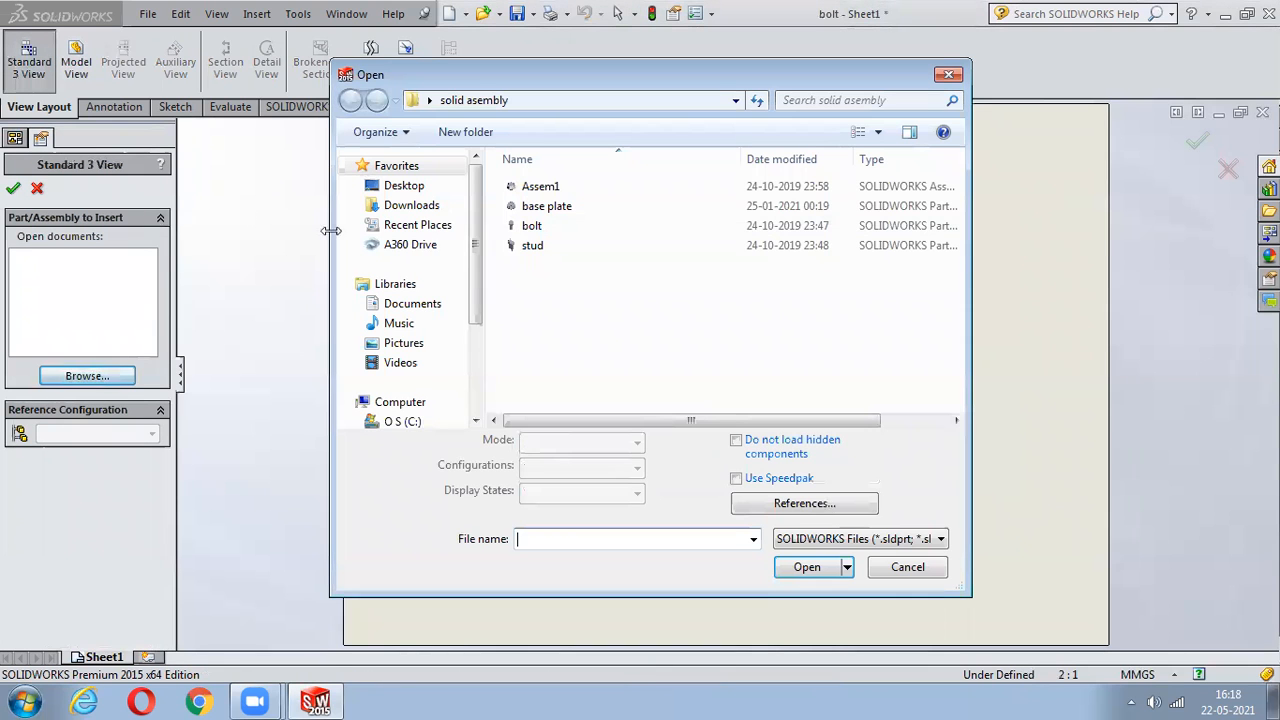
pyautogui.click(527, 226)
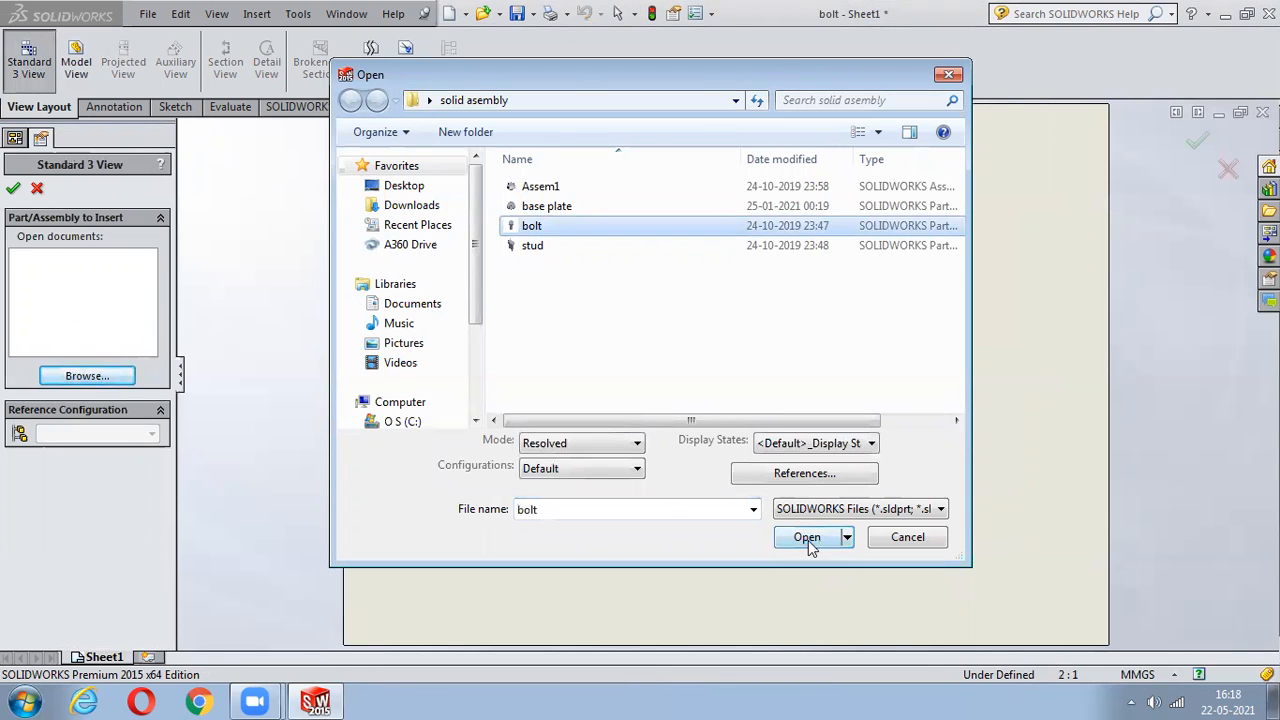
pyautogui.click(807, 537)
# - Try the wireframe, hidden-line and shaded display styles on the bolt's side view, ending with hidden lines removed
pyautogui.click(762, 437)
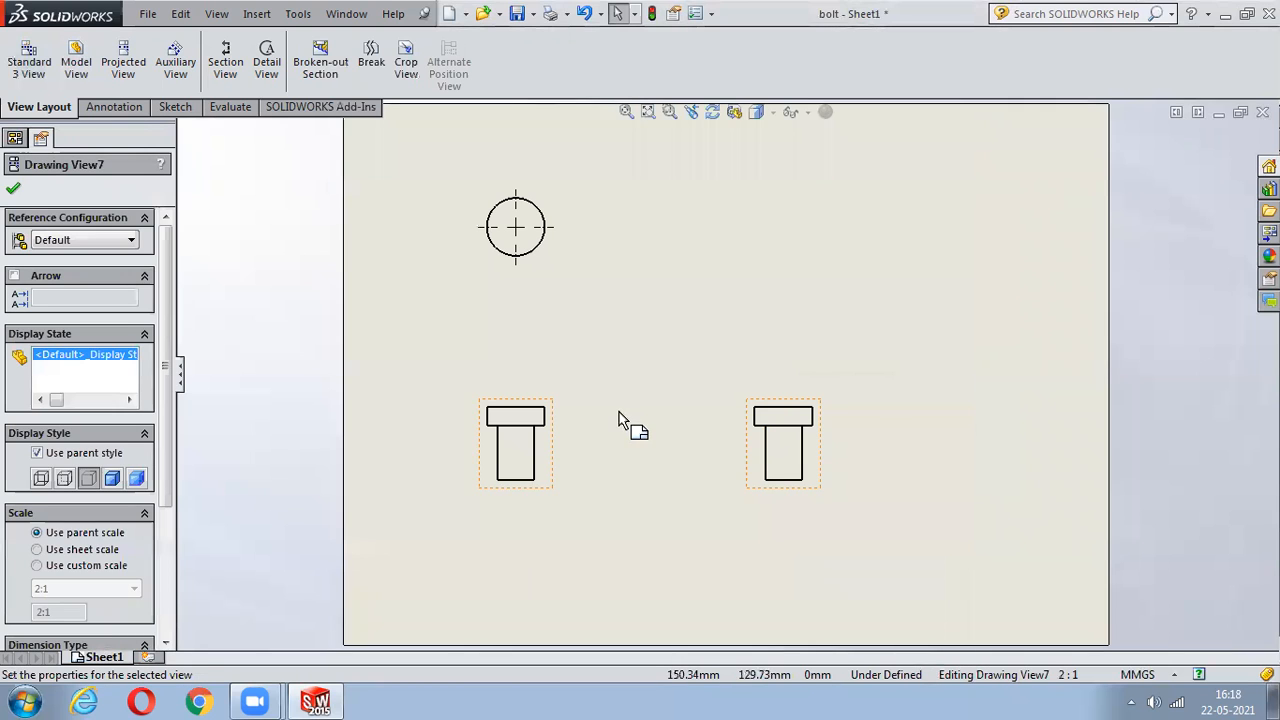
pyautogui.scroll(2, 608, 425)
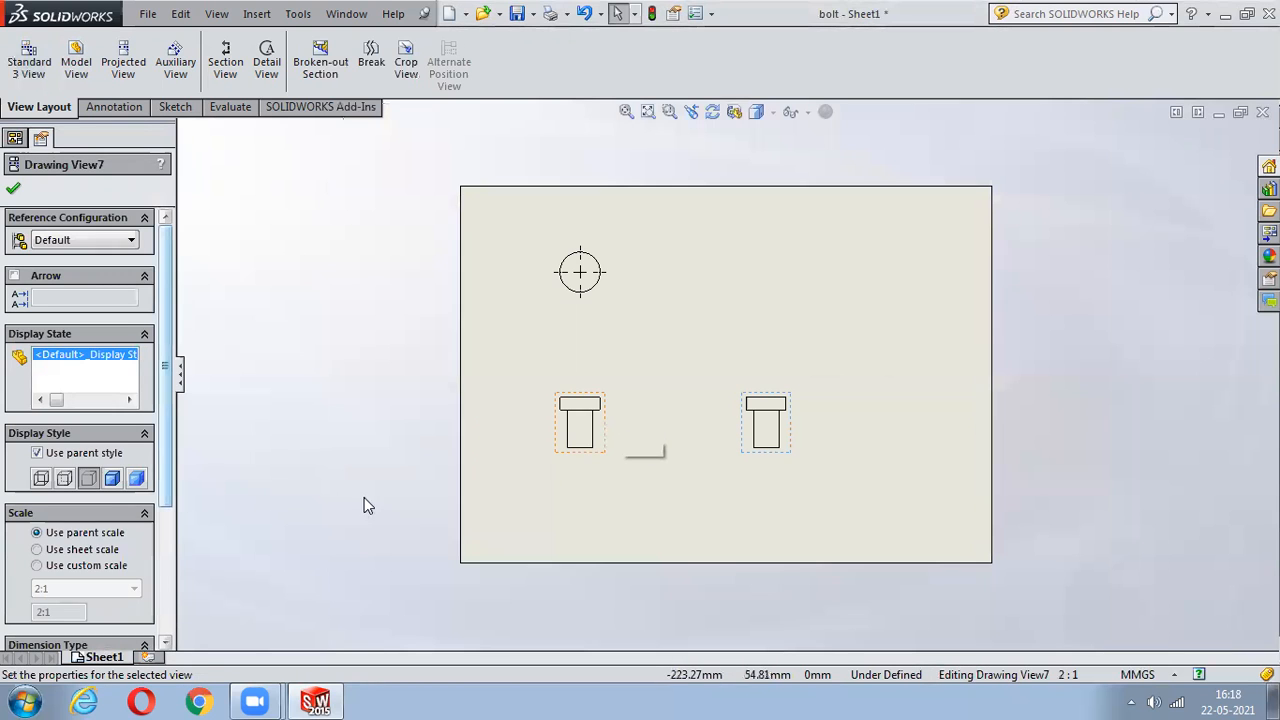
pyautogui.click(40, 479)
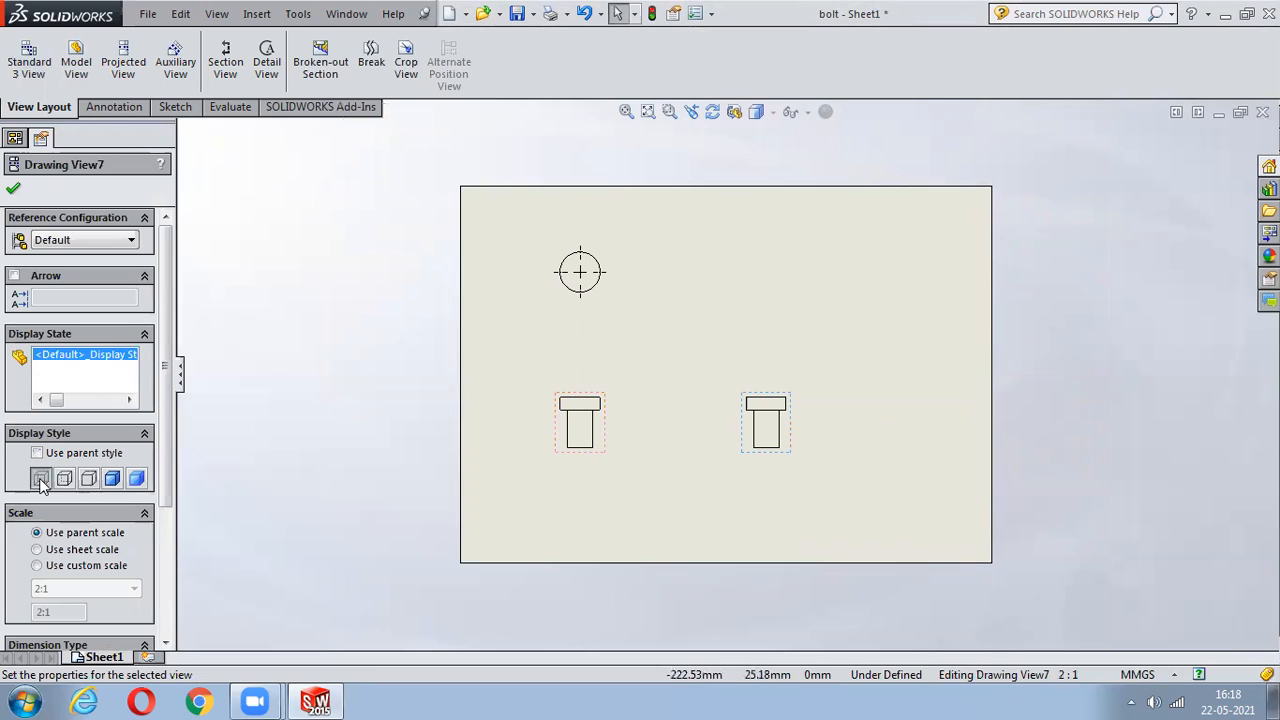
pyautogui.click(58, 479)
pyautogui.click(88, 479)
pyautogui.click(112, 479)
pyautogui.click(134, 479)
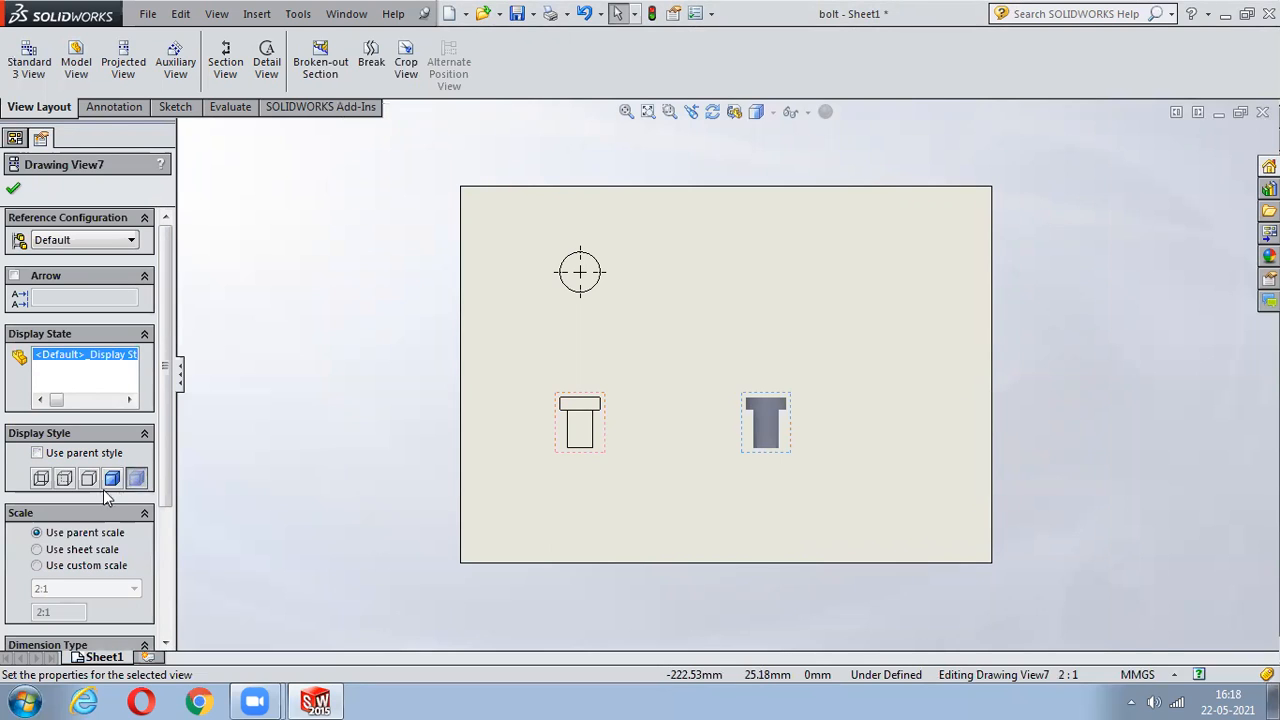
pyautogui.click(82, 482)
pyautogui.click(281, 433)
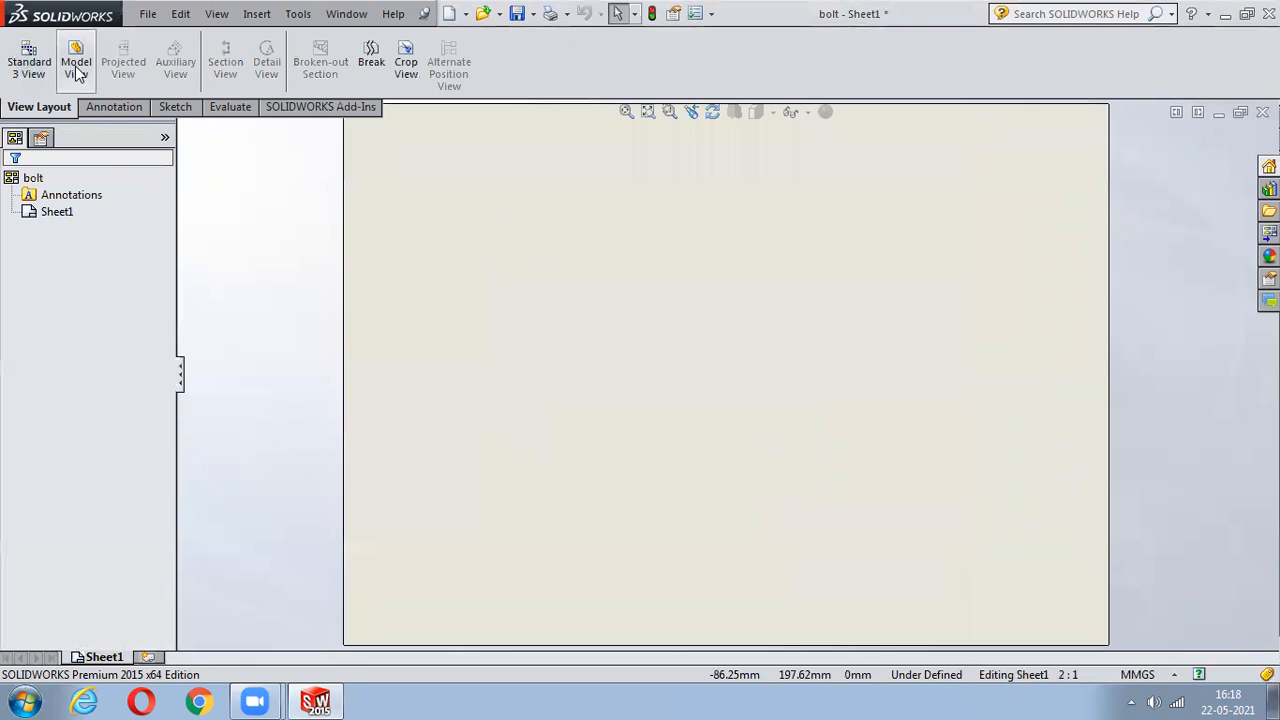
# - Insert a model view of the Assem1 assembly, rebuilding it on load, and place its front view near the sheet's centre
pyautogui.click(78, 72)
pyautogui.click(102, 458)
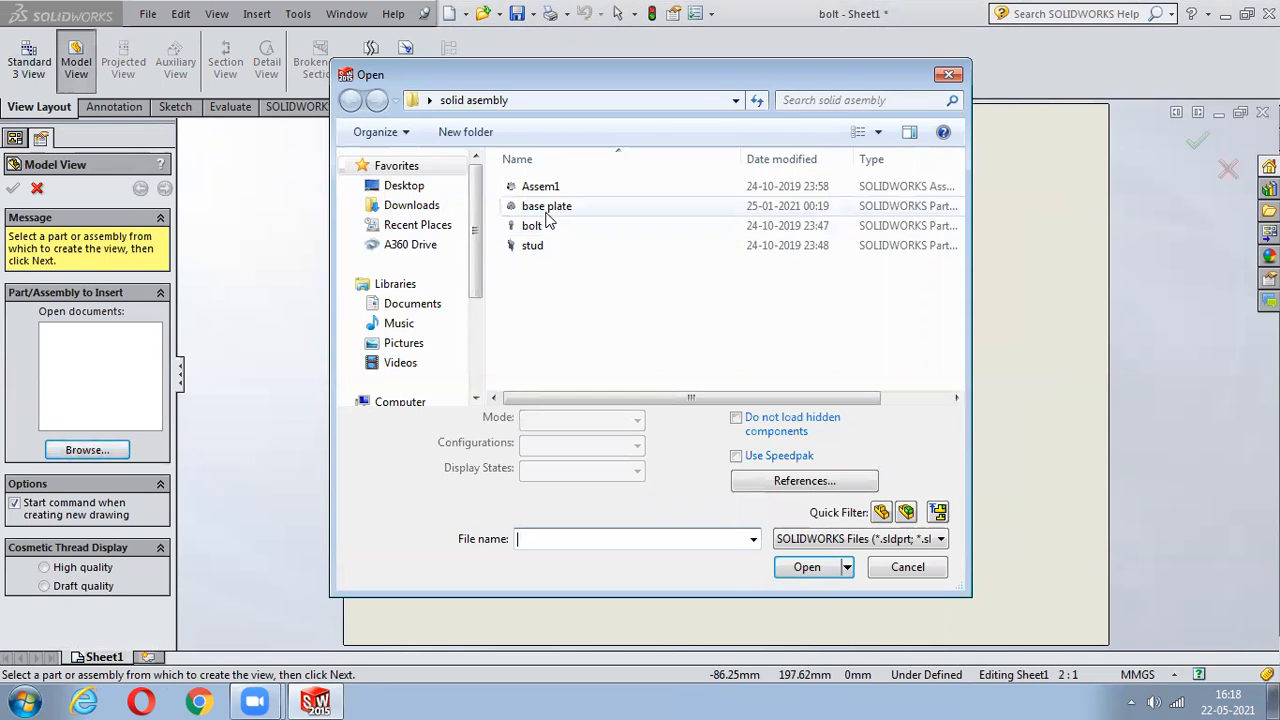
pyautogui.click(547, 206)
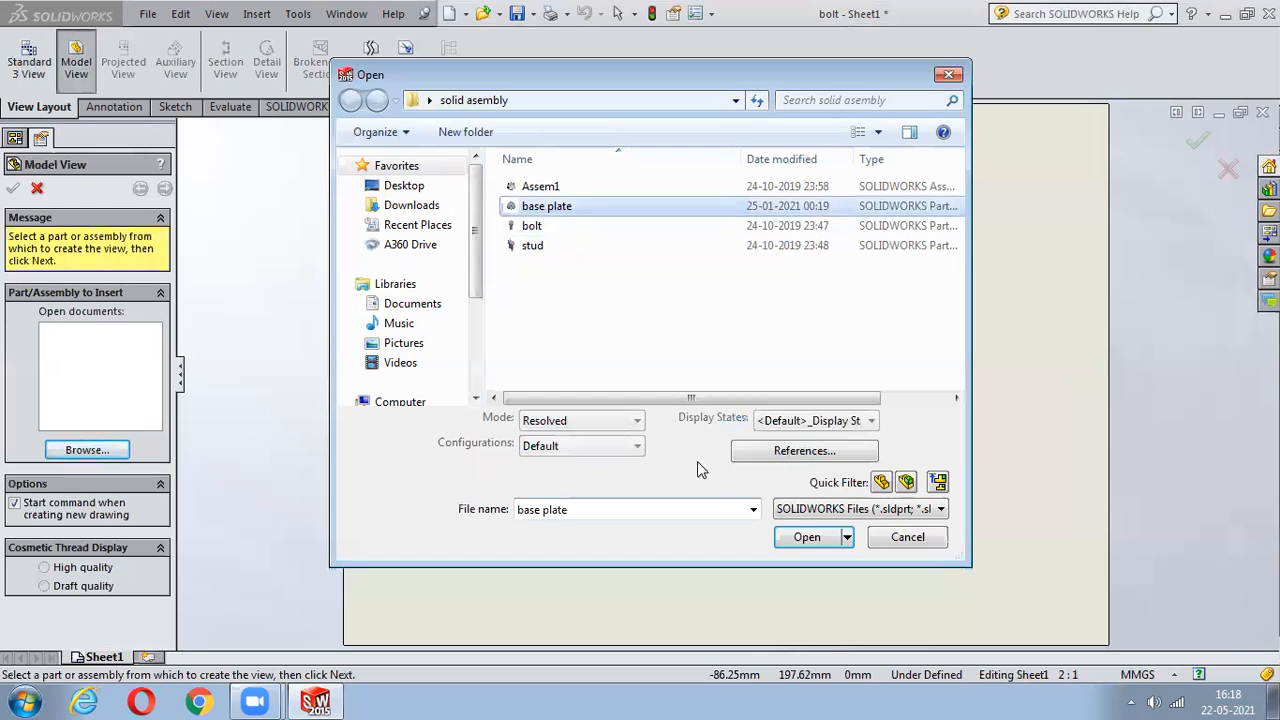
pyautogui.click(538, 187)
pyautogui.click(806, 566)
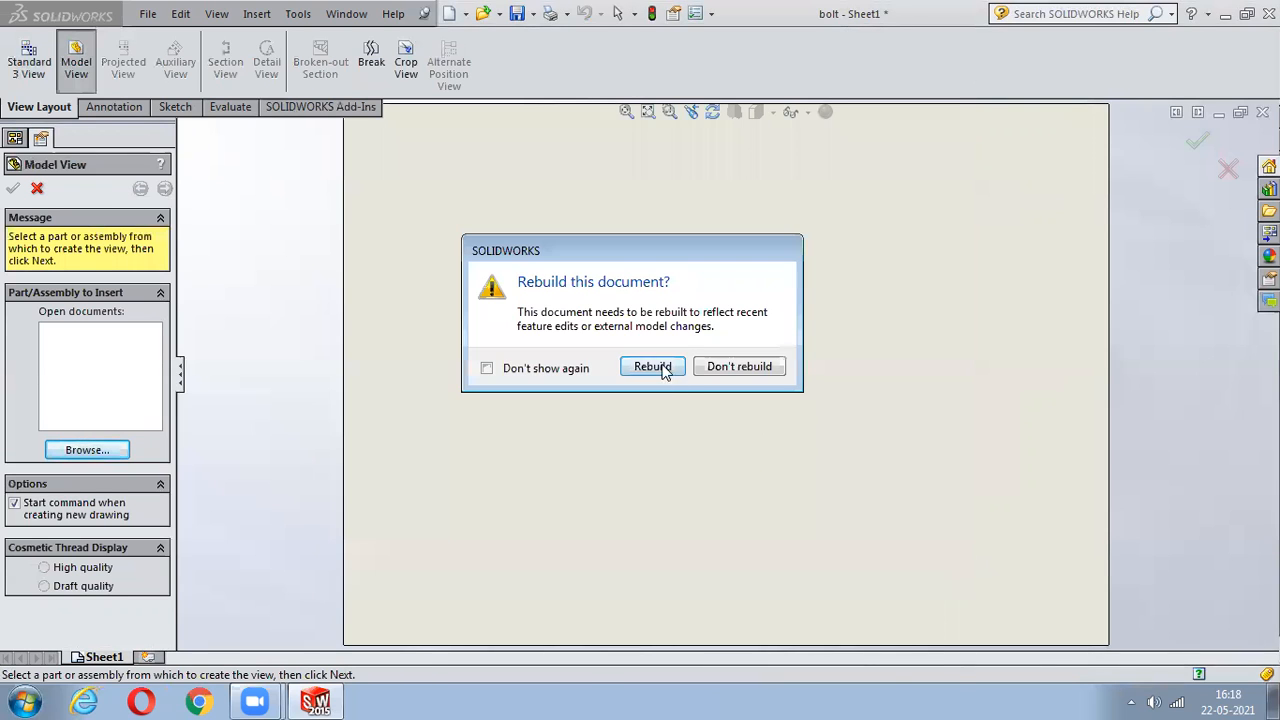
pyautogui.click(670, 376)
pyautogui.click(758, 408)
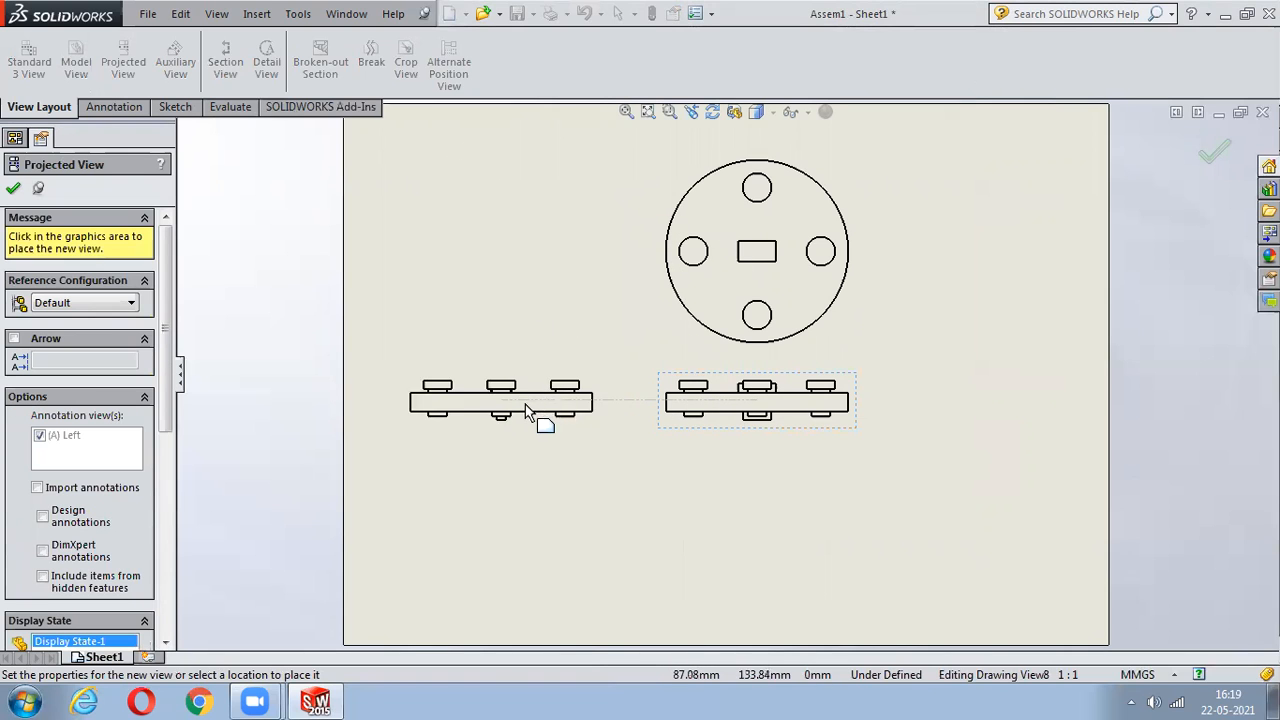
# - Place projected views directly above and diagonally up-left of the front view, and move the isometric one down and left beside the circular view
pyautogui.click(423, 294)
pyautogui.press('Escape')
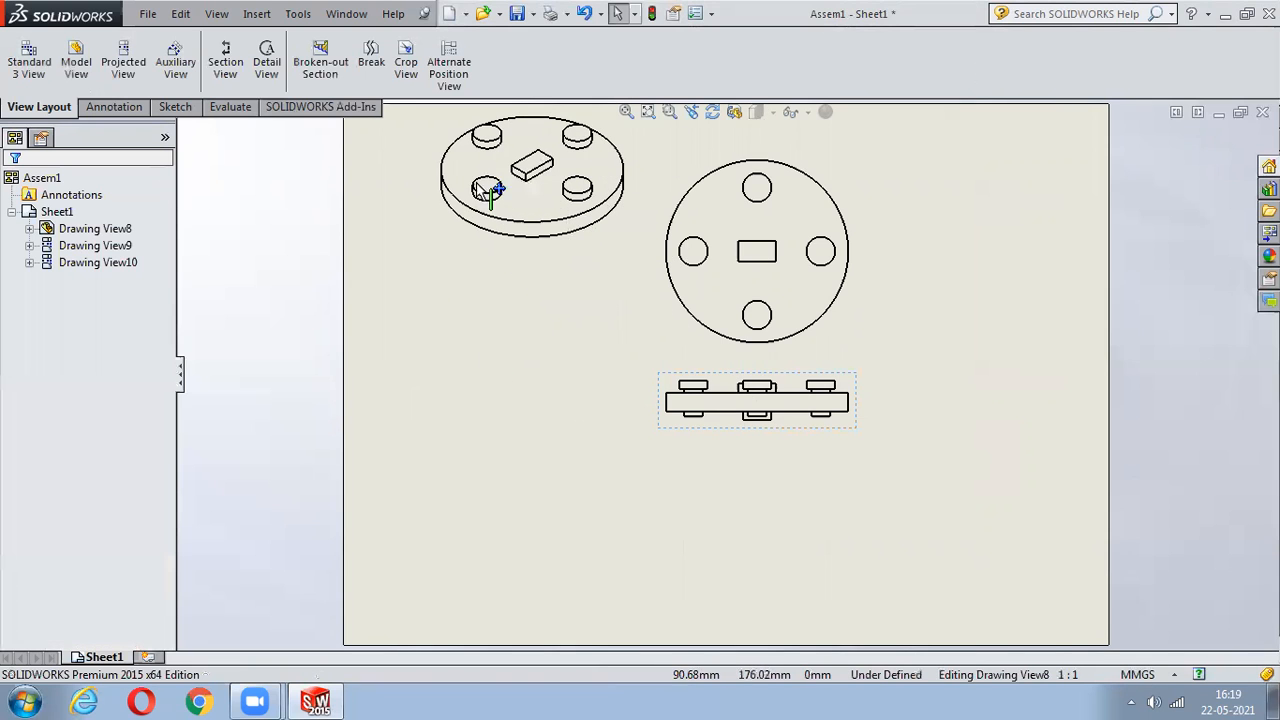
pyautogui.moveTo(575, 285)
pyautogui.mouseDown()
pyautogui.moveTo(523, 343)
pyautogui.moveTo(523, 380)
pyautogui.mouseUp()
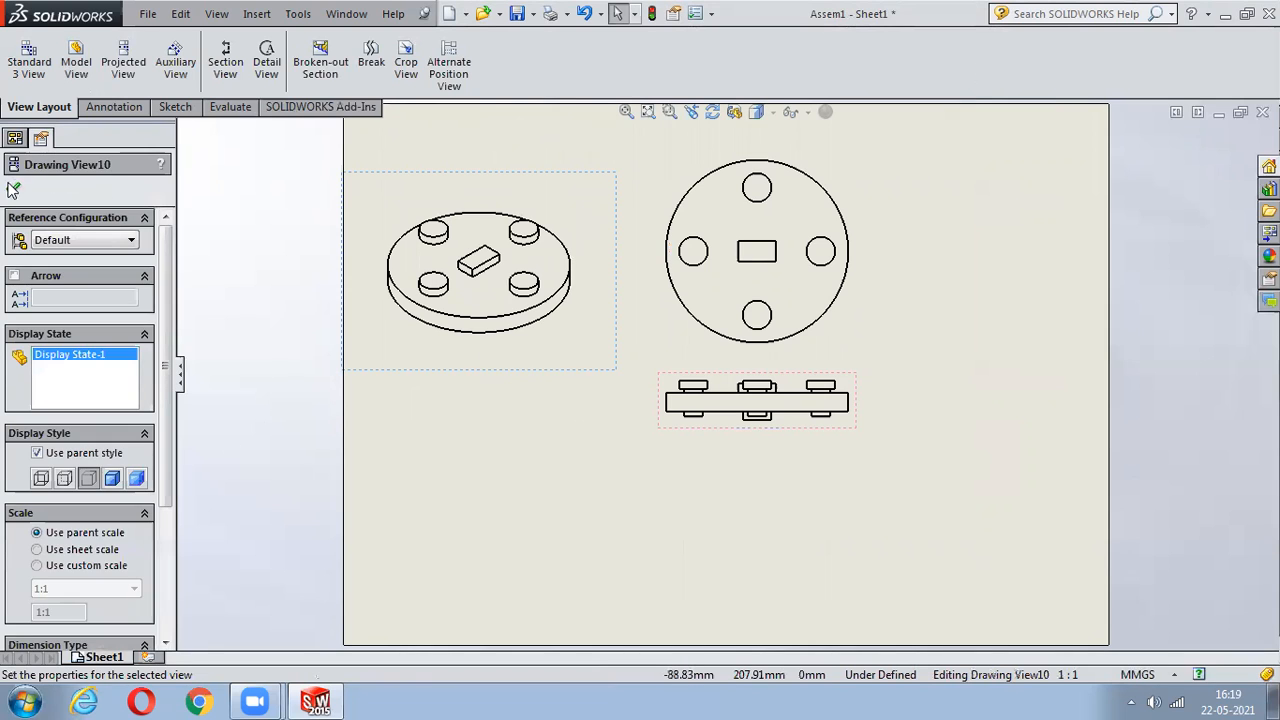
pyautogui.click(13, 190)
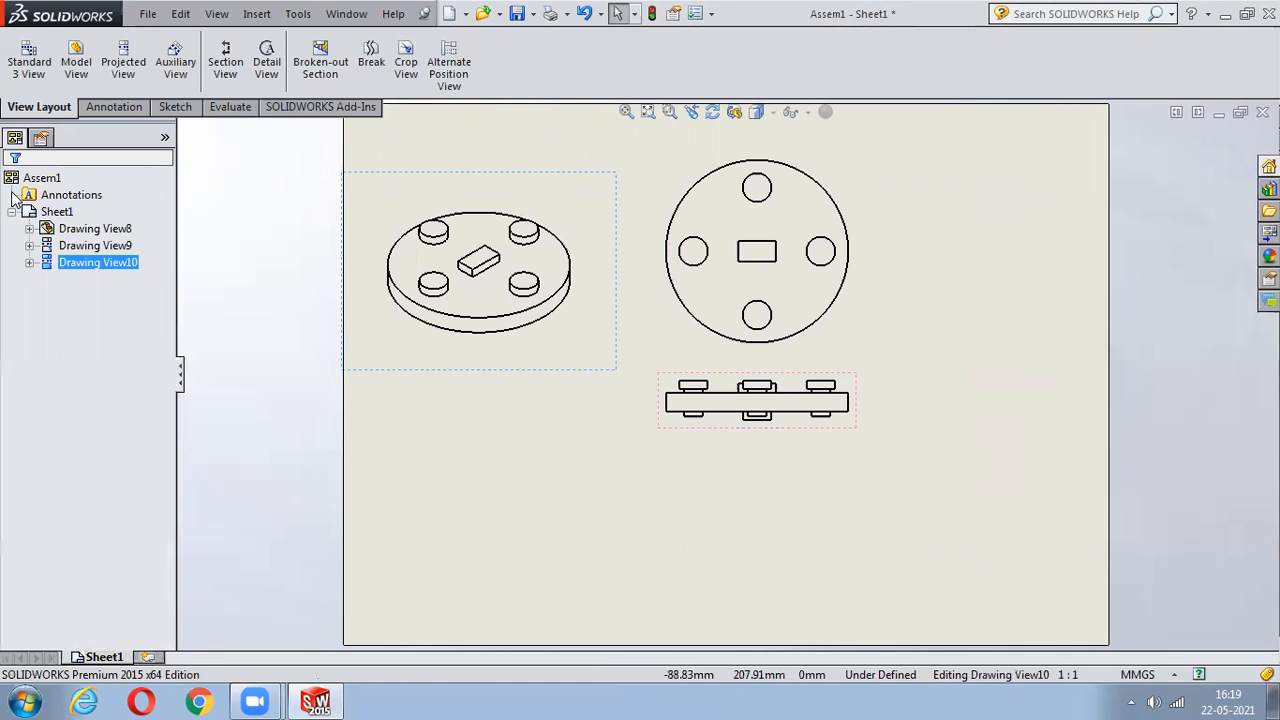
# - Place an auxiliary view directly below the isometric view, projected from its lower edge, and undo it
pyautogui.click(118, 68)
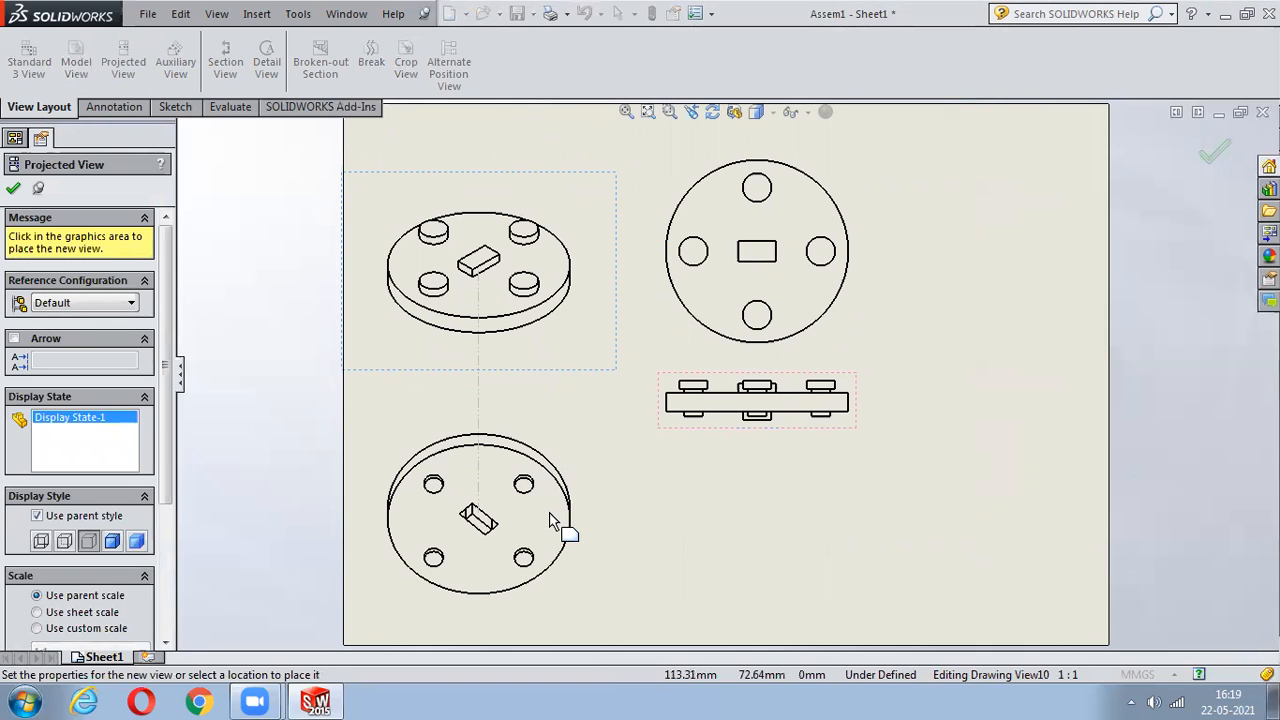
pyautogui.press('Escape')
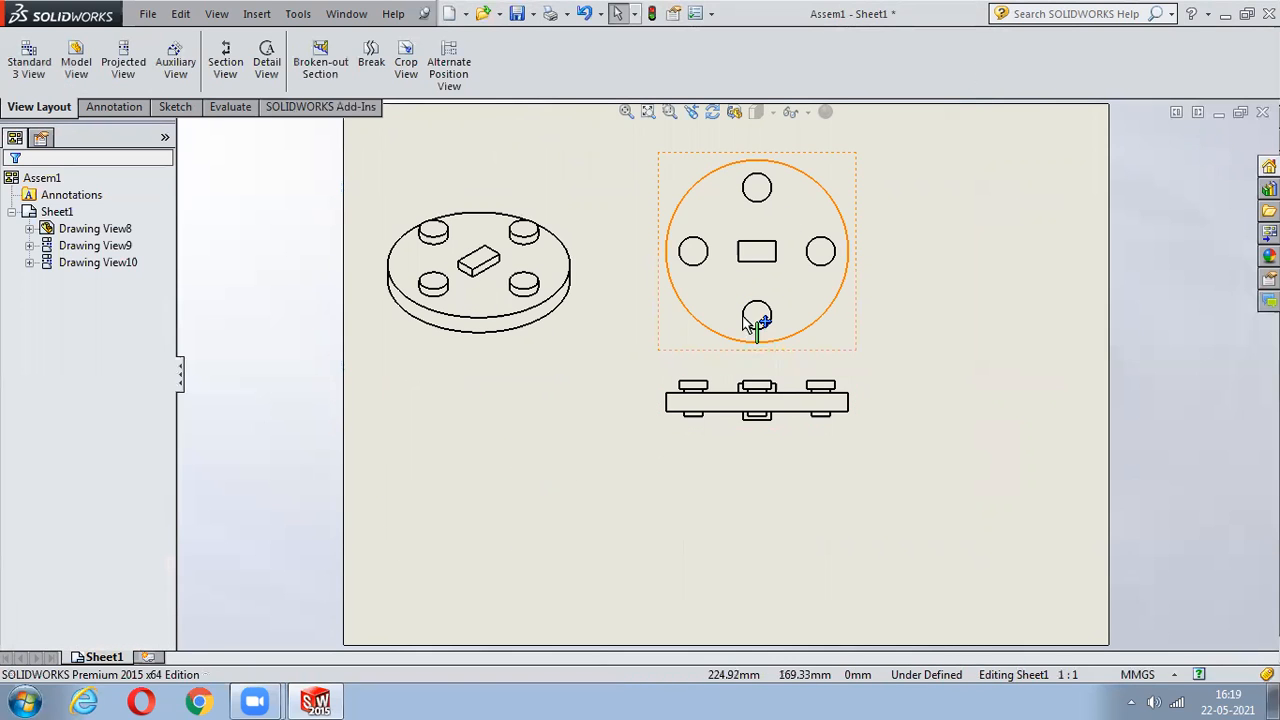
pyautogui.click(175, 65)
pyautogui.click(513, 312)
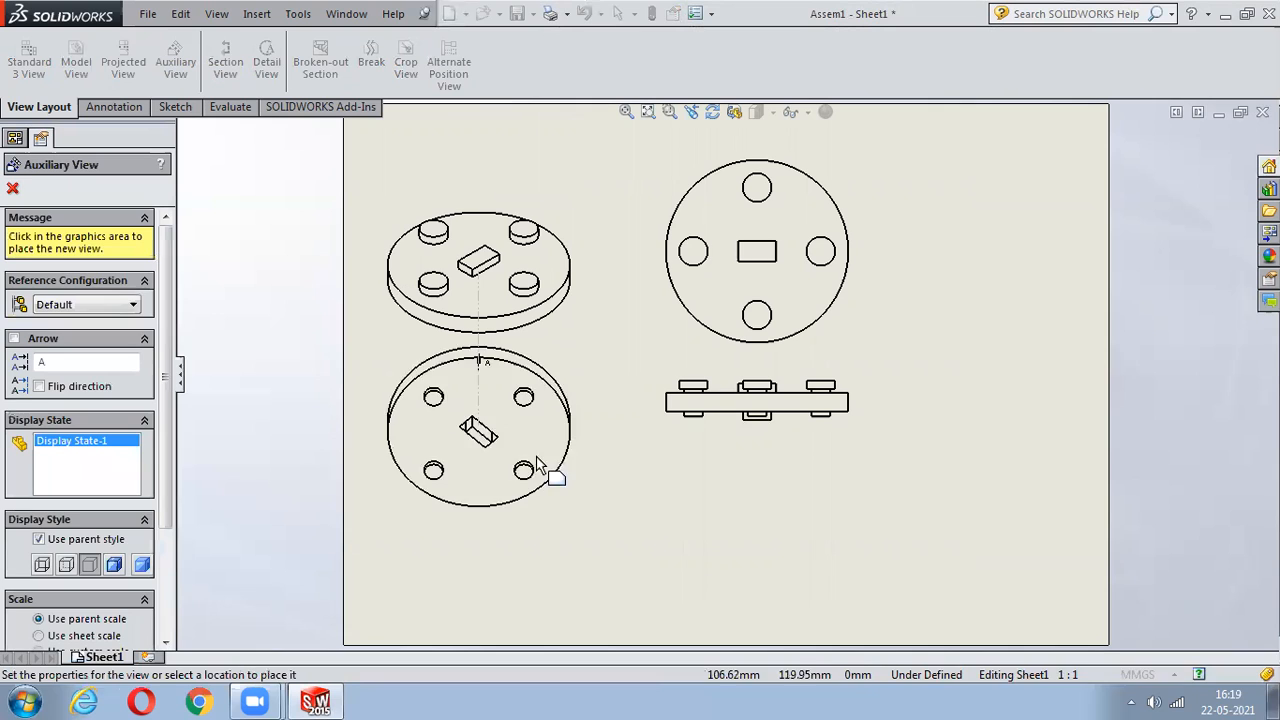
pyautogui.click(550, 475)
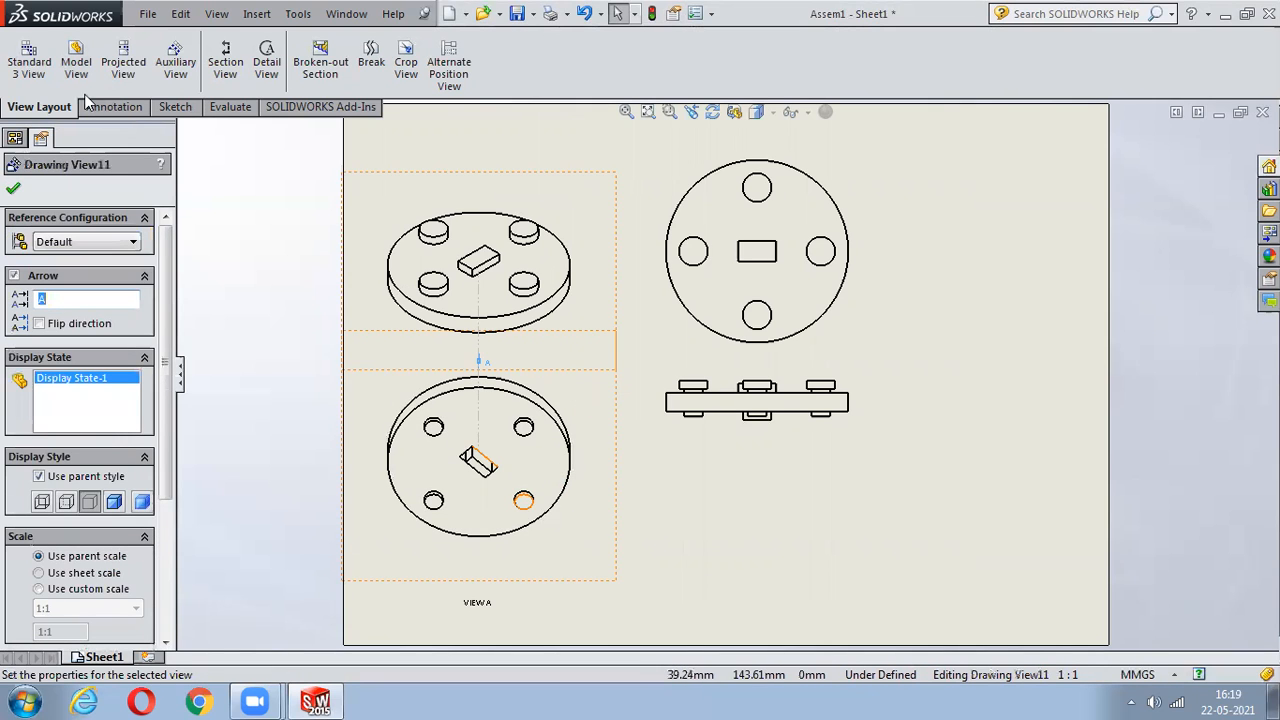
pyautogui.hotkey('ctrl', 'z')
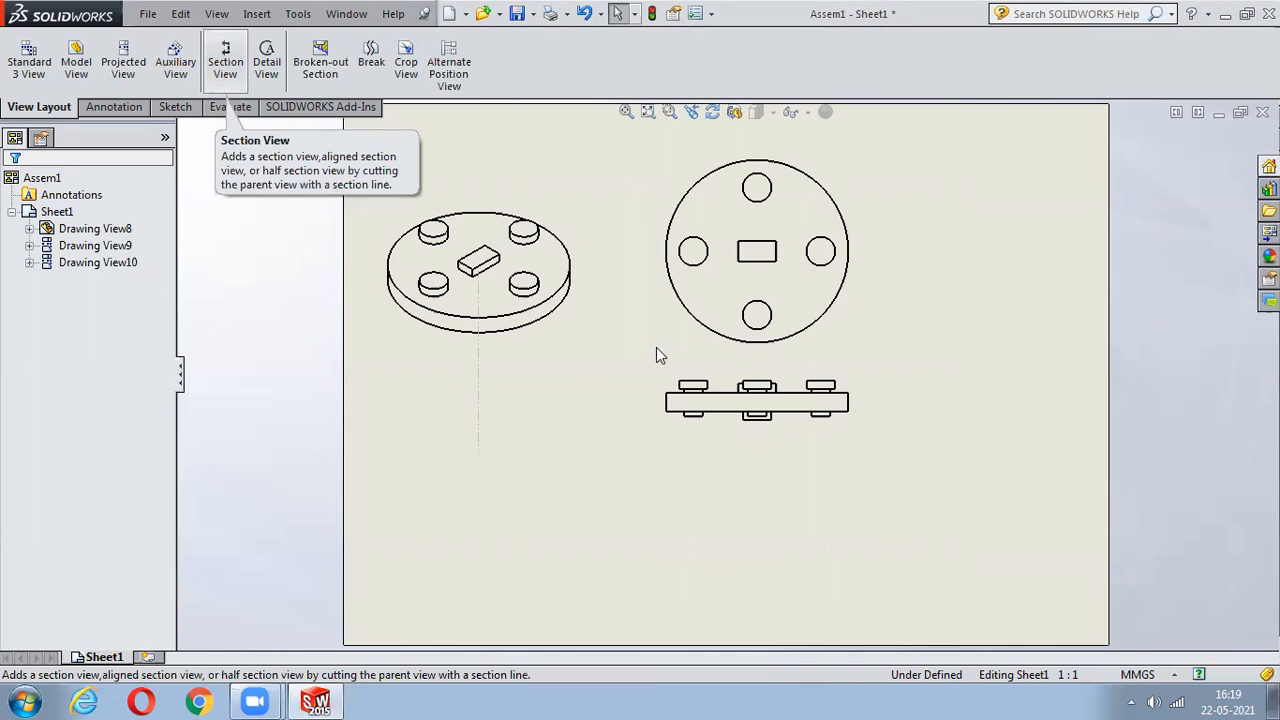
# - Delete the projected circular view and the projected isometric view, keeping the front view
pyautogui.scroll(-4, 786, 400)
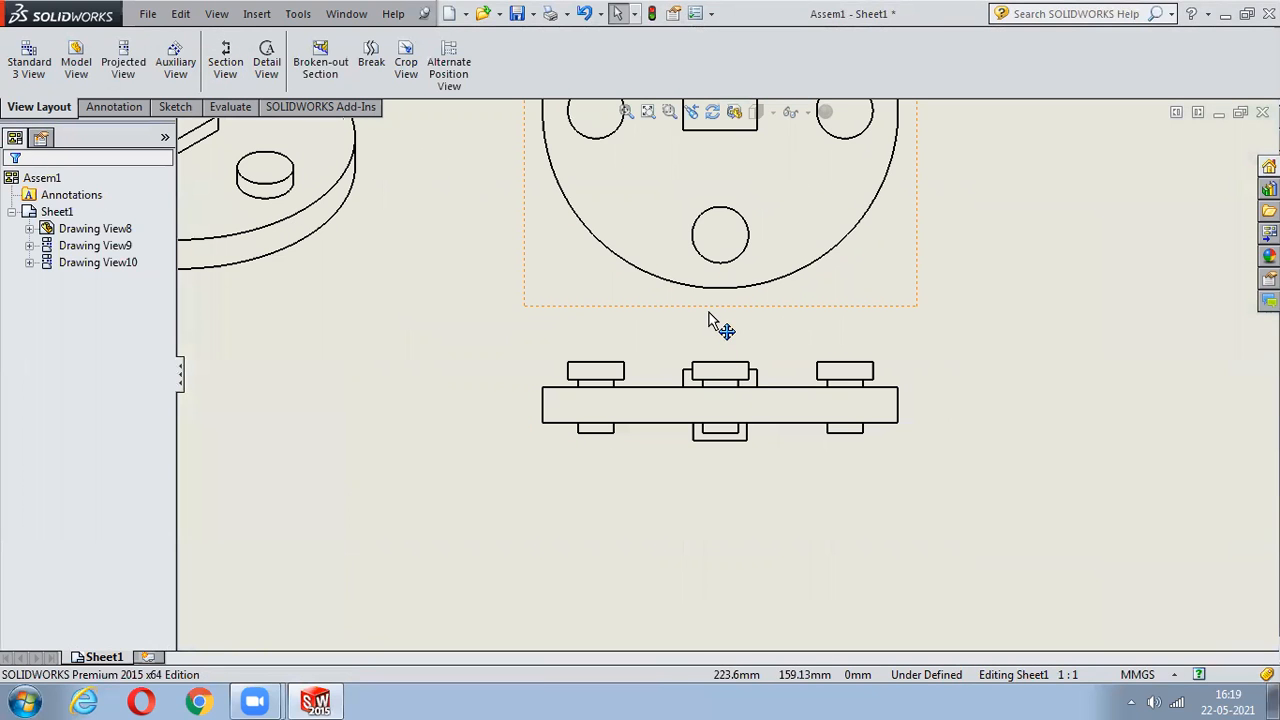
pyautogui.click(708, 318)
pyautogui.press('Delete')
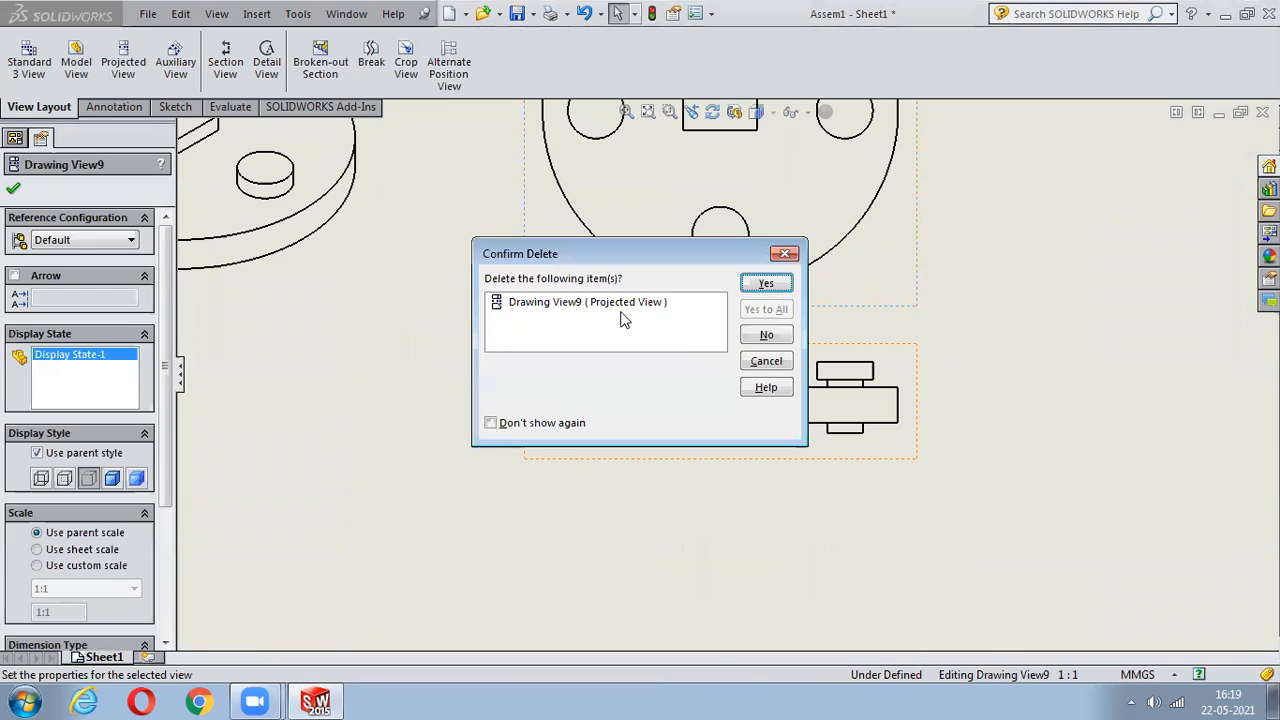
pyautogui.click(763, 283)
pyautogui.click(332, 258)
pyautogui.press('Delete')
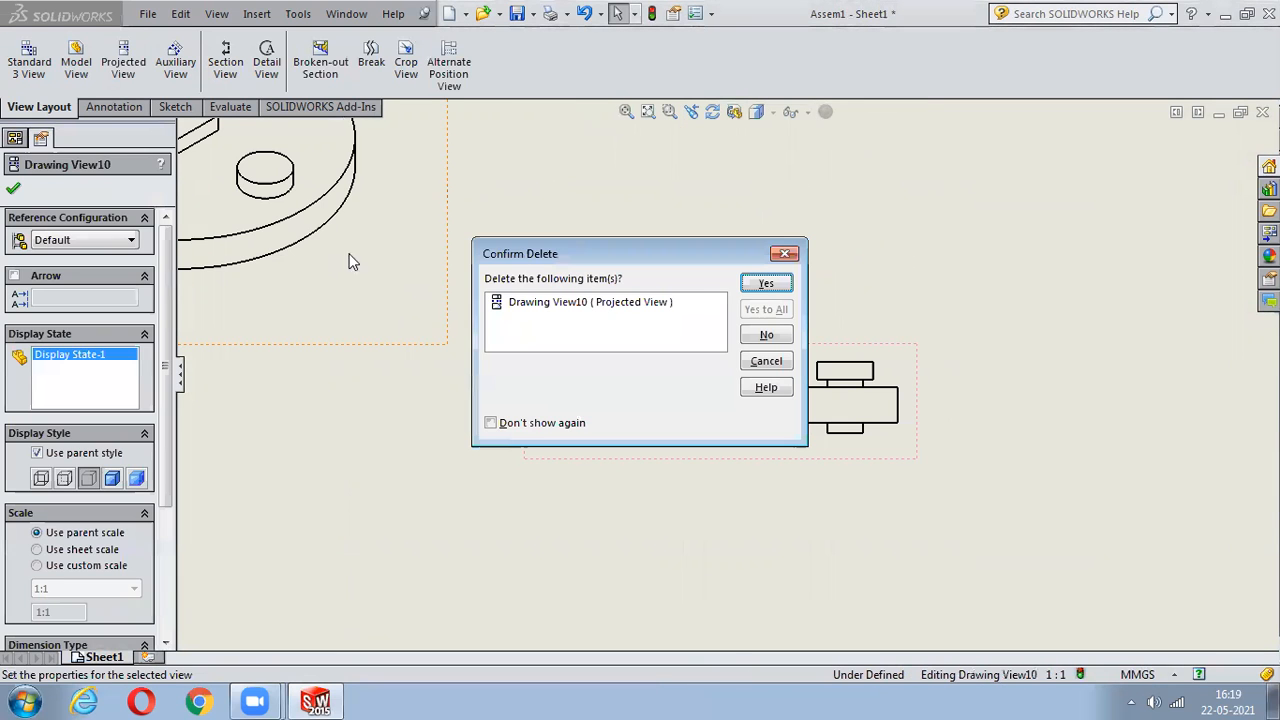
pyautogui.click(763, 284)
# - Create a vertical section view through the front view's middle bolt, place it to the right of that view, and undo it
pyautogui.click(225, 62)
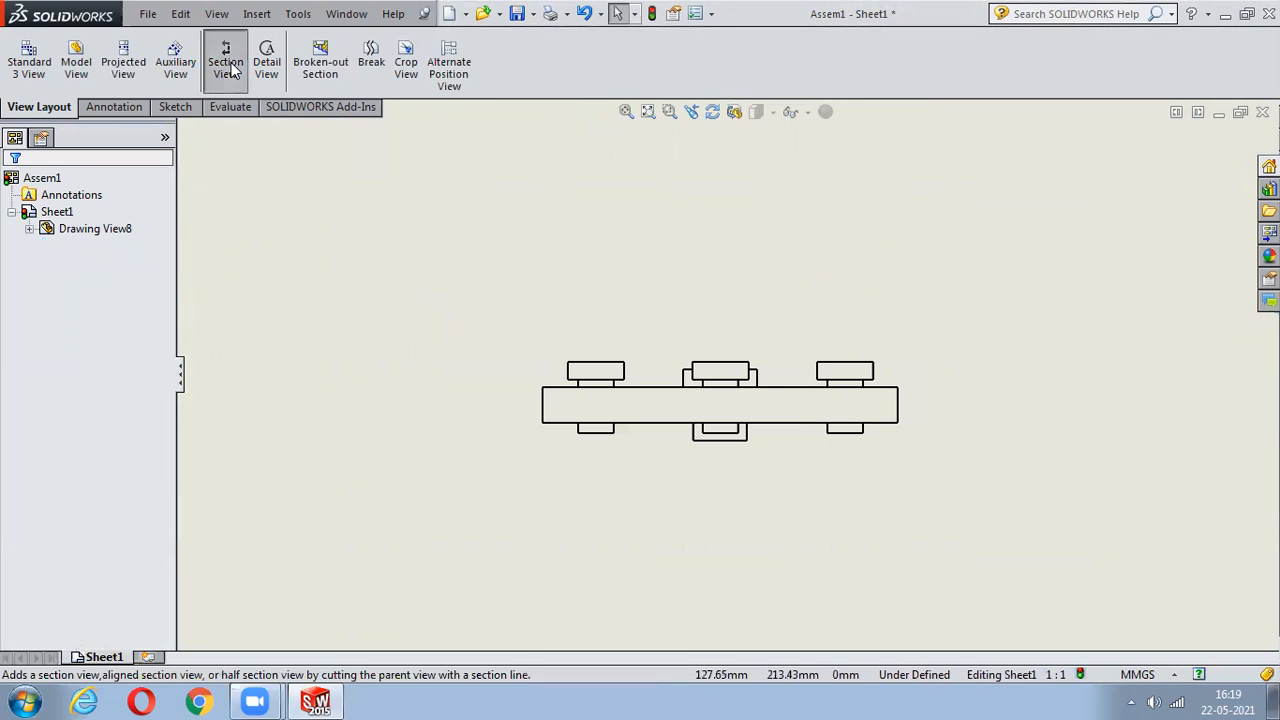
pyautogui.click(718, 340)
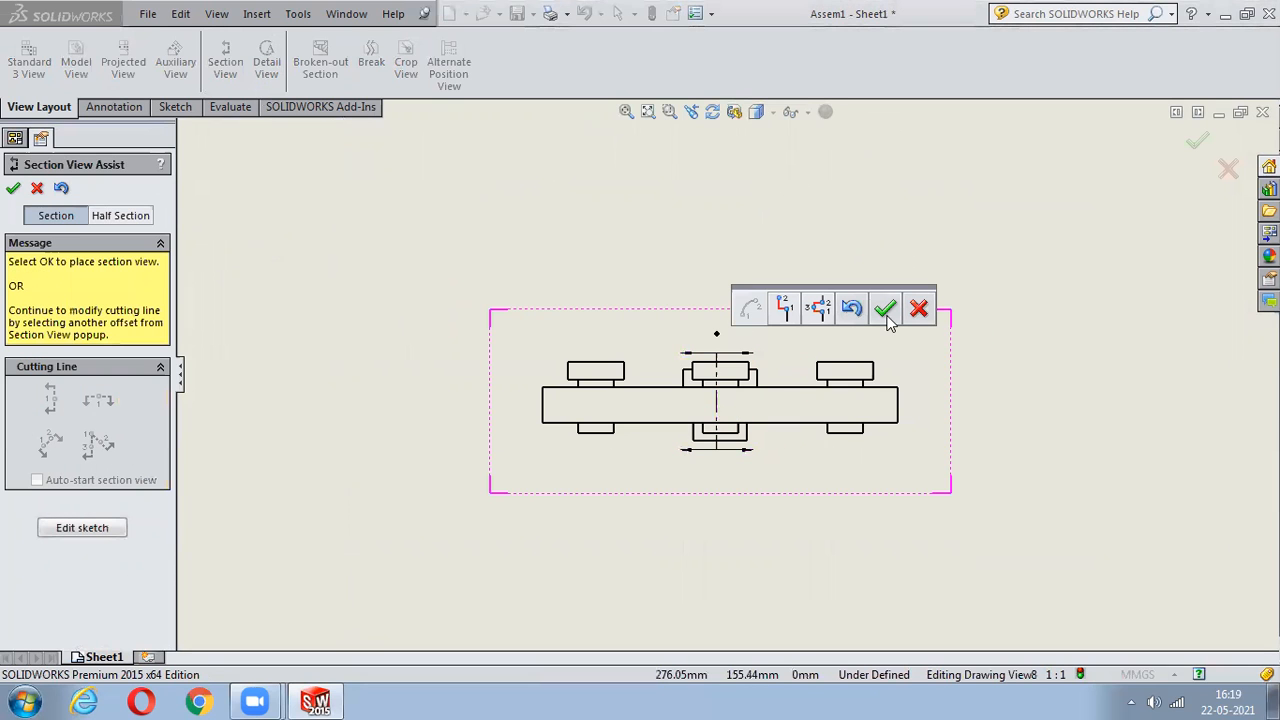
pyautogui.click(885, 311)
pyautogui.click(658, 428)
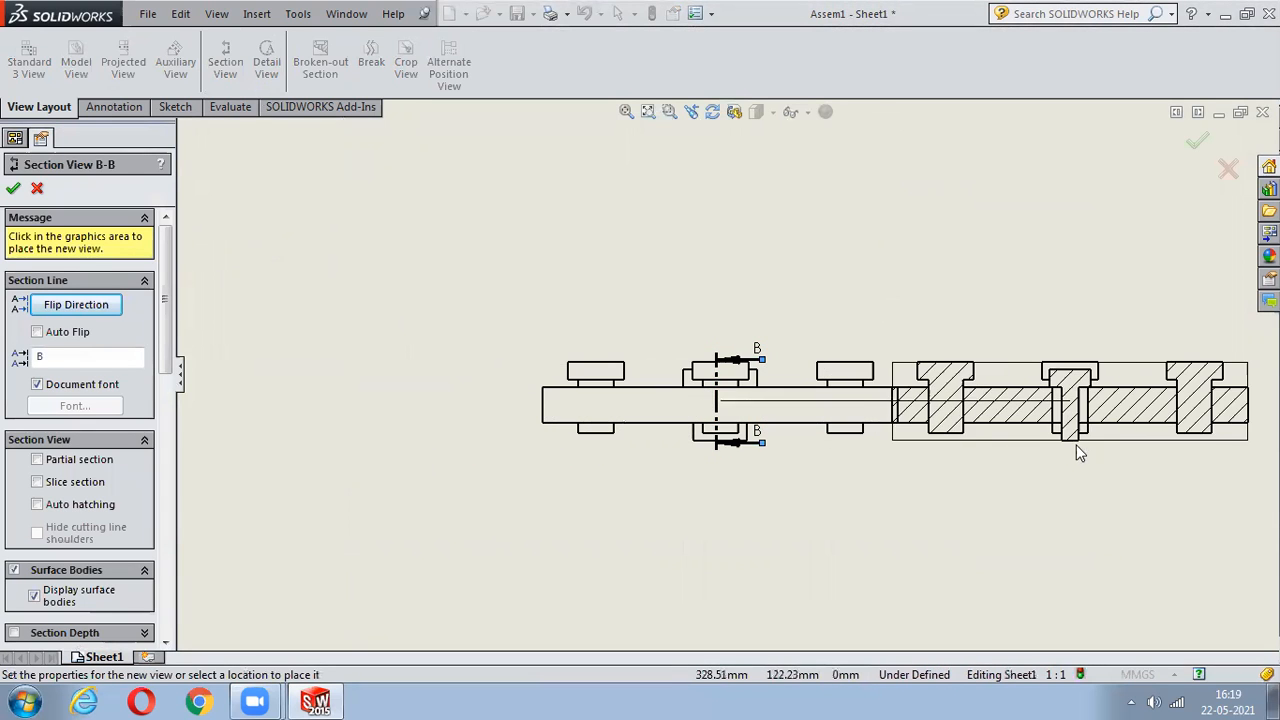
pyautogui.scroll(-2, 1074, 445)
pyautogui.scroll(3, 1074, 453)
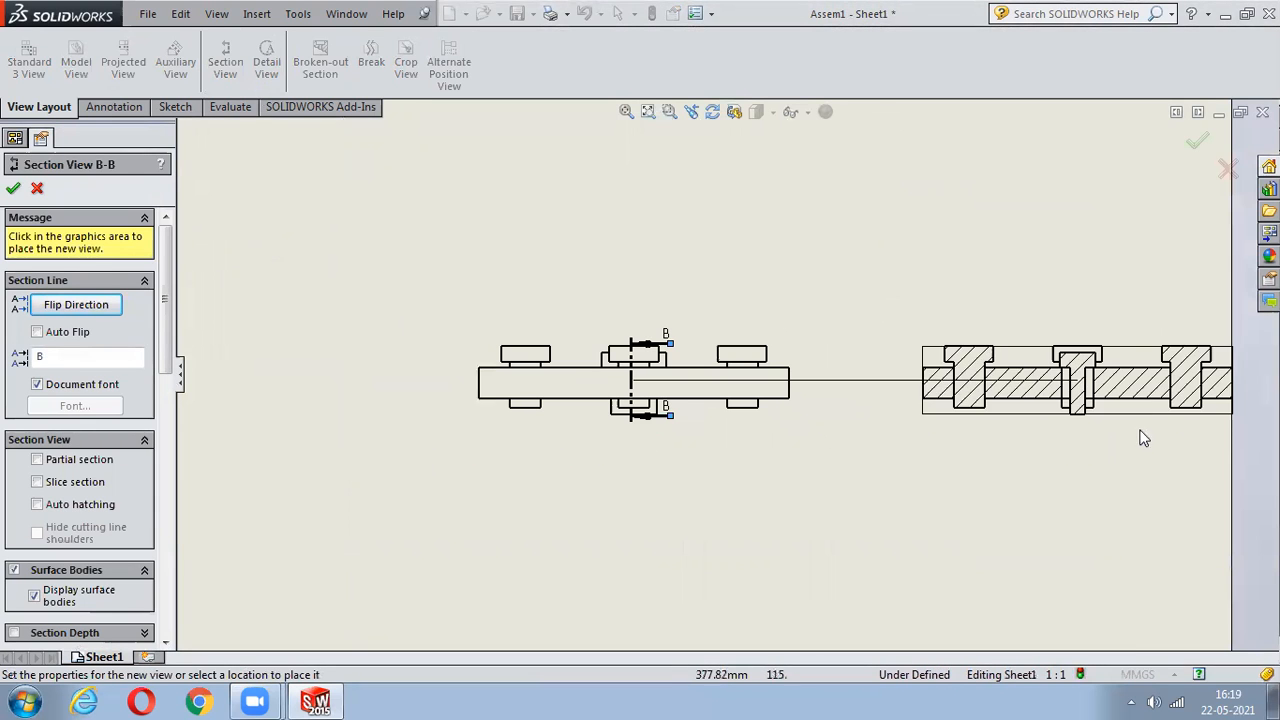
pyautogui.click(1055, 433)
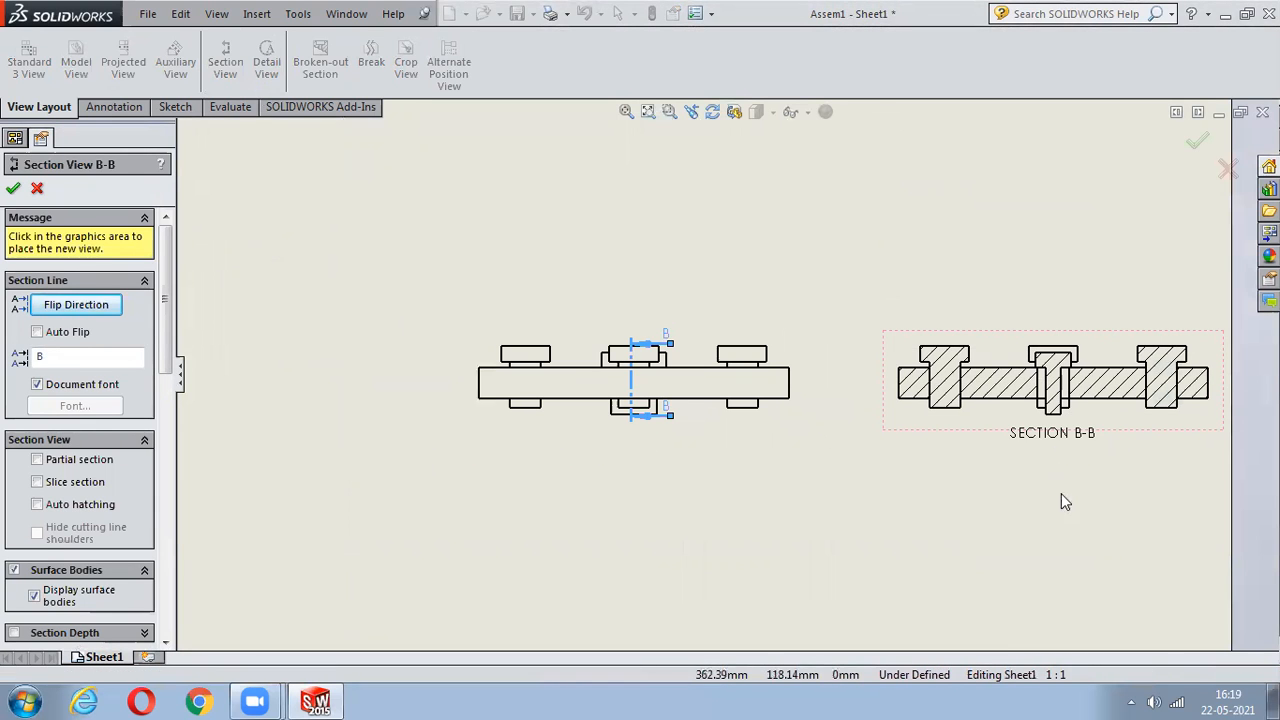
pyautogui.click(832, 549)
pyautogui.scroll(3, 830, 548)
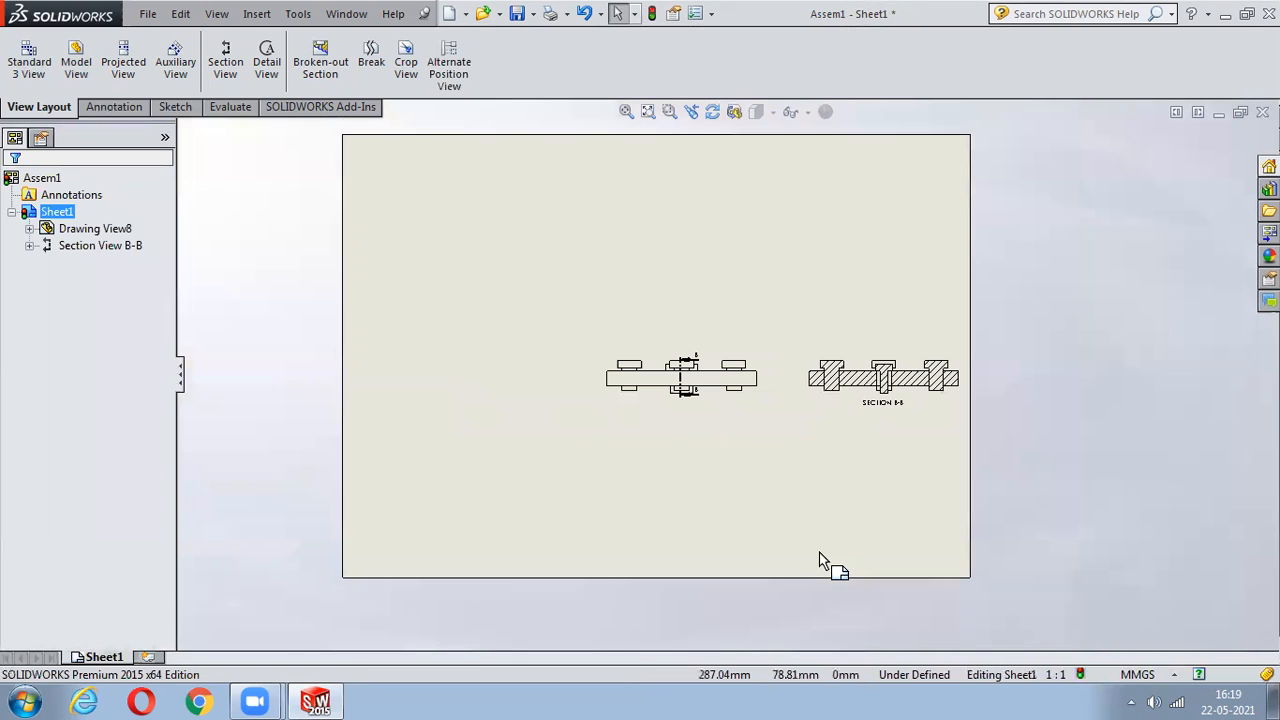
pyautogui.hotkey('ctrl', 'z')
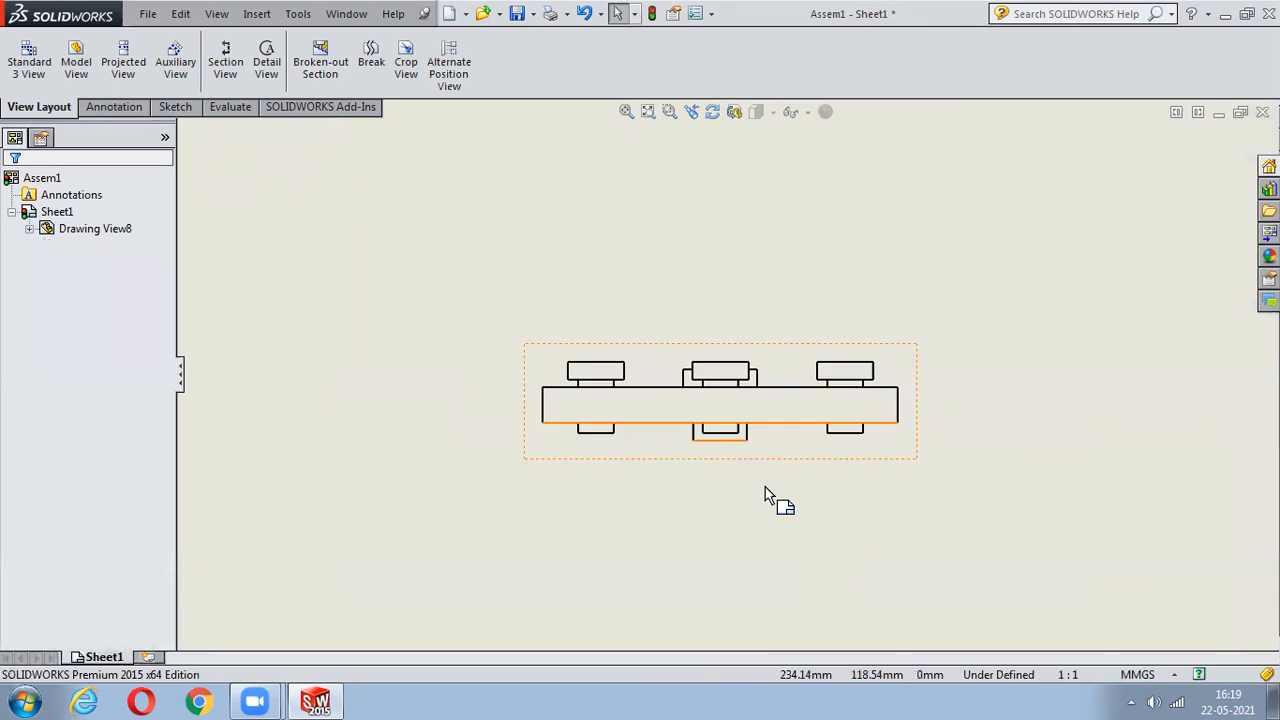
# - Create a vertical section view cut between the front view's left and middle bolts, place it to the left, and undo it
pyautogui.scroll(-3, 766, 494)
pyautogui.scroll(3, 766, 494)
pyautogui.scroll(3, 766, 494)
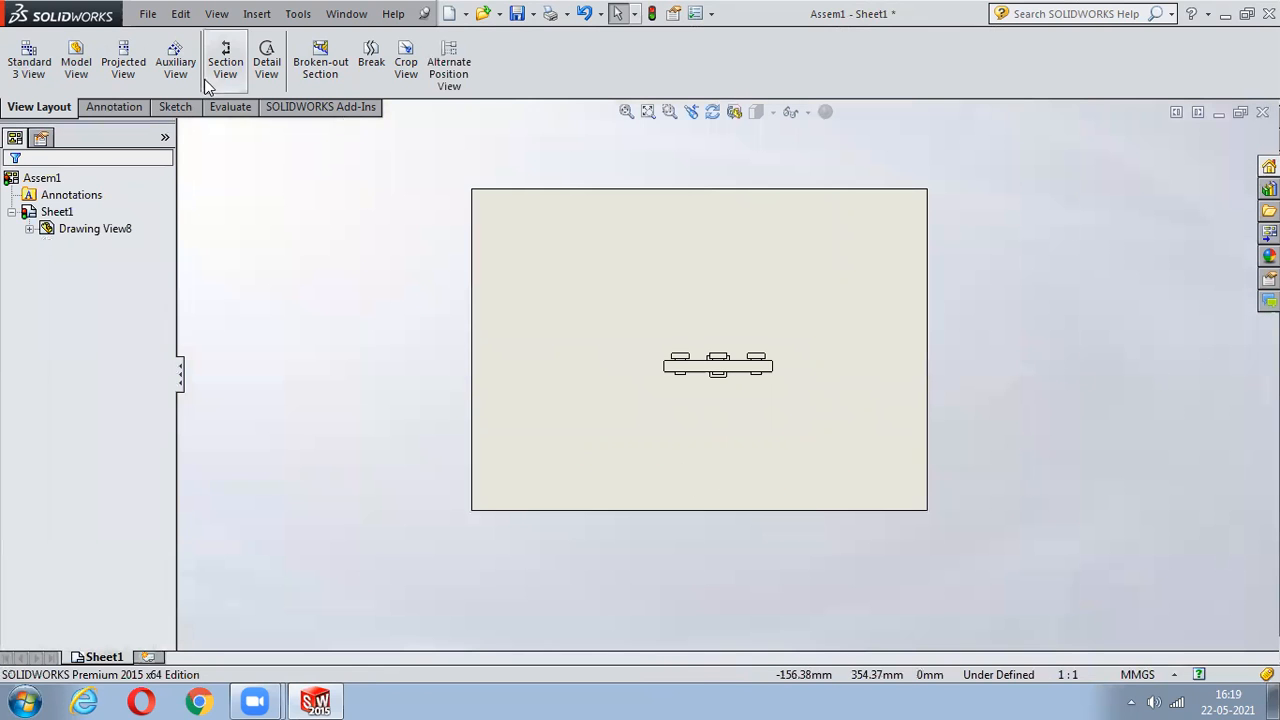
pyautogui.click(225, 62)
pyautogui.click(700, 400)
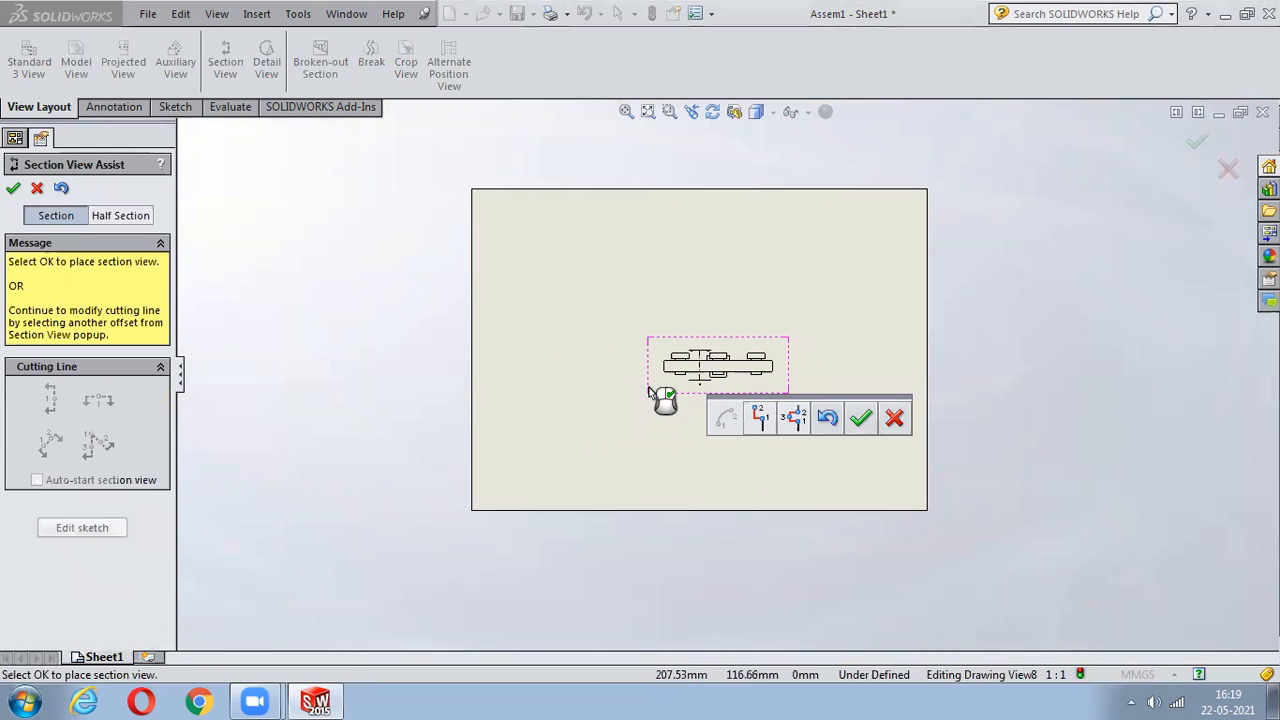
pyautogui.click(860, 418)
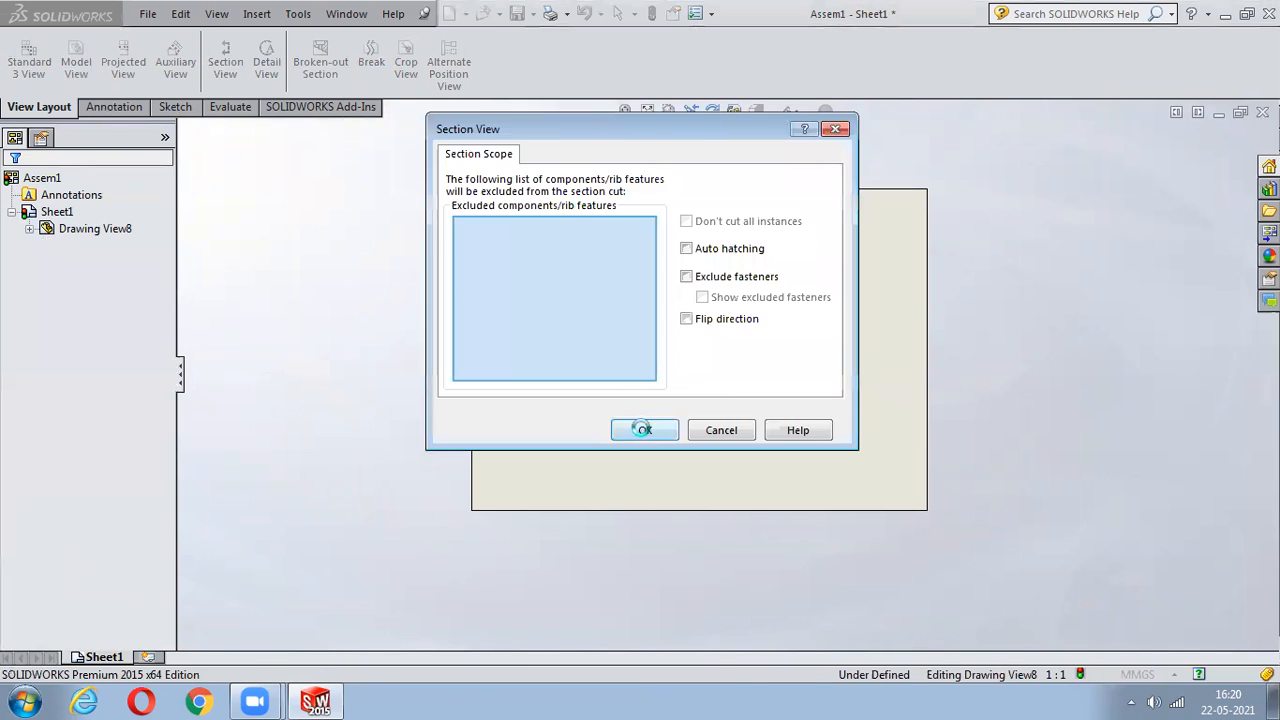
pyautogui.click(641, 427)
pyautogui.click(583, 379)
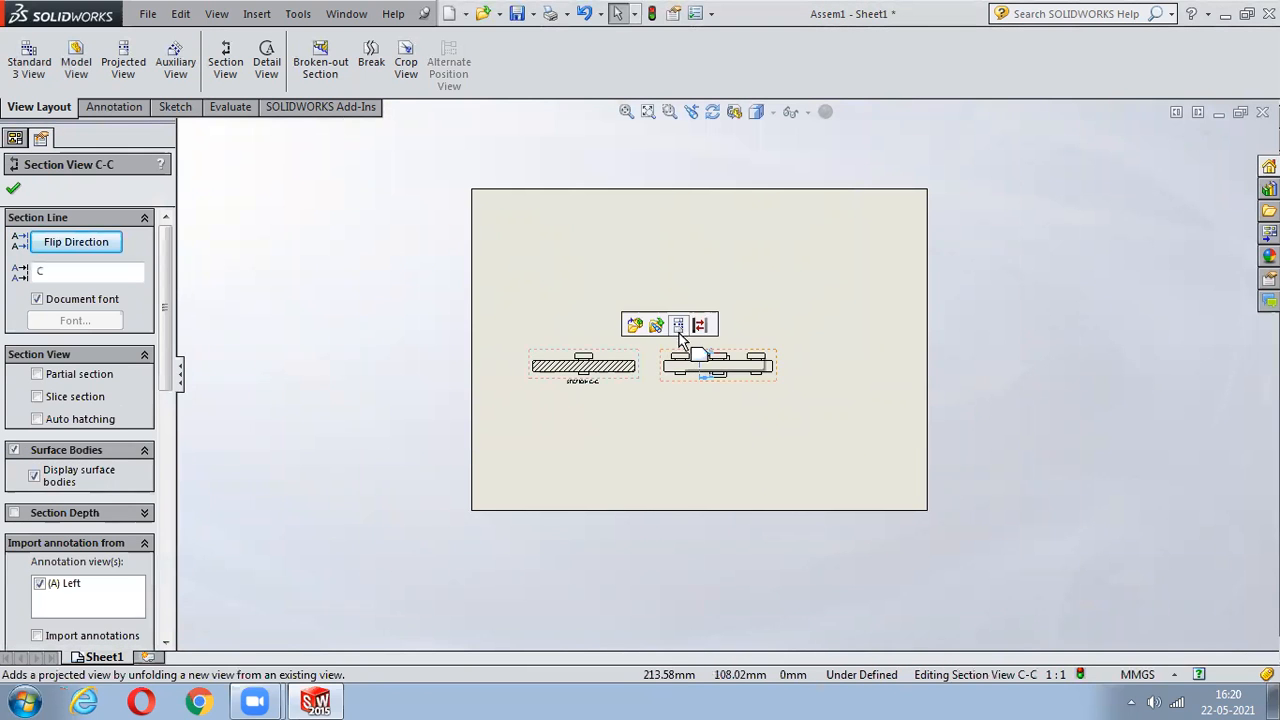
pyautogui.press('f')
pyautogui.click(800, 500)
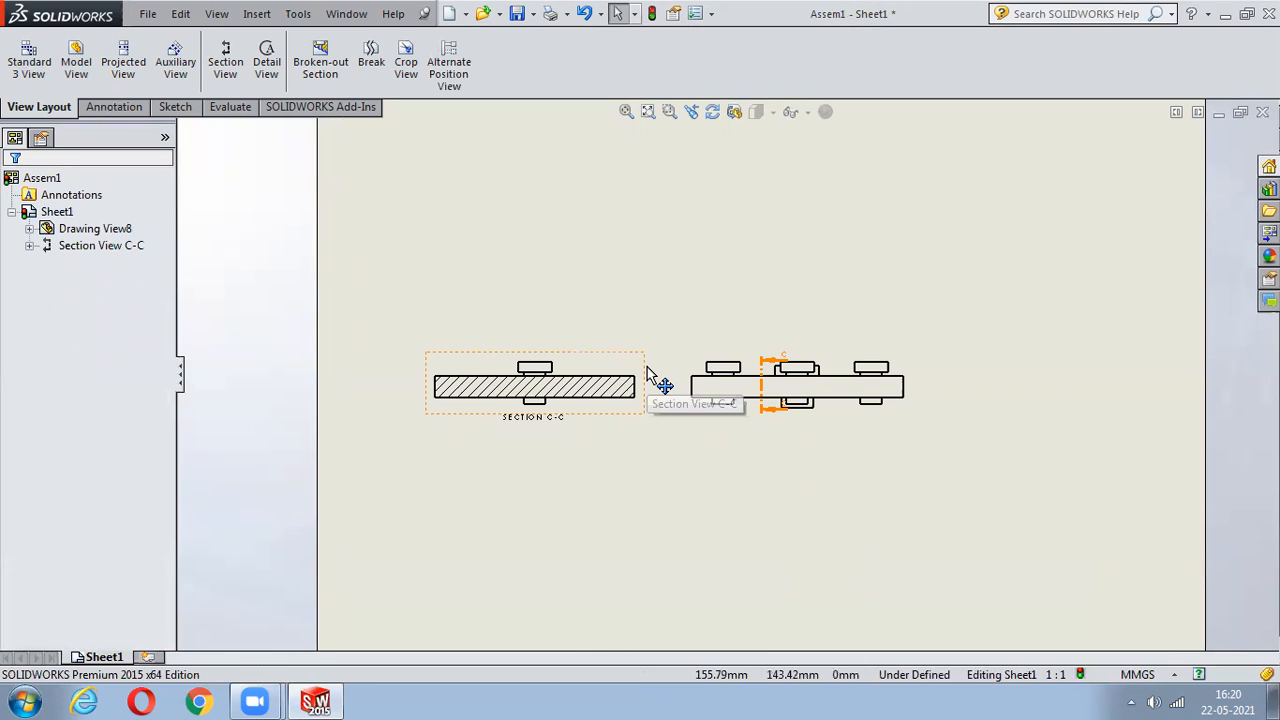
pyautogui.hotkey('ctrl', 'z')
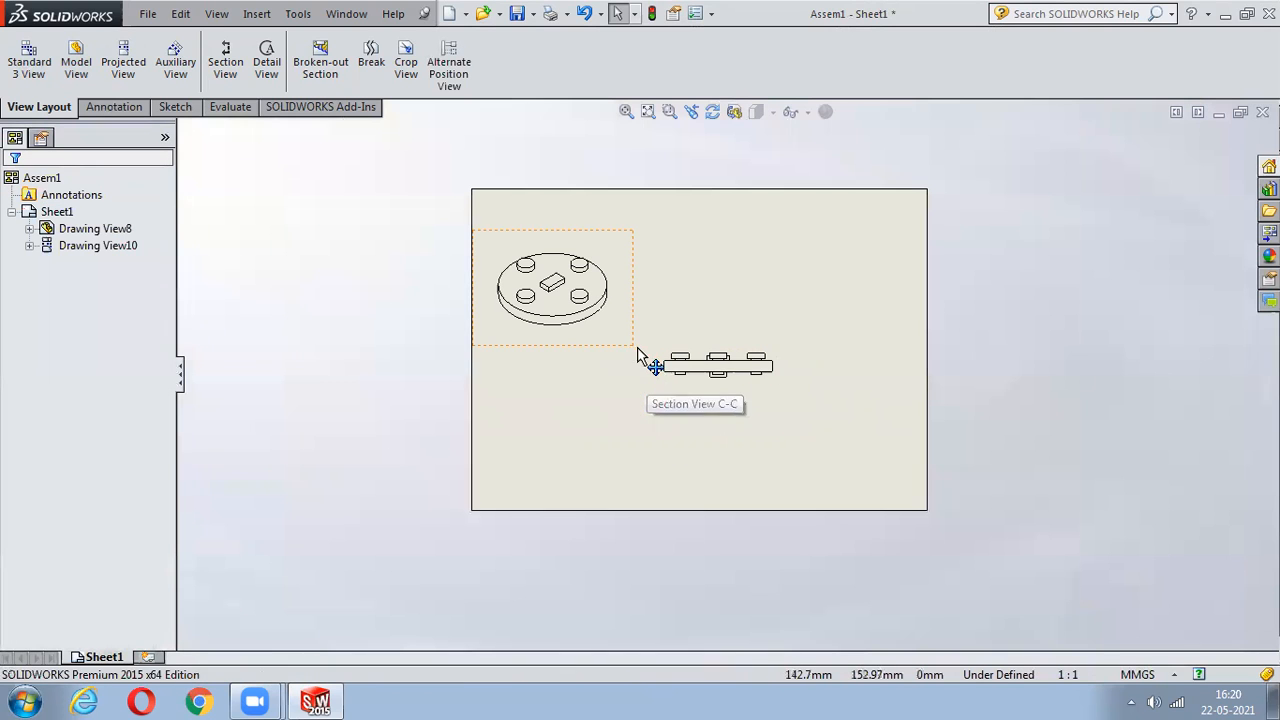
# - Delete the restored isometric projected view from the sheet
pyautogui.click(640, 358)
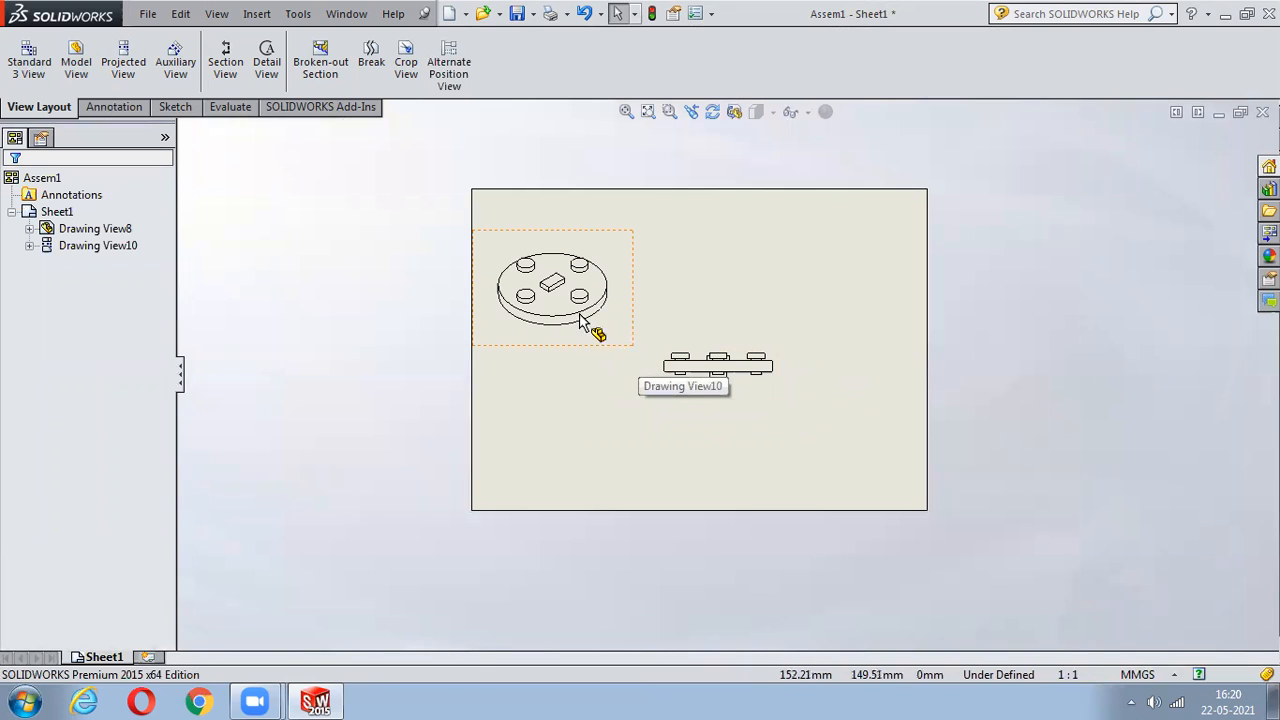
pyautogui.press('Delete')
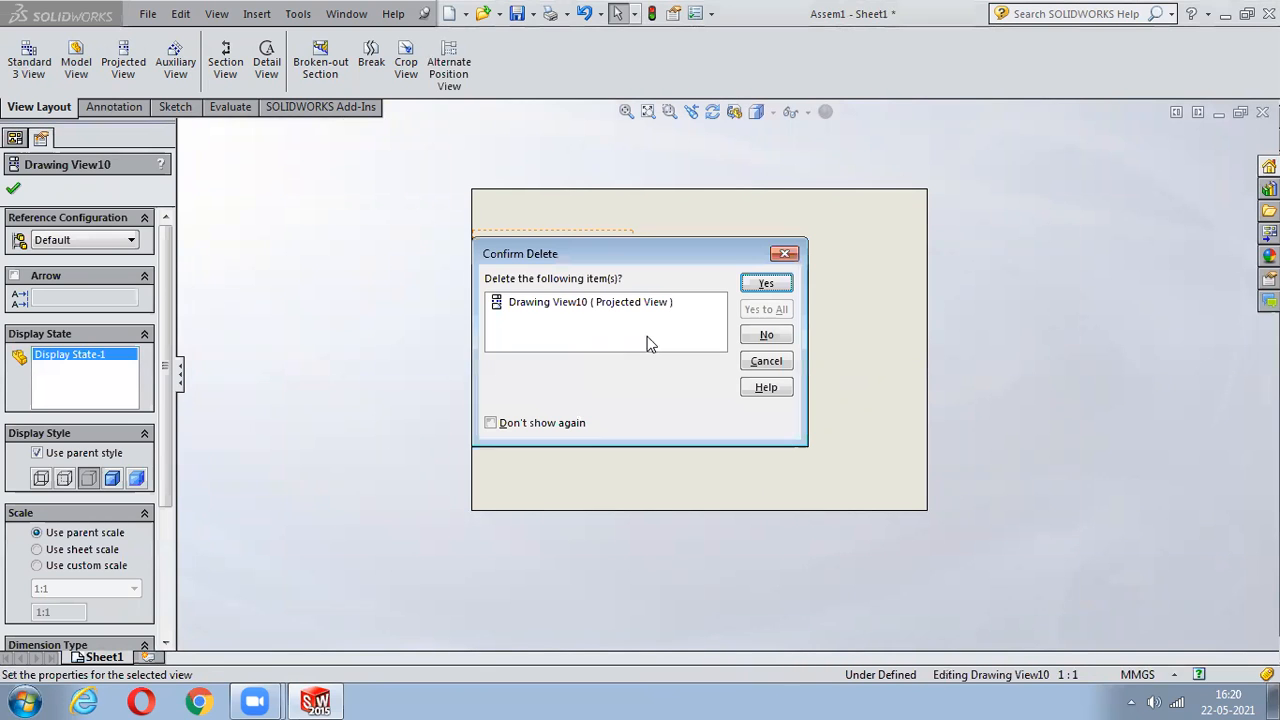
pyautogui.click(766, 284)
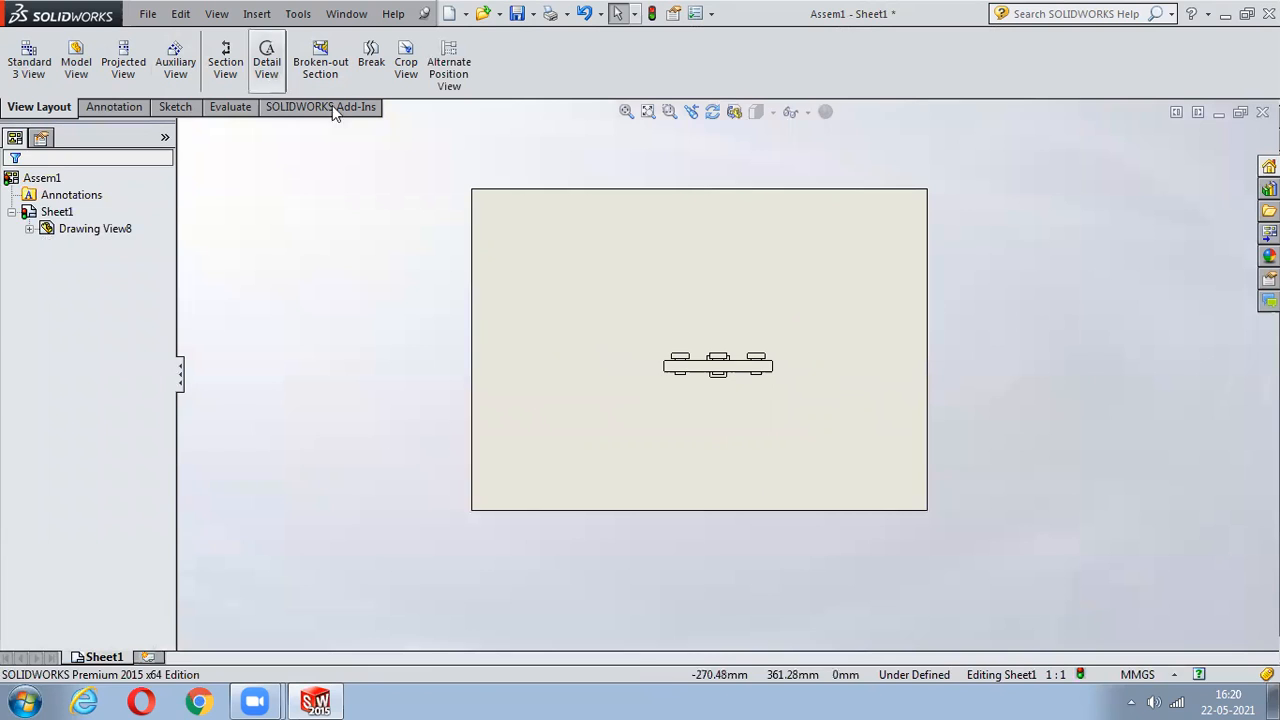
# - Create a 2:1 detail view of the plate's upper-right corner with a circle of about 4.8 mm radius, and undo it
pyautogui.scroll(-8, 789, 366)
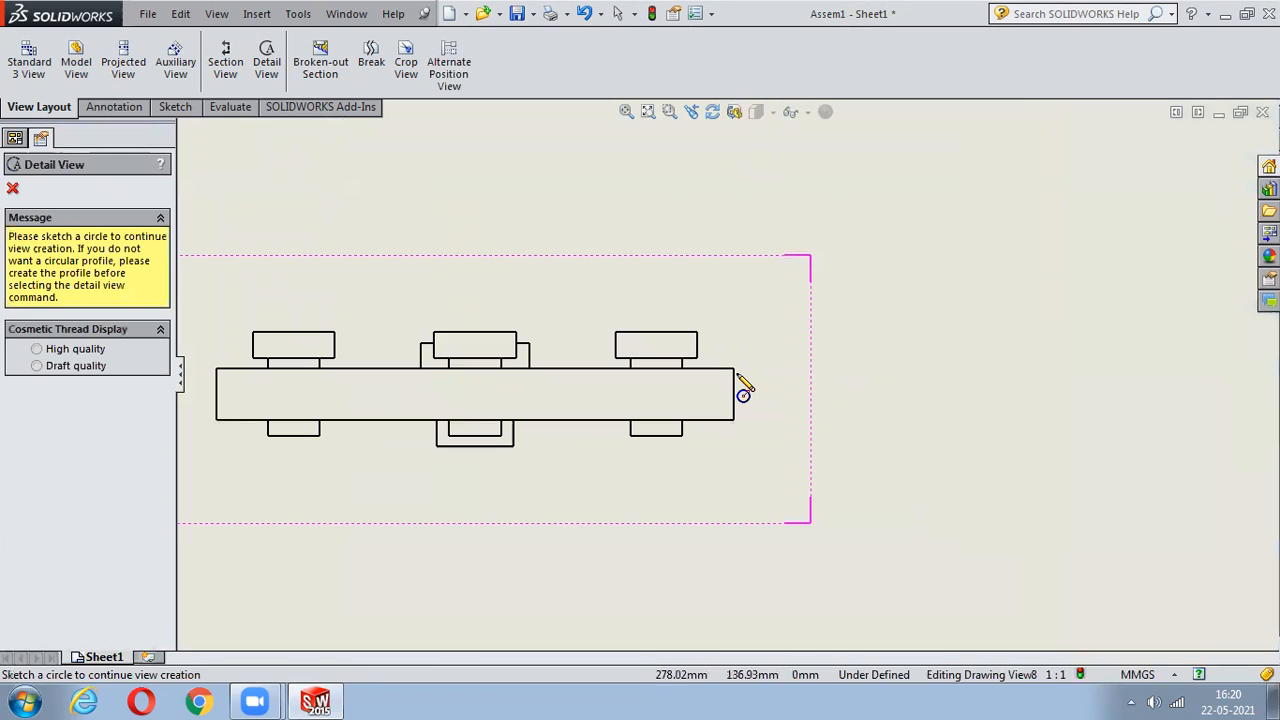
pyautogui.click(734, 369)
pyautogui.click(757, 390)
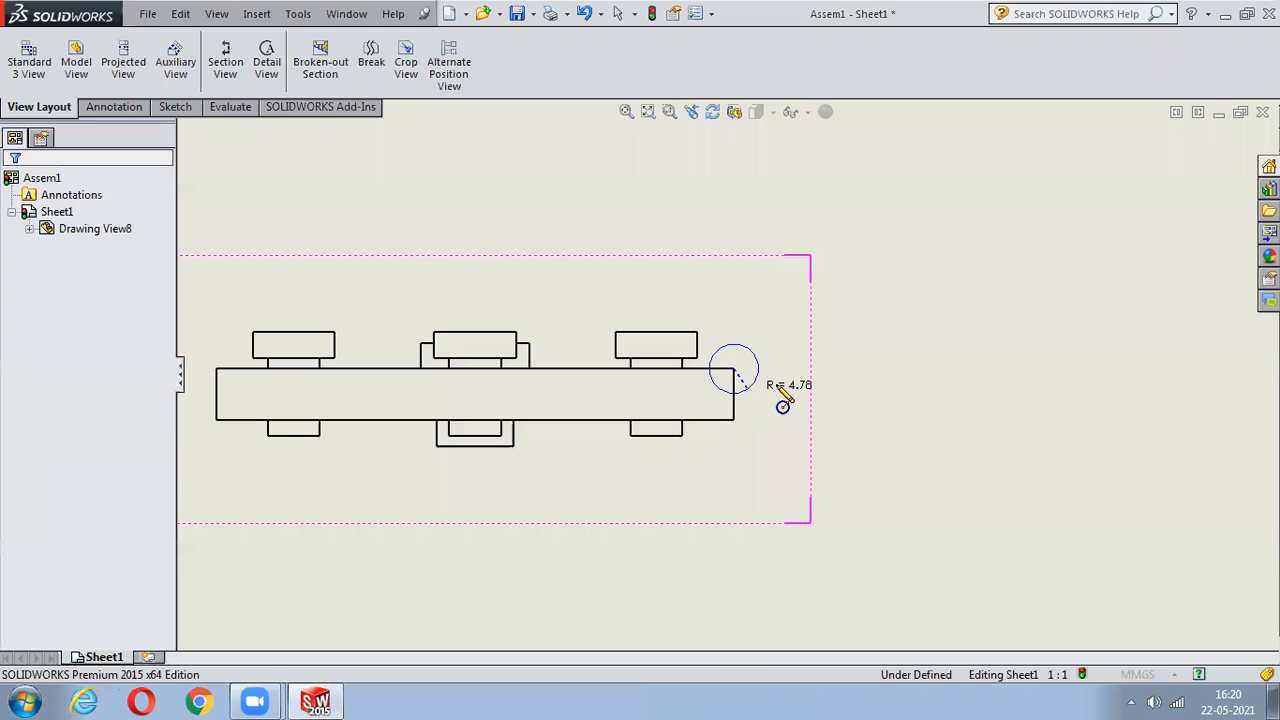
pyautogui.click(920, 223)
pyautogui.rightClick(906, 302)
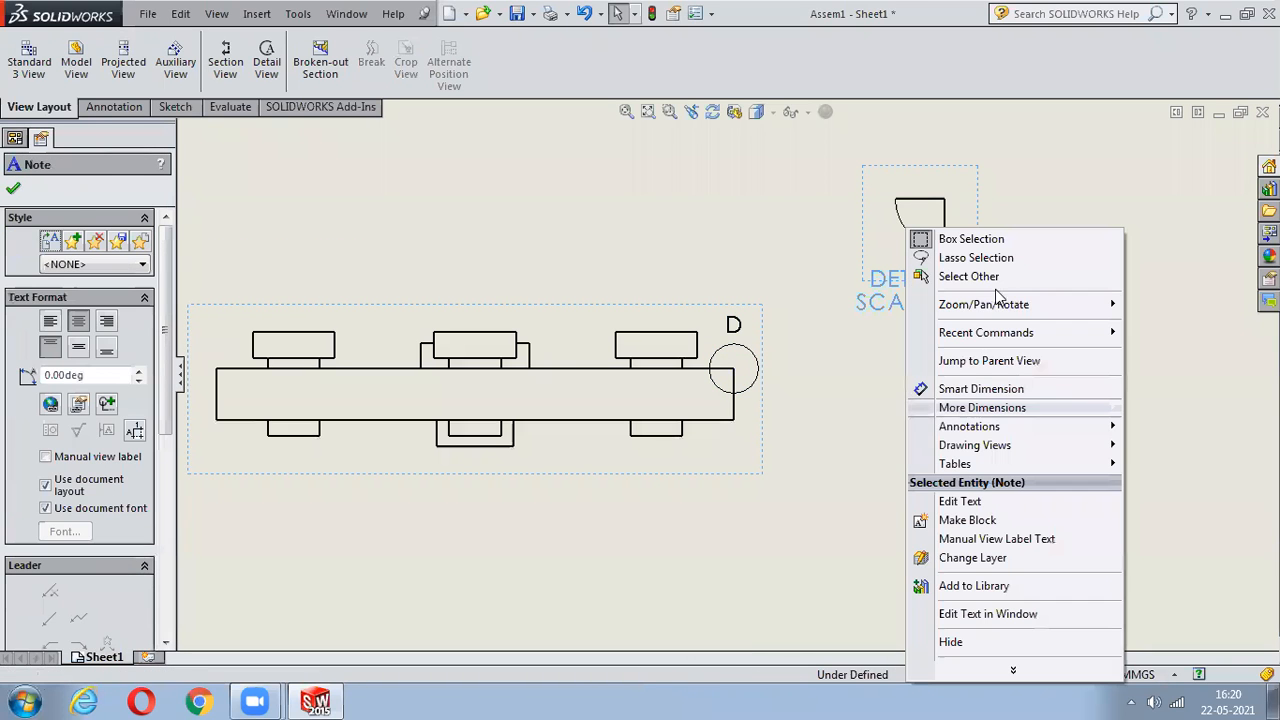
pyautogui.click(840, 498)
pyautogui.scroll(-2, 840, 498)
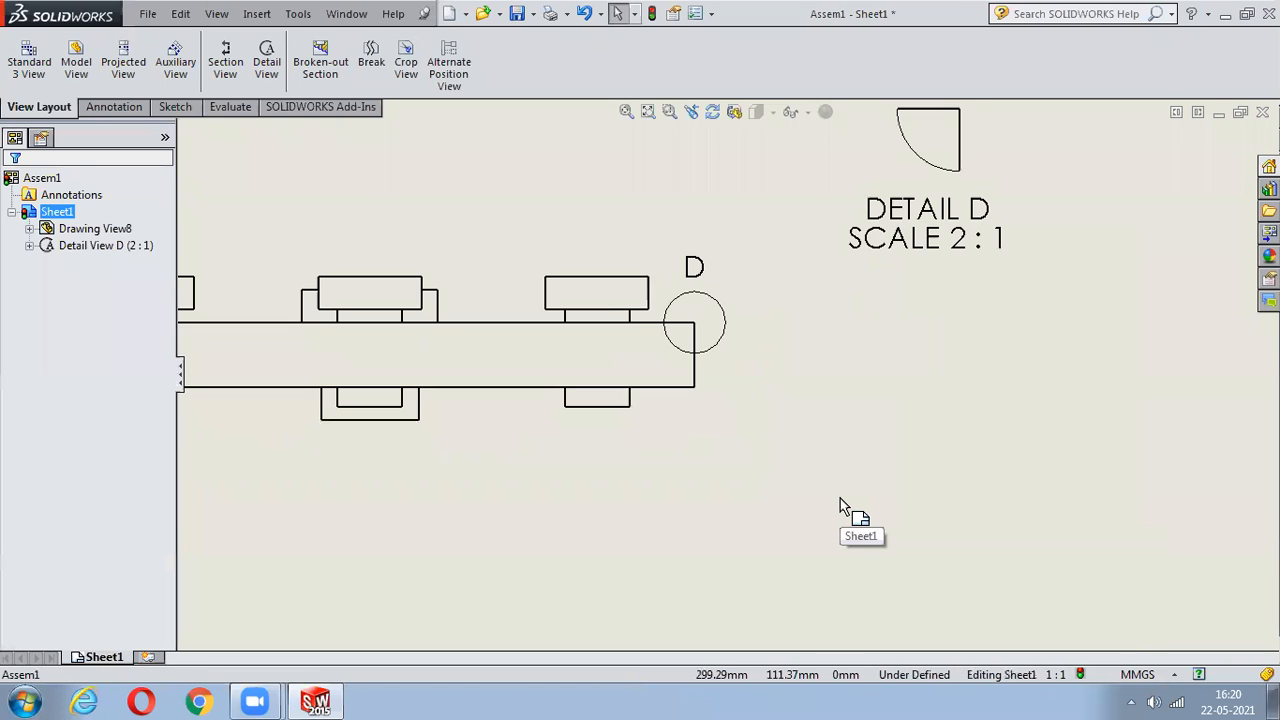
pyautogui.press('f')
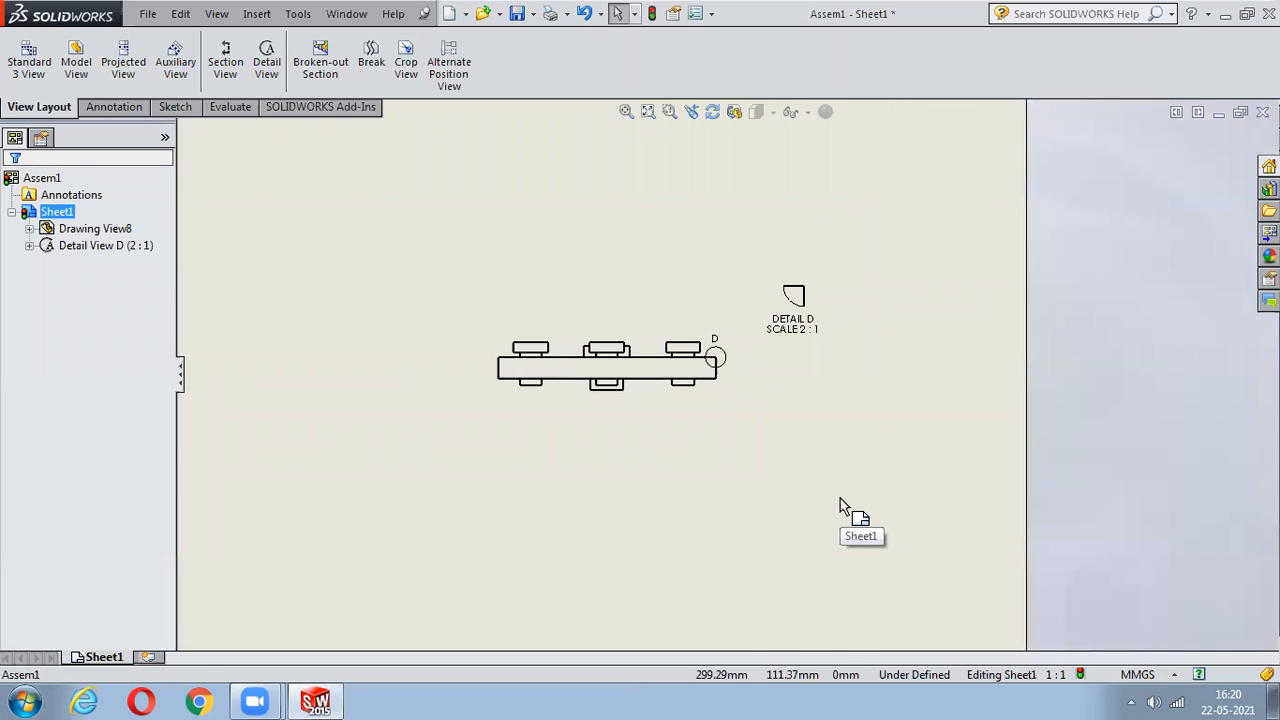
pyautogui.hotkey('ctrl', 'z')
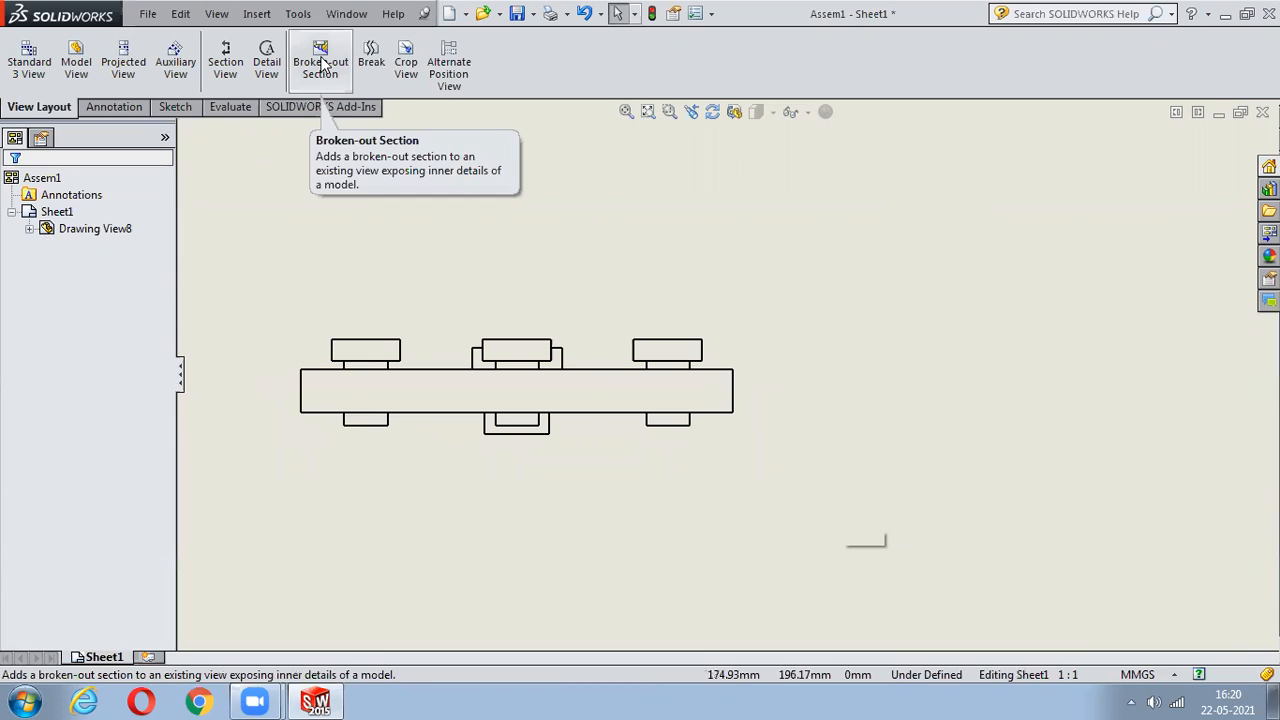
# - Start a broken-out section and sketch an open, nearly horizontal spline across the full width of the front view's plate
pyautogui.scroll(4, 592, 441)
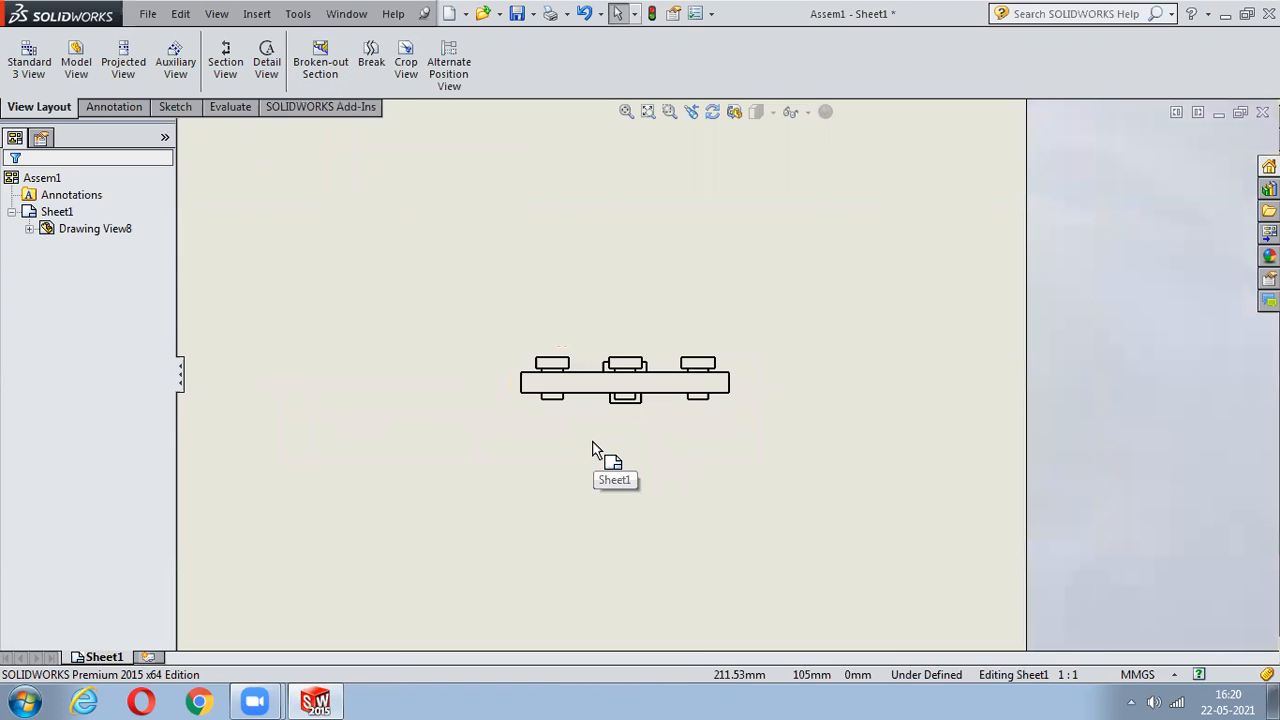
pyautogui.click(321, 86)
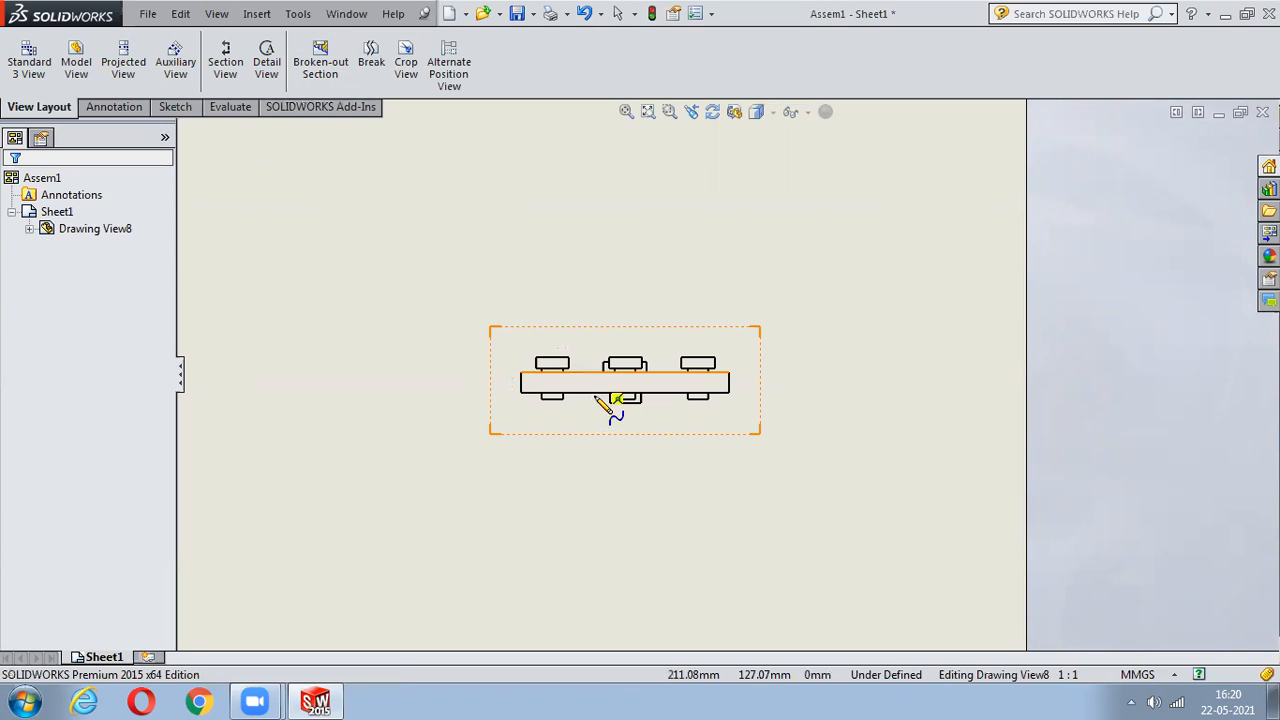
pyautogui.click(507, 382)
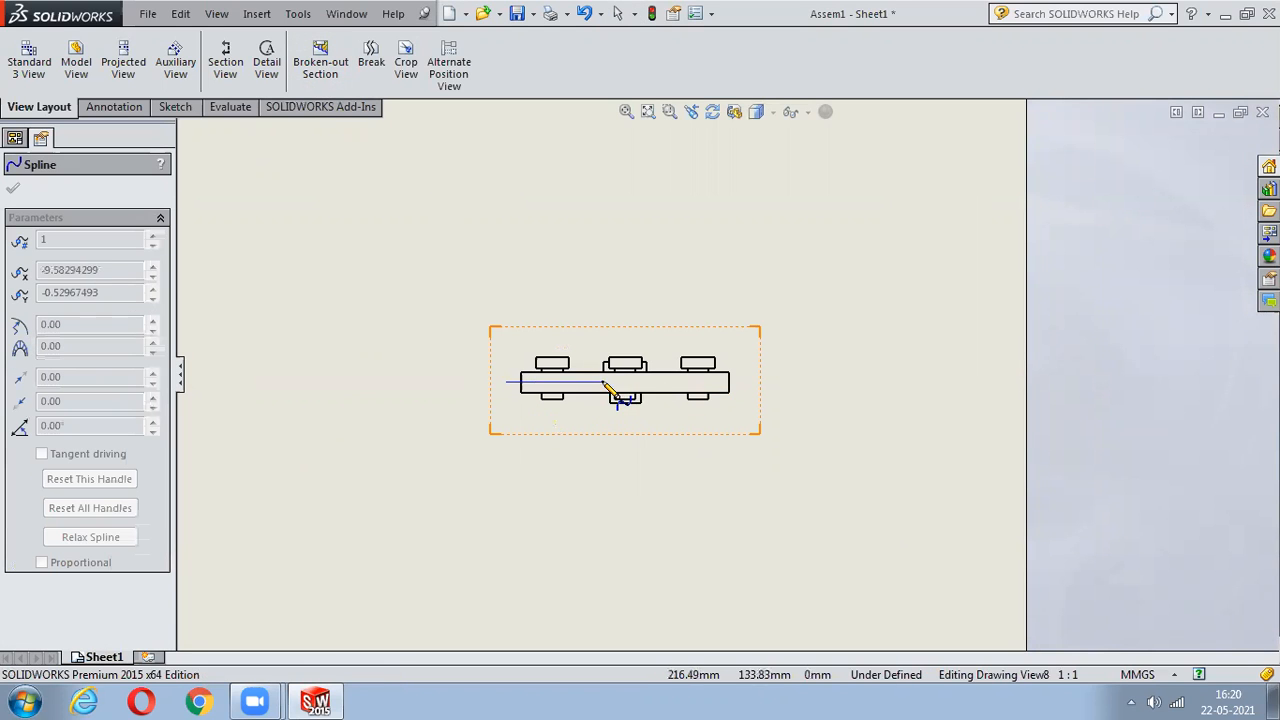
pyautogui.click(674, 384)
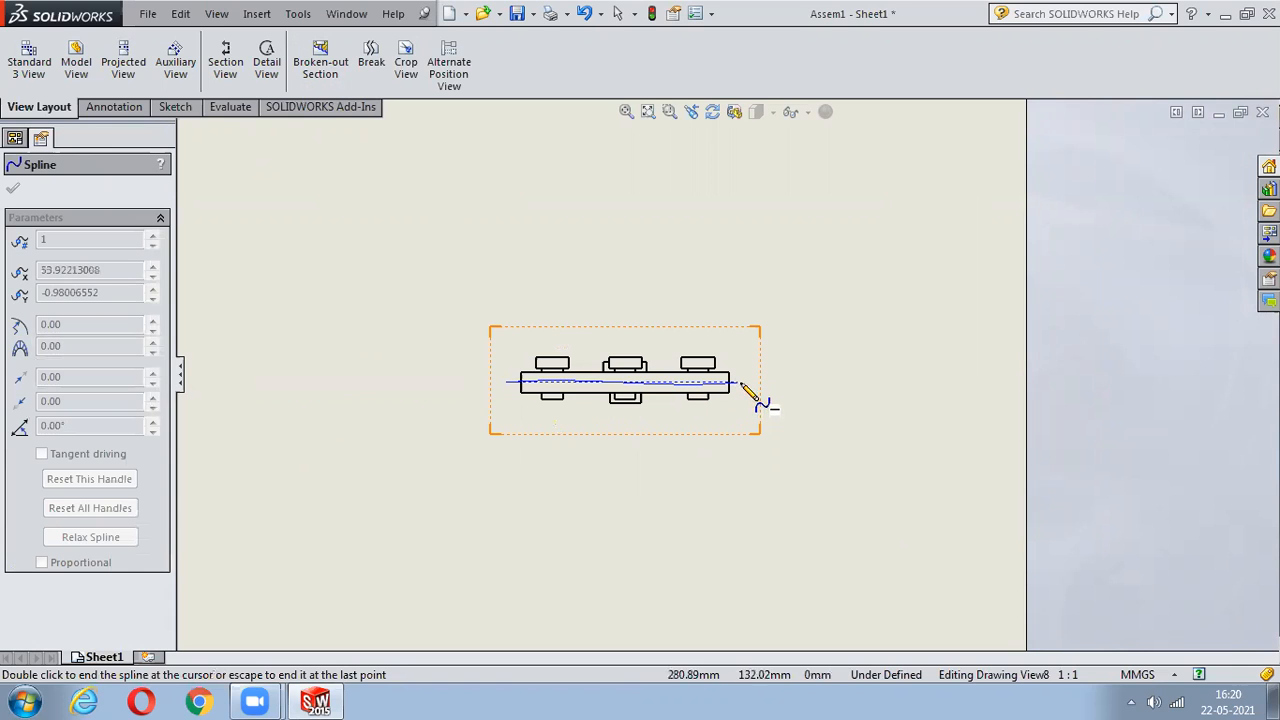
pyautogui.doubleClick(742, 382)
pyautogui.rightClick(752, 362)
pyautogui.click(775, 363)
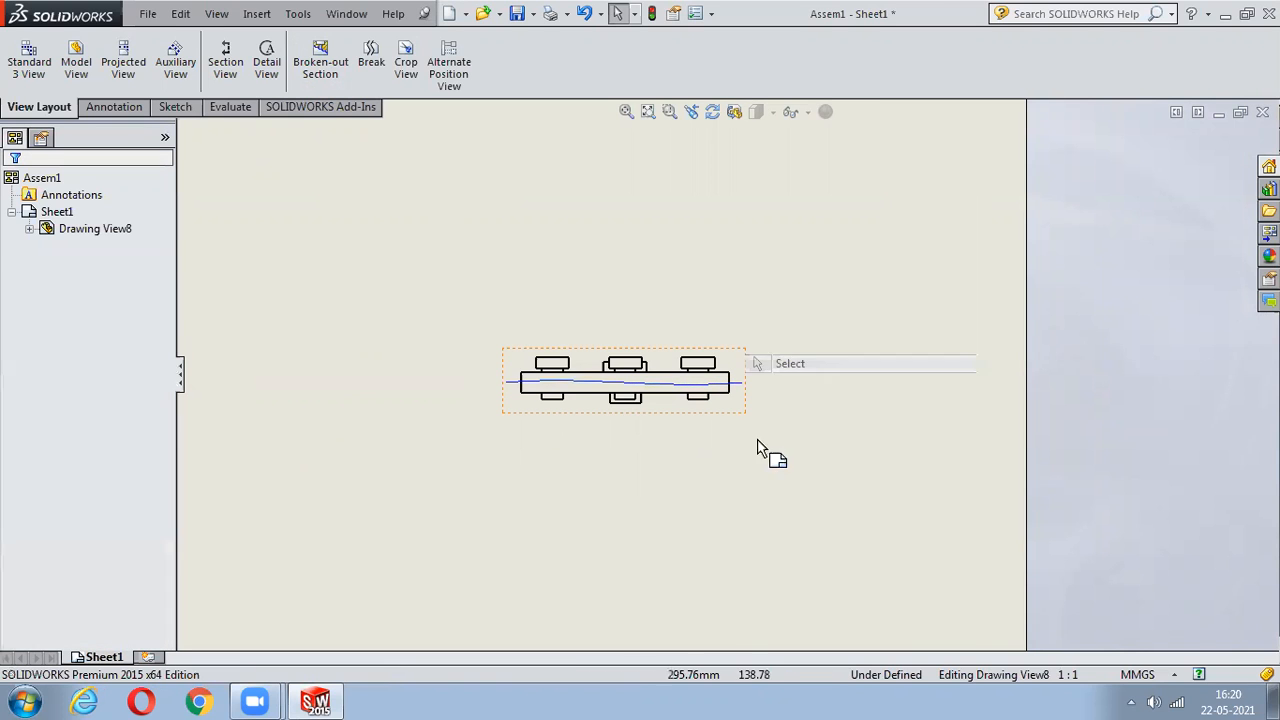
# - Remove the open spline sketched across the front view's plate
pyautogui.click(648, 393)
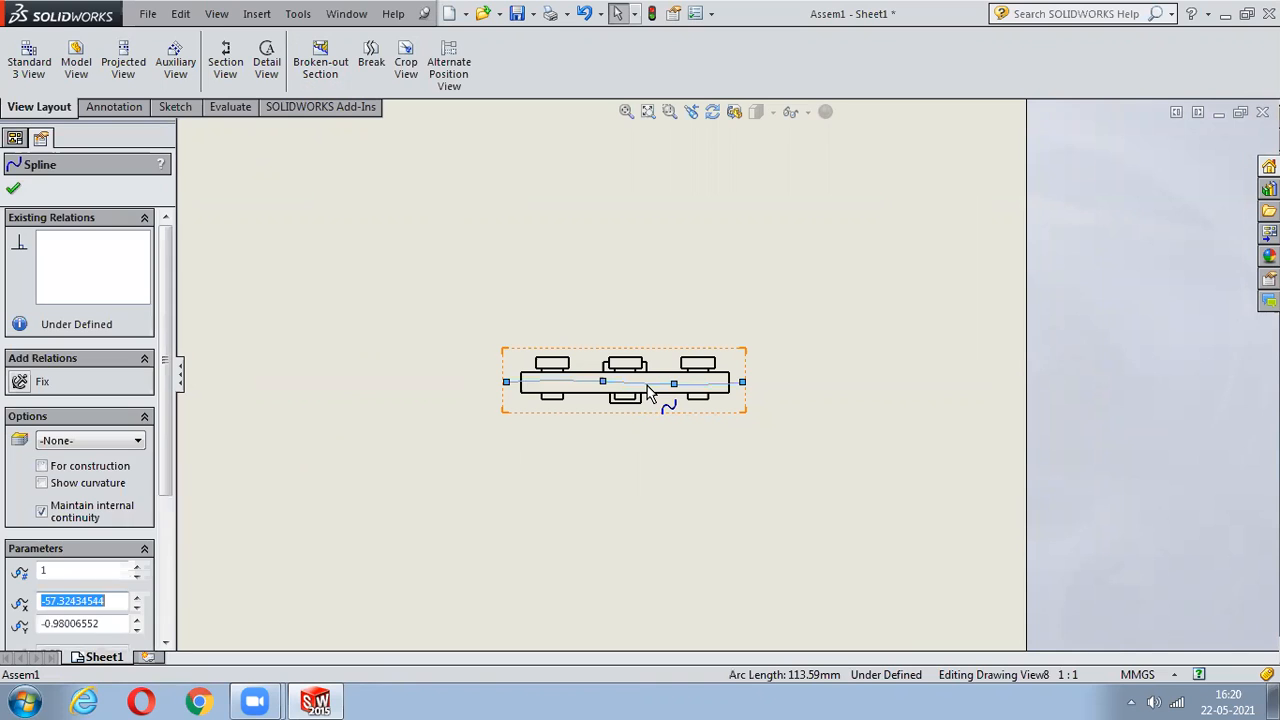
pyautogui.press('Escape')
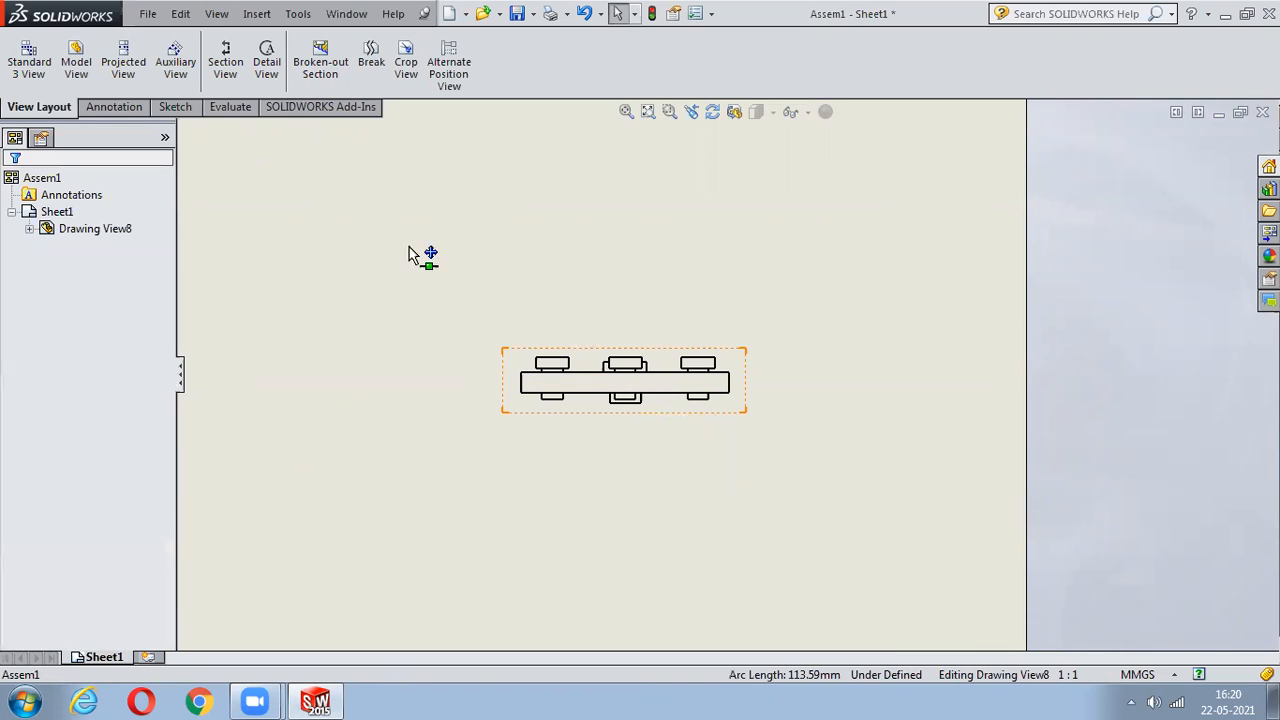
# - Break the front view with vertical Zig Zag Cut lines on either side of the middle bolt, using a 10 mm gap
pyautogui.click(371, 62)
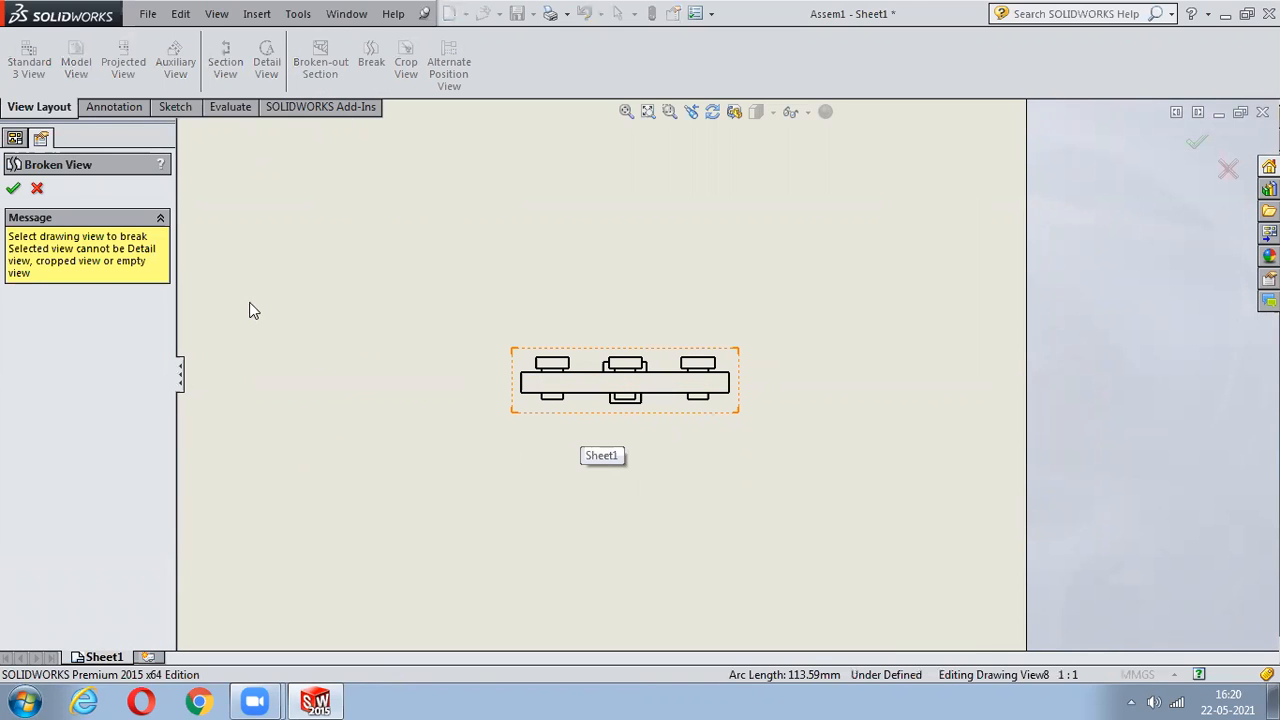
pyautogui.click(604, 402)
pyautogui.click(588, 394)
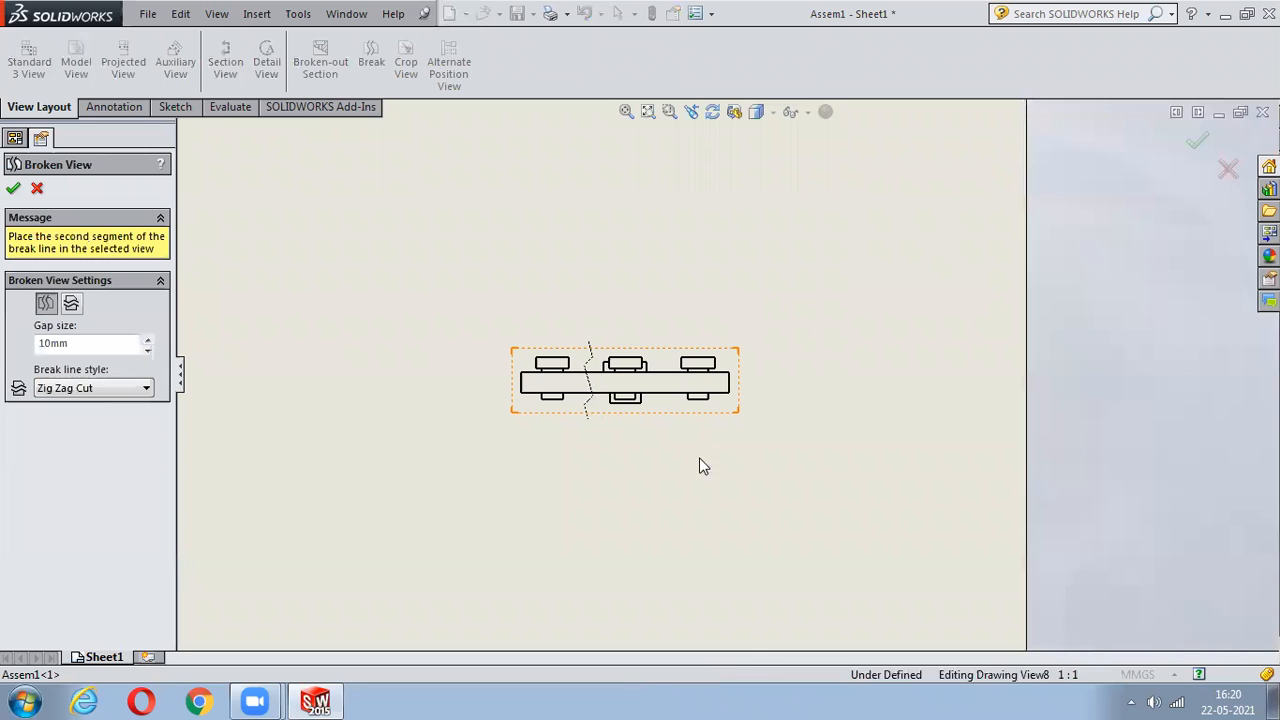
pyautogui.click(674, 412)
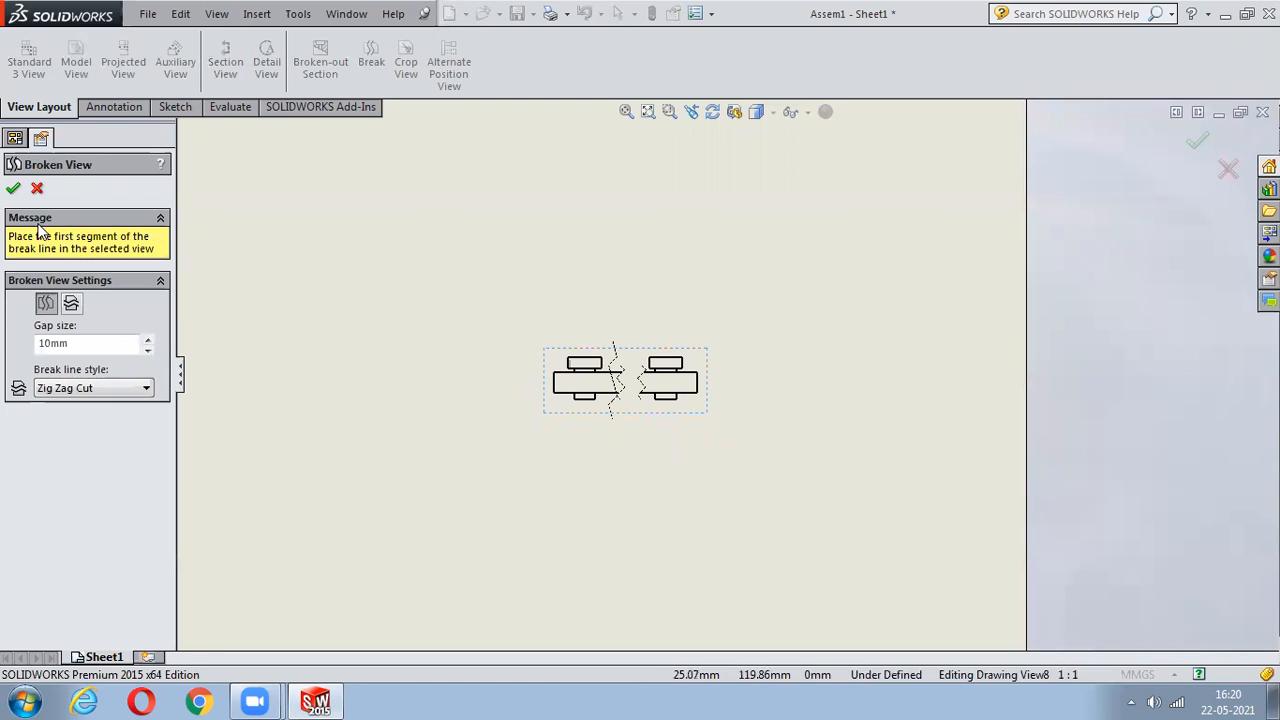
pyautogui.click(14, 189)
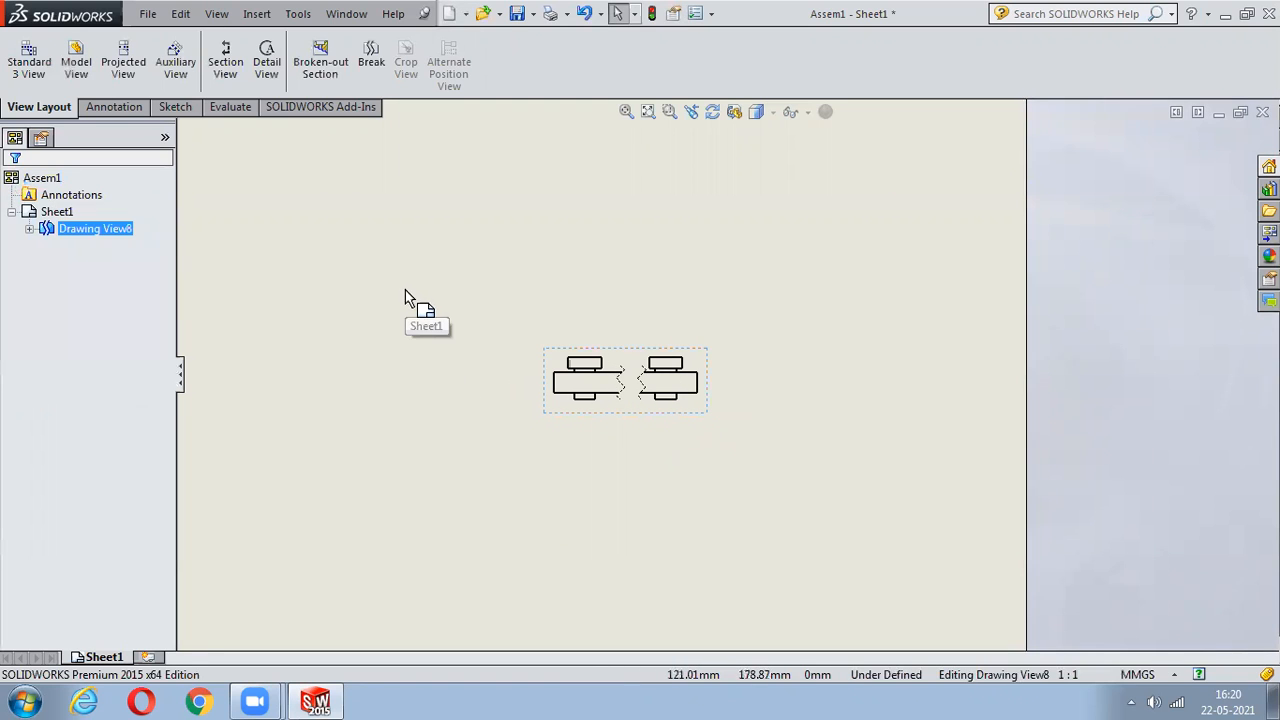
# - Set the broken view's gap size to 1 mm
pyautogui.press('f')
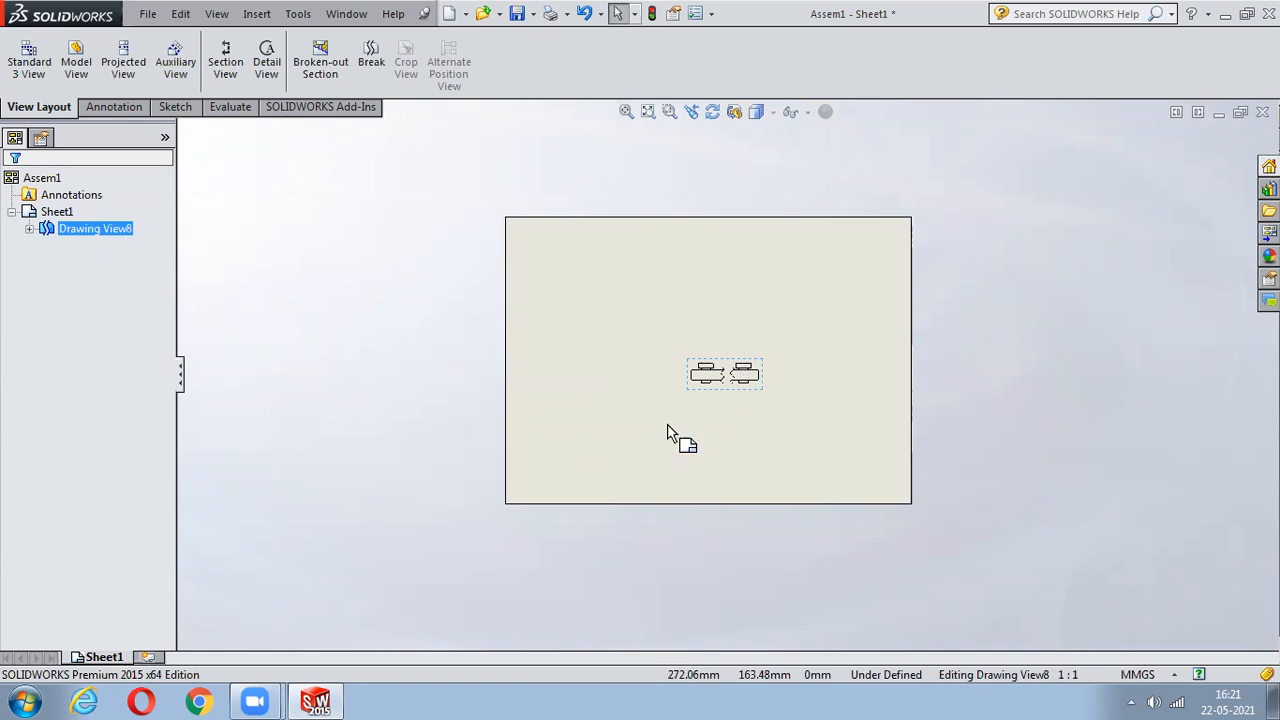
pyautogui.scroll(-5, 738, 390)
pyautogui.scroll(-1, 731, 388)
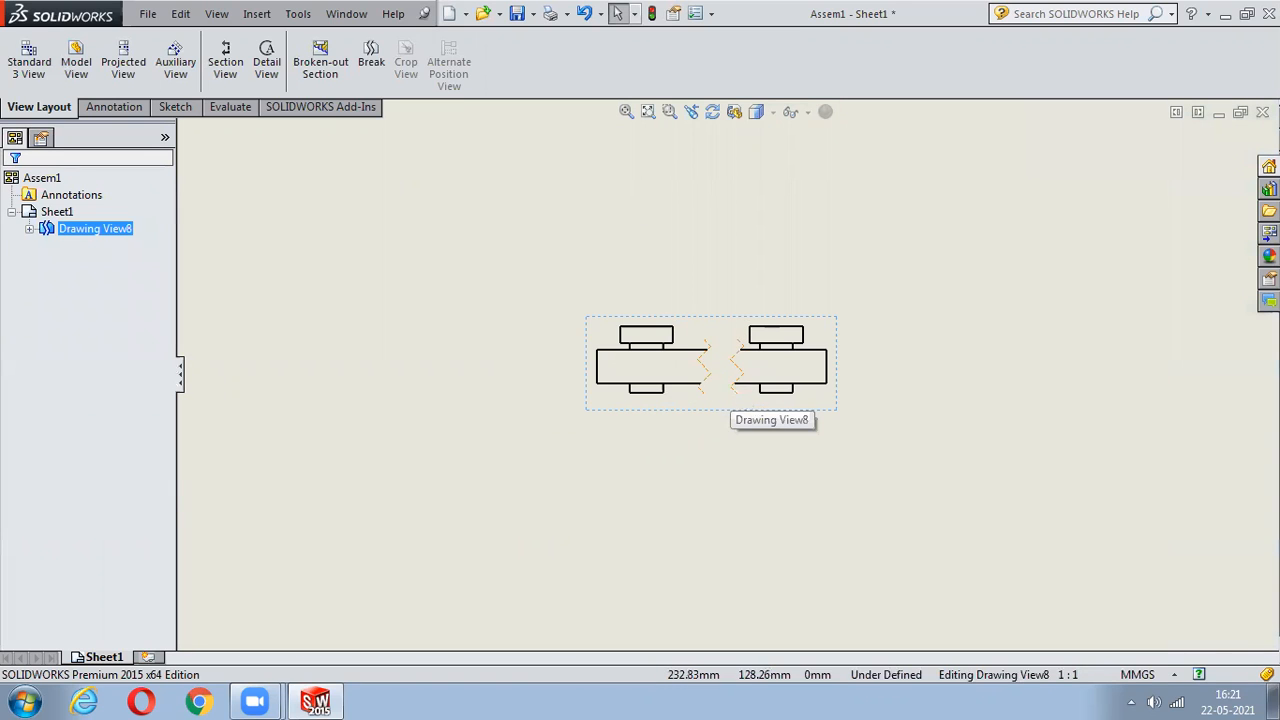
pyautogui.click(731, 387)
pyautogui.doubleClick(76, 260)
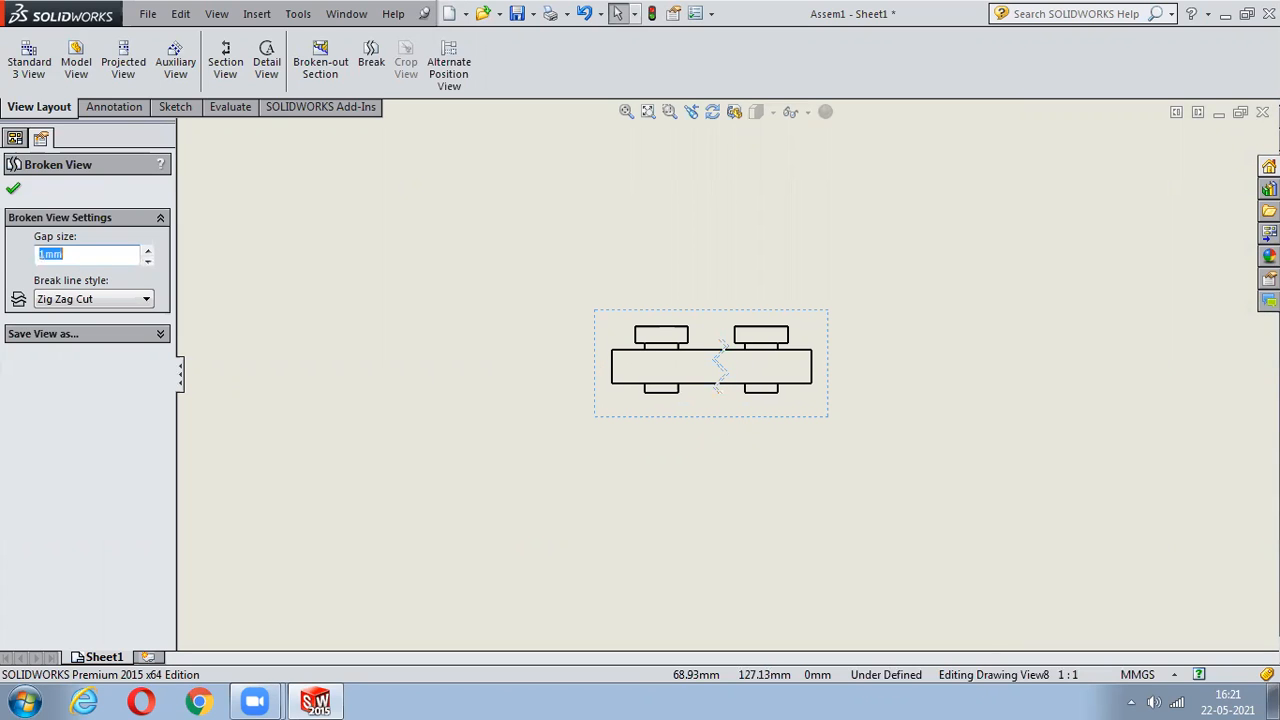
pyautogui.click(14, 191)
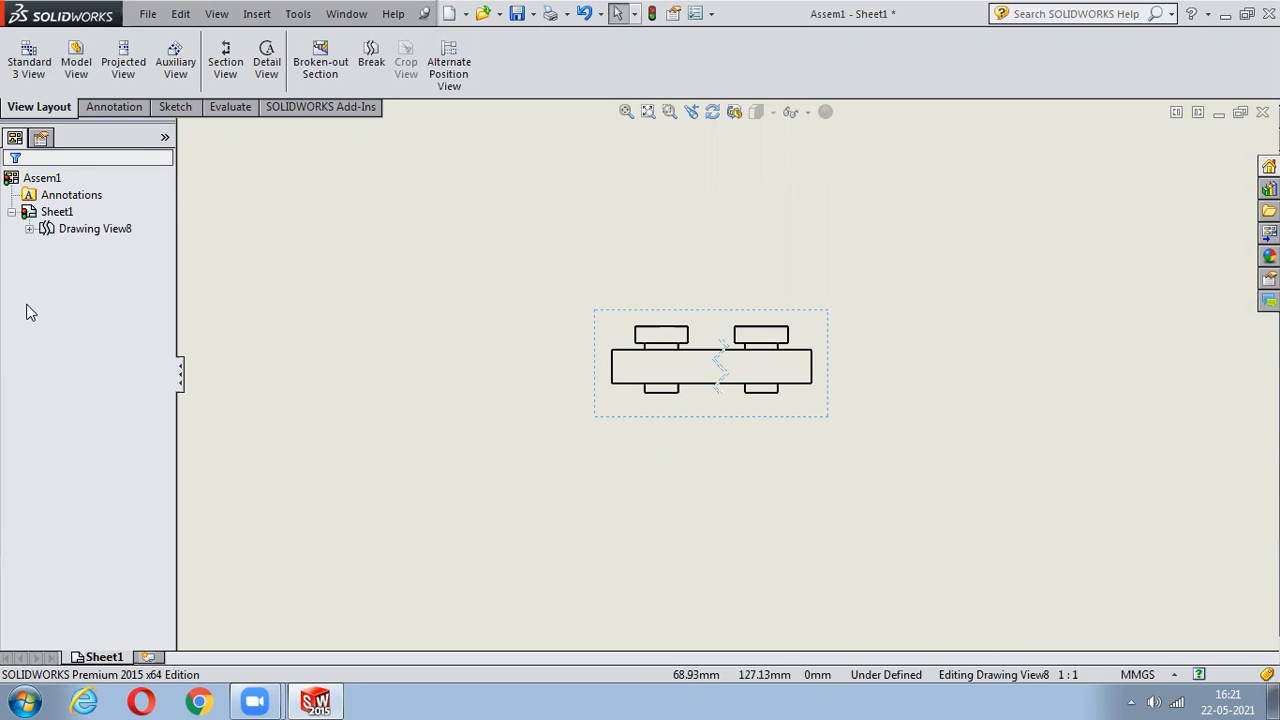
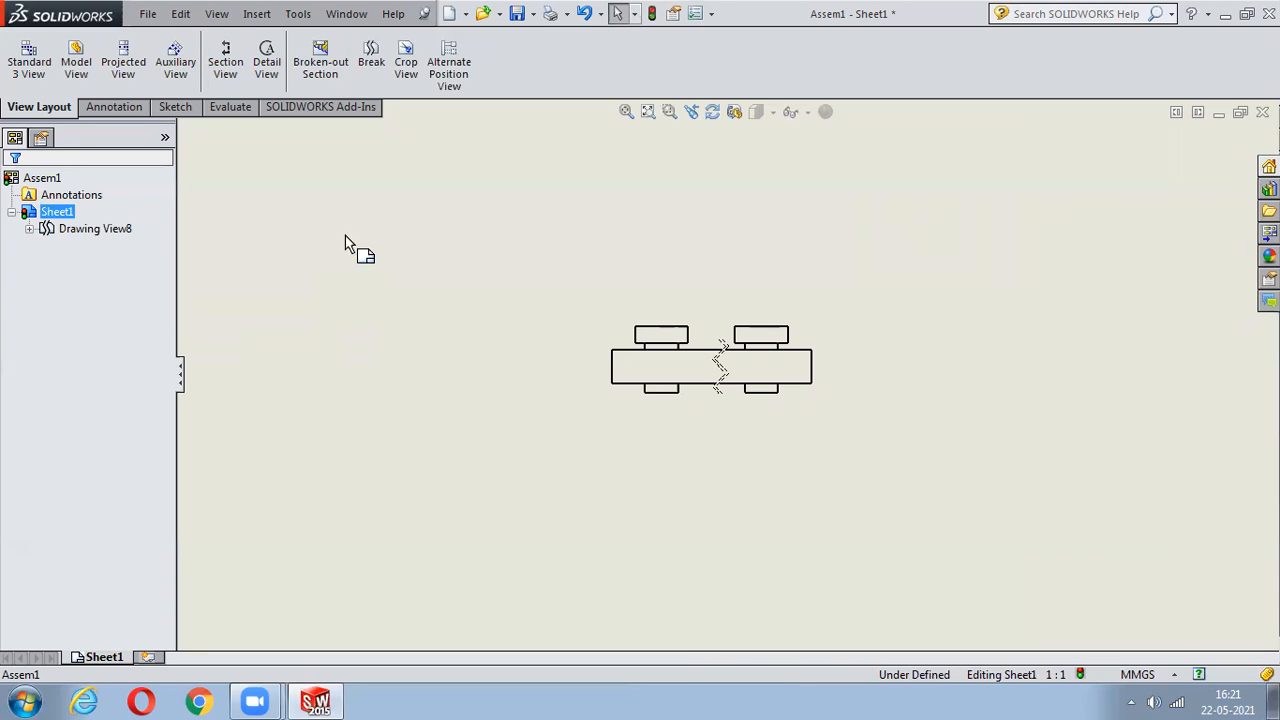
# - Start and cancel a crop view, and try to add an alternate position view to the broken front view
pyautogui.click(405, 60)
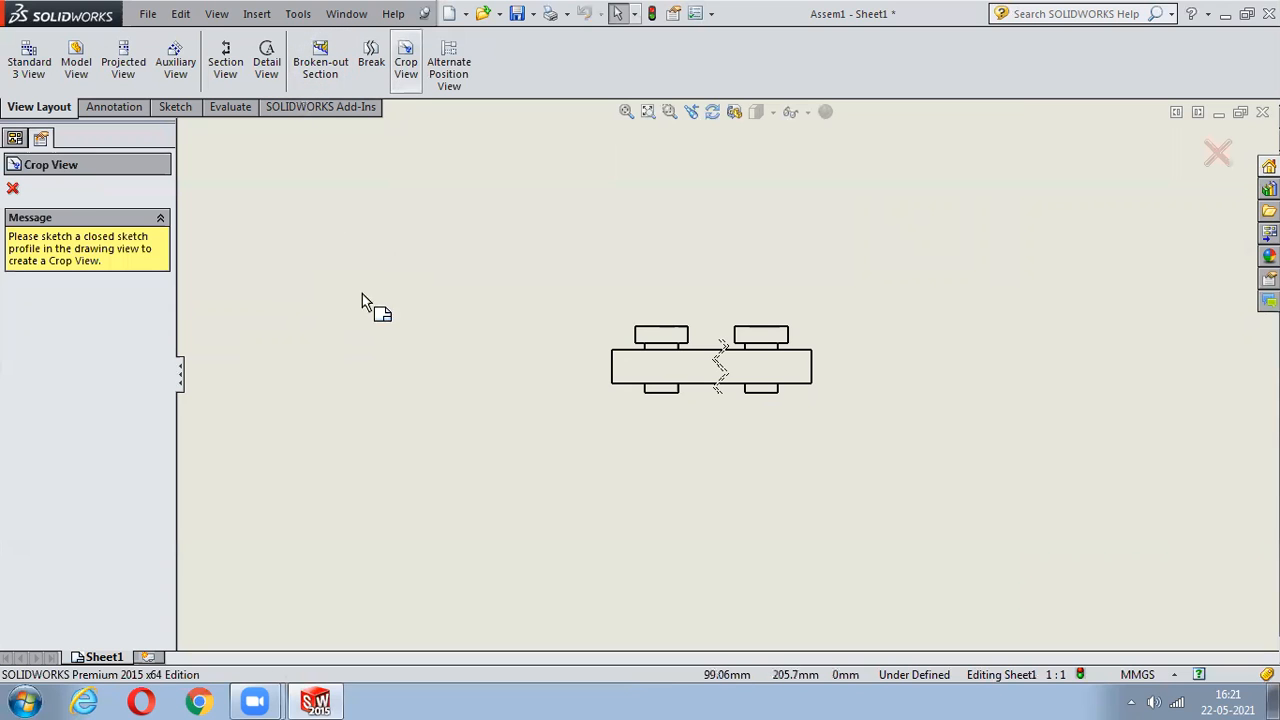
pyautogui.press('Escape')
pyautogui.click(449, 65)
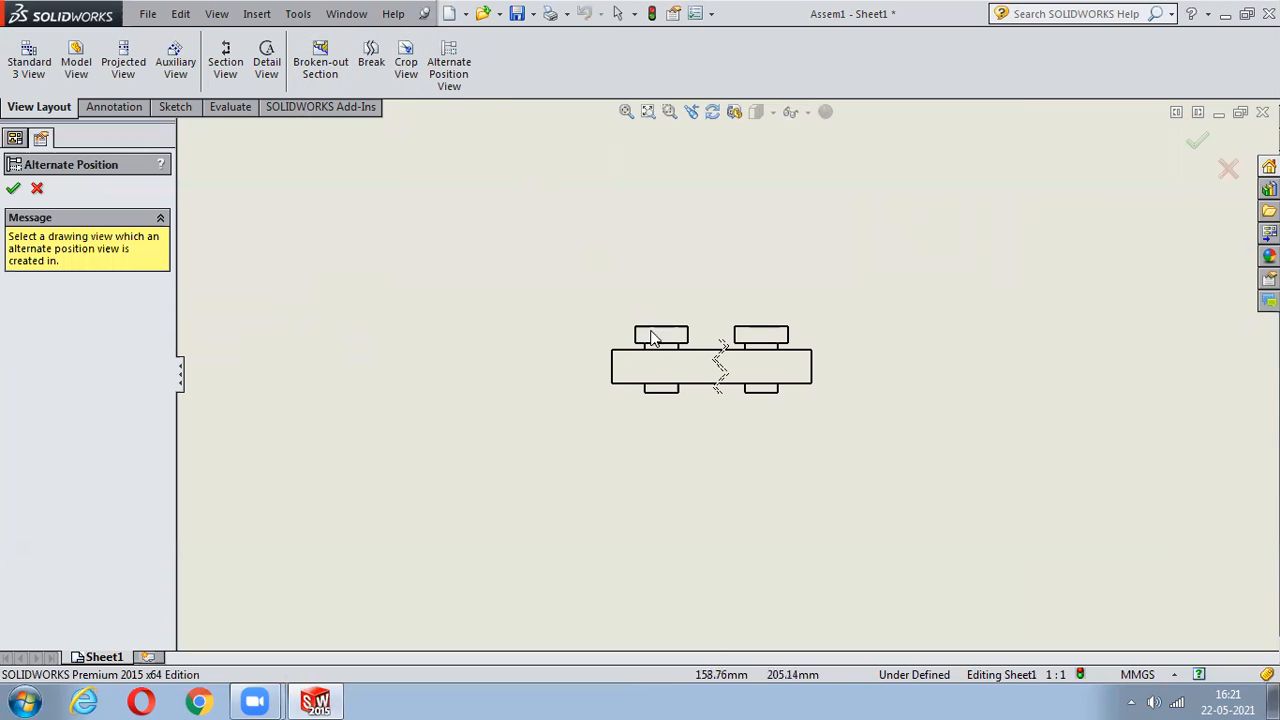
pyautogui.click(671, 389)
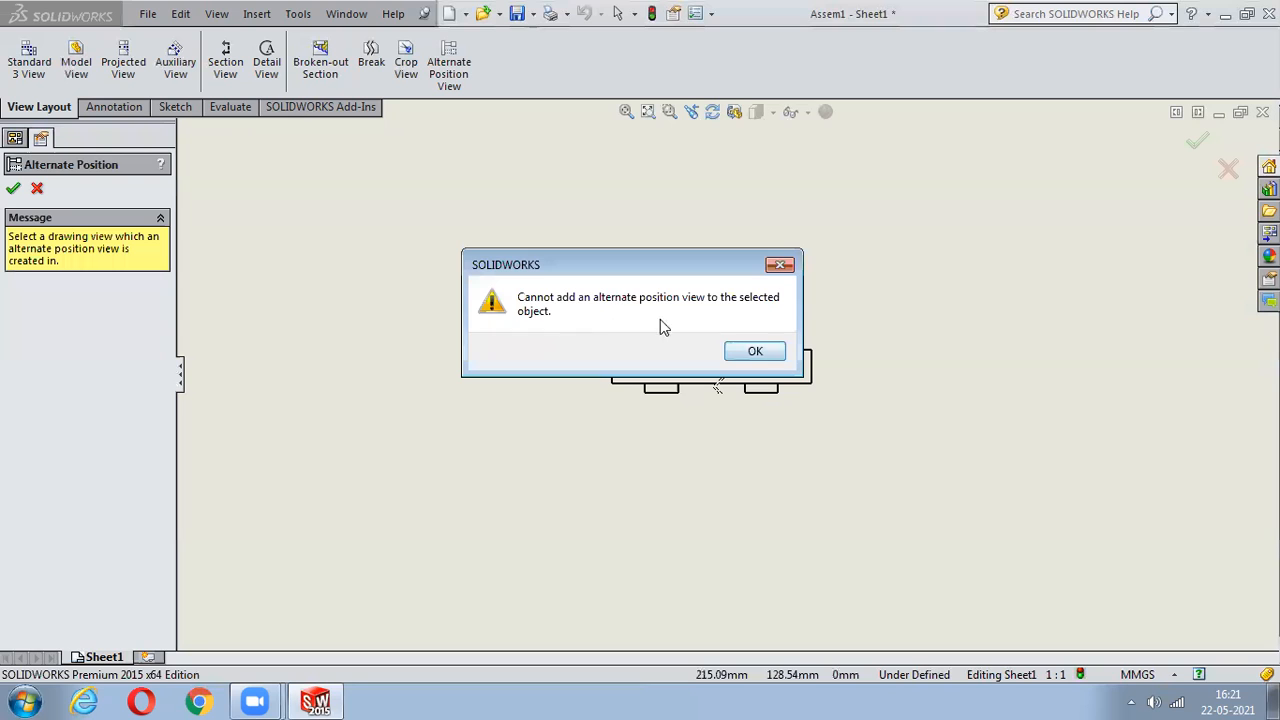
pyautogui.click(750, 351)
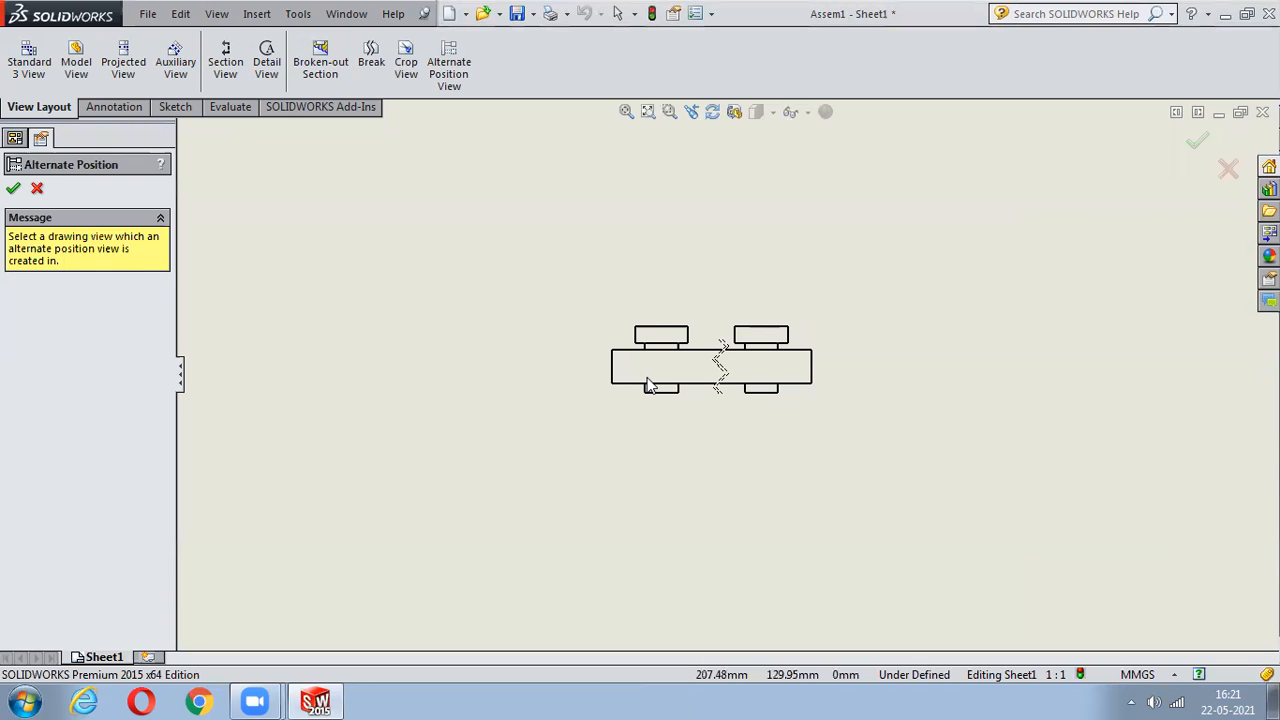
pyautogui.click(1228, 169)
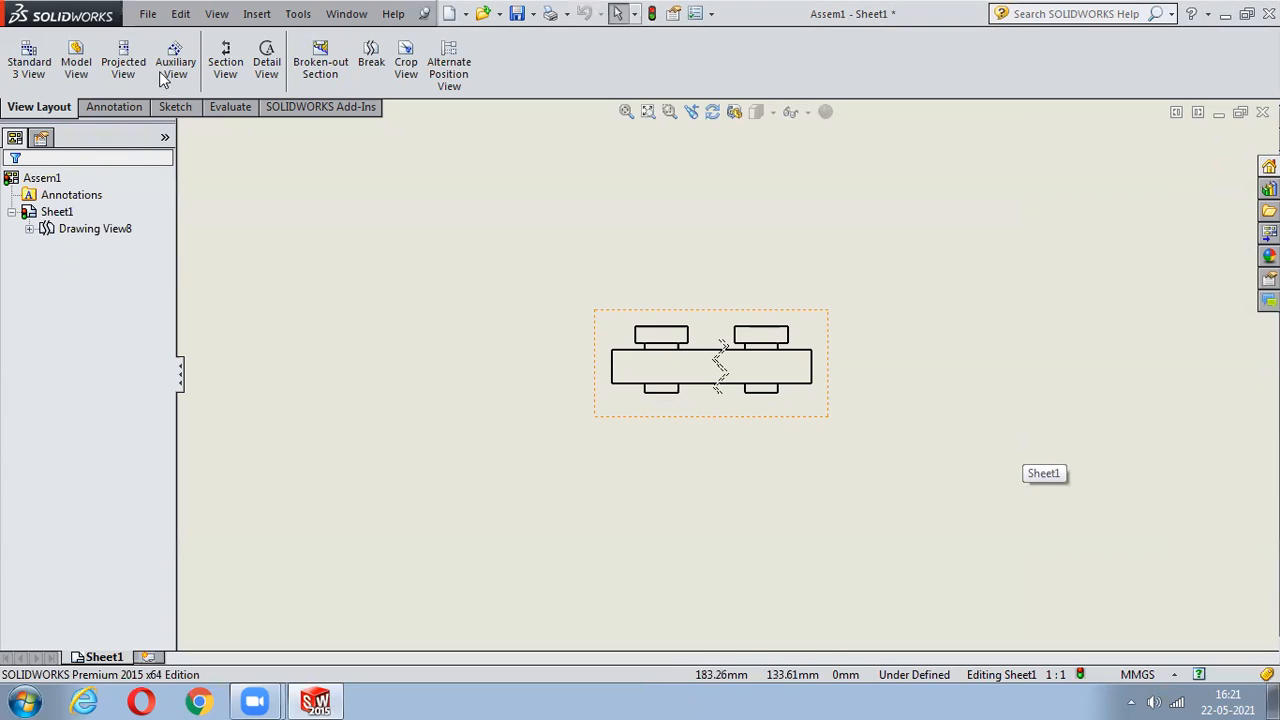
pyautogui.click(112, 106)
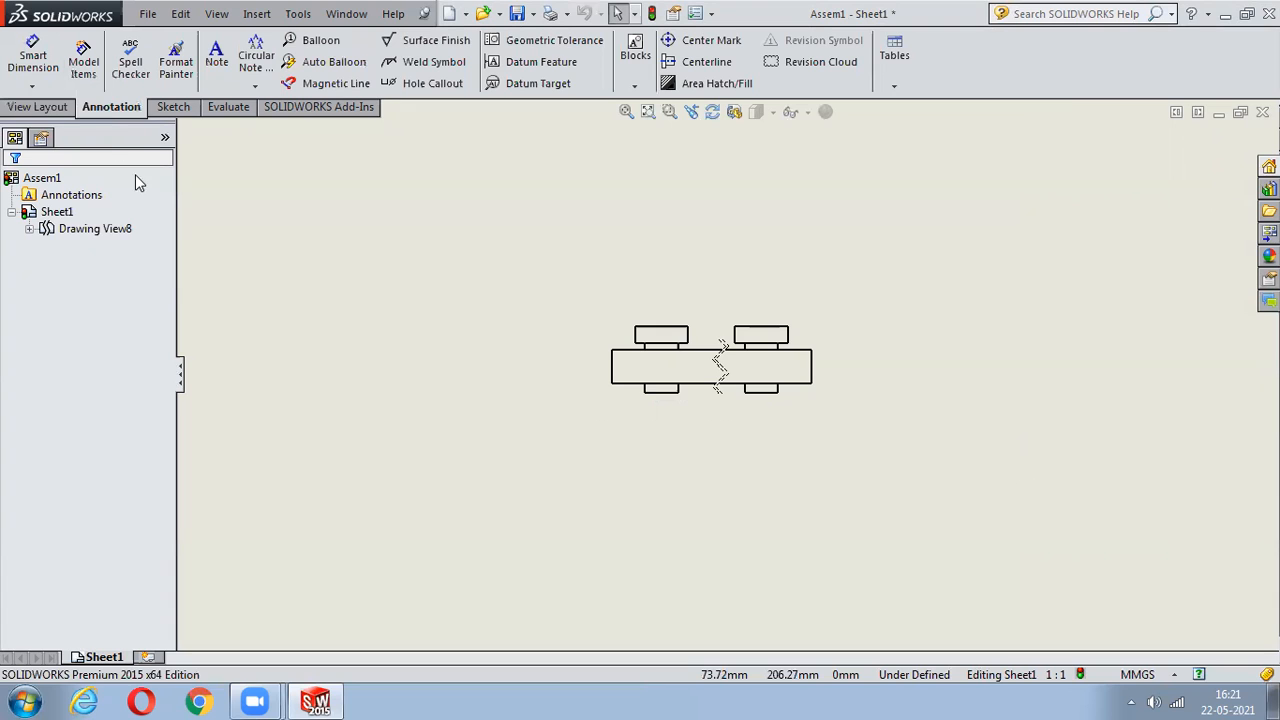
pyautogui.click(32, 86)
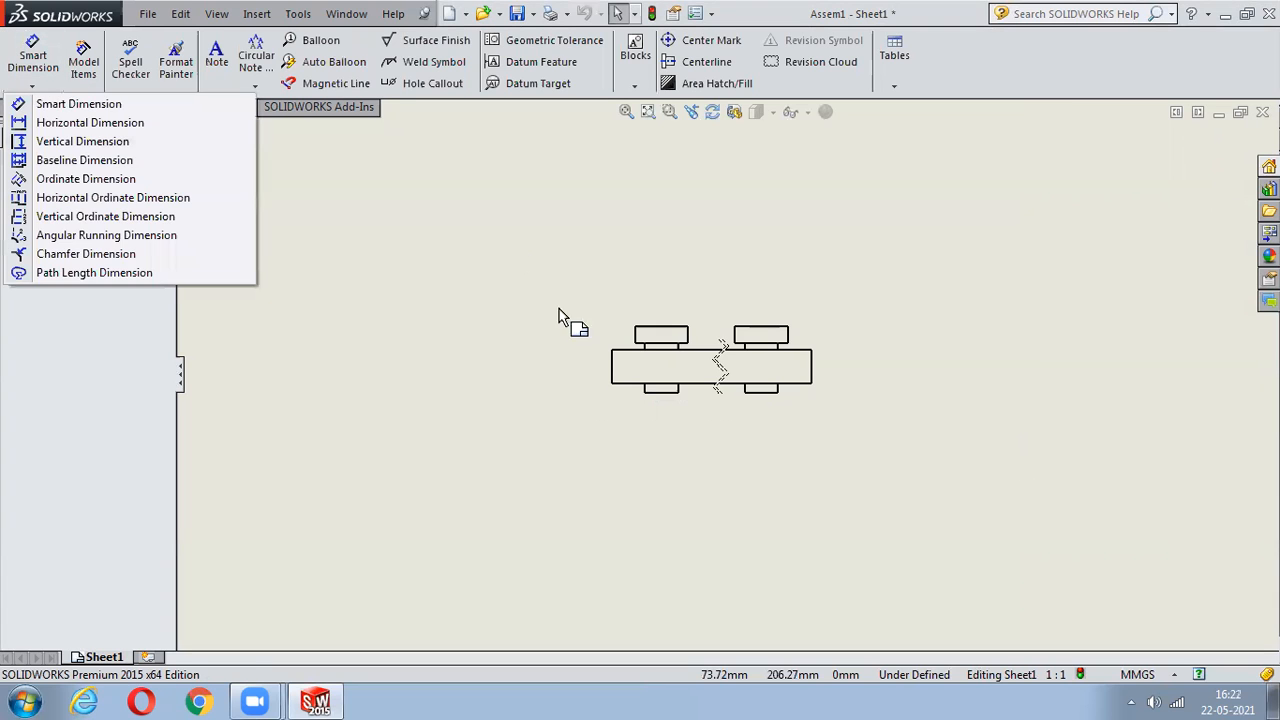
# - Delete the broken front view from the sheet
pyautogui.click(94, 228)
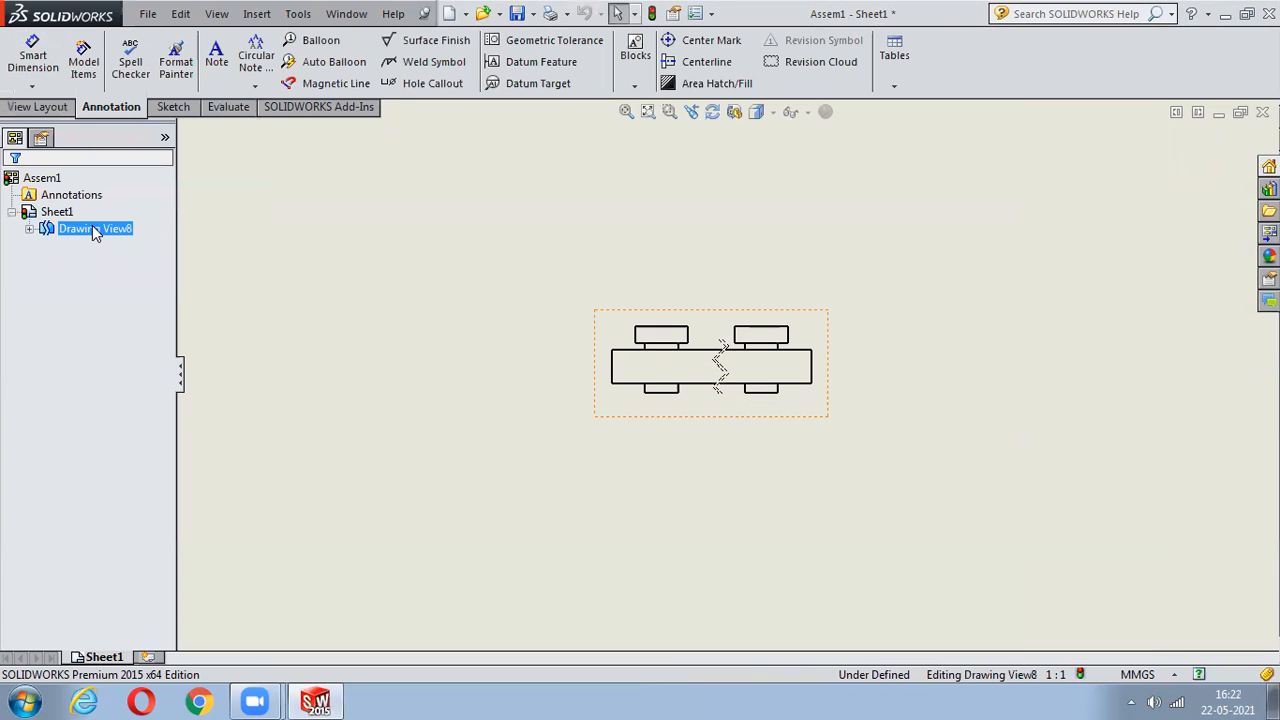
pyautogui.press('Delete')
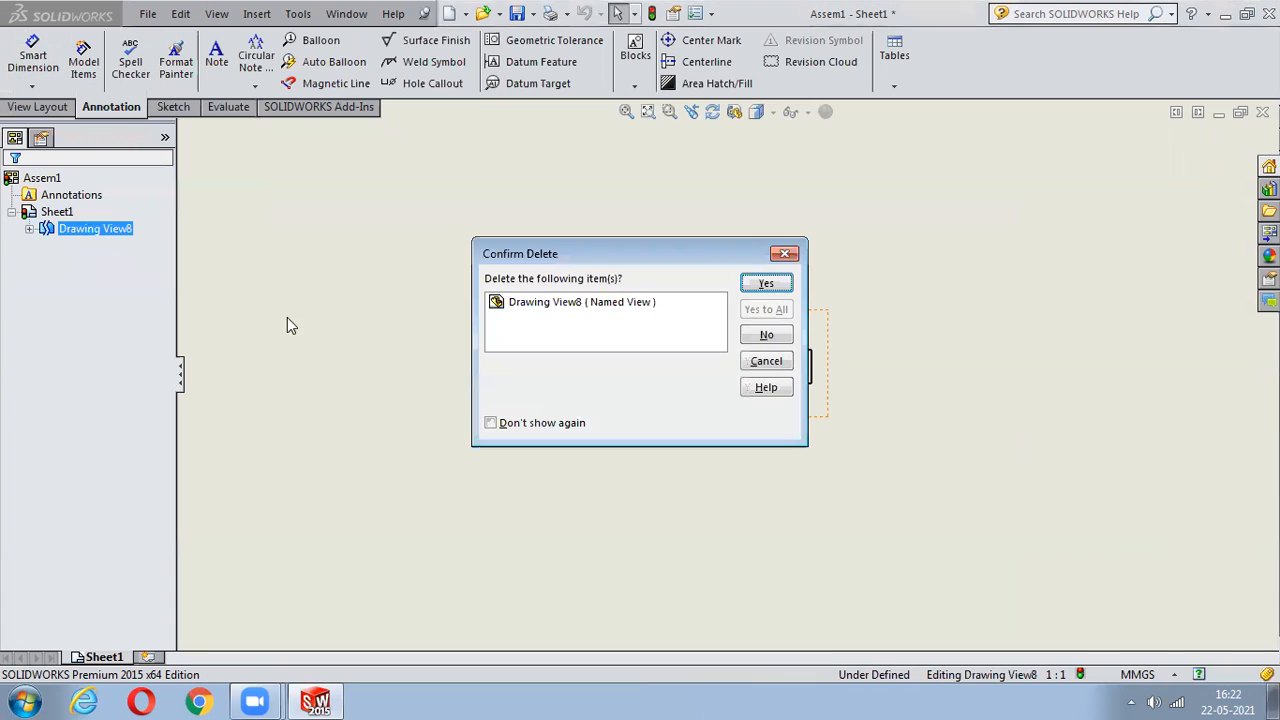
pyautogui.click(766, 284)
# - Insert a front view of the base plate part low on the sheet and place its projected circular view directly above it
pyautogui.click(45, 106)
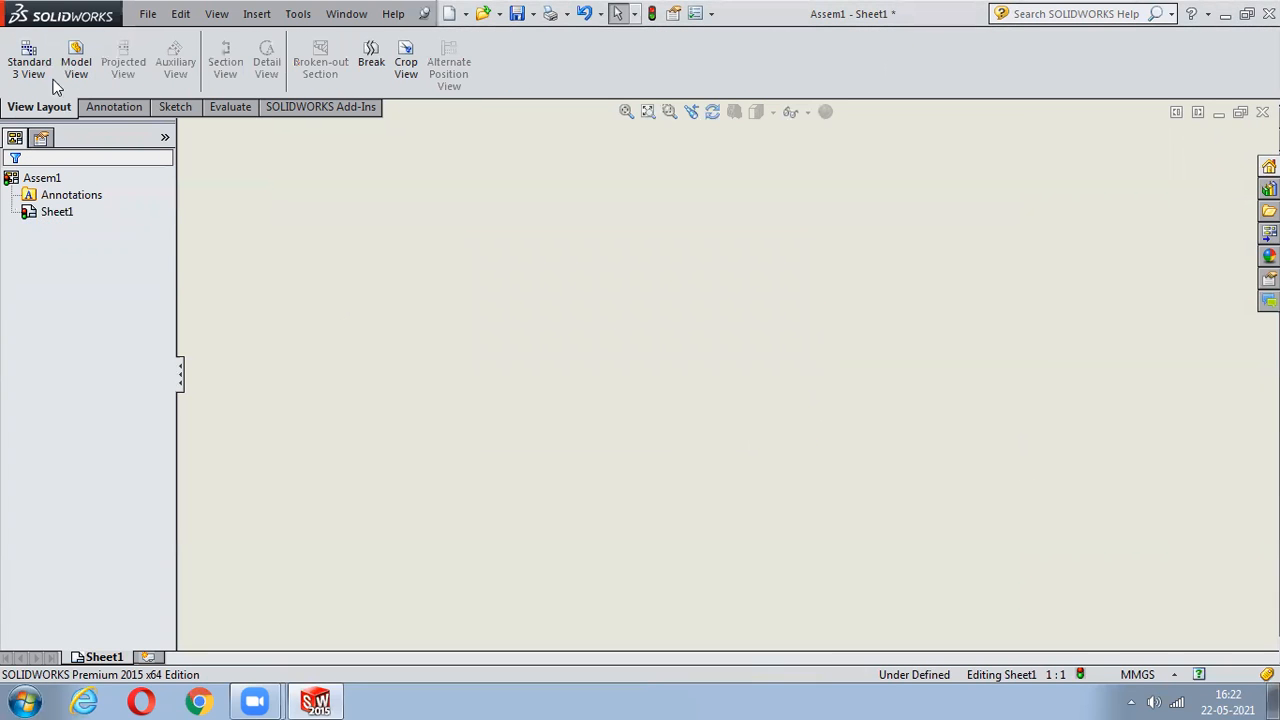
pyautogui.click(76, 62)
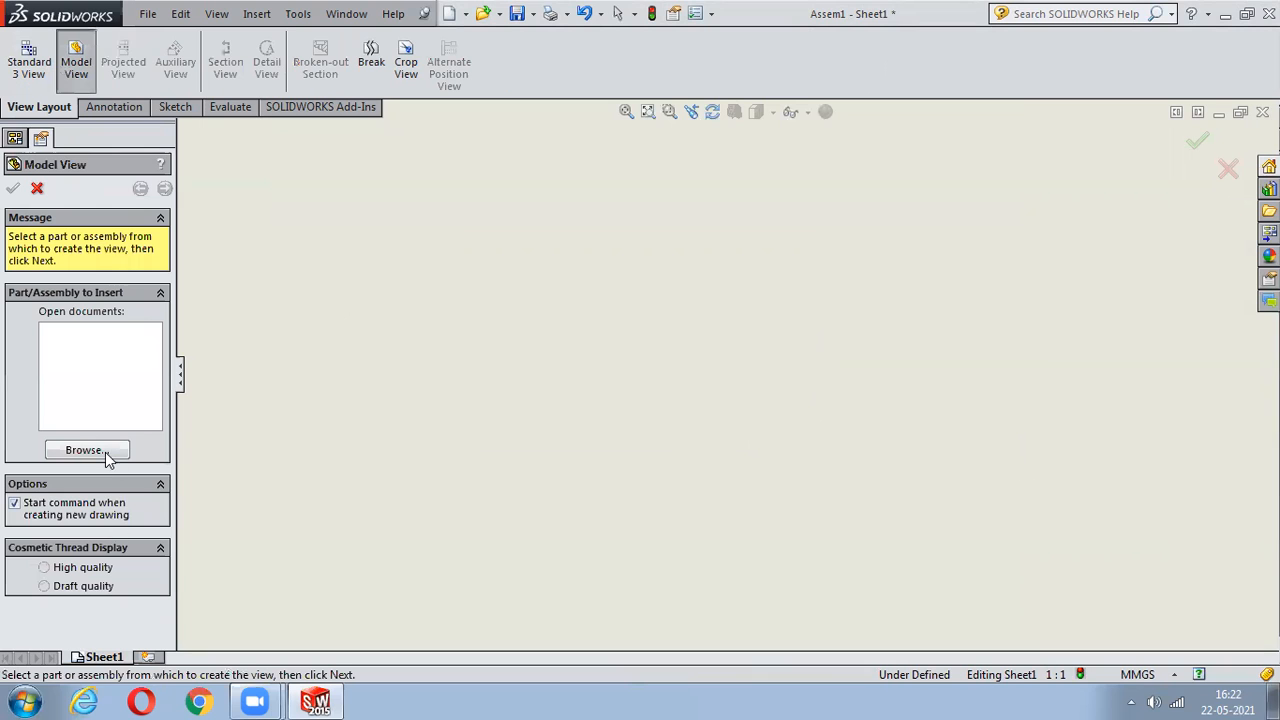
pyautogui.click(87, 450)
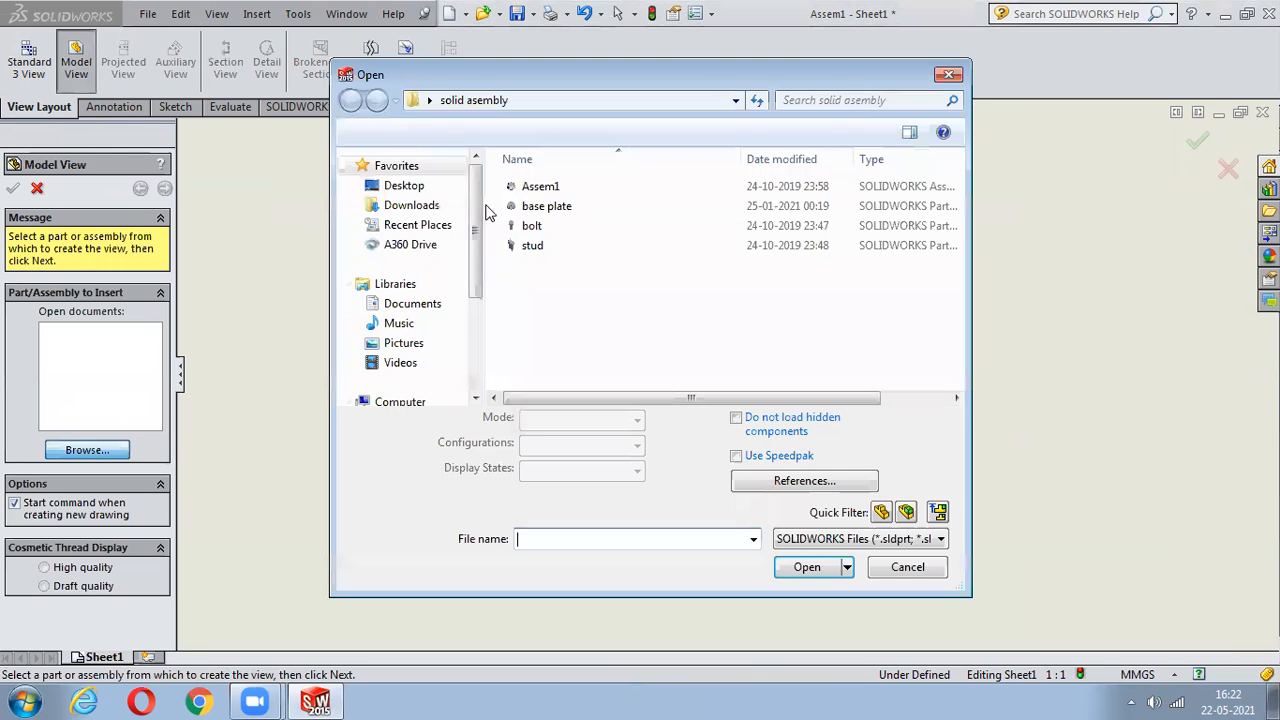
pyautogui.click(540, 206)
pyautogui.click(809, 537)
pyautogui.click(655, 534)
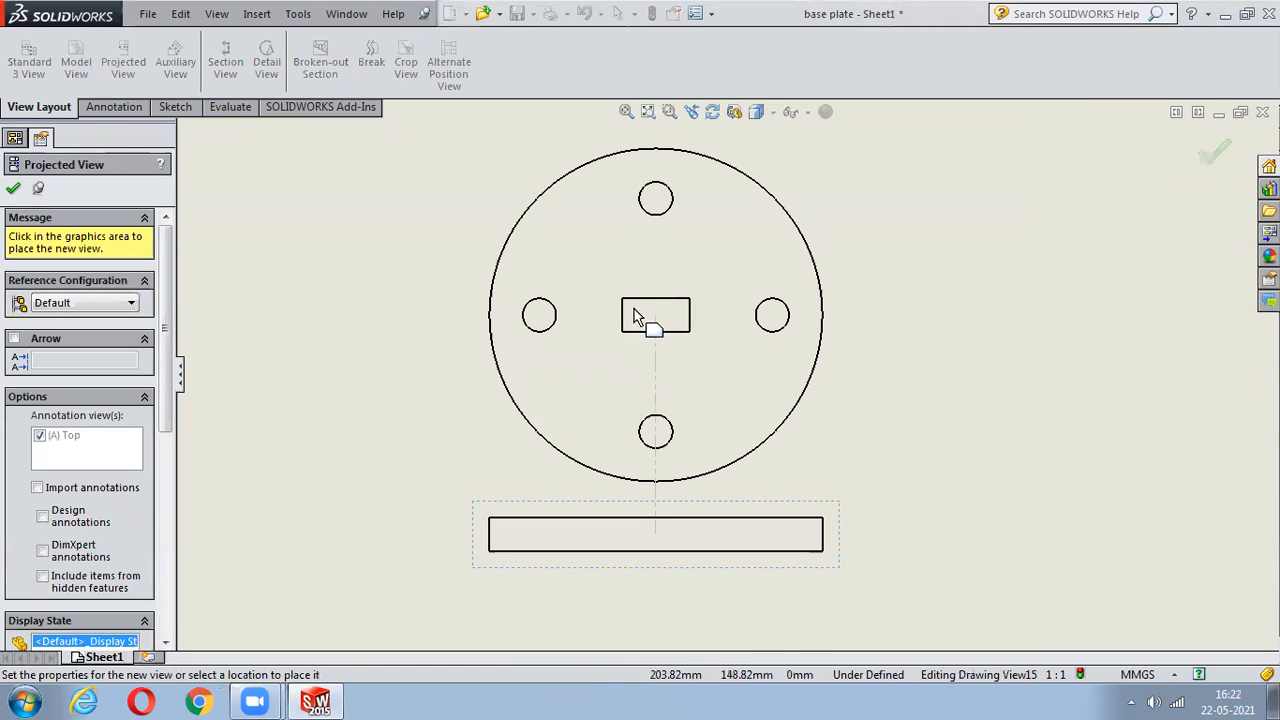
pyautogui.click(652, 288)
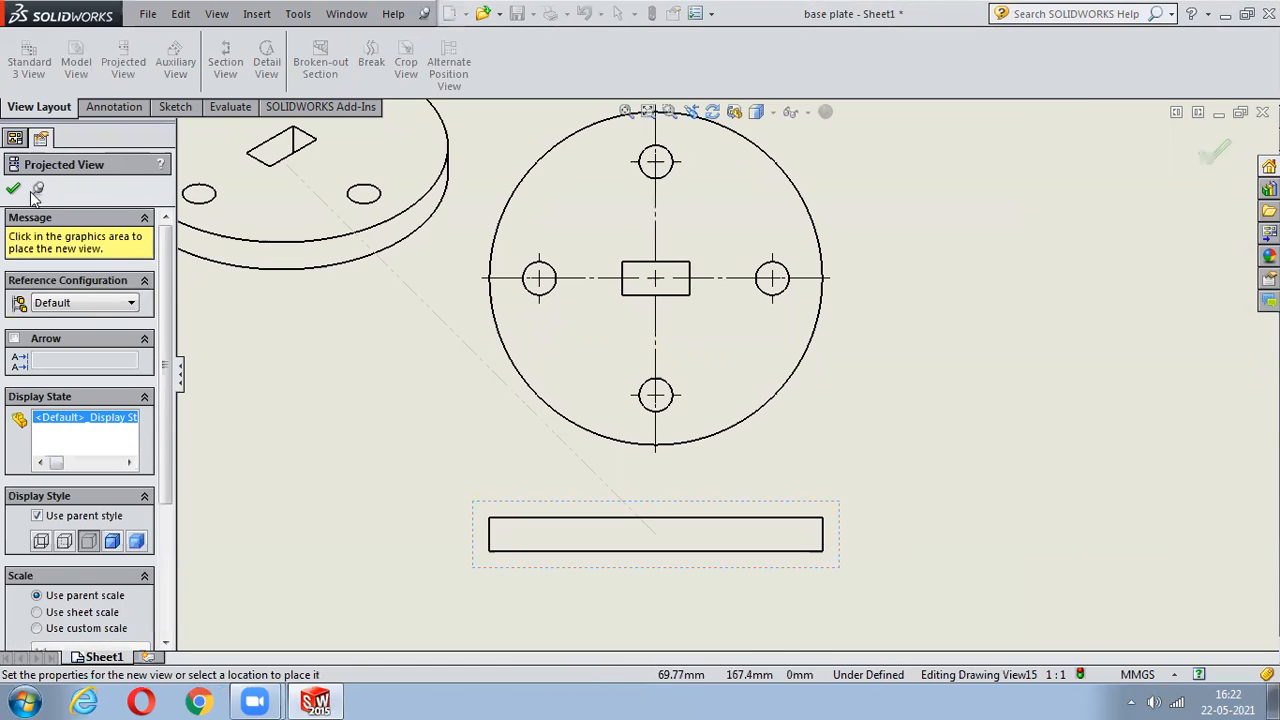
pyautogui.press('Escape')
# - Dimension the diameters of the plate's outer circle and the hole nearest its right edge in the circular view
pyautogui.click(101, 109)
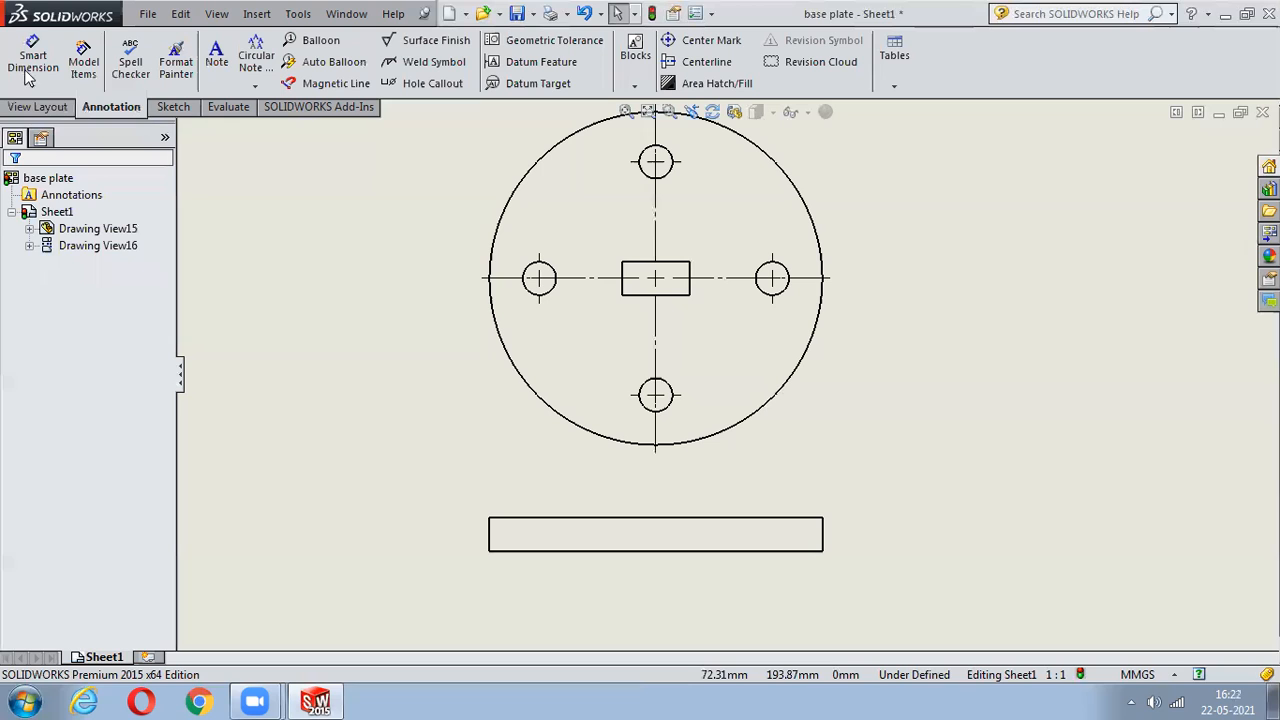
pyautogui.click(32, 87)
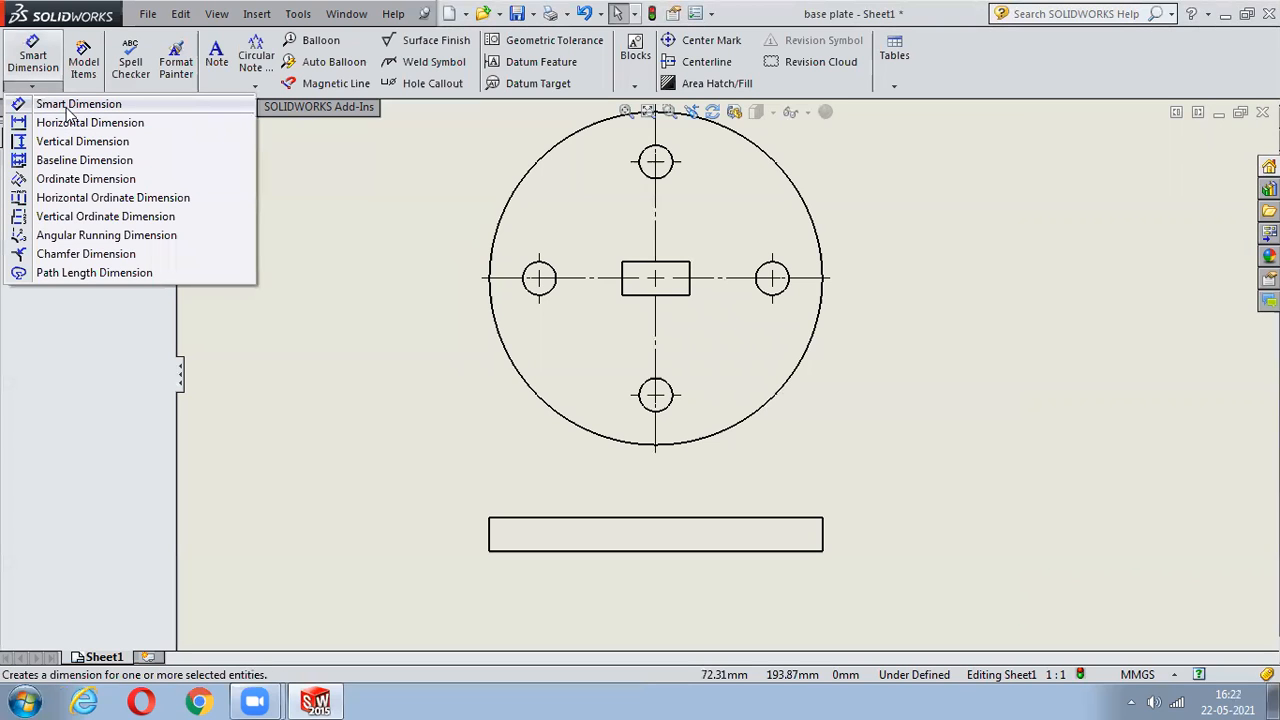
pyautogui.click(70, 104)
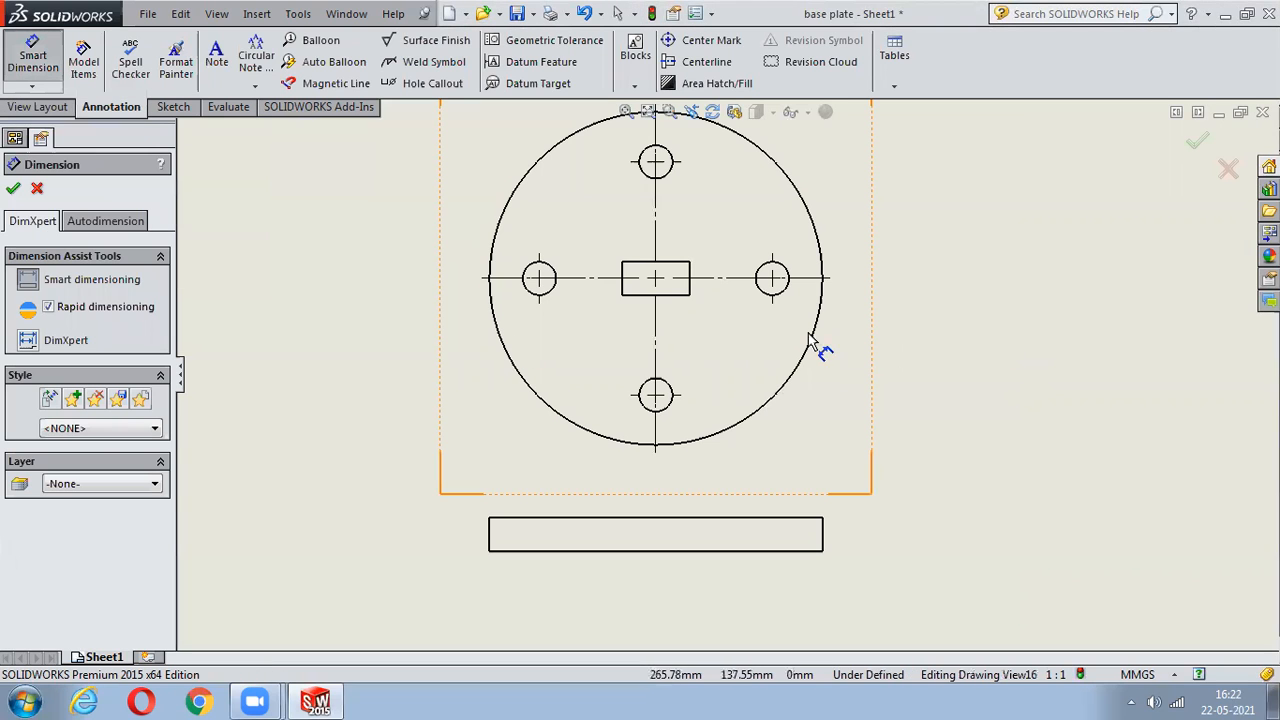
pyautogui.click(868, 333)
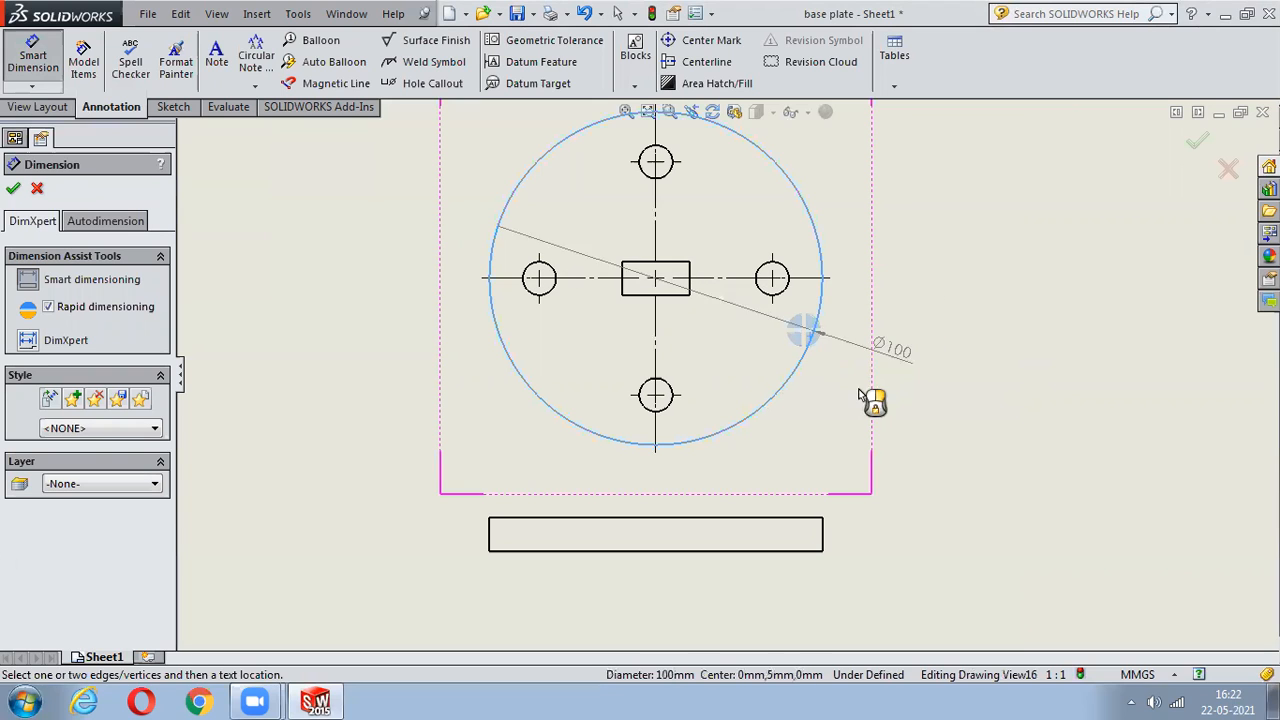
pyautogui.click(908, 405)
pyautogui.click(780, 272)
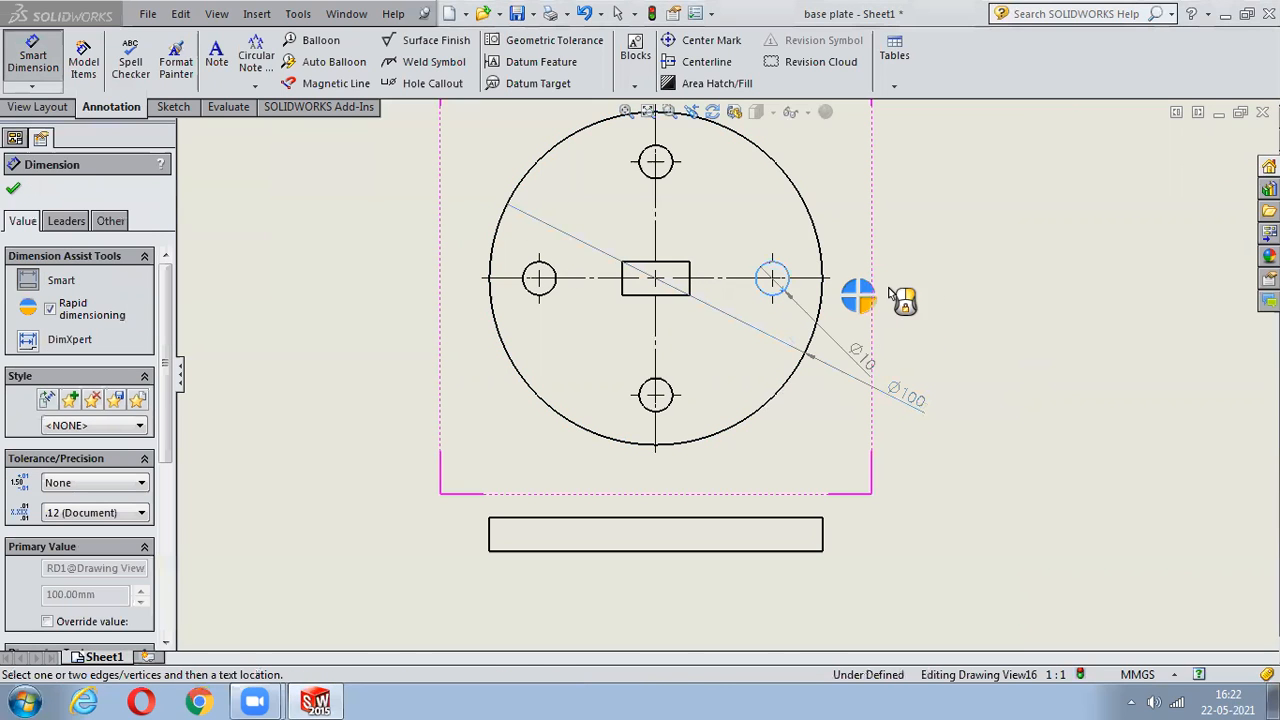
pyautogui.click(910, 296)
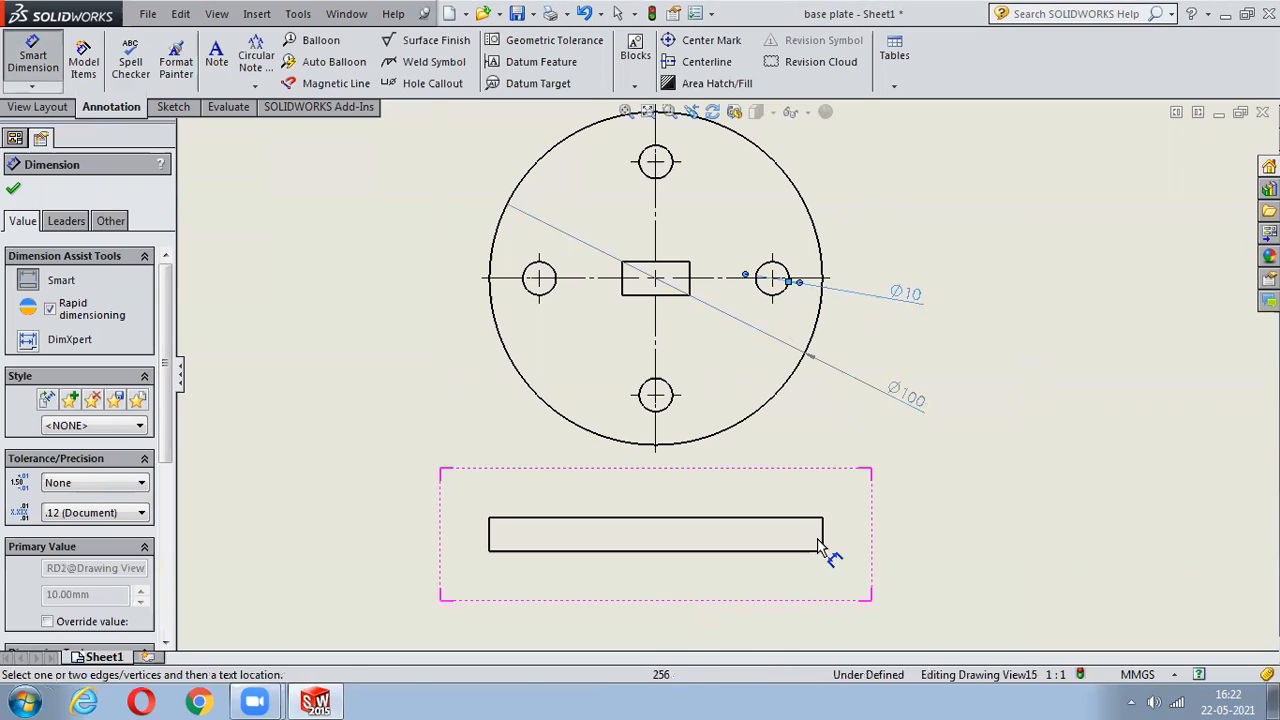
# - Dimension the base plate's overall width below the front view and its thickness at the right edge
pyautogui.click(705, 551)
pyautogui.click(703, 603)
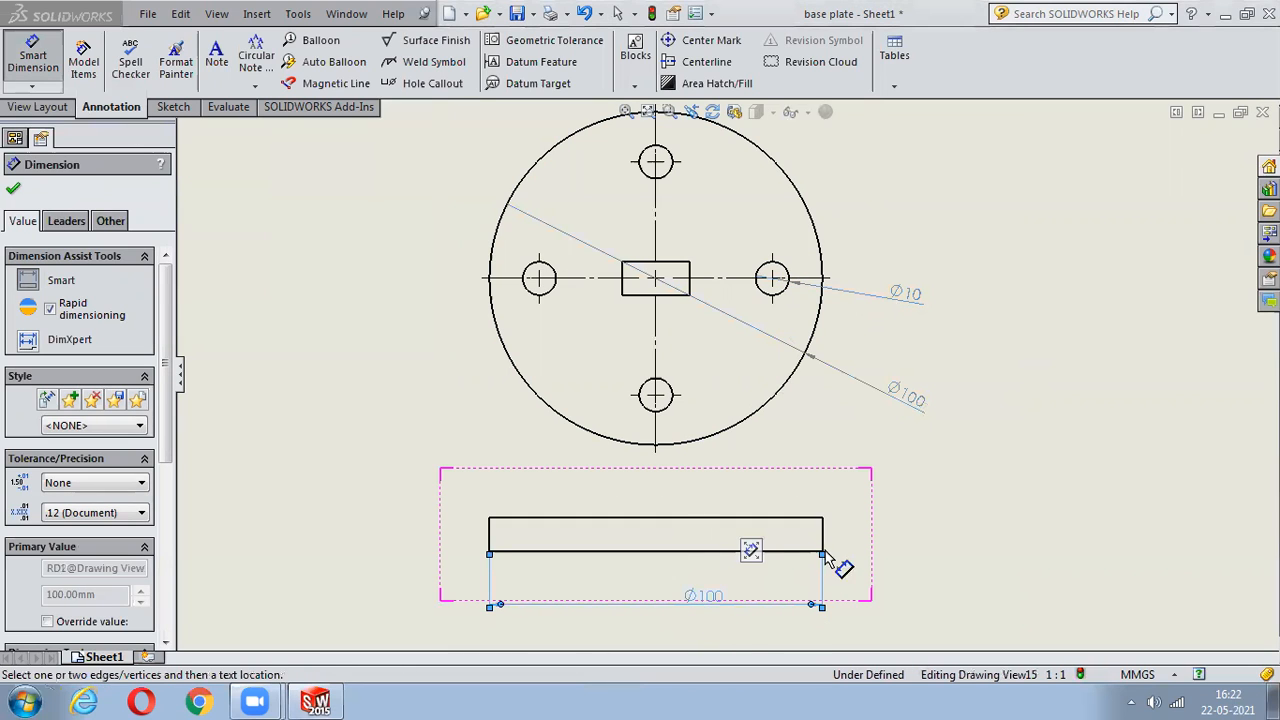
pyautogui.click(823, 537)
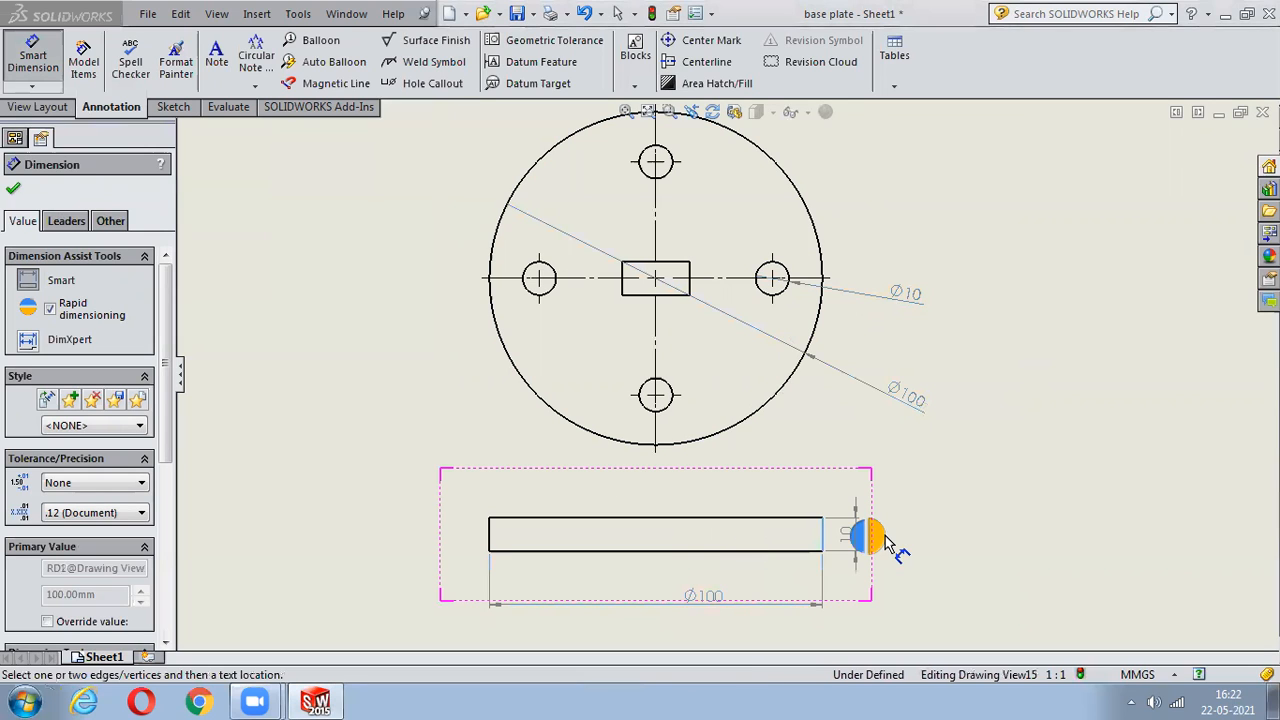
pyautogui.click(856, 533)
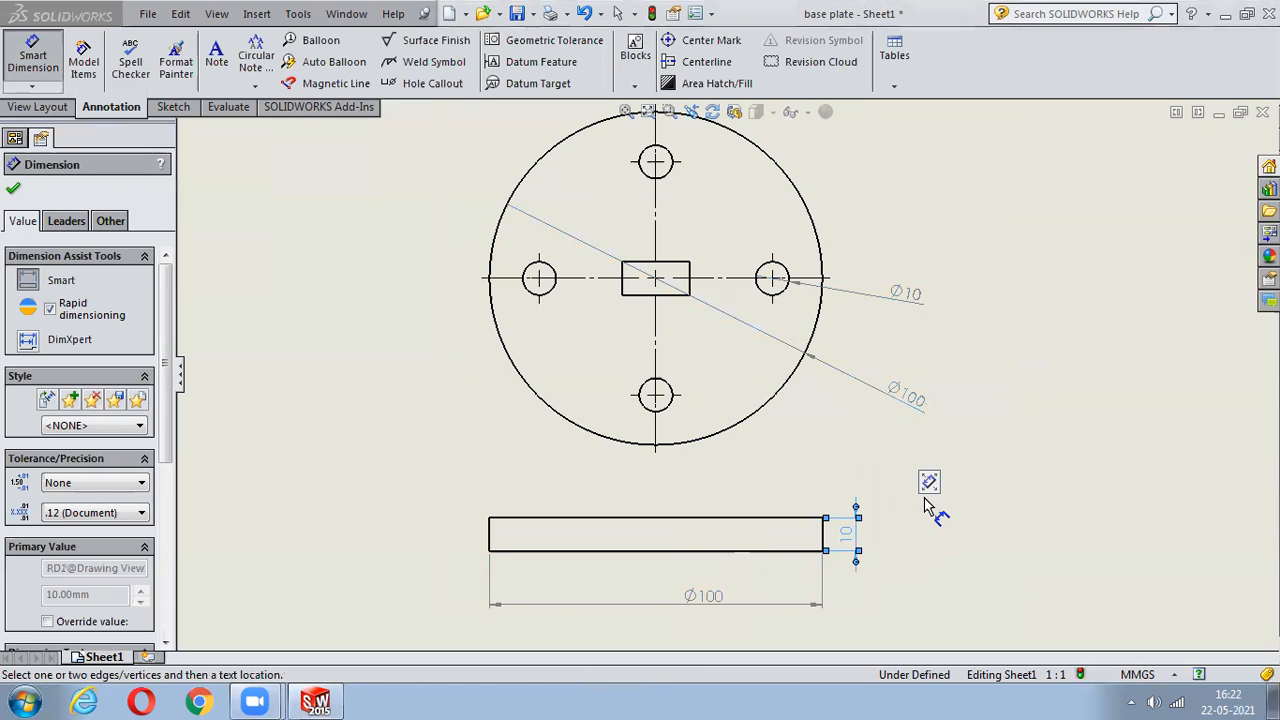
pyautogui.rightClick(926, 500)
pyautogui.click(997, 376)
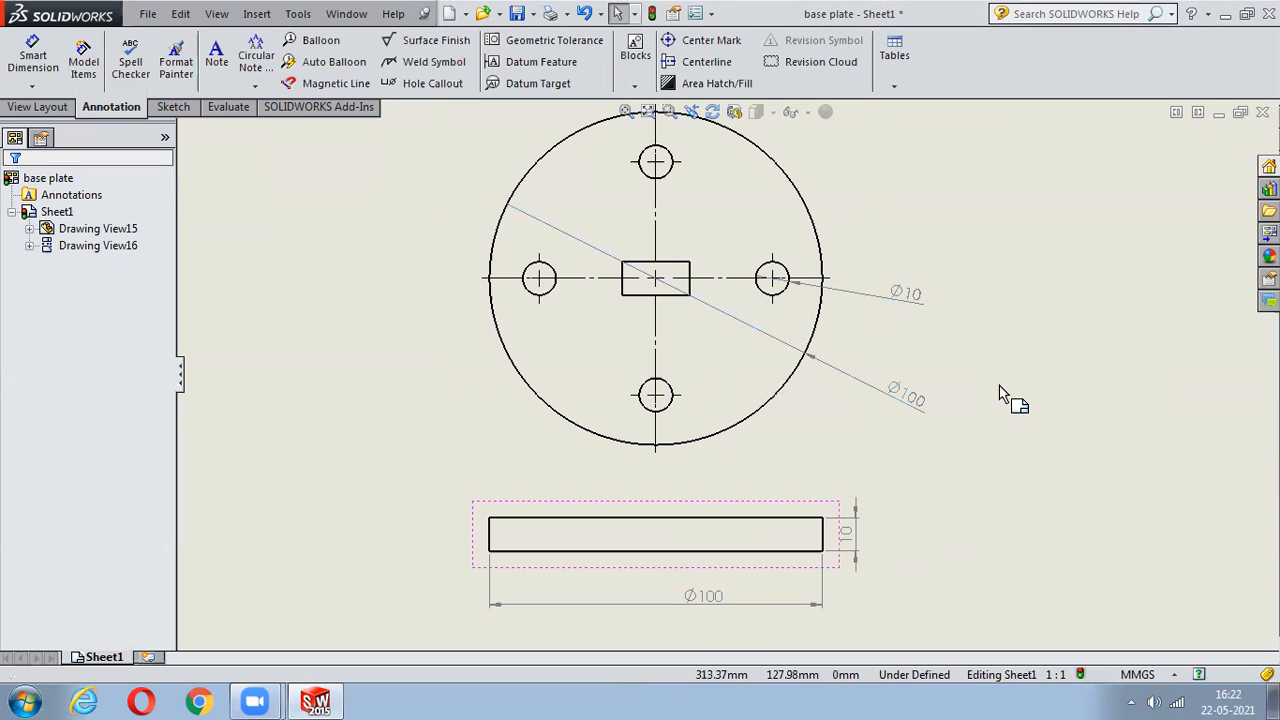
# - Try to run the spelling check on the drawing
pyautogui.press('f')
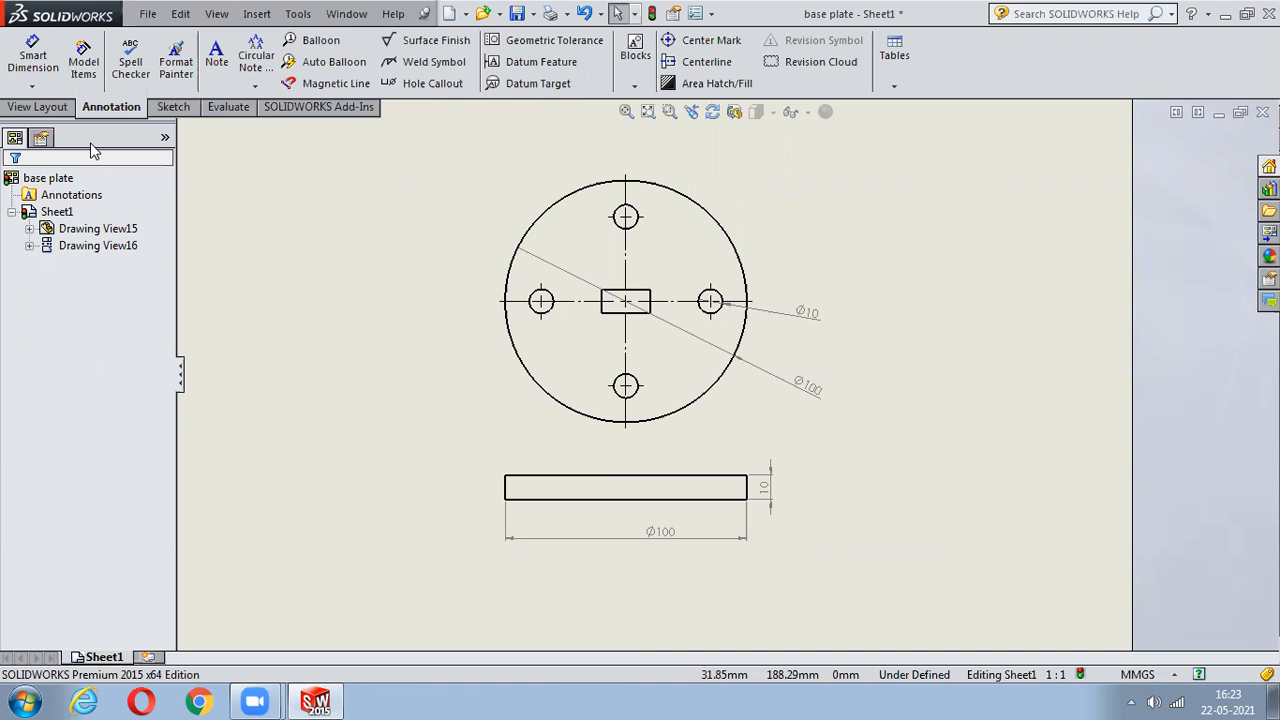
pyautogui.click(114, 232)
pyautogui.click(126, 76)
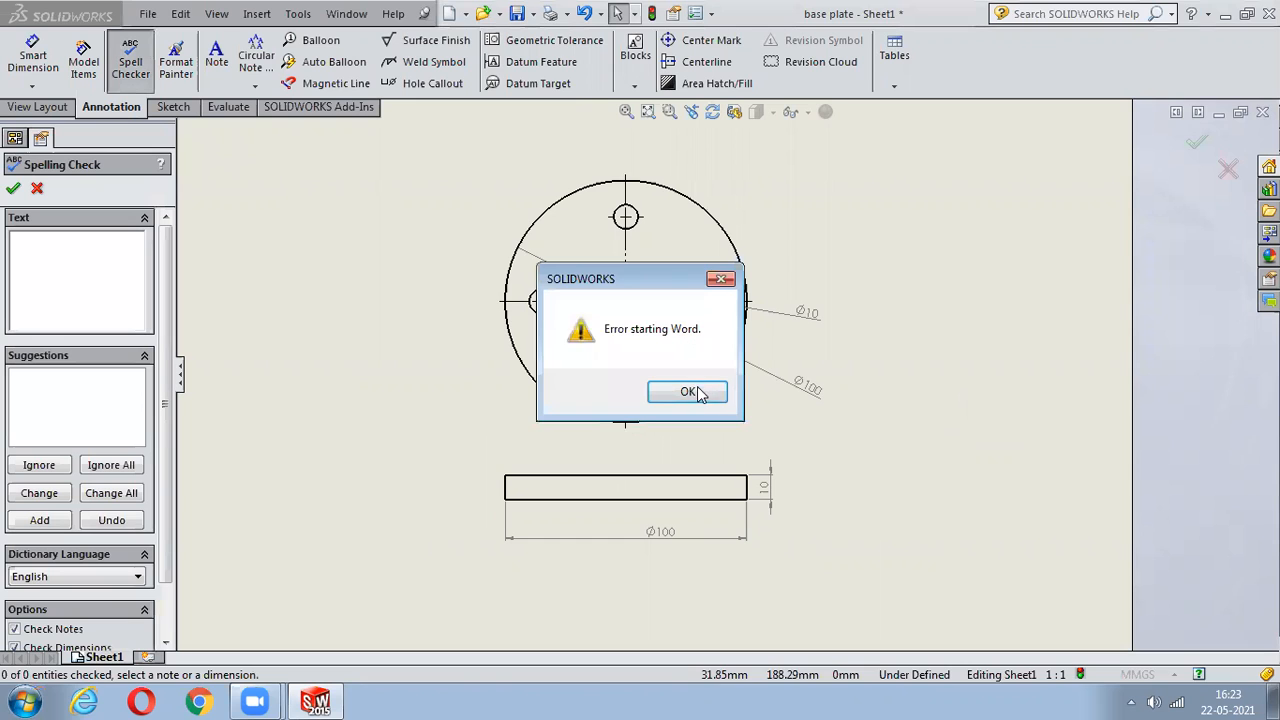
pyautogui.click(698, 391)
pyautogui.click(684, 347)
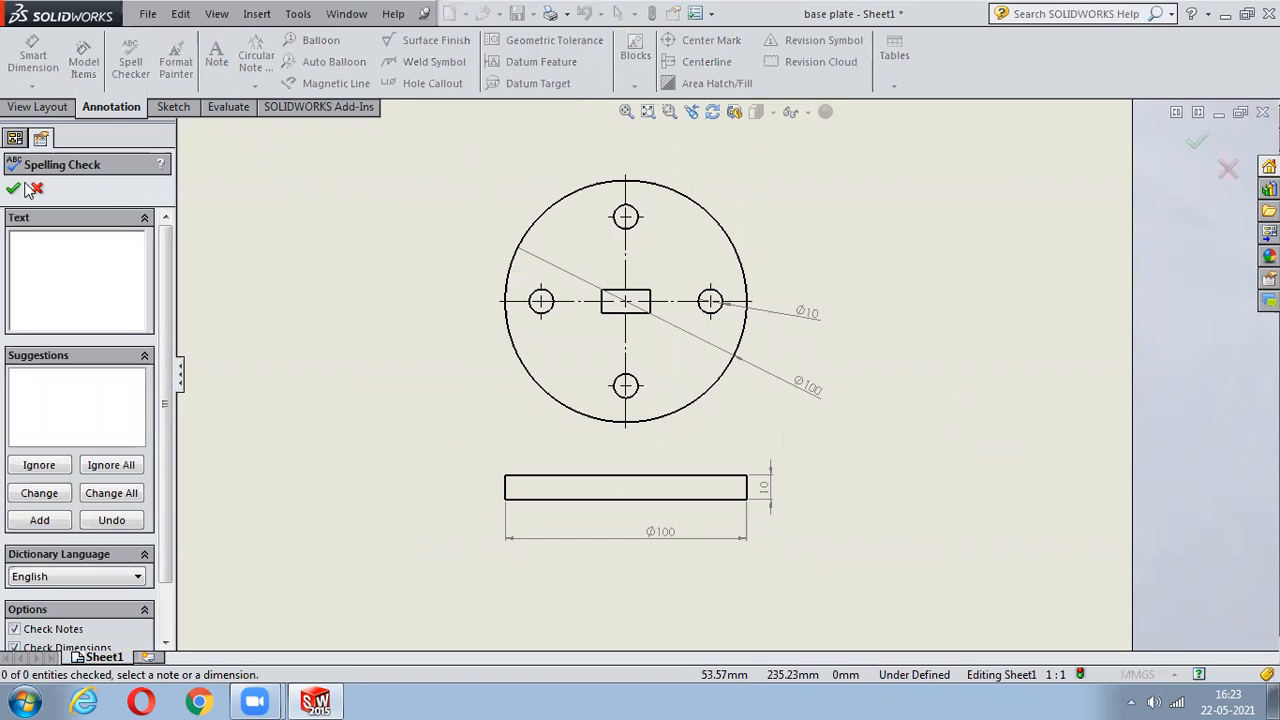
pyautogui.click(216, 55)
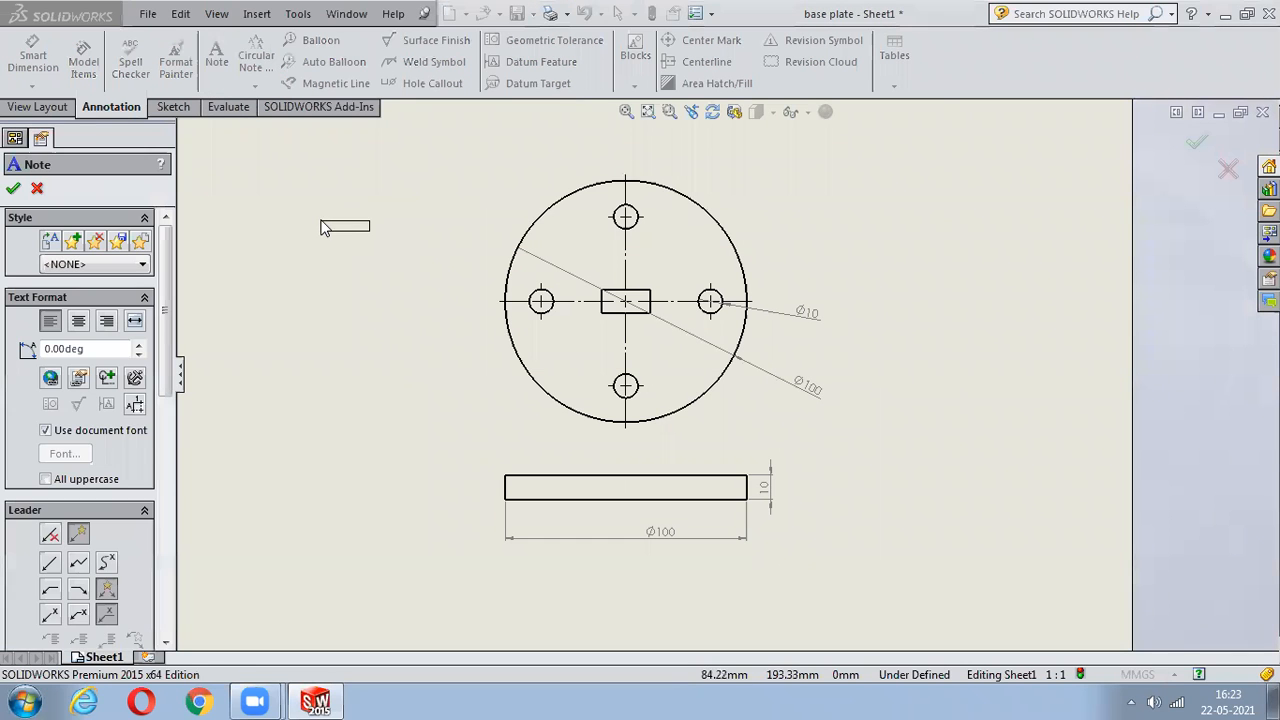
pyautogui.click(326, 222)
pyautogui.click(629, 160)
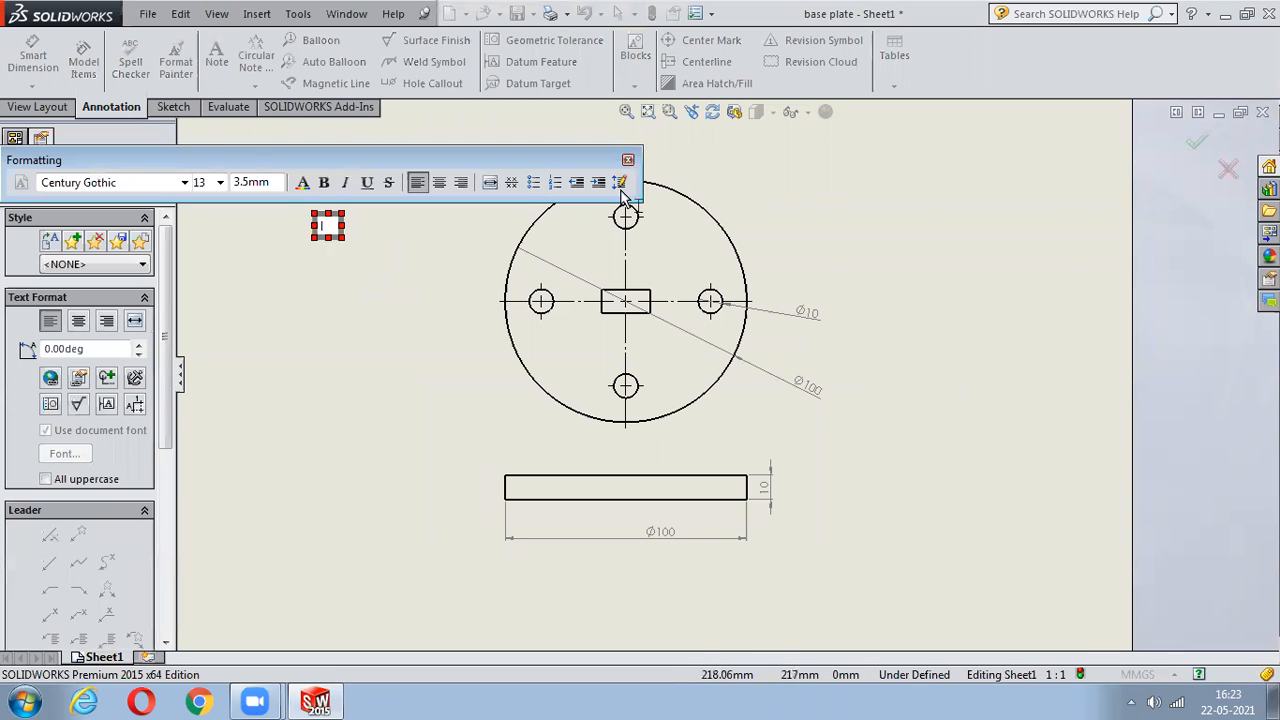
pyautogui.press('Escape')
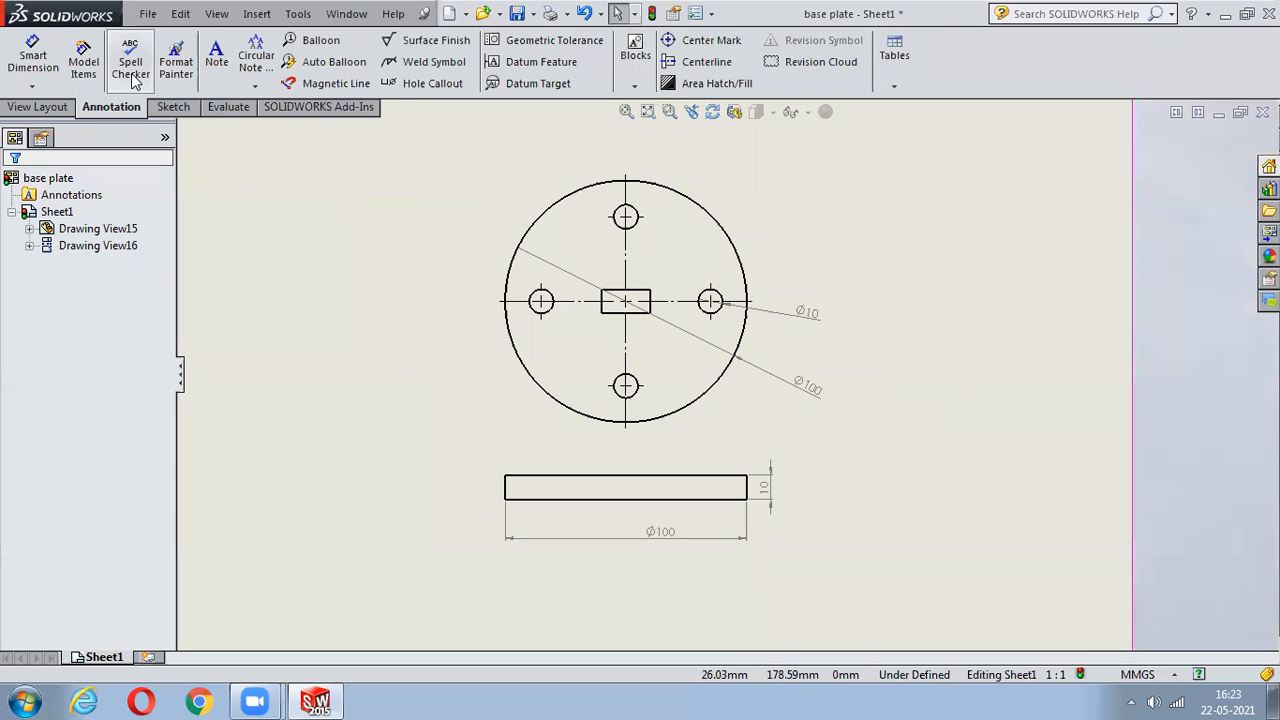
# - Place a note reading "apex," beside the upper-left part of the circular view
pyautogui.click(224, 78)
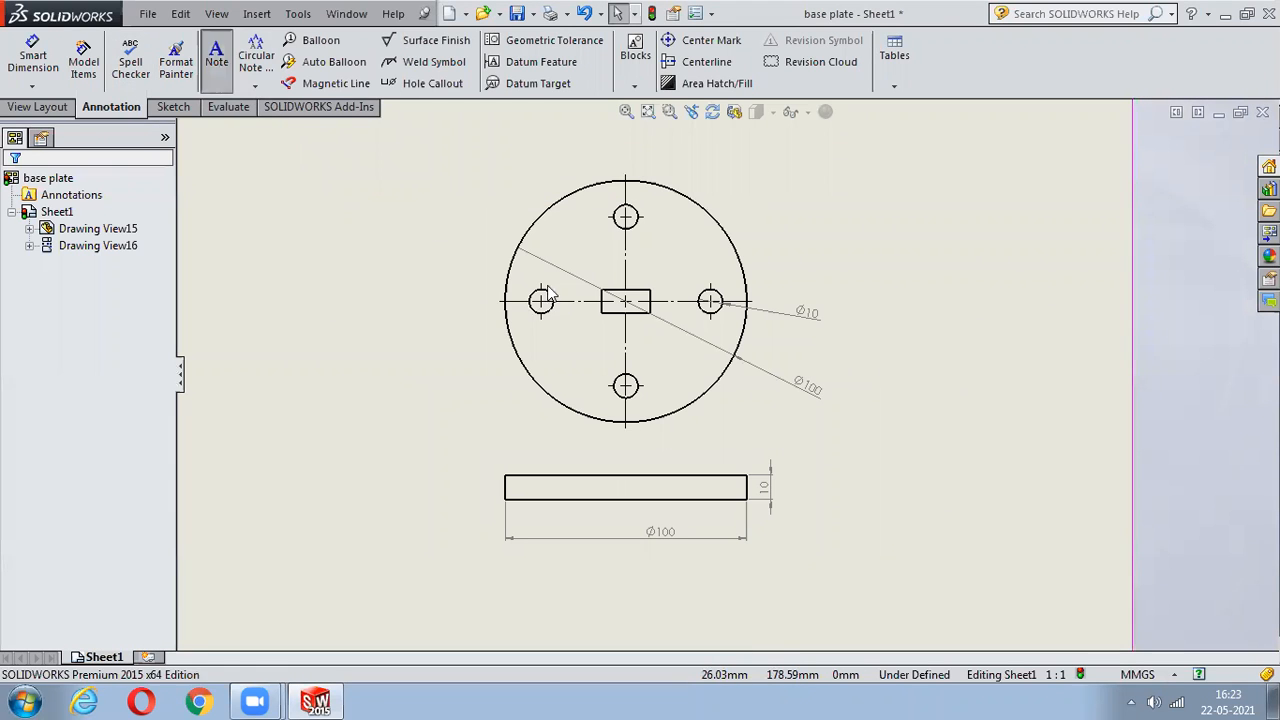
pyautogui.click(454, 204)
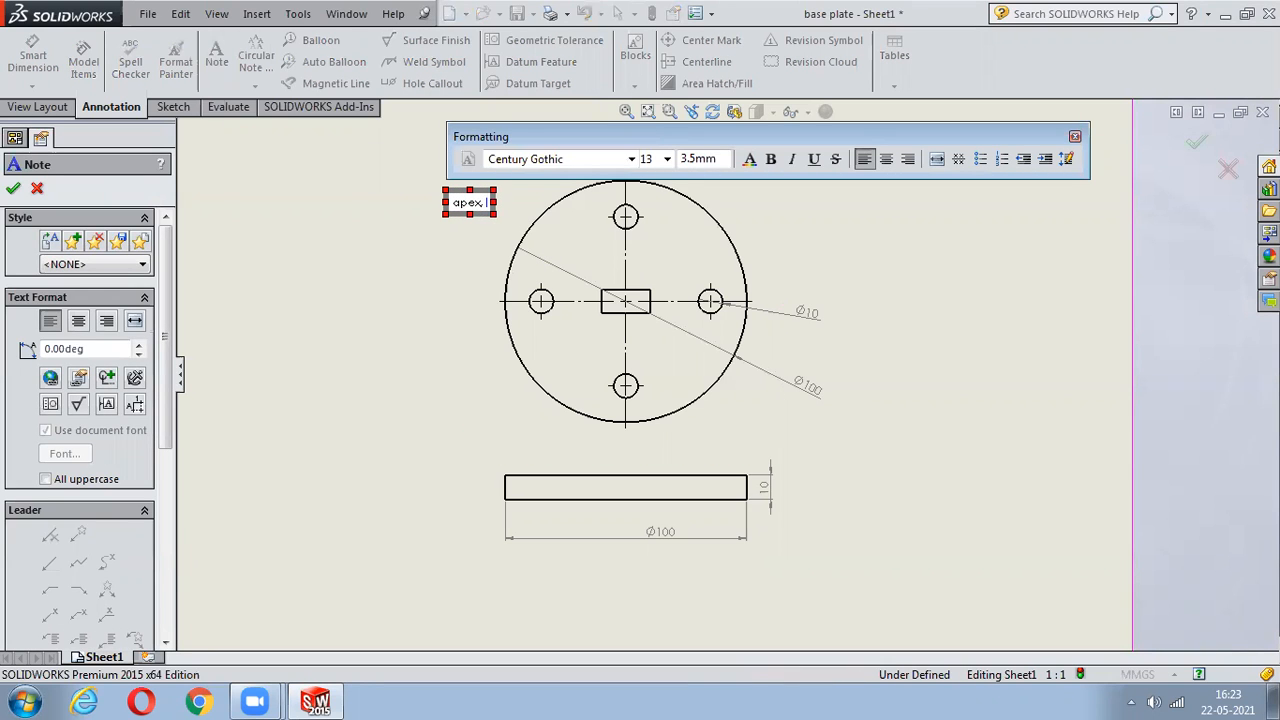
pyautogui.write('apex')
pyautogui.press('Return')
pyautogui.click(443, 303)
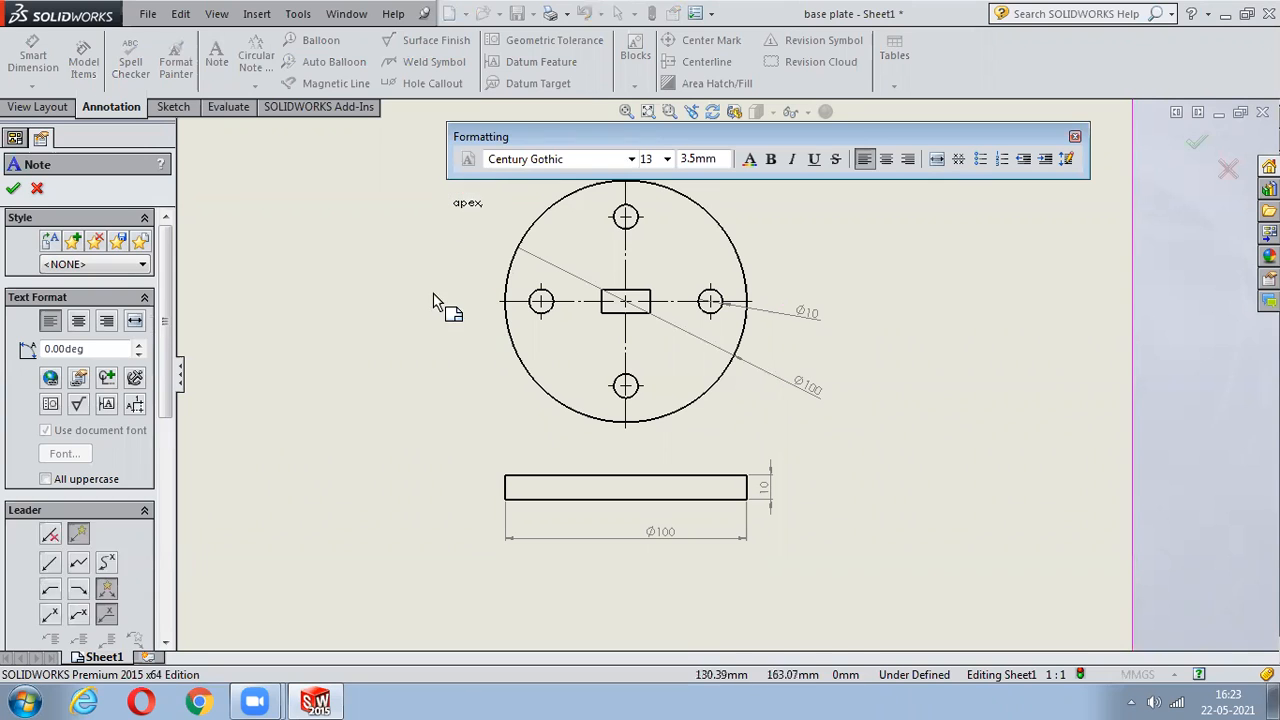
pyautogui.press('Escape')
# - Try to pattern the apex note circularly with 4 equally spaced instances over 360 degrees
pyautogui.click(260, 86)
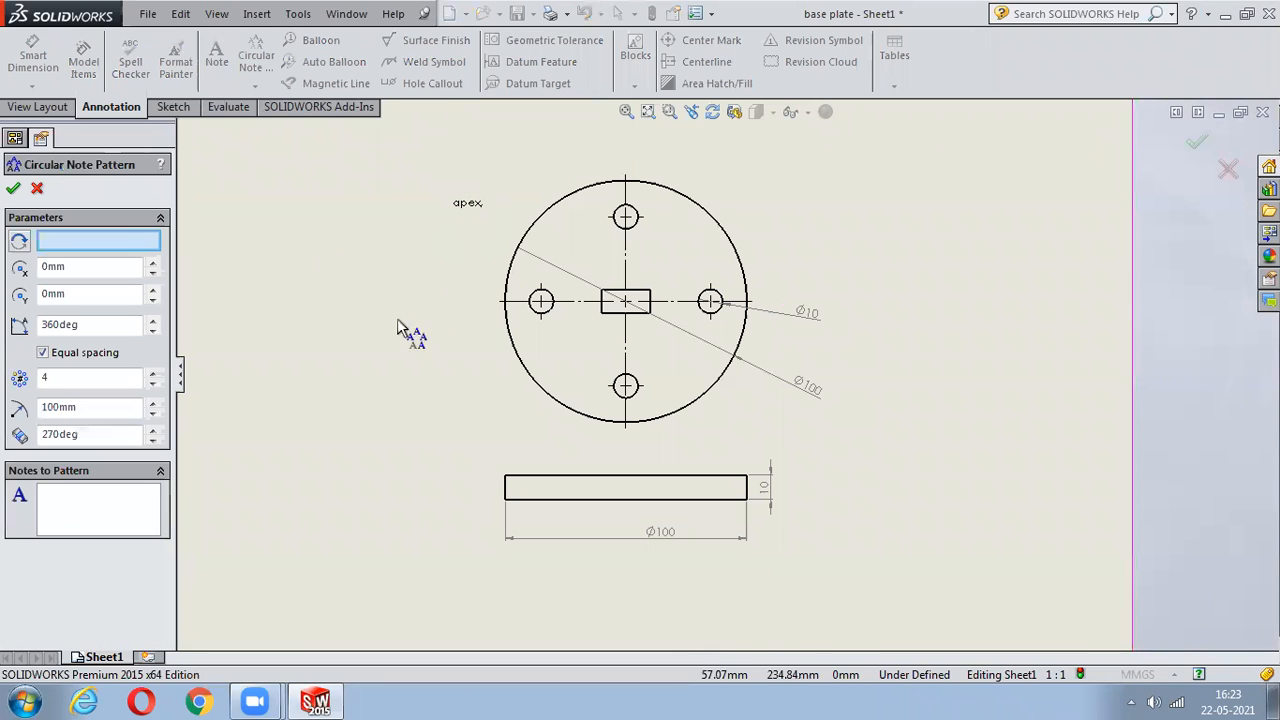
pyautogui.click(476, 210)
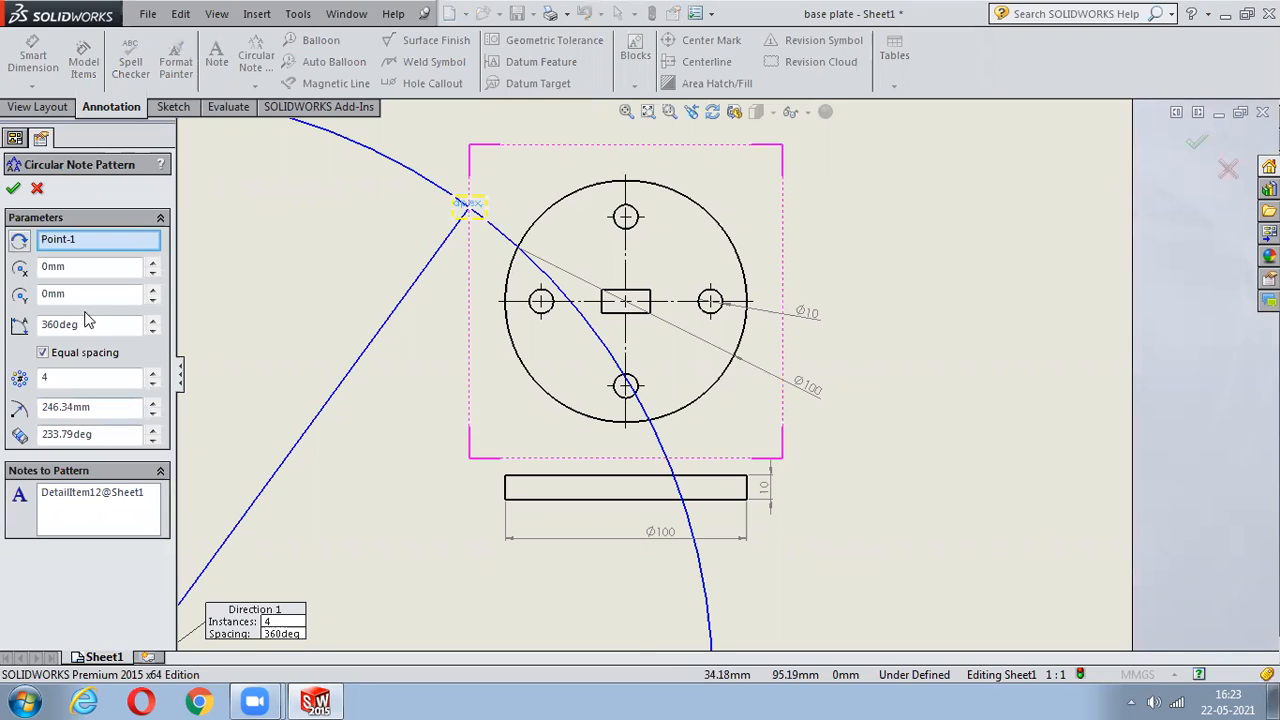
pyautogui.click(13, 188)
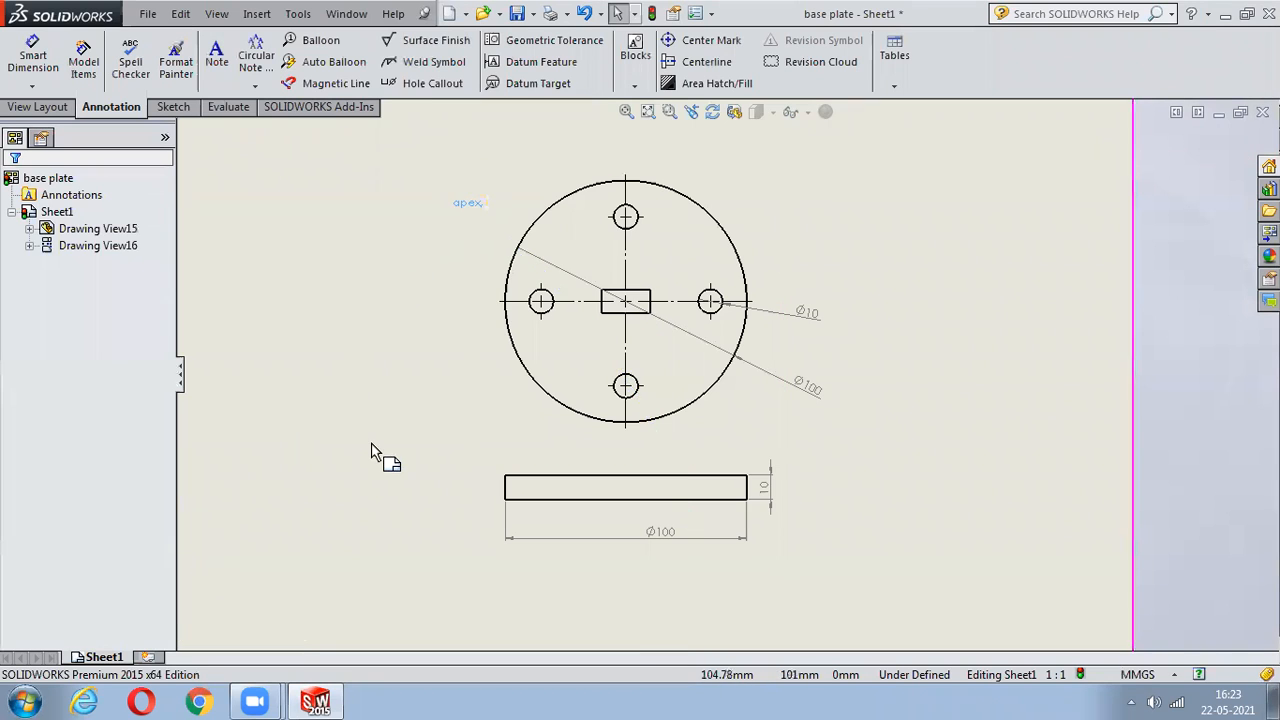
# - Attach a circular item-number balloon to the plate's outer circle, placed just outside its upper-right edge
pyautogui.press('f')
pyautogui.click(540, 355)
pyautogui.scroll(-3, 766, 337)
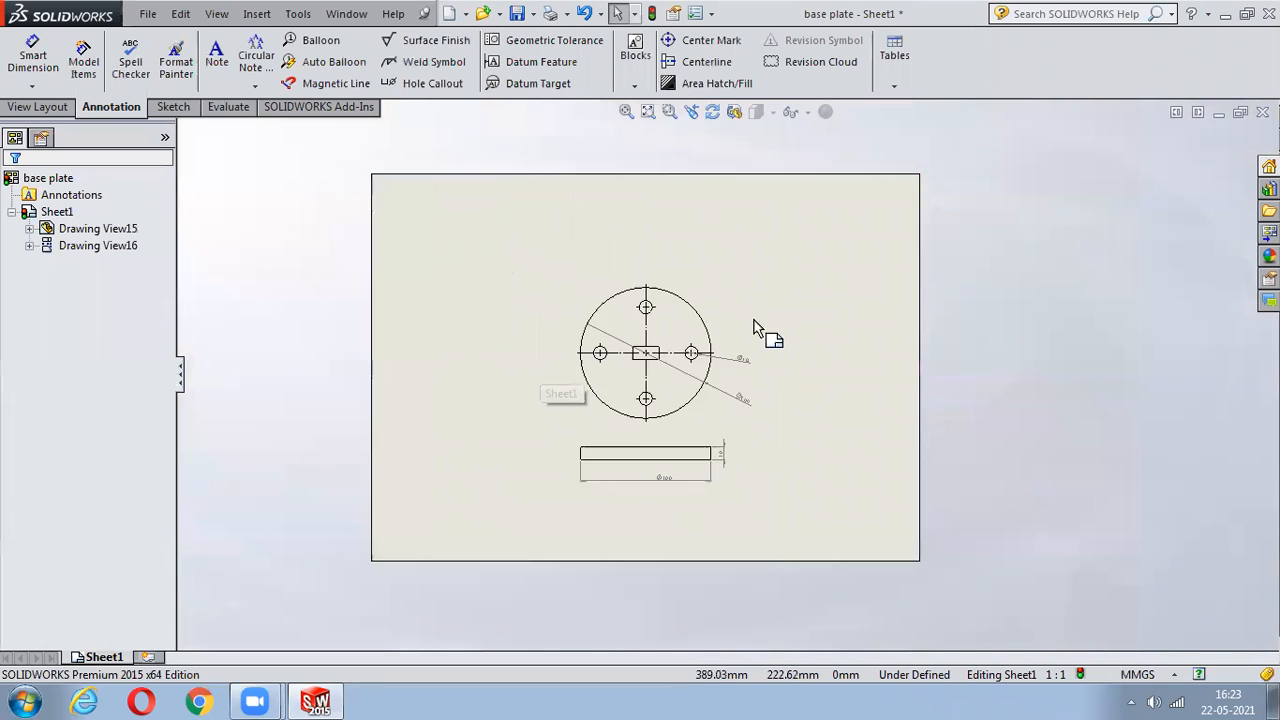
pyautogui.click(318, 40)
pyautogui.click(655, 325)
pyautogui.click(693, 283)
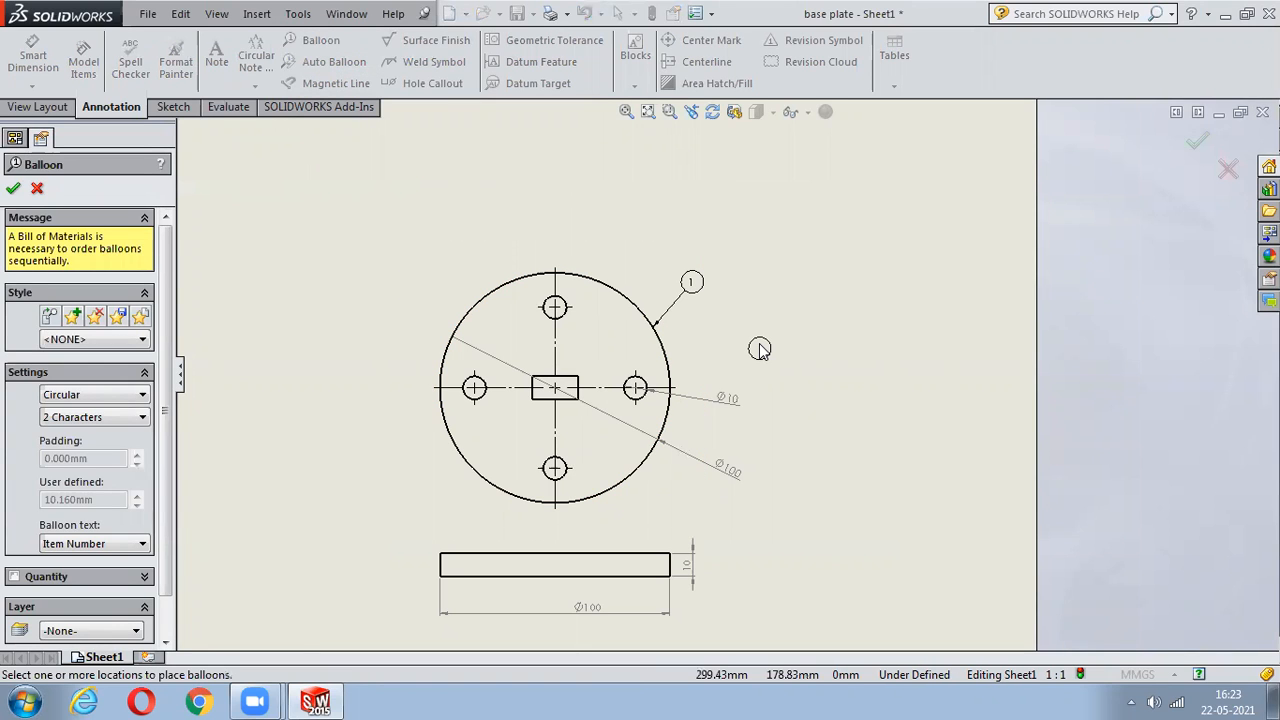
pyautogui.press('Escape')
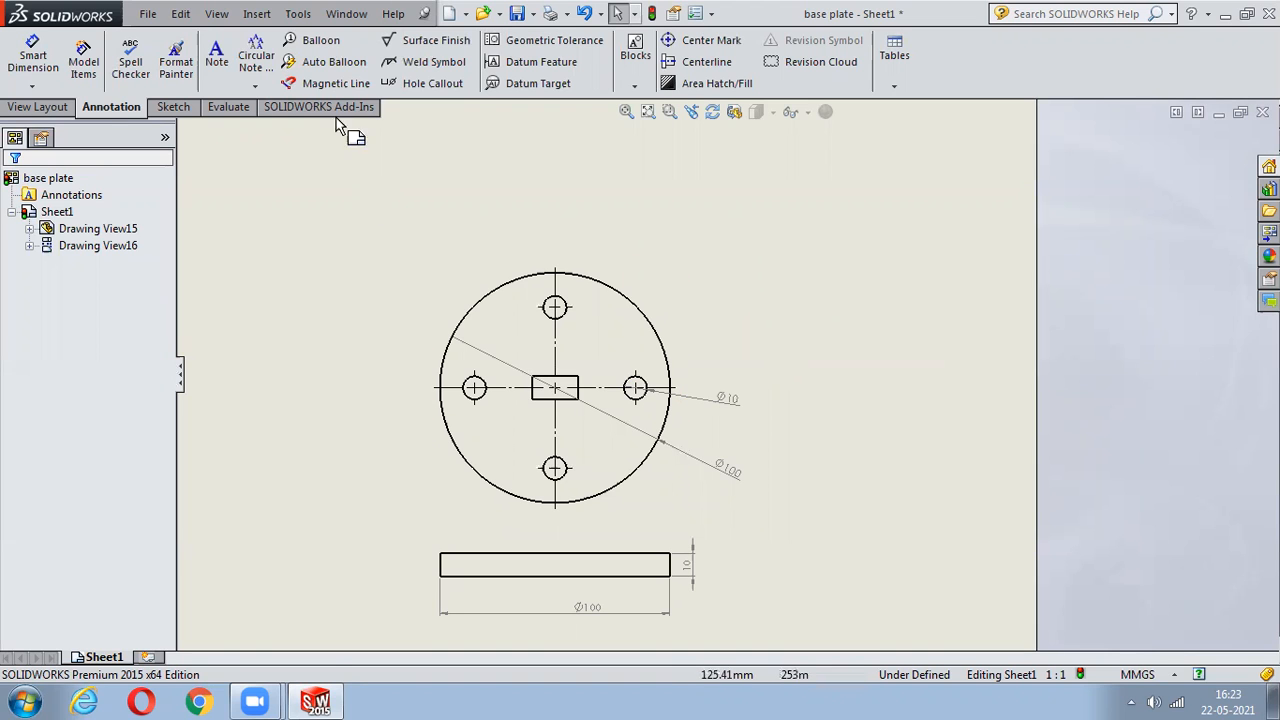
pyautogui.click(333, 81)
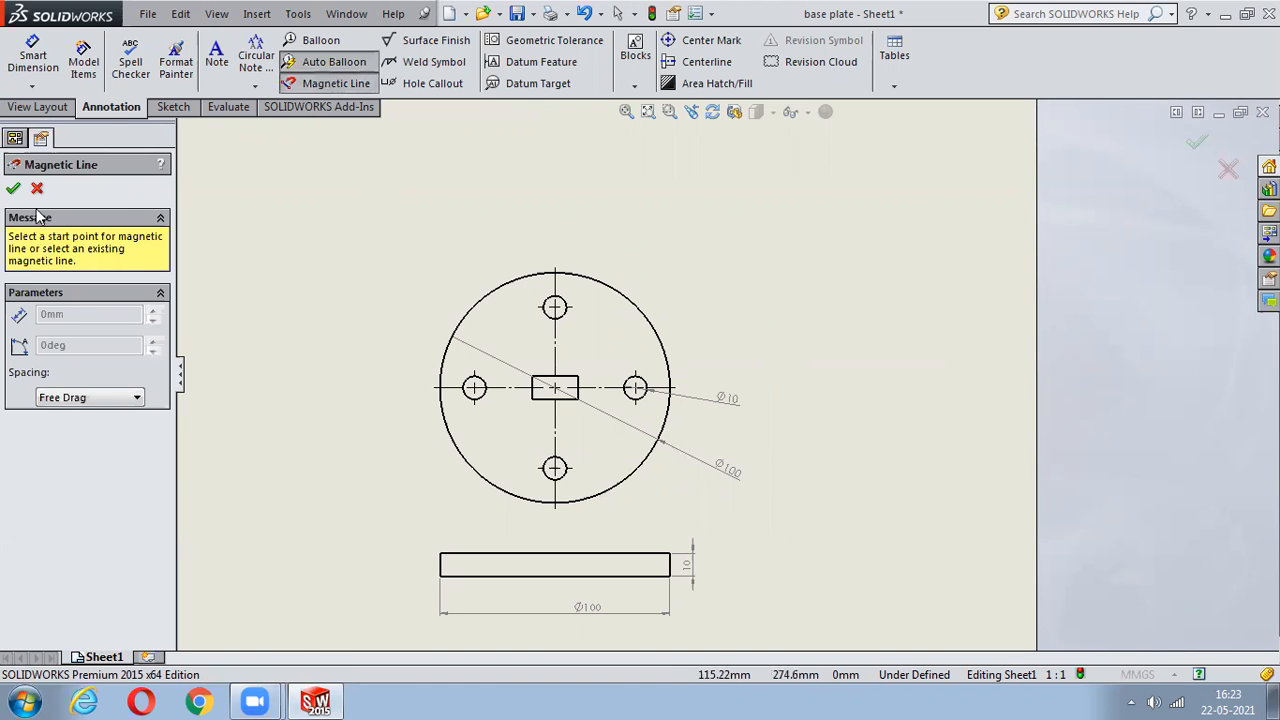
pyautogui.click(330, 61)
pyautogui.click(14, 189)
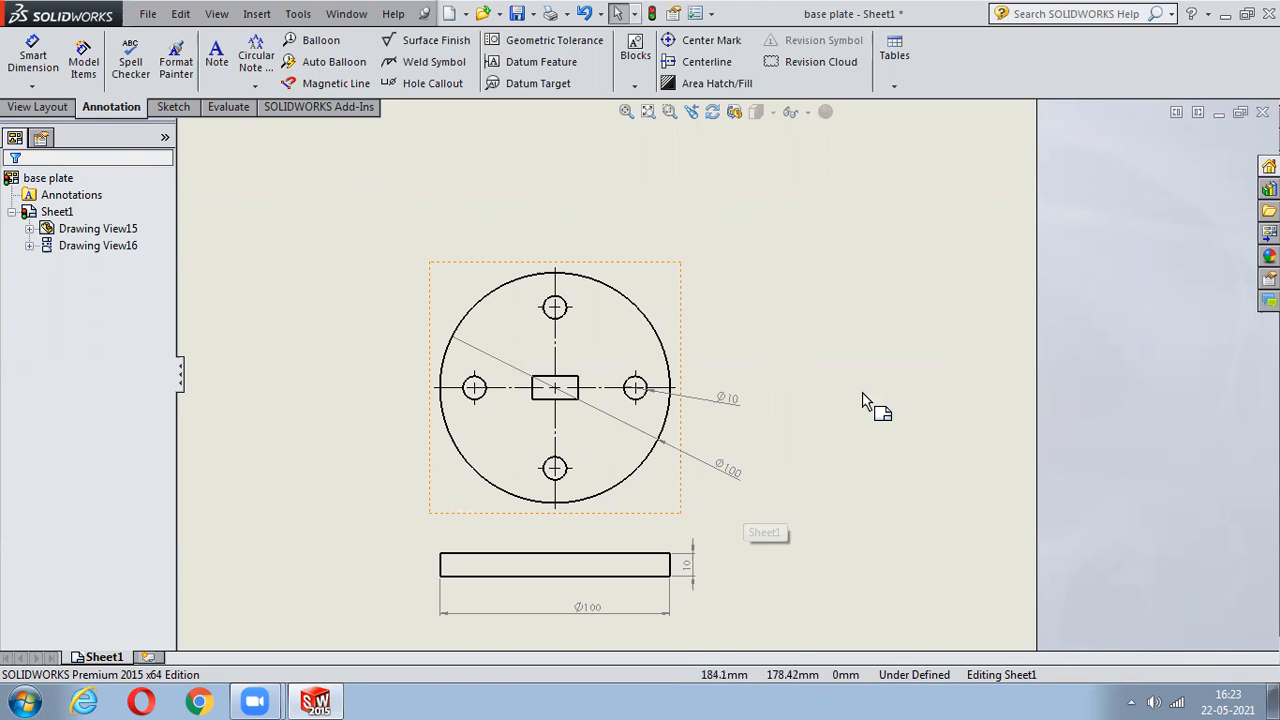
# - Attach a basic surface finish symbol without values to the upper-right edge of the plate's outer circle
pyautogui.click(430, 48)
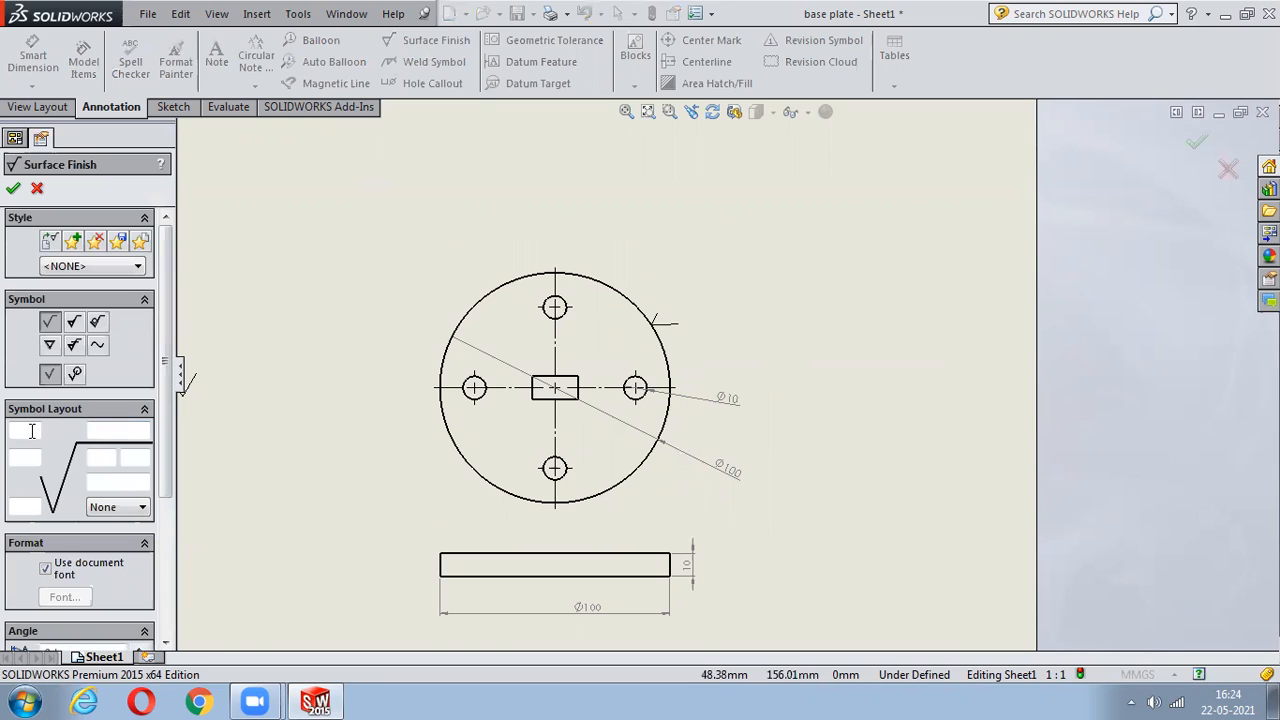
pyautogui.moveTo(165, 456); pyautogui.dragTo(175, 604)
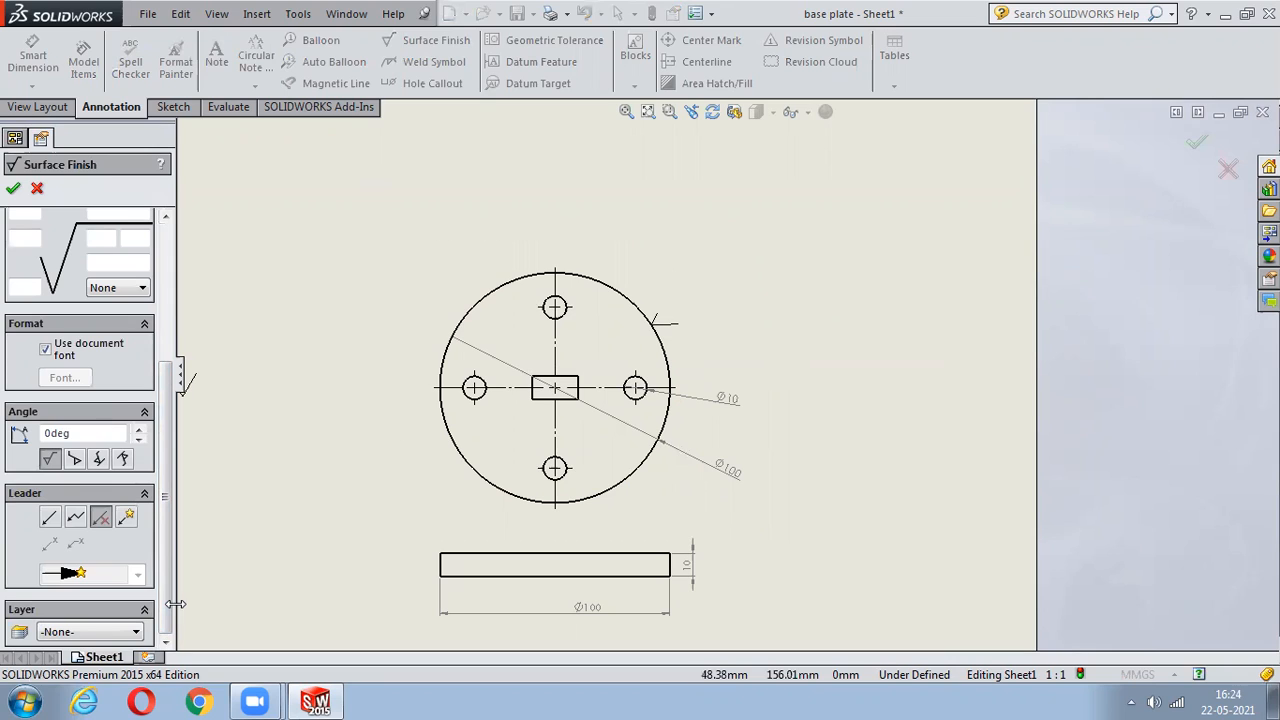
pyautogui.click(38, 189)
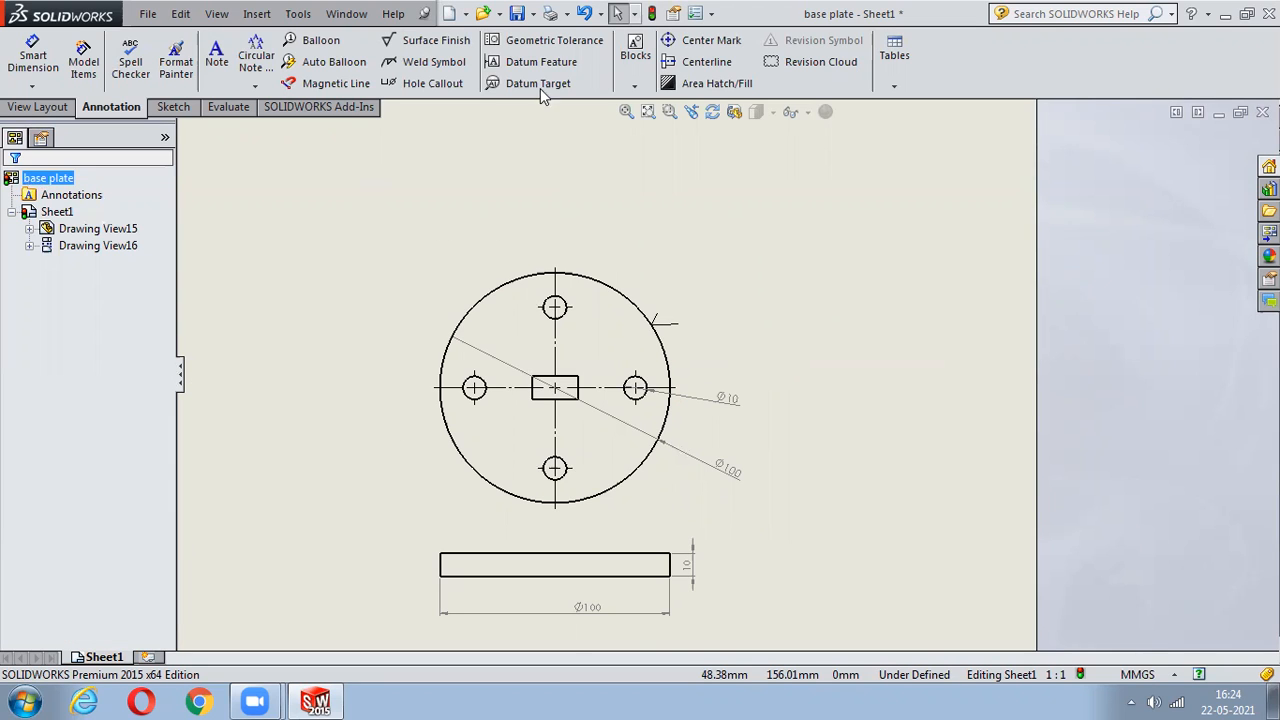
# - Add a hole callout to the top hole of the circular view, with its text just below the hole
pyautogui.click(440, 87)
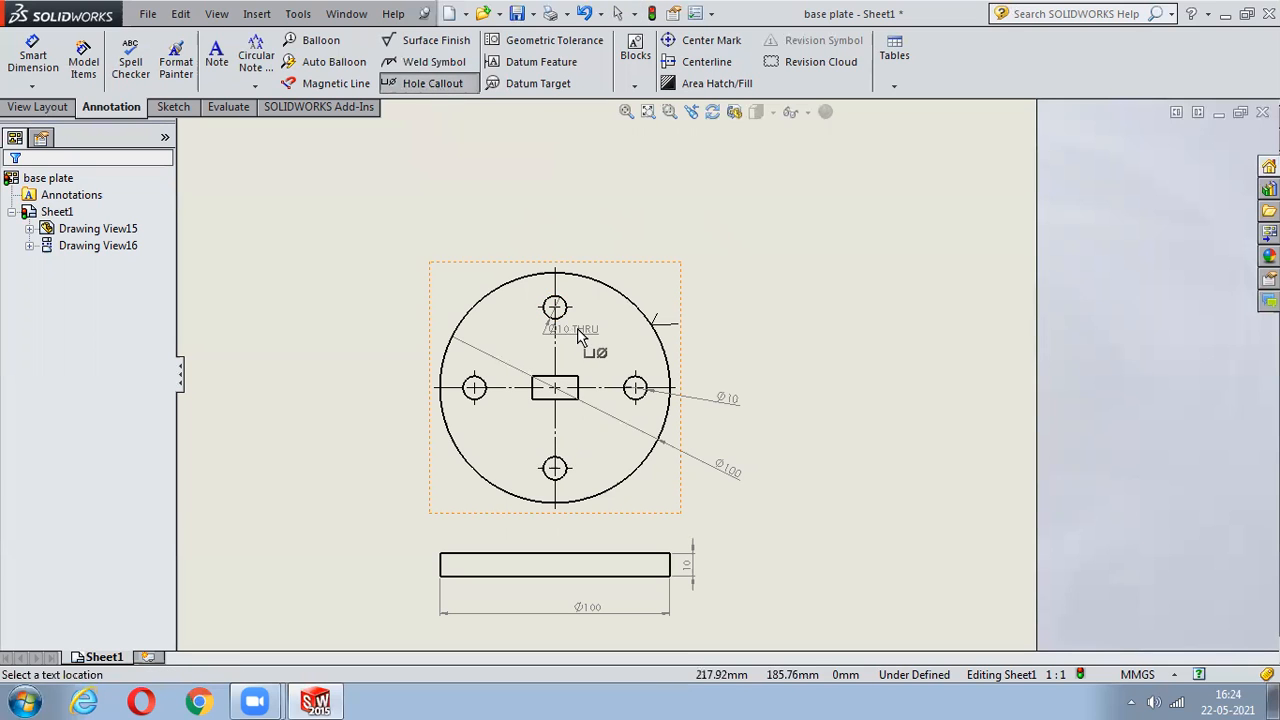
pyautogui.click(604, 349)
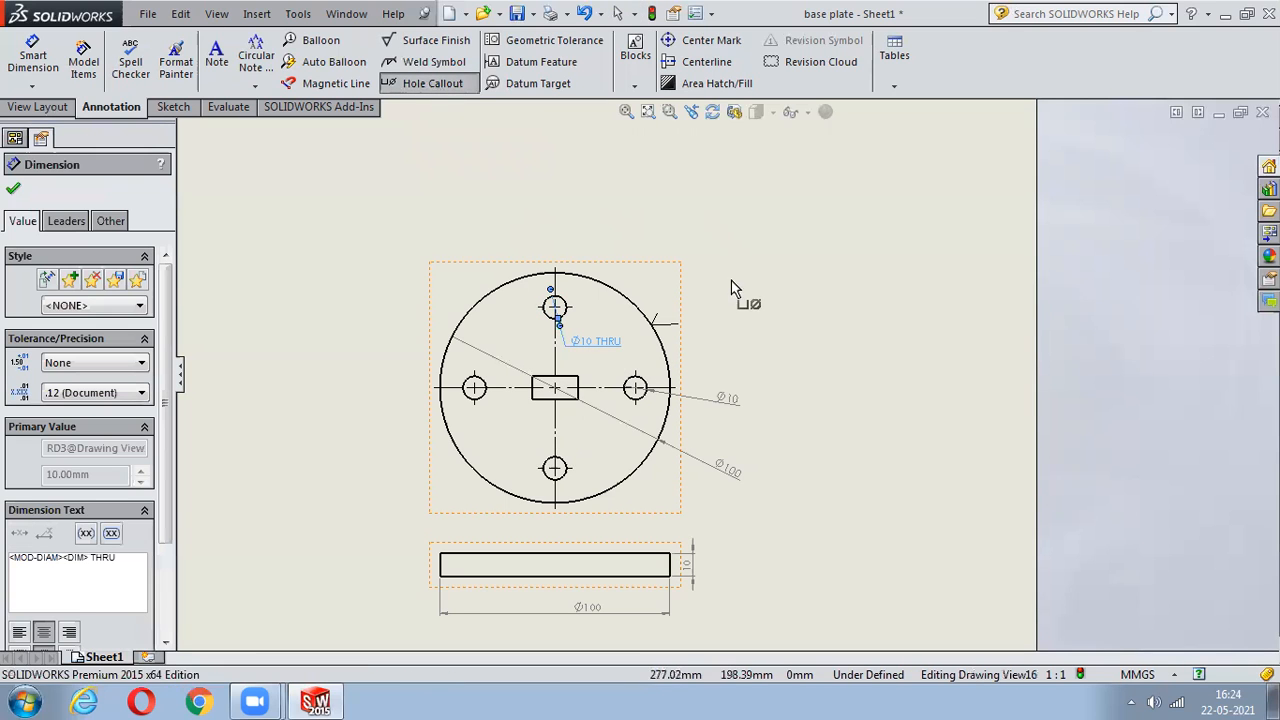
pyautogui.rightClick(731, 287)
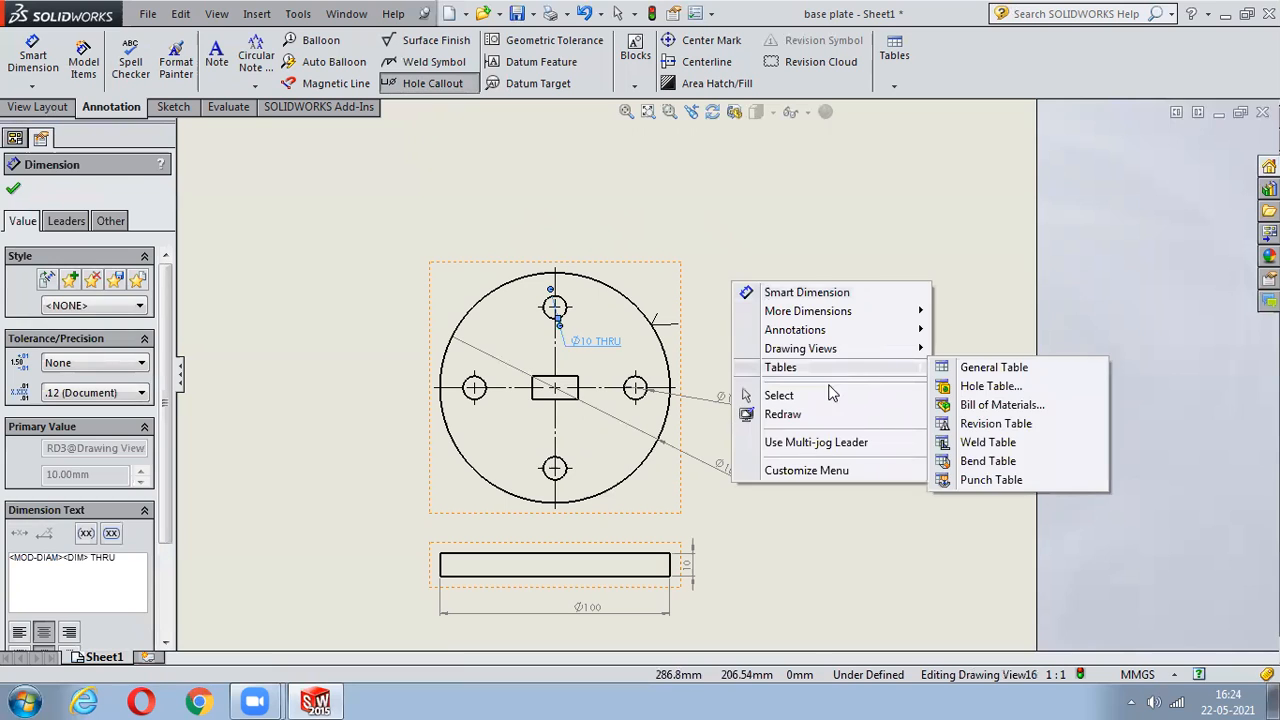
pyautogui.click(779, 395)
pyautogui.scroll(-3, 590, 362)
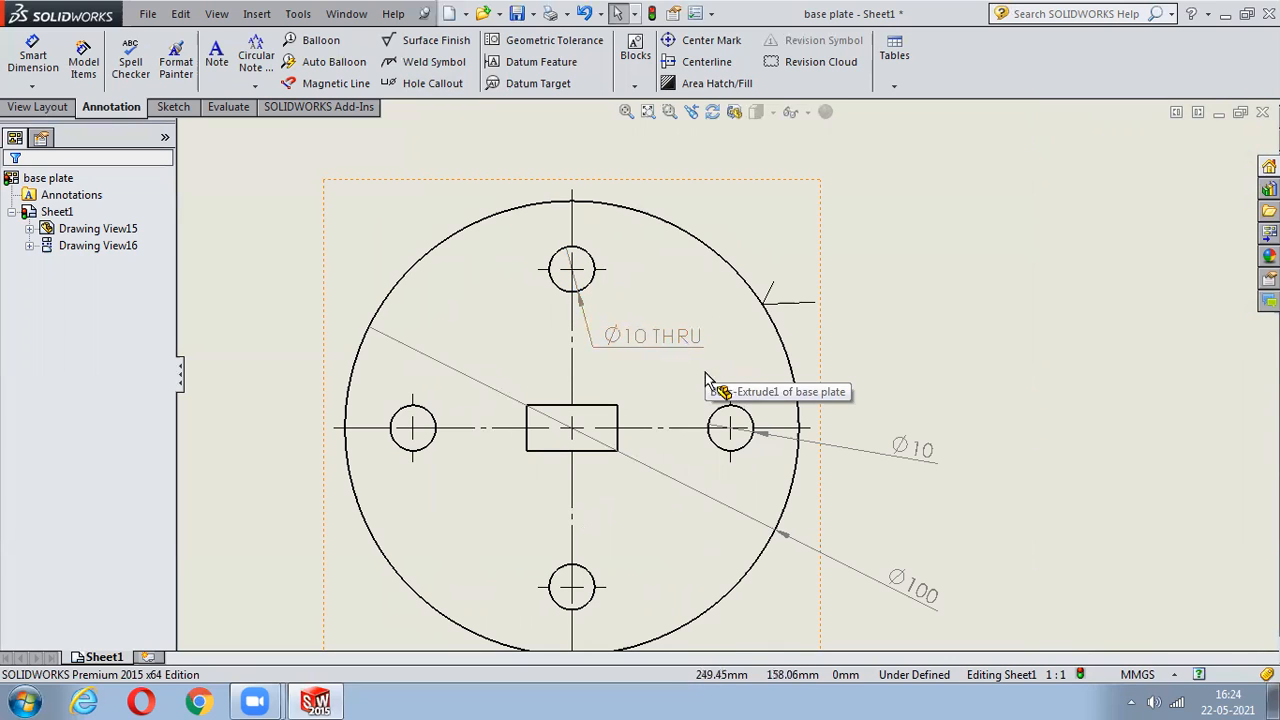
# - Review the geometric characteristic symbols available for both frames of a geometric tolerance
pyautogui.click(550, 42)
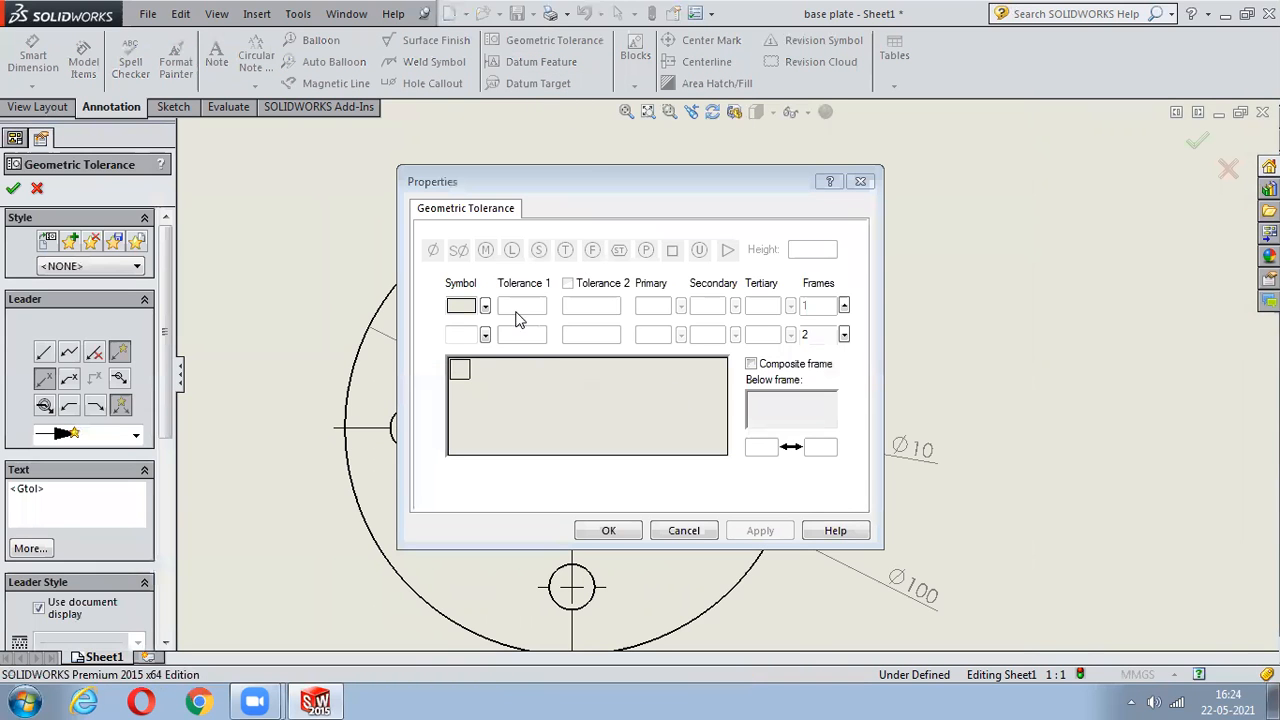
pyautogui.click(487, 309)
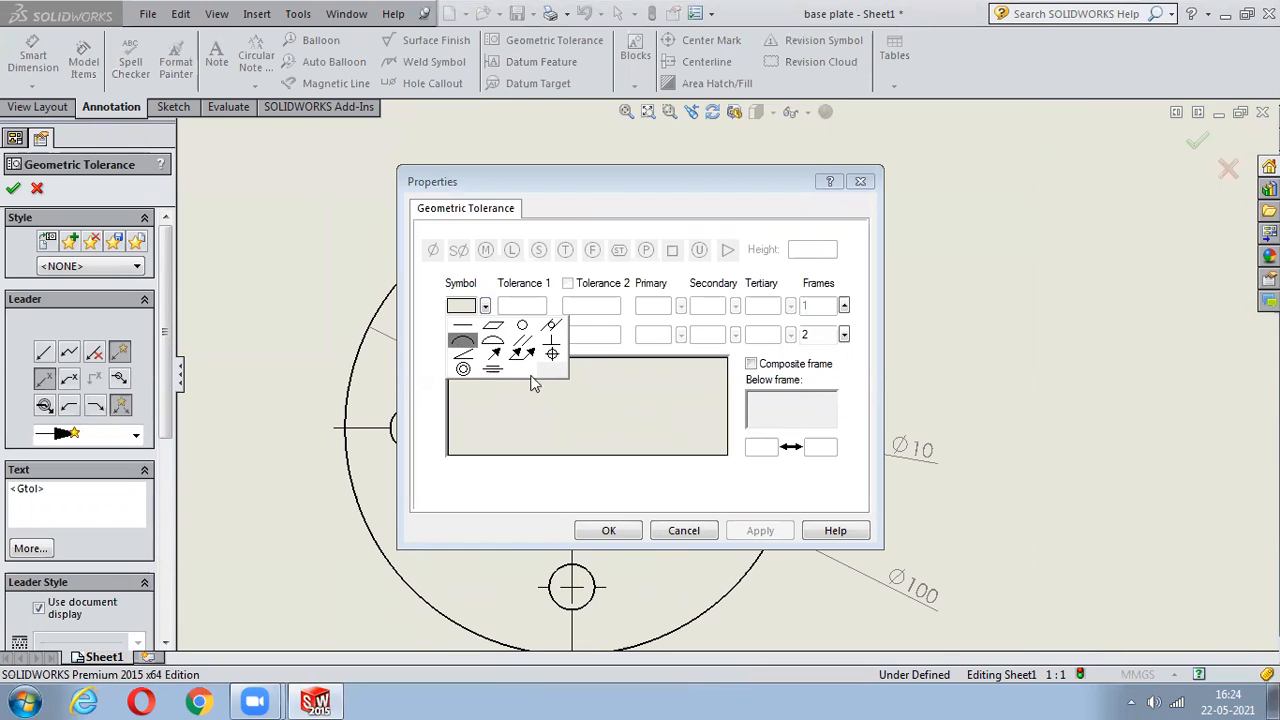
pyautogui.click(480, 362)
pyautogui.click(485, 334)
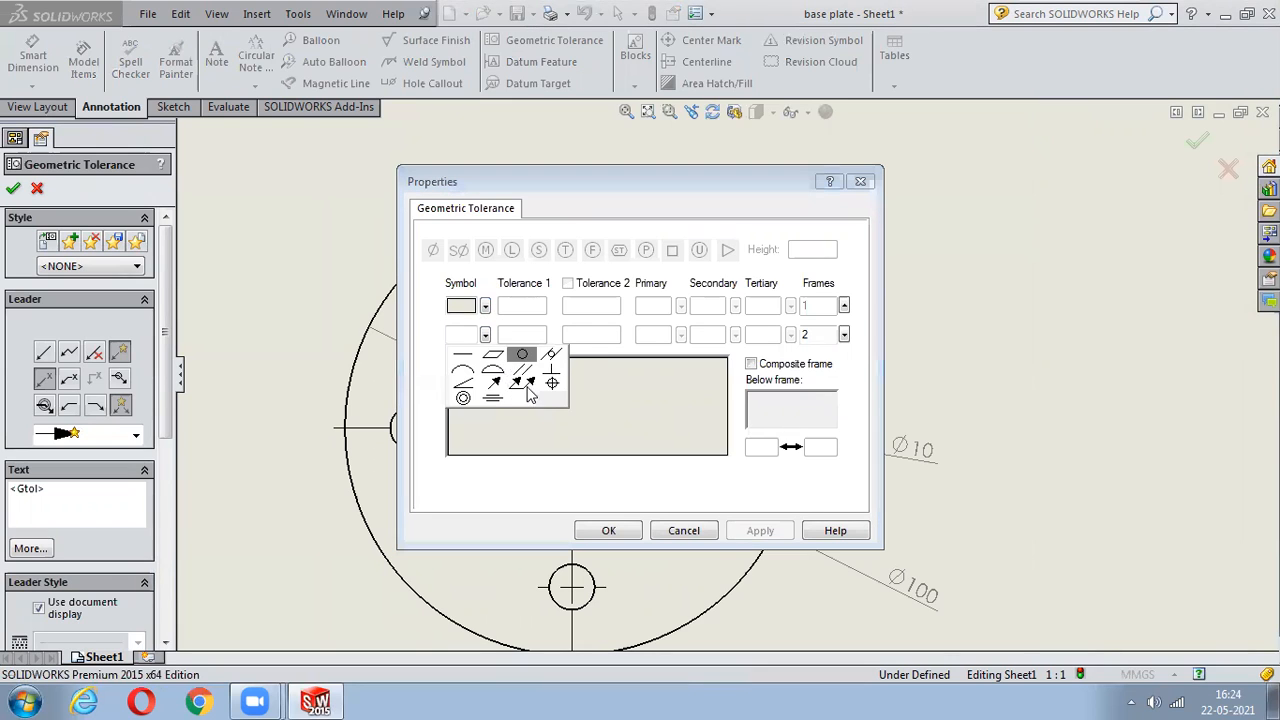
pyautogui.click(823, 234)
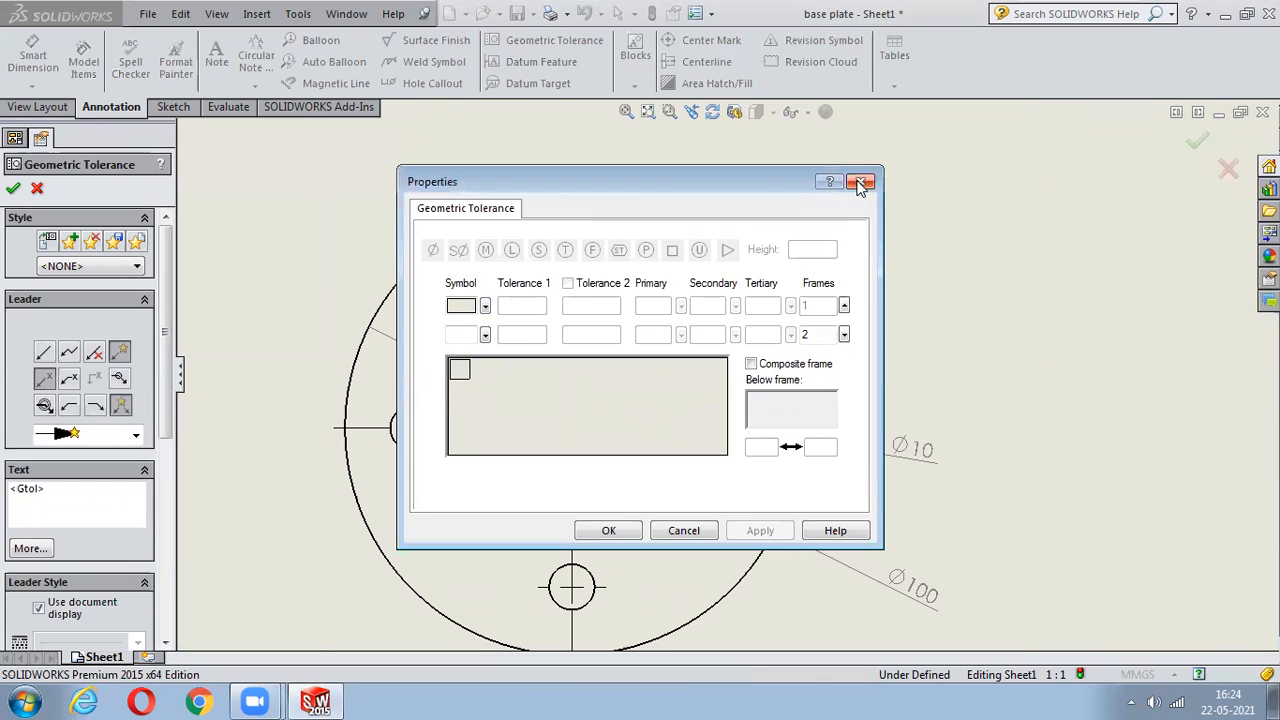
pyautogui.click(862, 182)
# - Attach a datum target to the outer circle's upper-left edge and undo it together with the hole callout and surface finish symbol
pyautogui.click(538, 83)
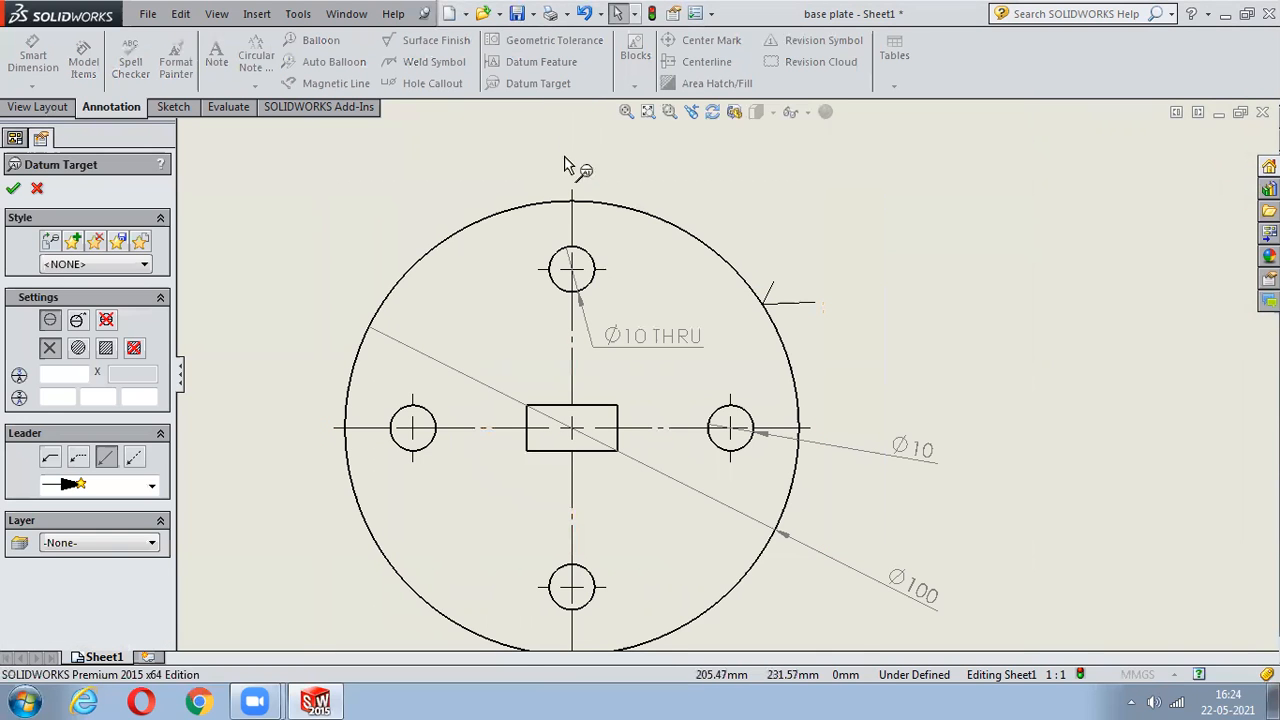
pyautogui.click(493, 212)
pyautogui.click(411, 180)
pyautogui.rightClick(297, 292)
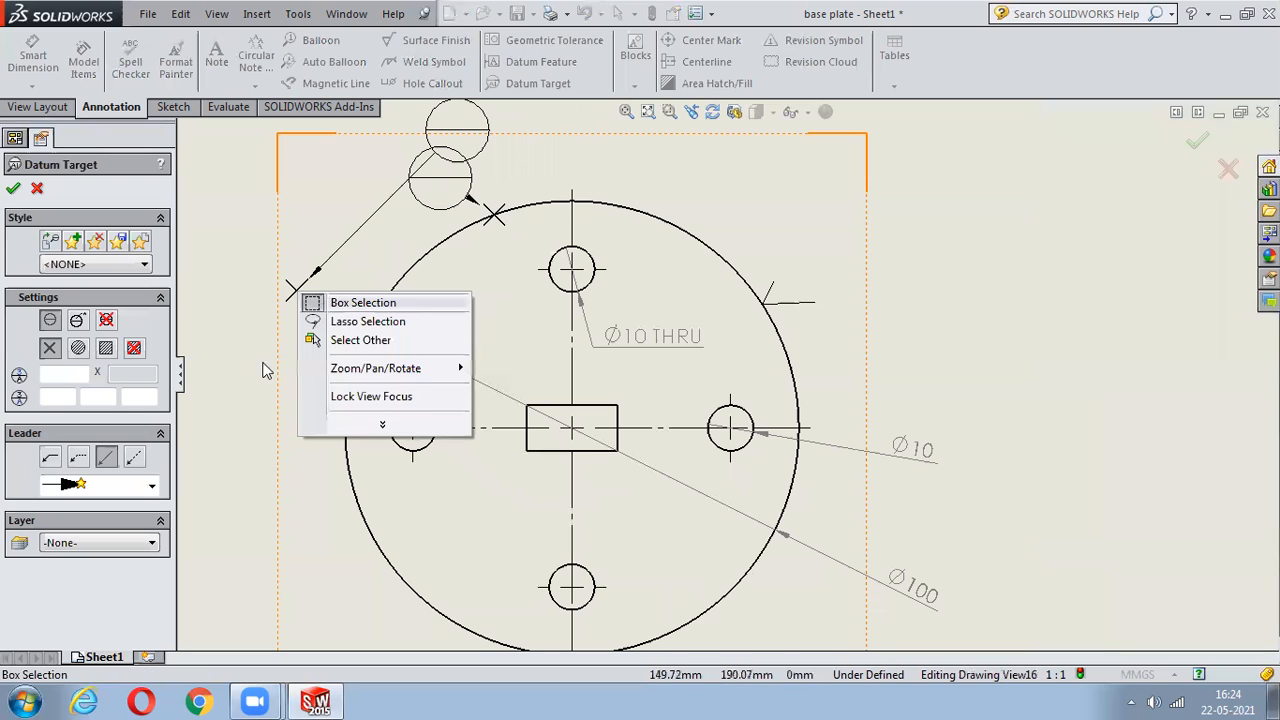
pyautogui.press('Escape')
pyautogui.press('Escape')
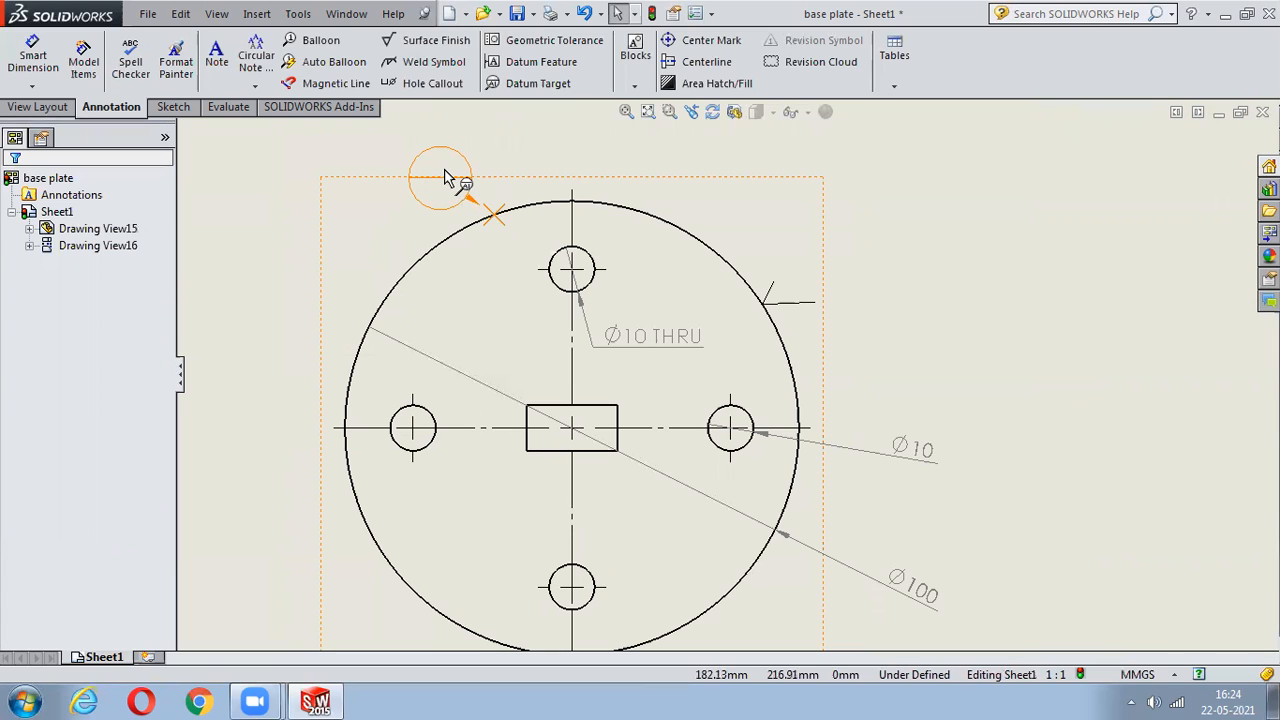
pyautogui.hotkey('ctrl', 'z')
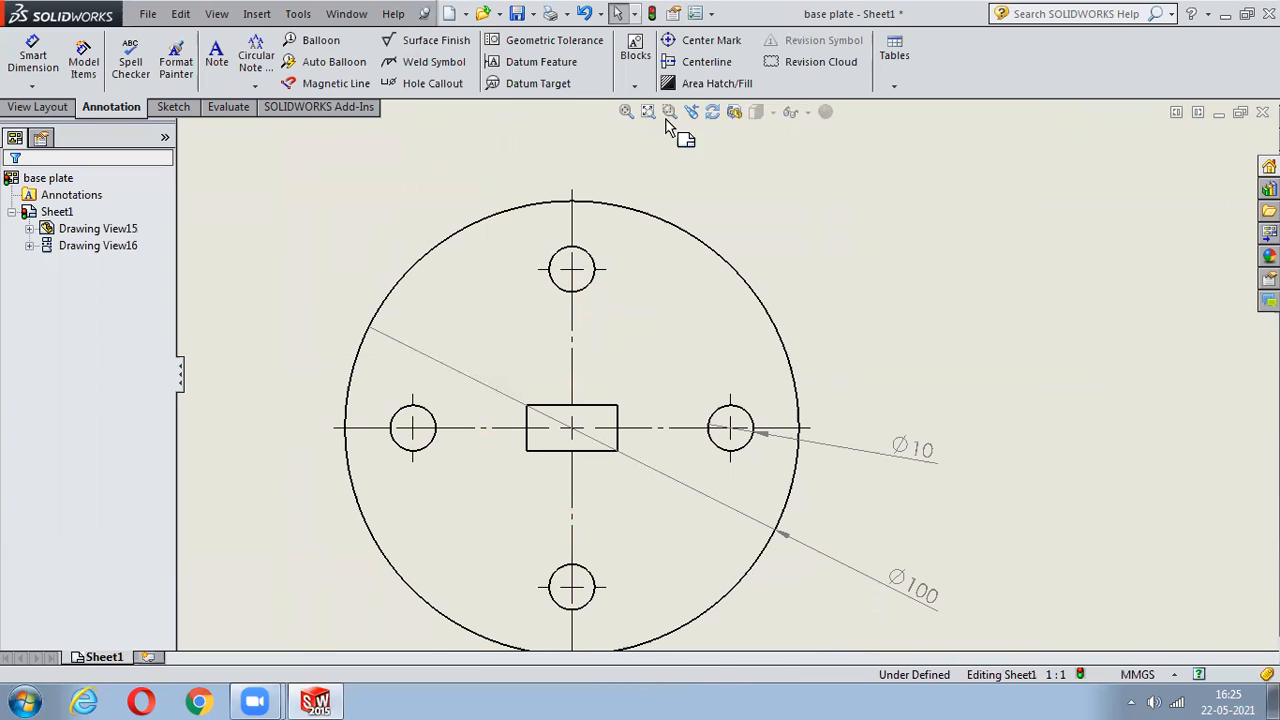
# - Delete the existing center mark of the plate's outer circle in the circular view
pyautogui.click(690, 40)
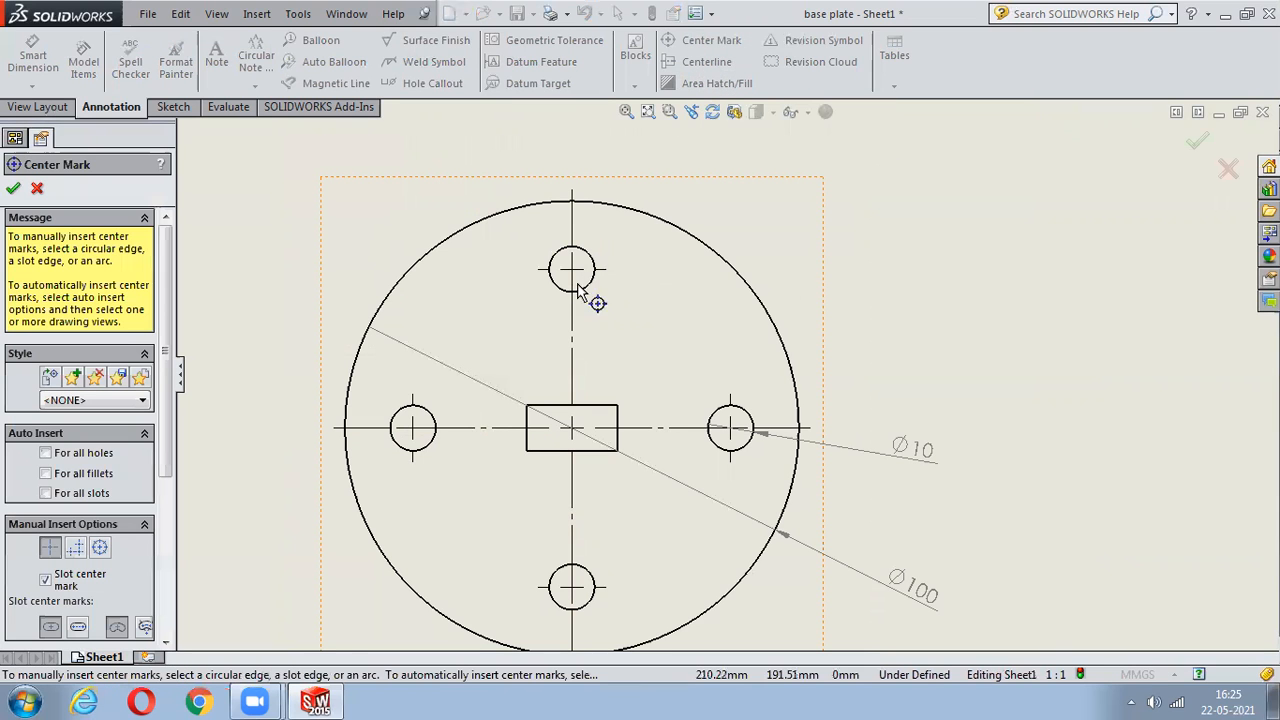
pyautogui.scroll(-2, 735, 425)
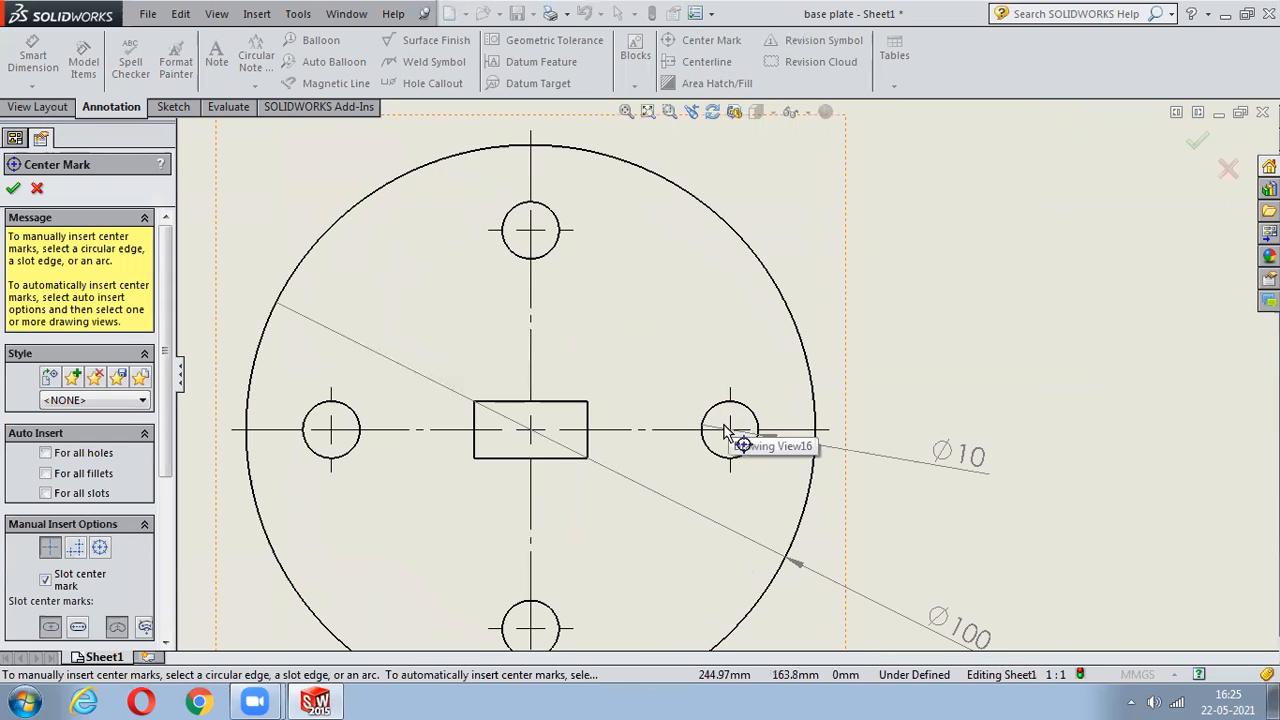
pyautogui.press('Escape')
pyautogui.click(718, 433)
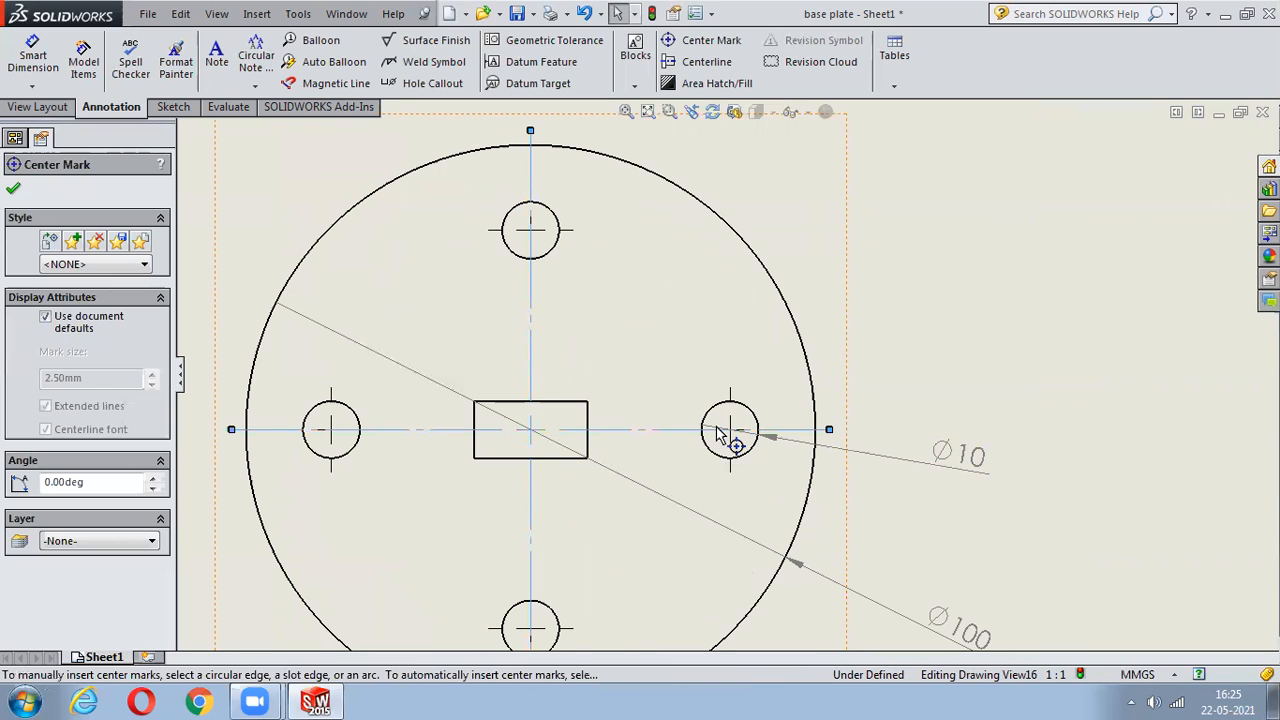
pyautogui.press('Escape')
# - Add a new single center mark to the plate's outer circle using the document's default display attributes
pyautogui.click(722, 42)
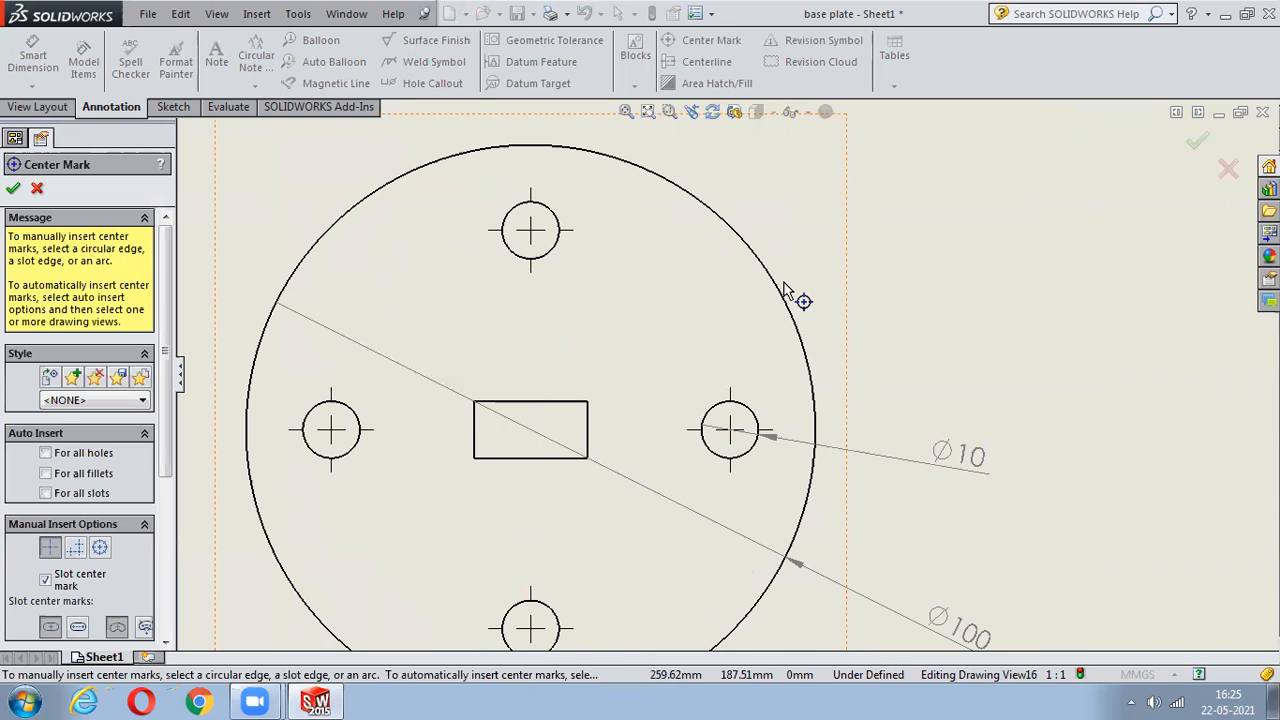
pyautogui.click(779, 287)
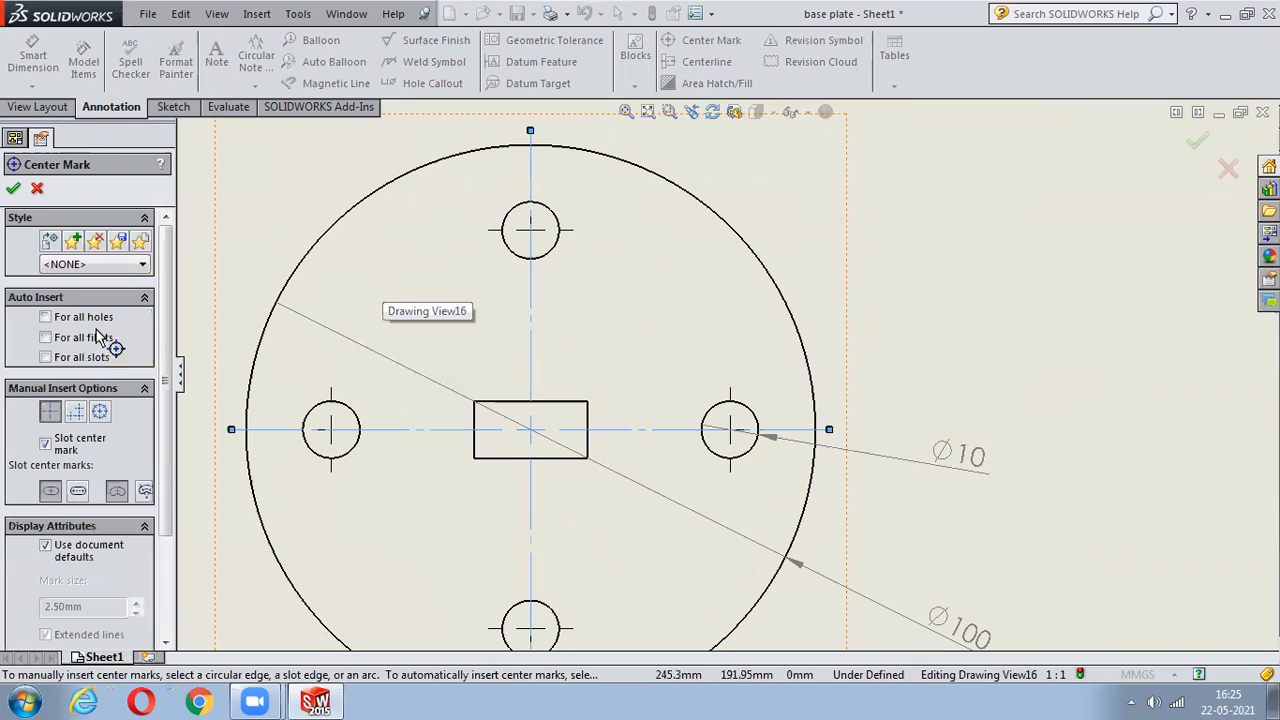
pyautogui.click(12, 190)
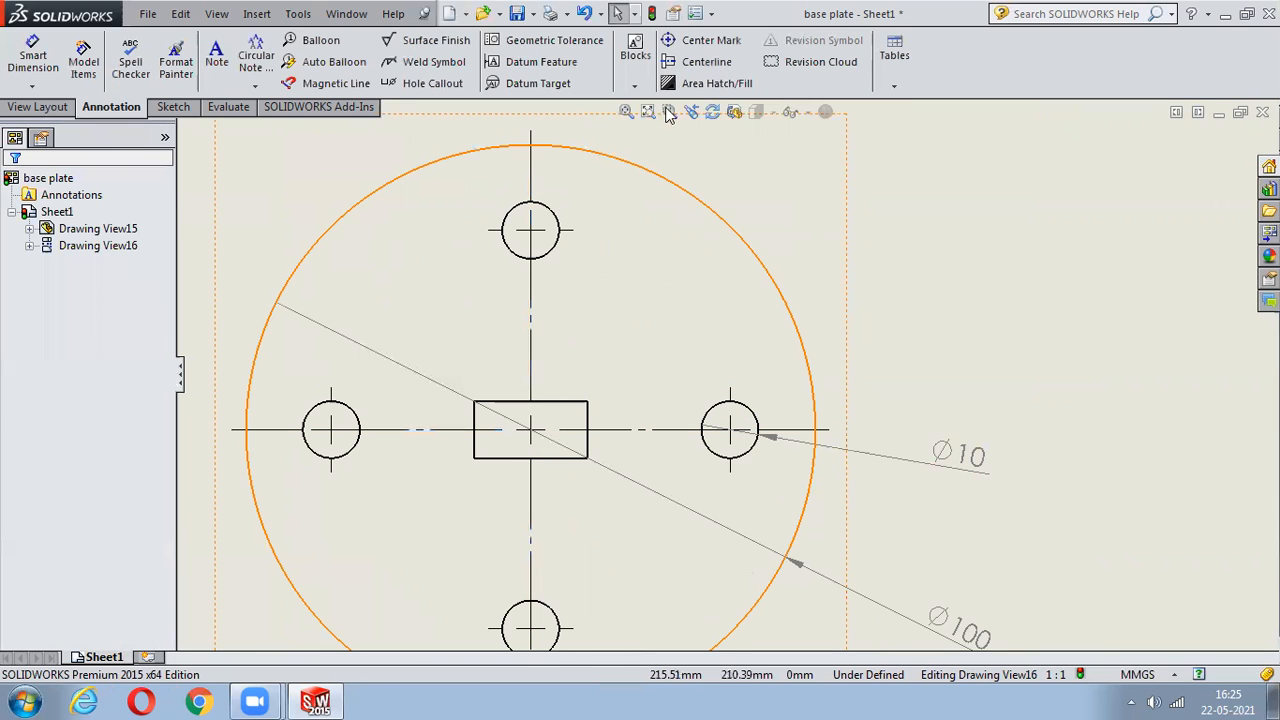
# - Add a centerline between the two short edges of the rectangular cutout, declining to save the modified documents when prompted
pyautogui.click(714, 66)
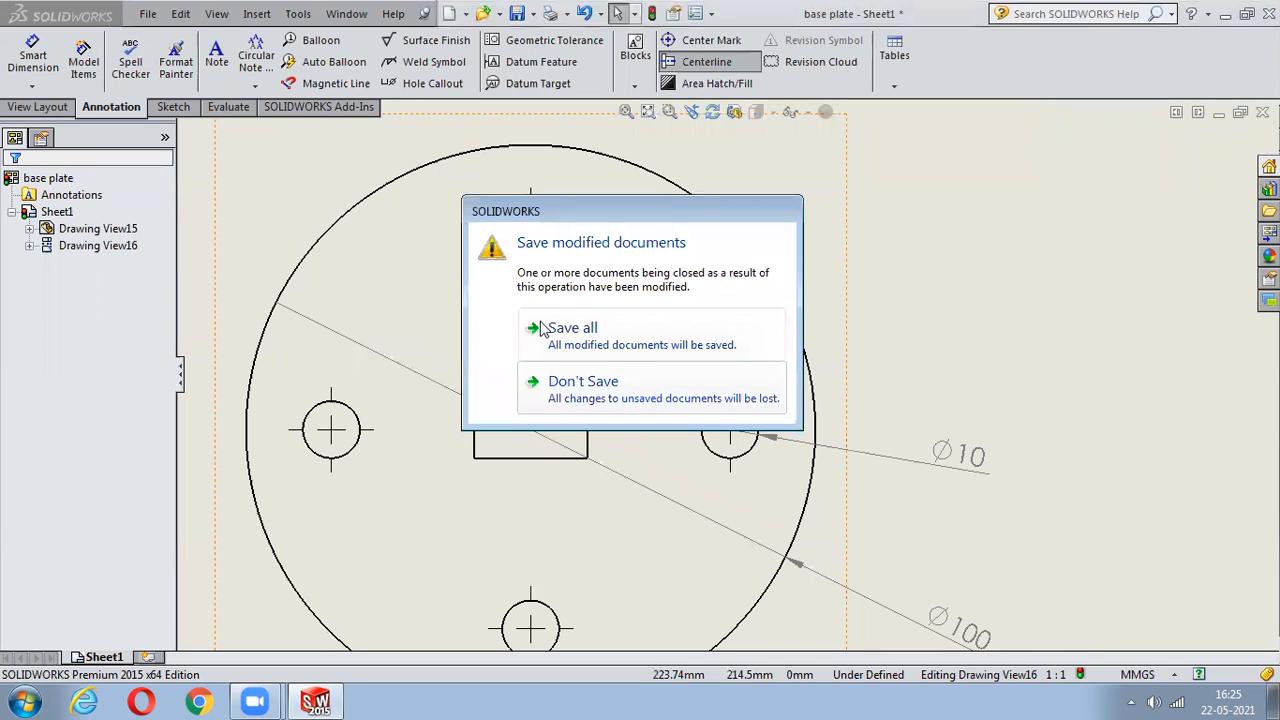
pyautogui.moveTo(711, 211); pyautogui.dragTo(809, 349)
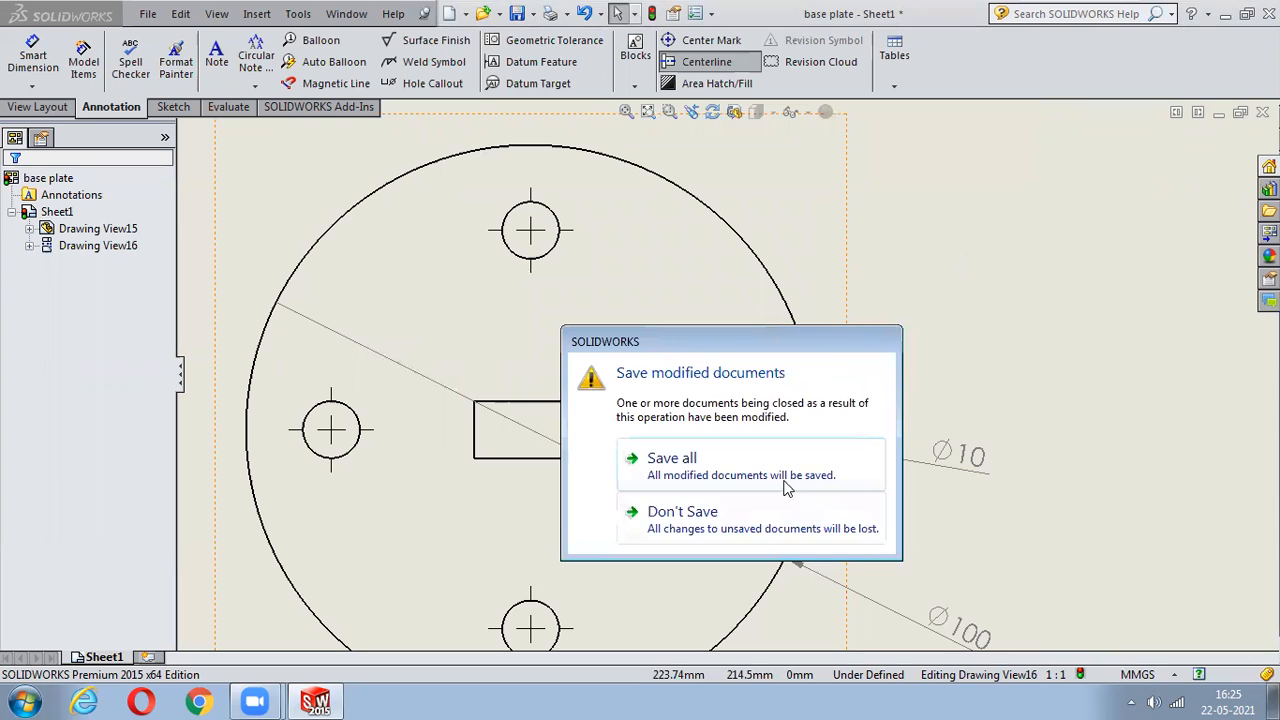
pyautogui.click(777, 530)
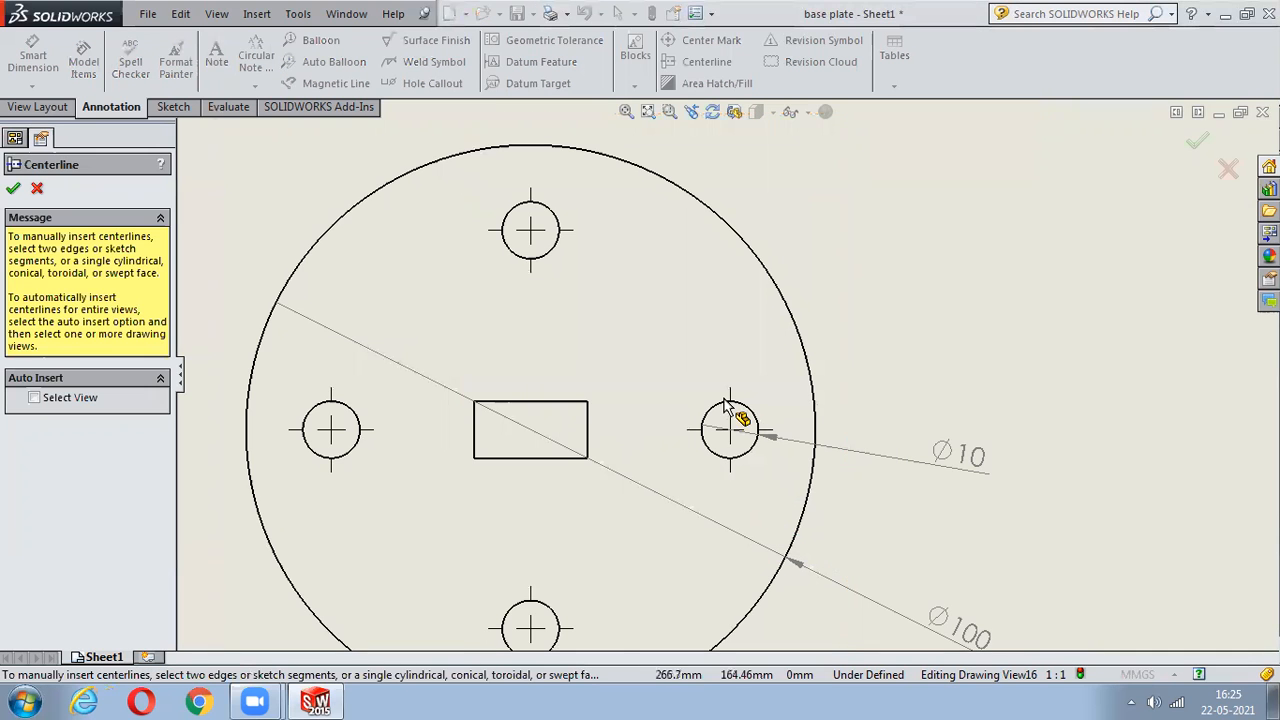
pyautogui.scroll(1, 735, 340)
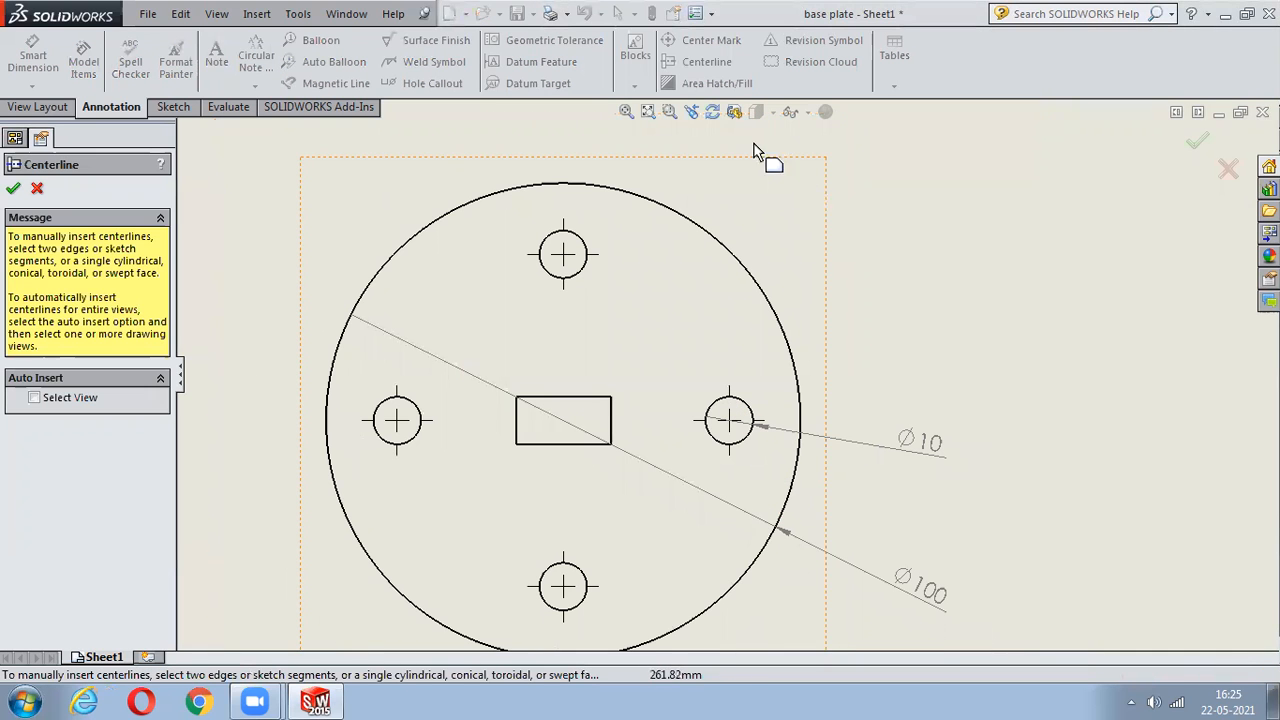
pyautogui.click(611, 432)
pyautogui.click(517, 432)
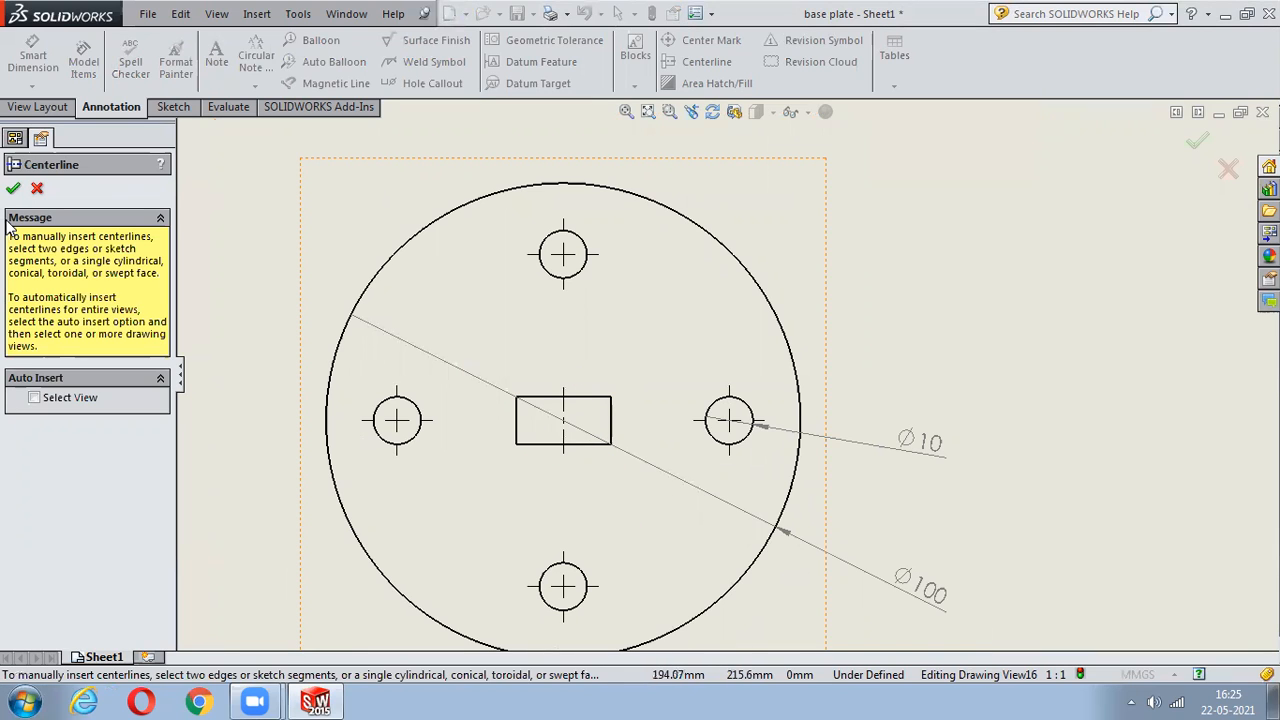
pyautogui.click(13, 188)
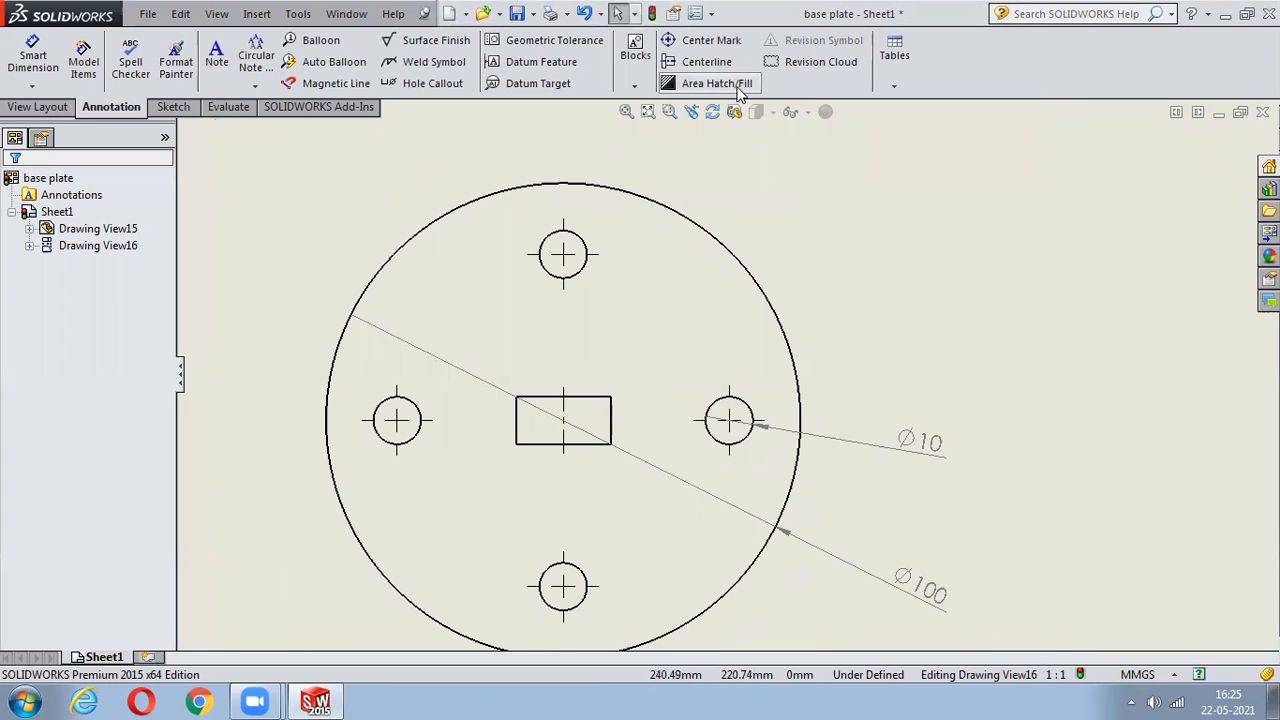
# - Apply an area hatch to the plate's face around the holes and change it to a solid fill
pyautogui.click(740, 90)
pyautogui.click(672, 278)
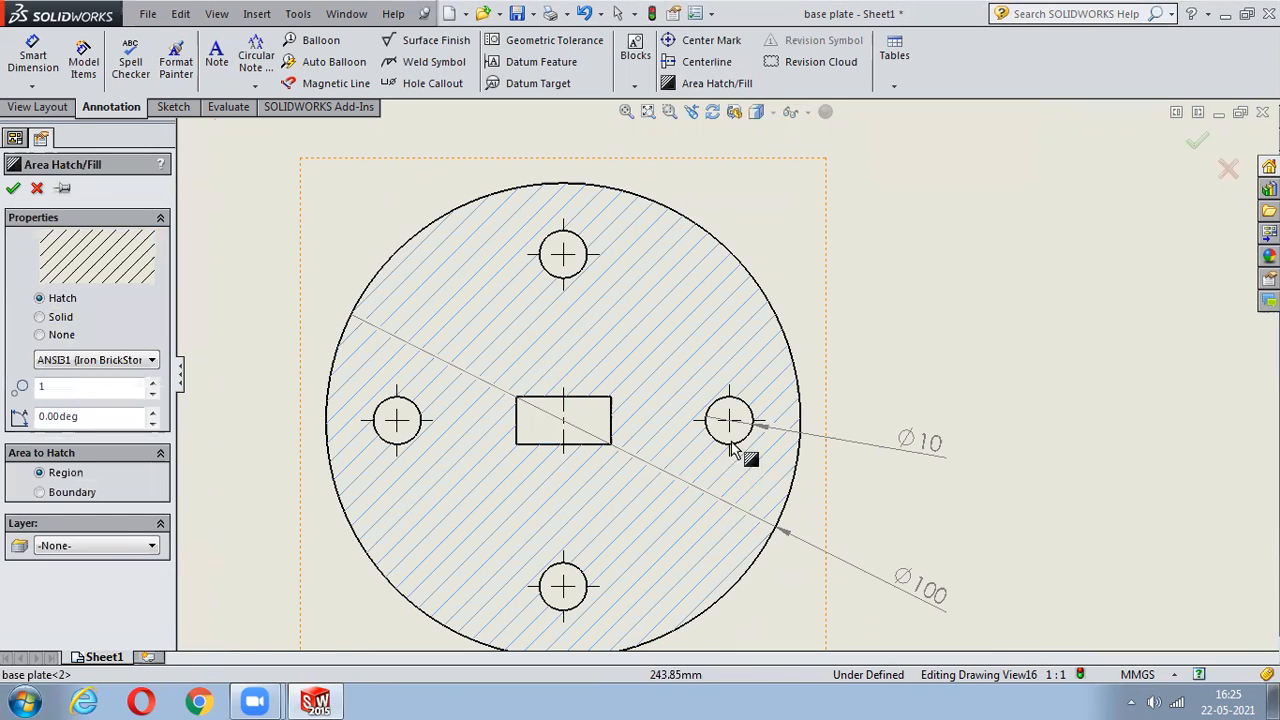
pyautogui.click(56, 320)
pyautogui.click(62, 319)
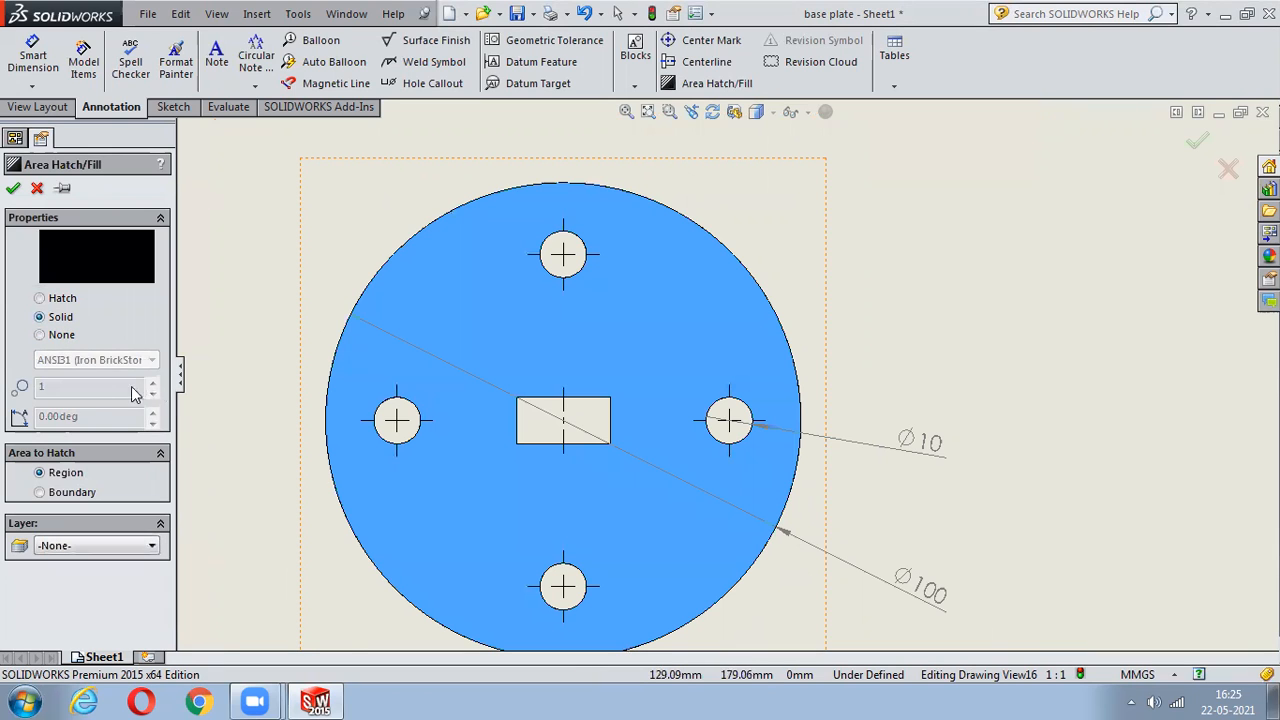
pyautogui.click(72, 494)
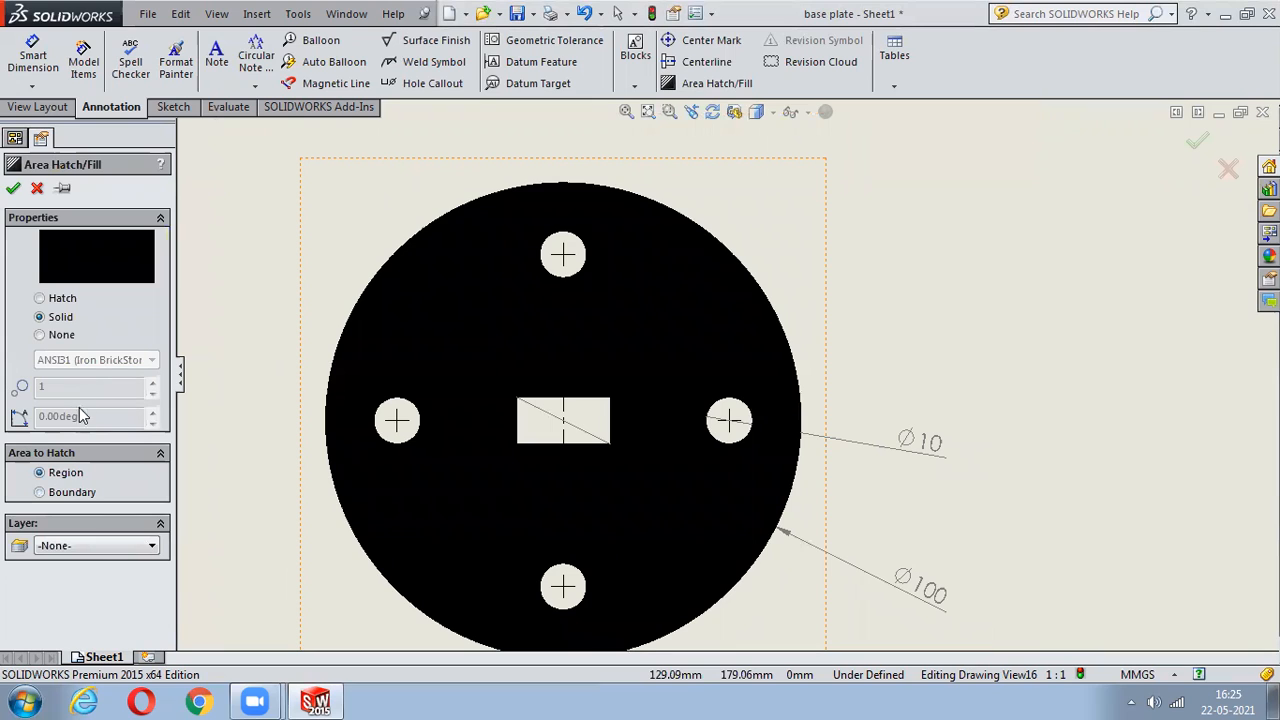
# - Change the plate face's fill to the ANSI31 (Iron BrickStone) hatch with a pattern scale of 4
pyautogui.click(64, 336)
pyautogui.click(62, 318)
pyautogui.click(62, 300)
pyautogui.click(151, 386)
pyautogui.click(151, 386)
pyautogui.click(151, 386)
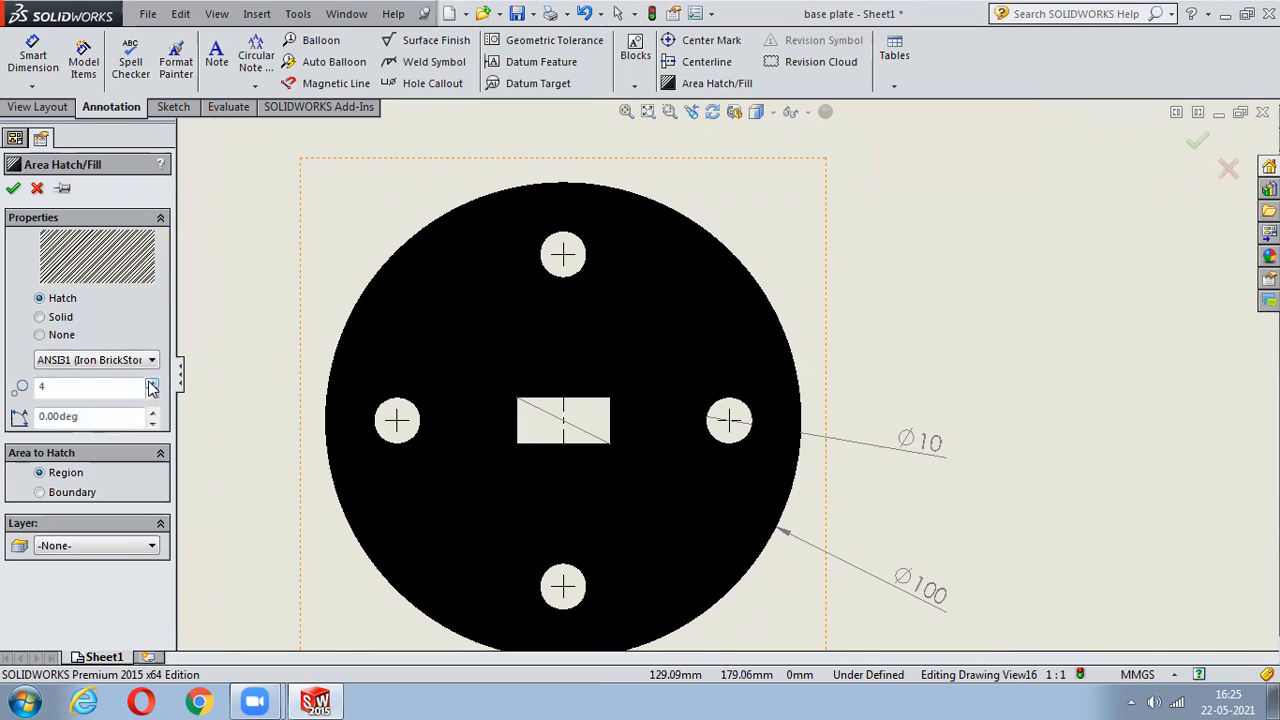
pyautogui.click(13, 189)
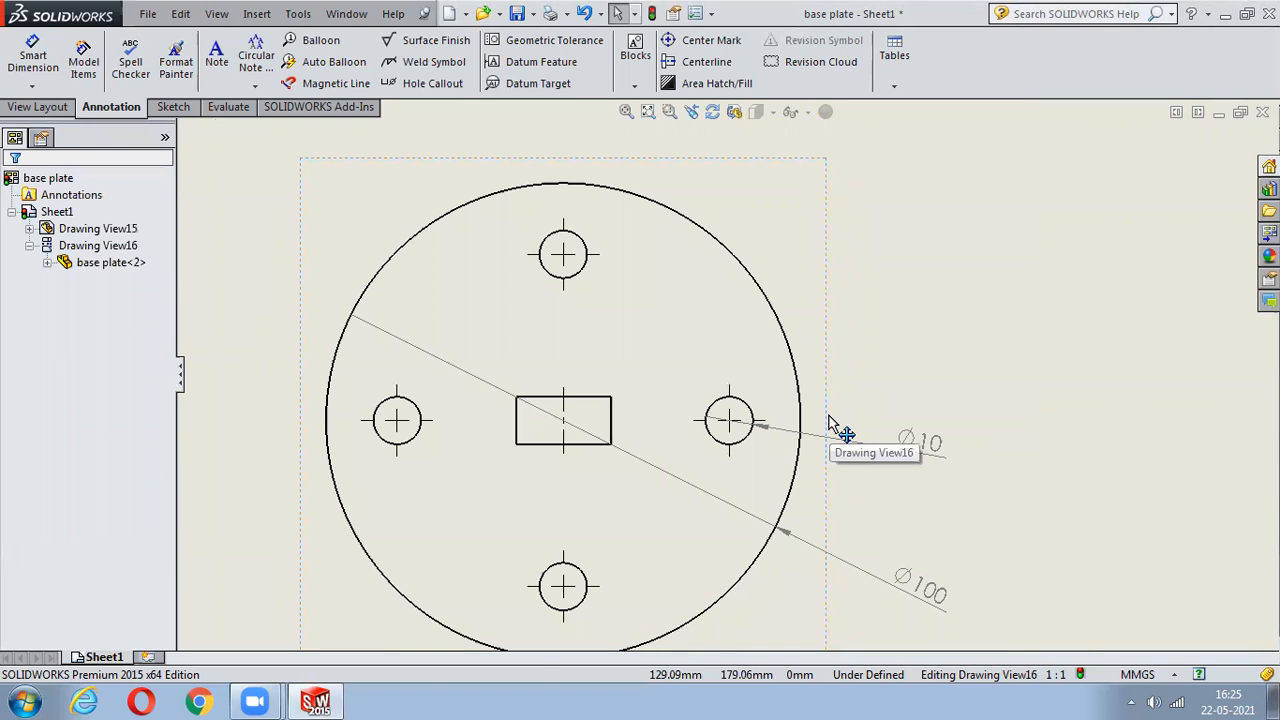
# - Draw a rectangular revision cloud with a 5.08 mm maximum arc radius beside the upper-right edge of the outer circle
pyautogui.click(790, 62)
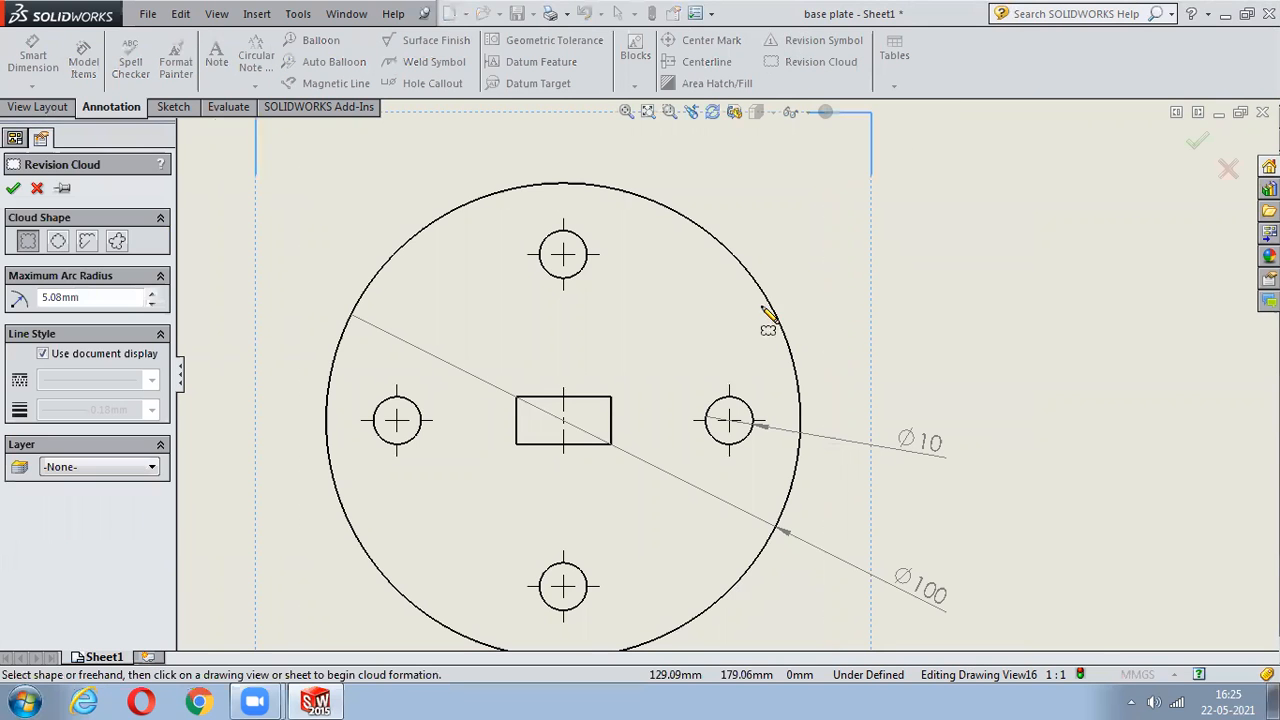
pyautogui.click(790, 190)
pyautogui.click(953, 332)
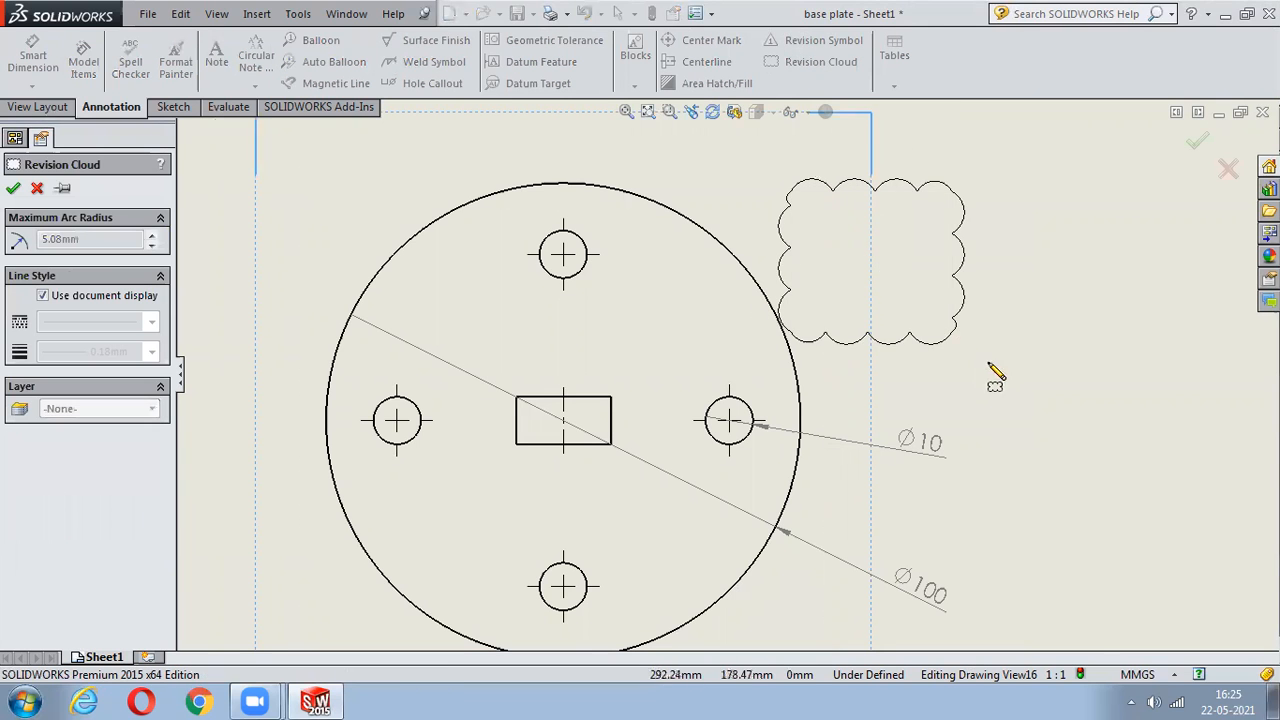
pyautogui.press('Escape')
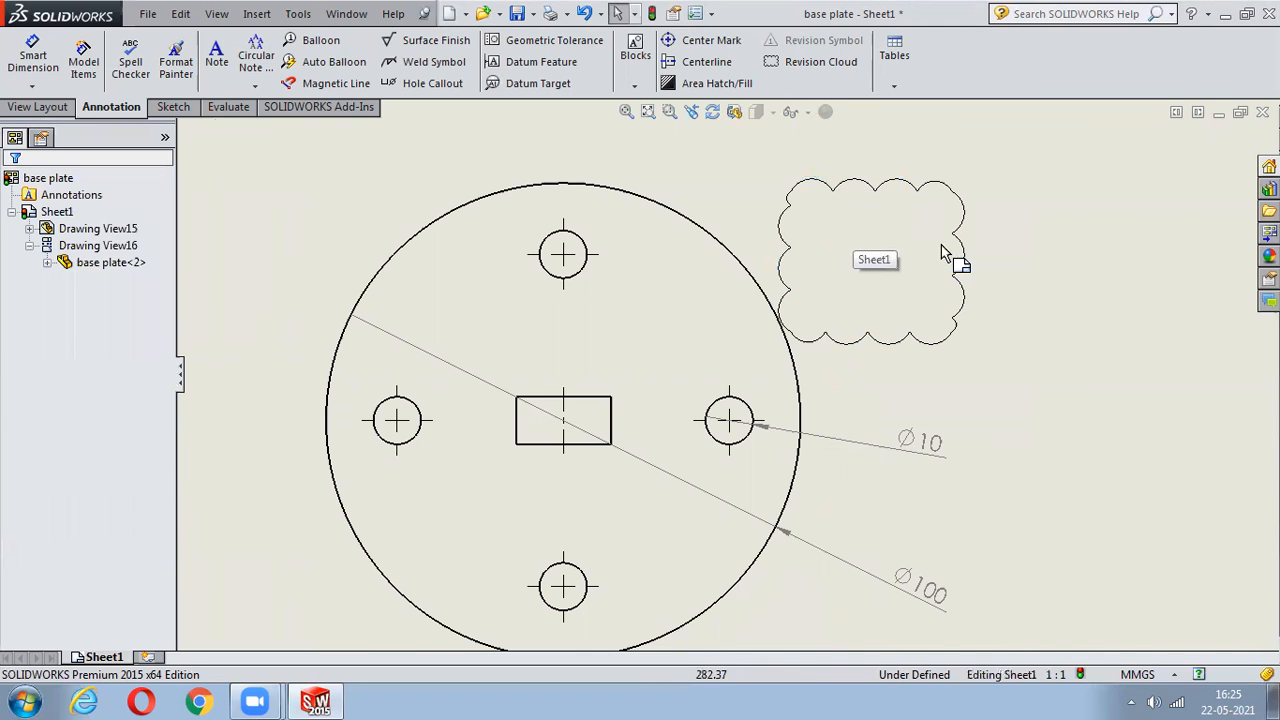
# - Place a general table with 2 columns and 2 rows above and to the right of the circular view, and undo it
pyautogui.scroll(-2, 895, 385)
pyautogui.scroll(4, 900, 391)
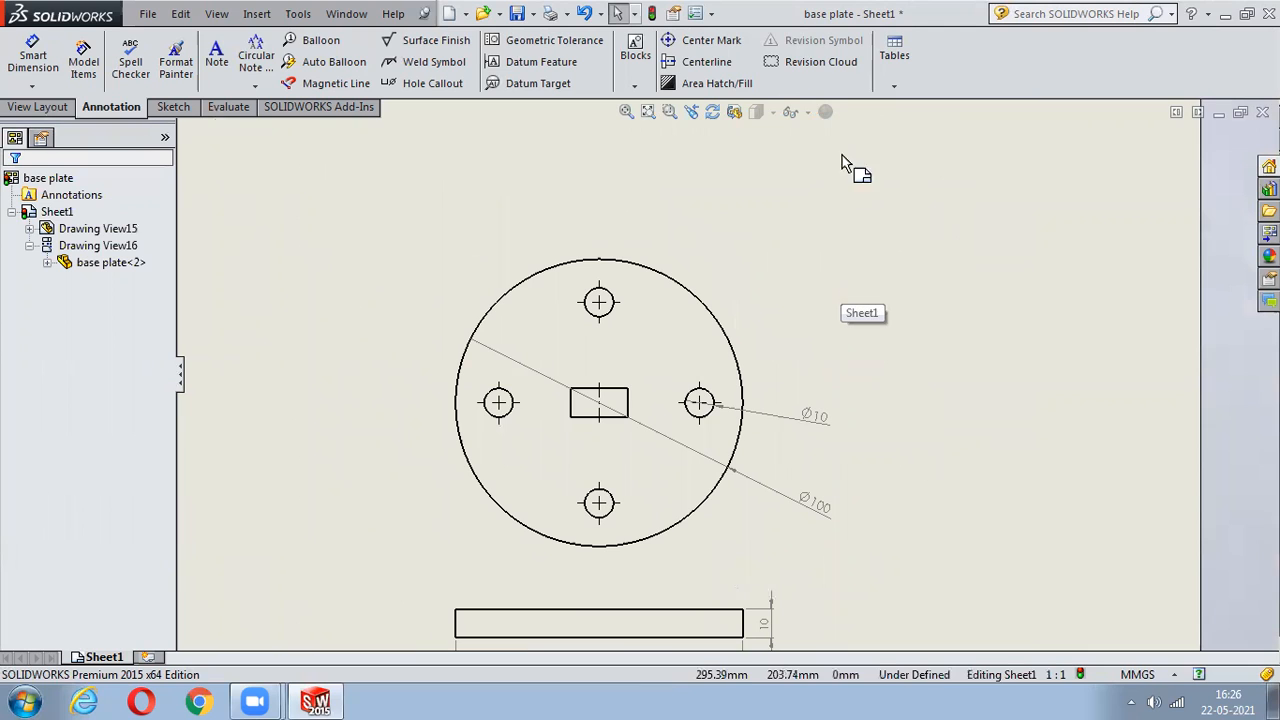
pyautogui.click(894, 85)
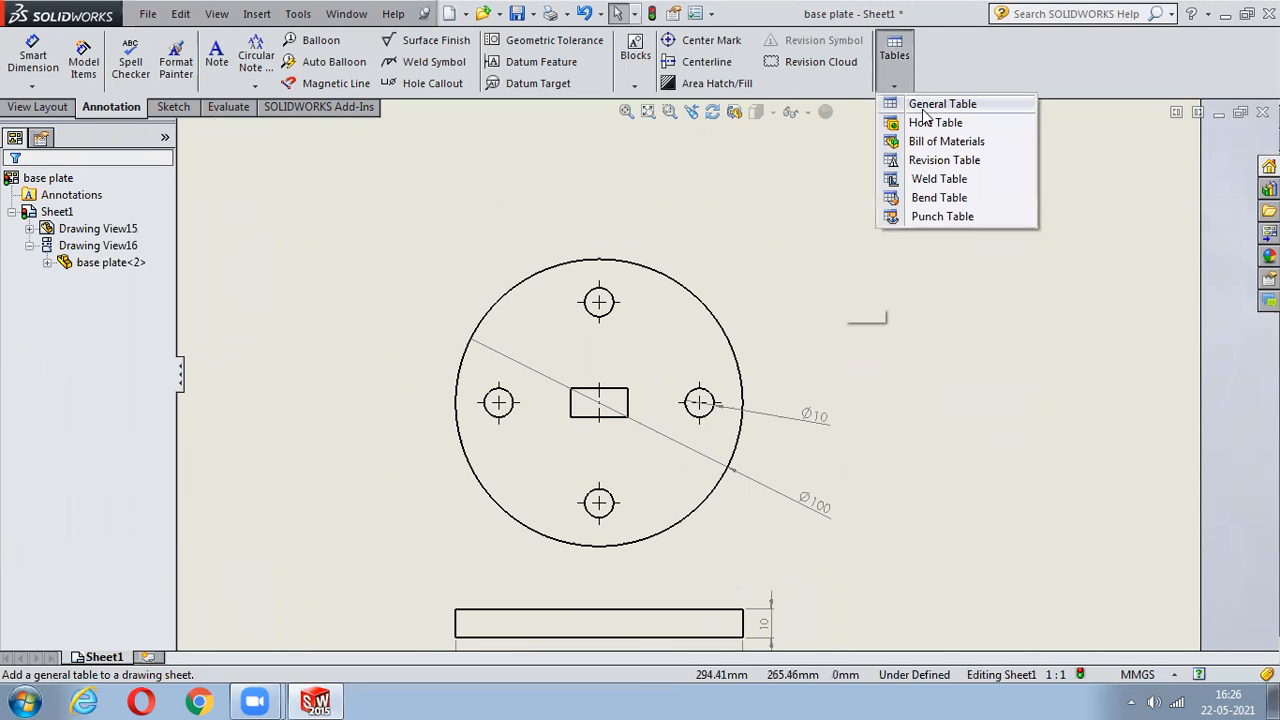
pyautogui.click(925, 105)
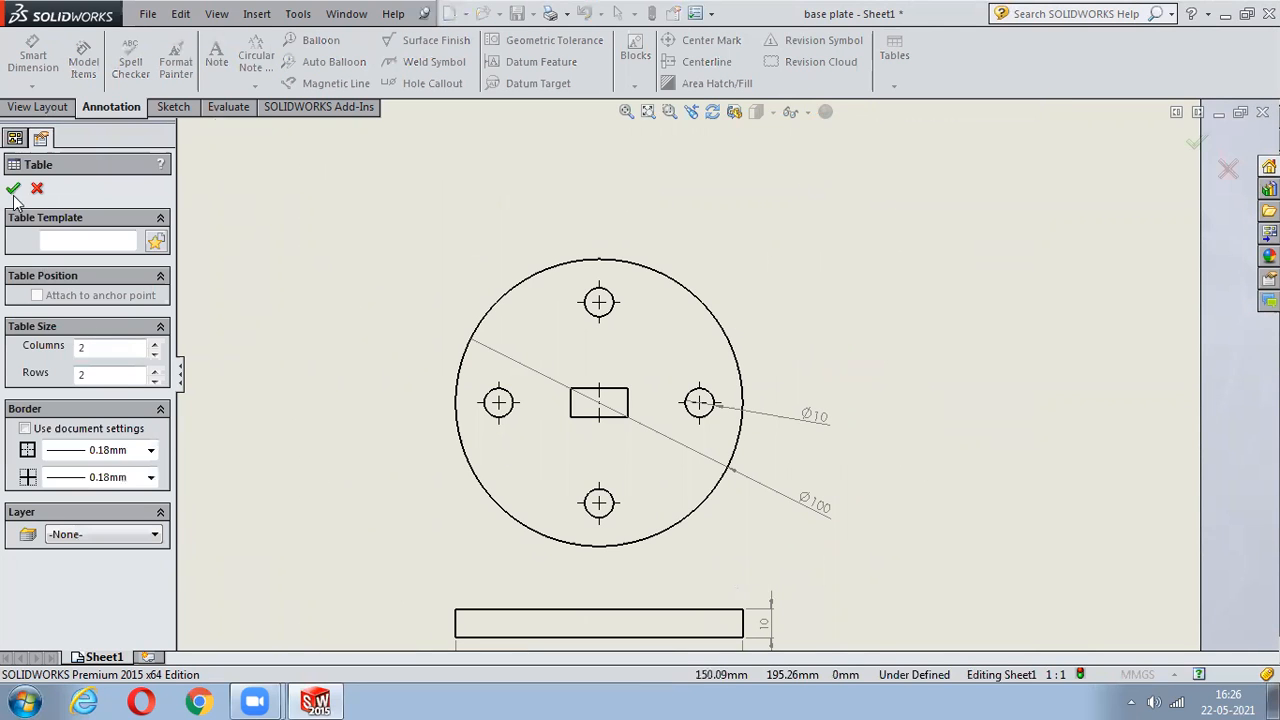
pyautogui.click(12, 189)
pyautogui.click(817, 220)
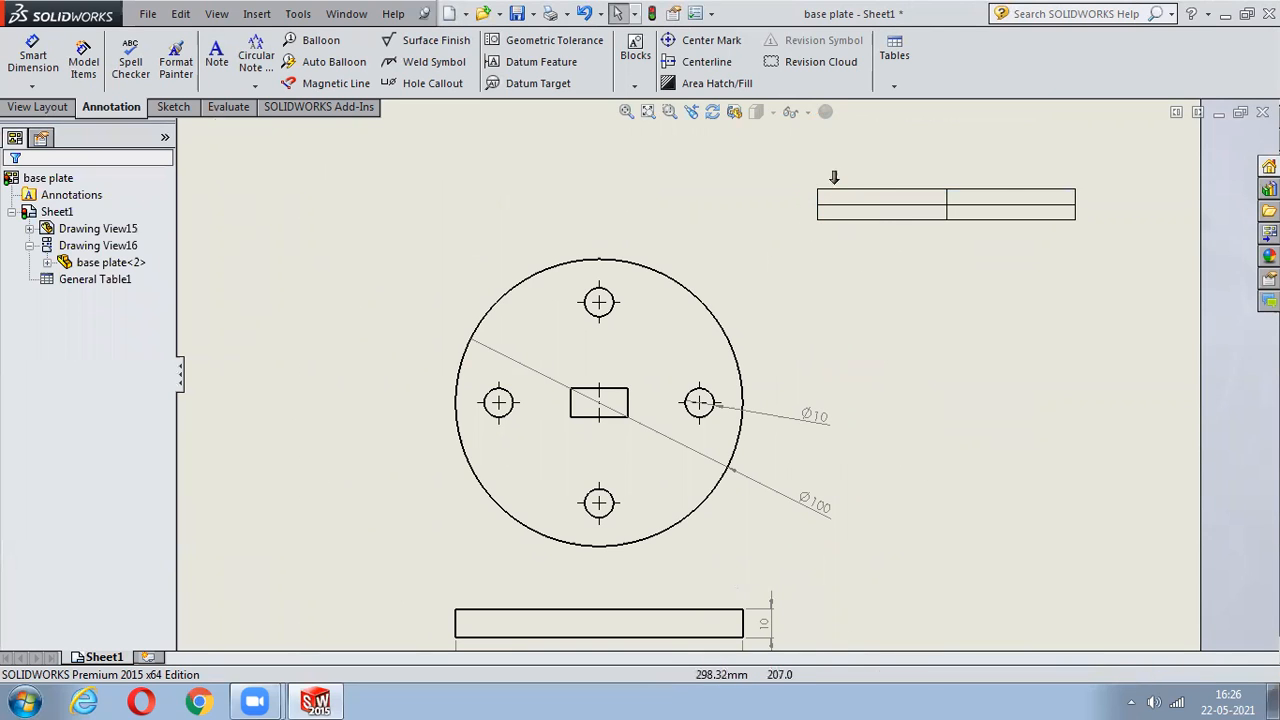
pyautogui.hotkey('ctrl', 'z')
# - Try to set up a hole table with the top hole's edge as its origin
pyautogui.click(892, 92)
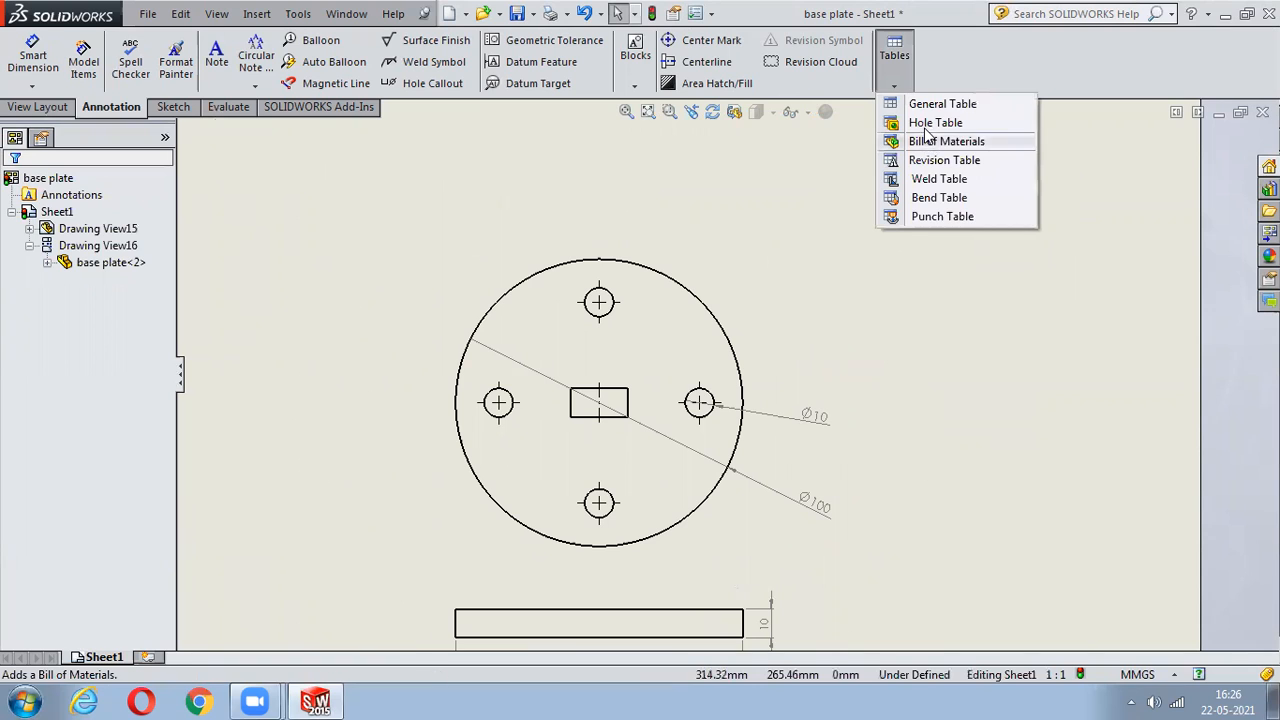
pyautogui.click(930, 120)
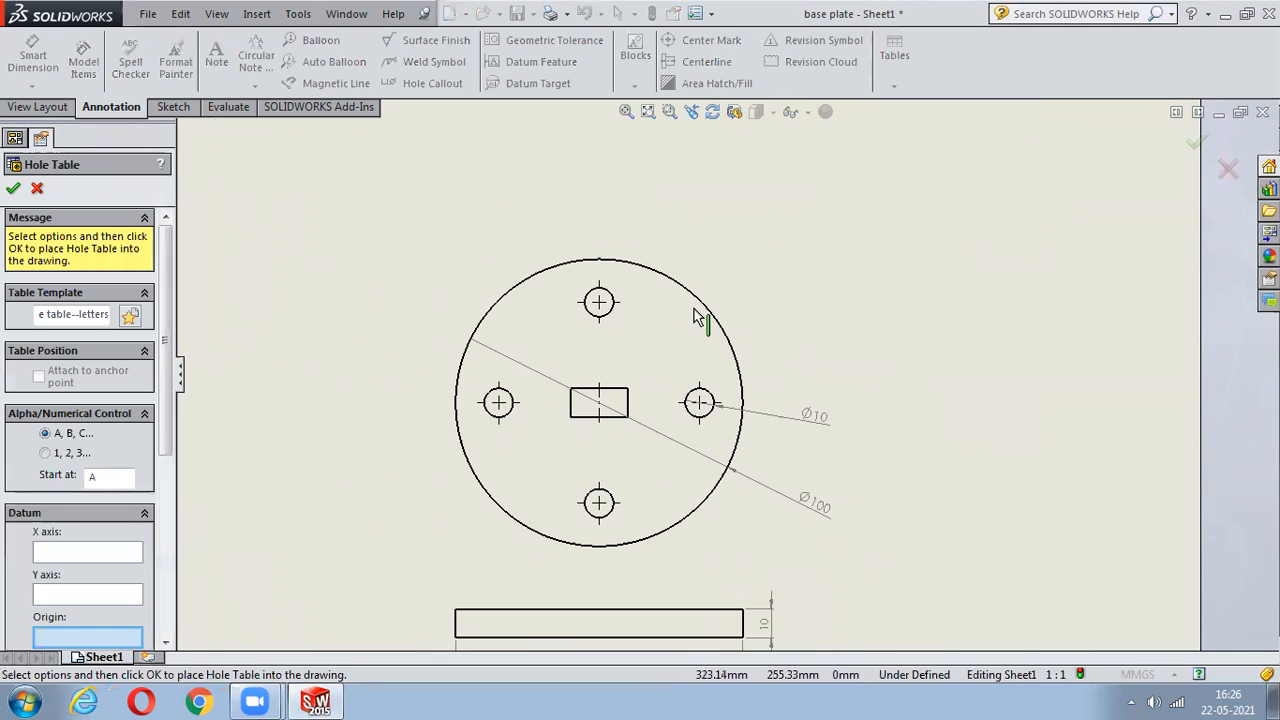
pyautogui.click(610, 318)
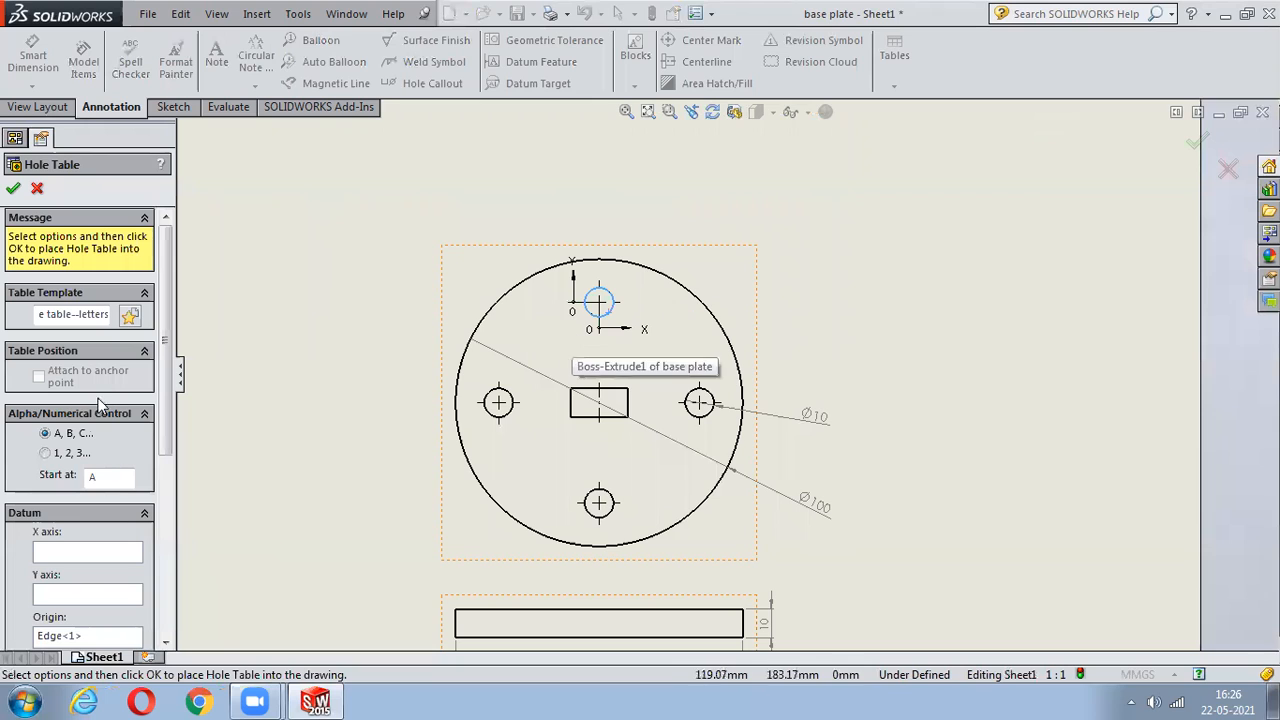
pyautogui.scroll(-3, 167, 493)
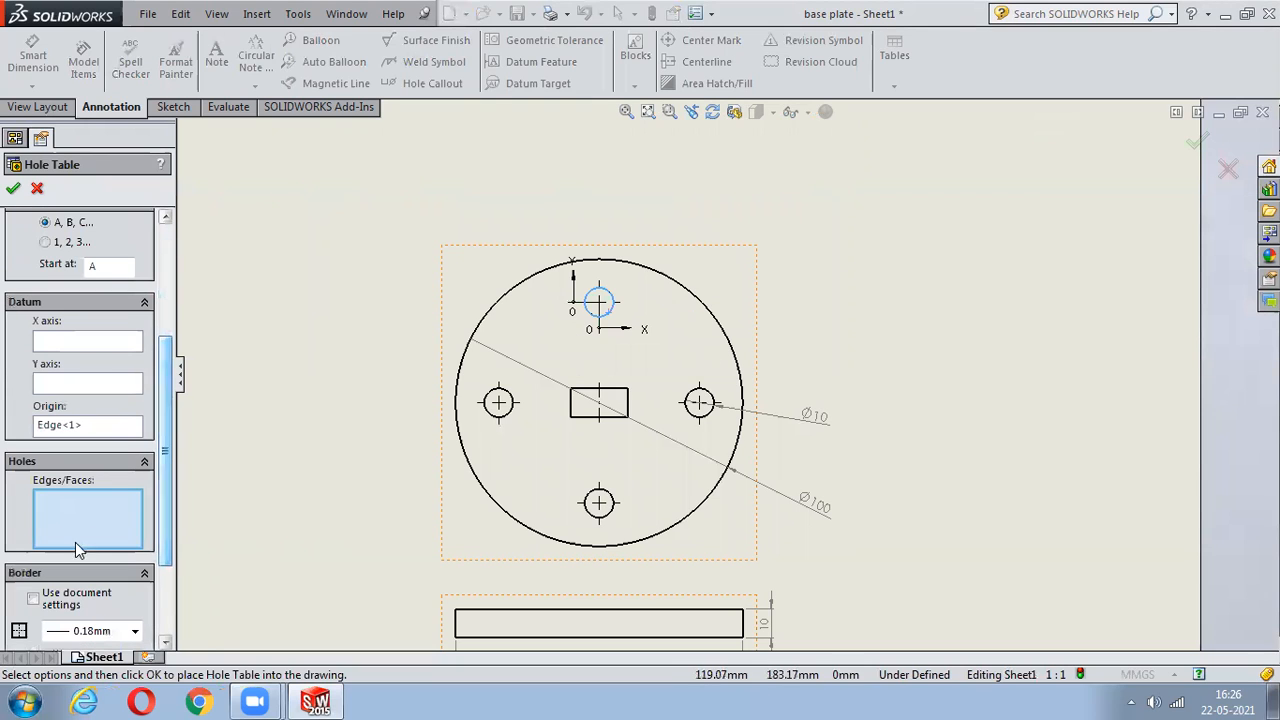
pyautogui.click(75, 341)
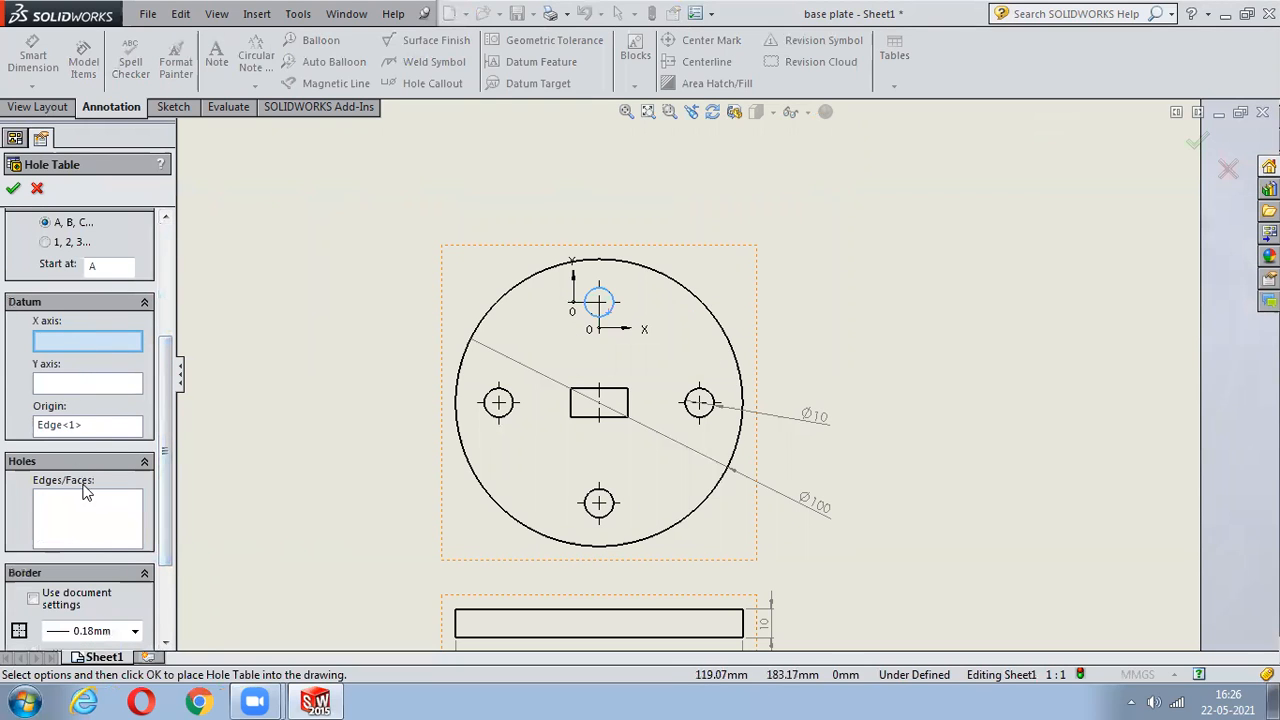
pyautogui.click(39, 190)
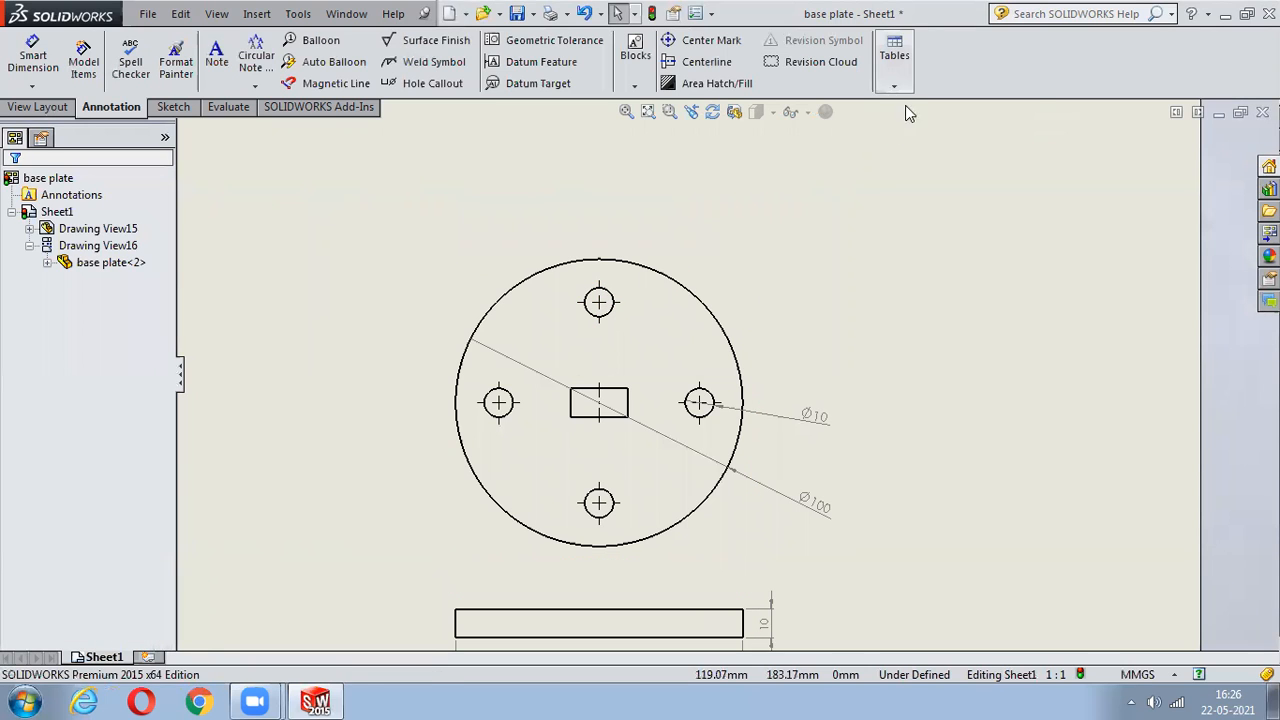
# - Create a bill of materials from the circular view and place it on the sheet above that view
pyautogui.click(894, 85)
pyautogui.click(945, 140)
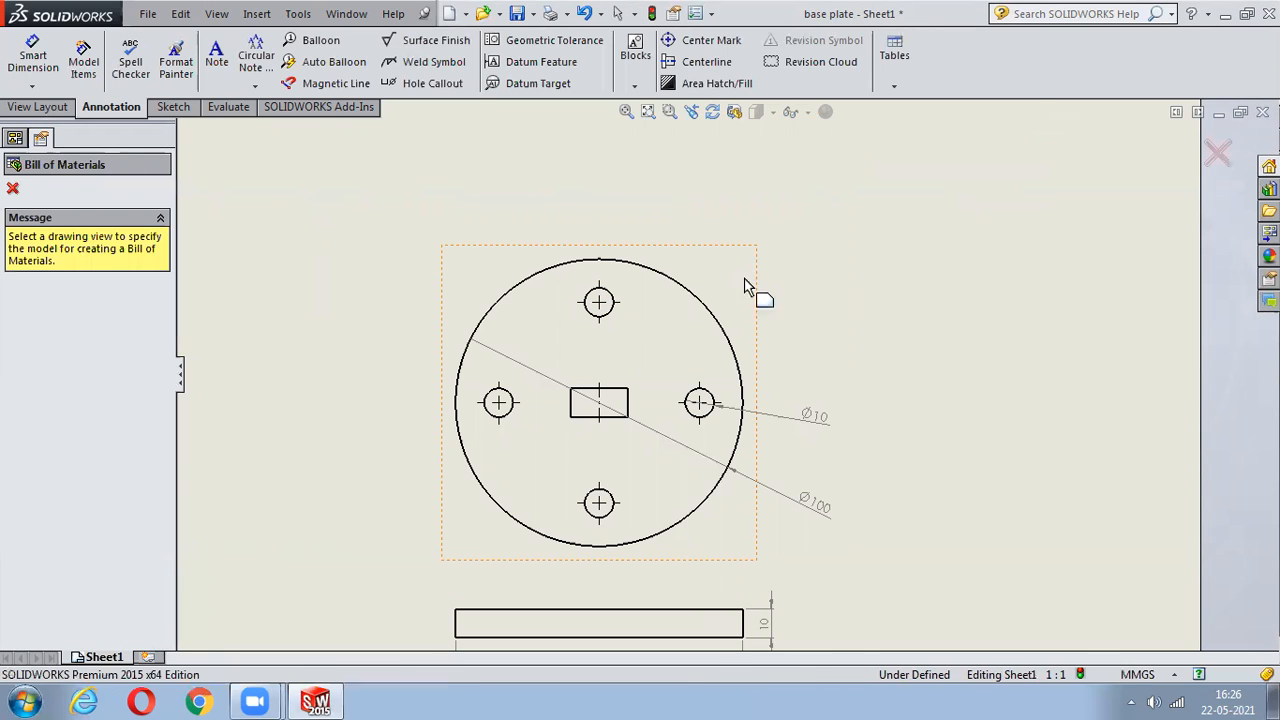
pyautogui.click(745, 287)
pyautogui.click(14, 187)
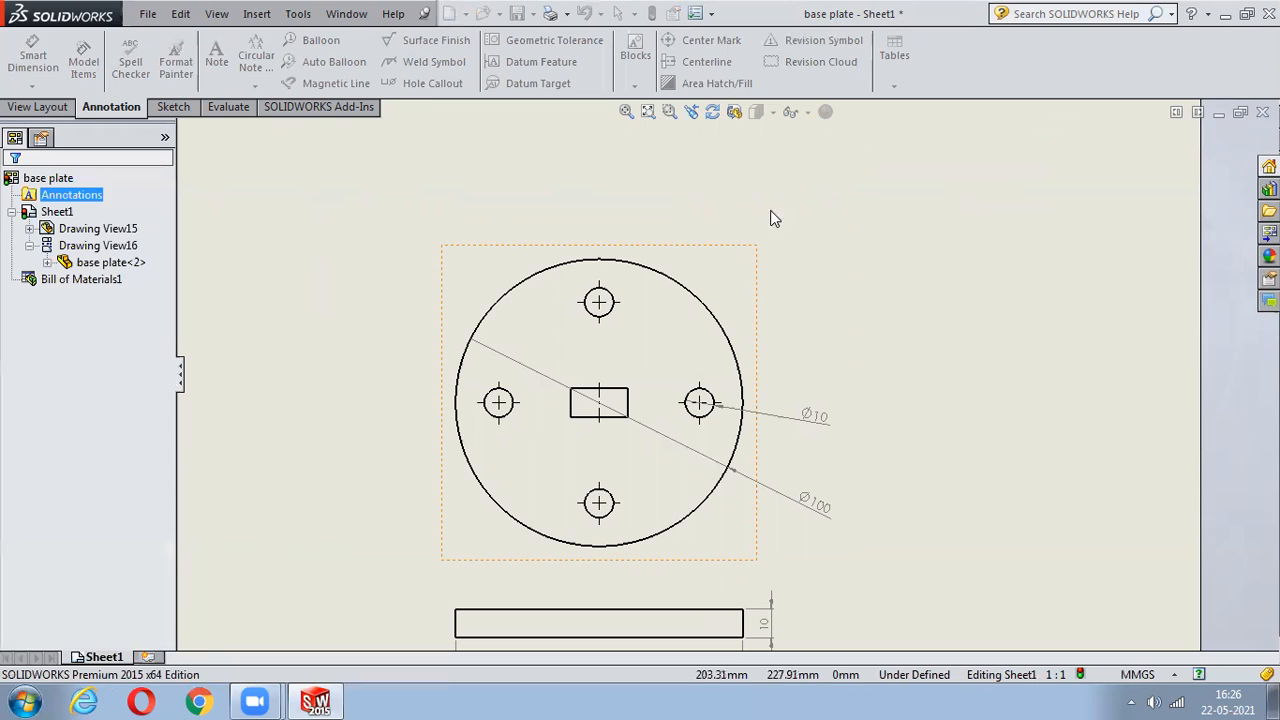
pyautogui.click(636, 190)
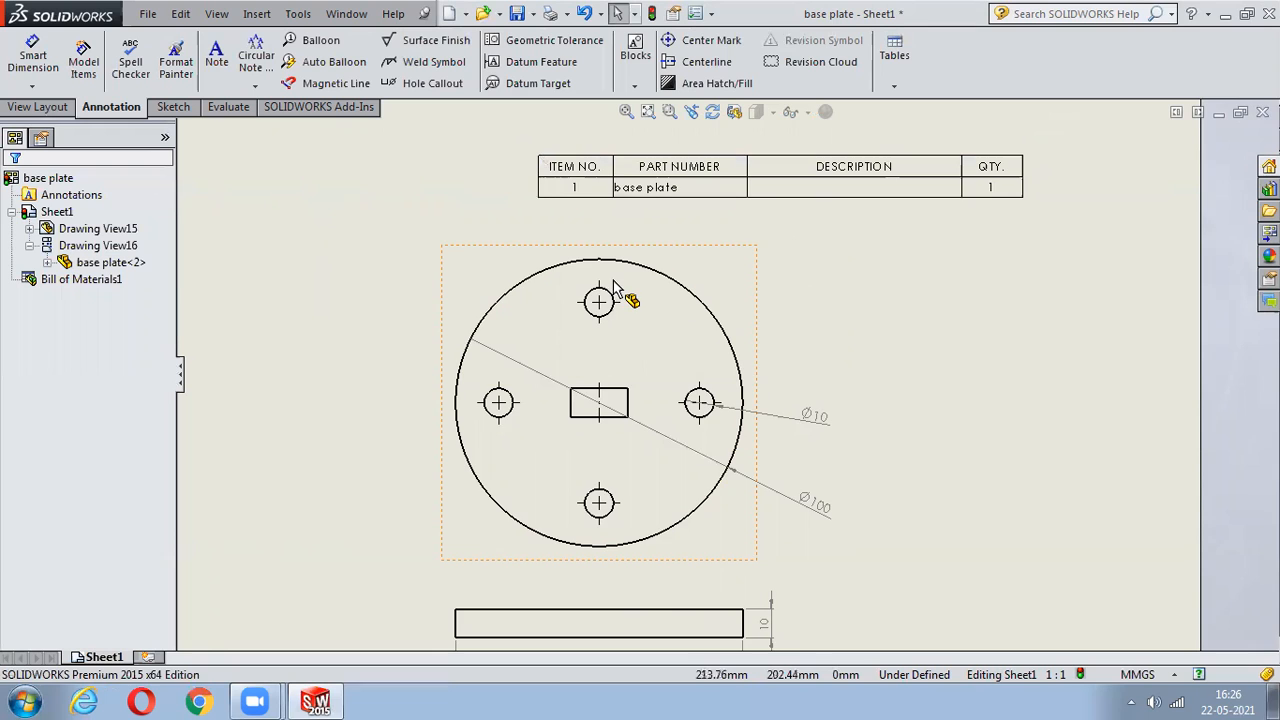
# - Close the base plate drawing without saving the modified documents
pyautogui.scroll(-2, 613, 288)
pyautogui.scroll(5, 613, 288)
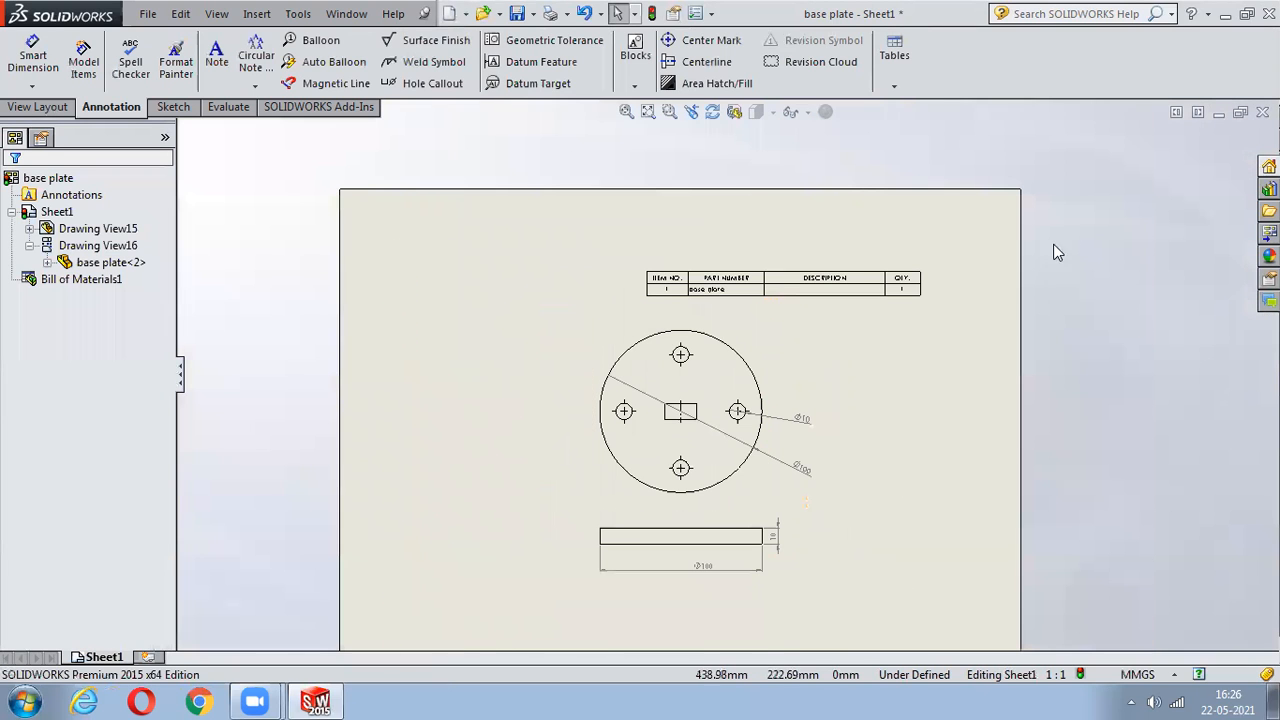
pyautogui.click(1263, 112)
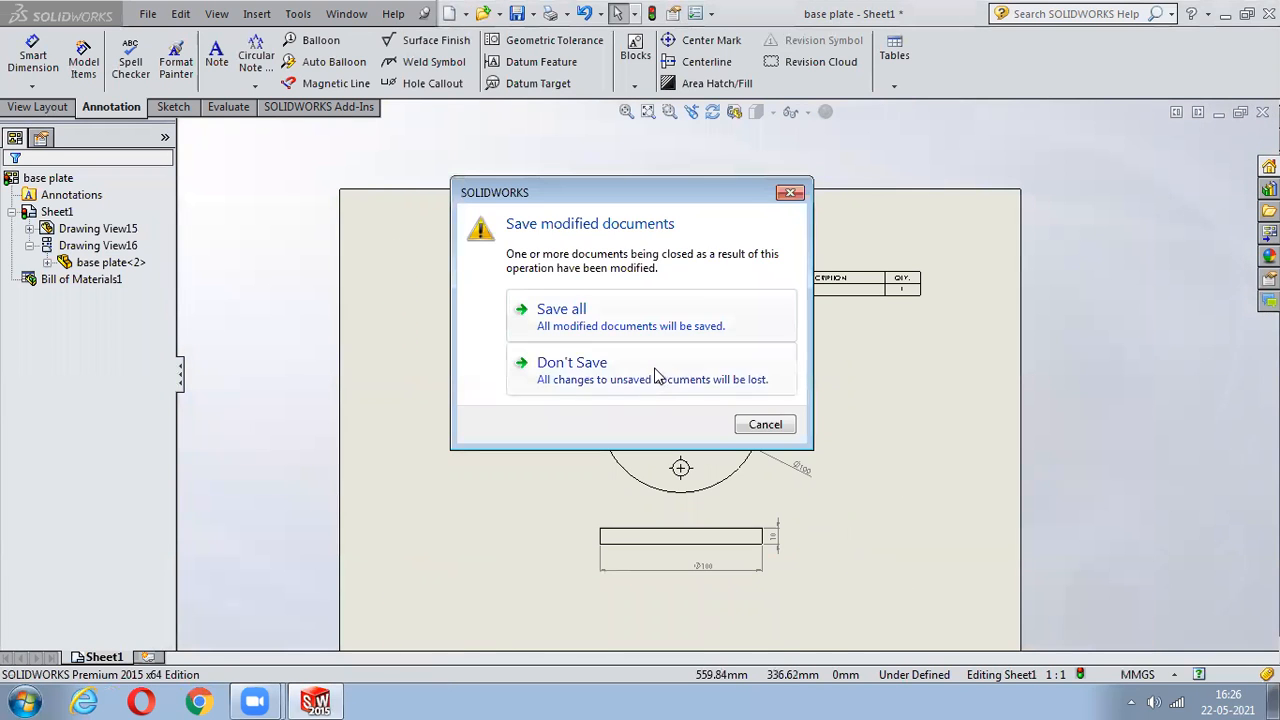
pyautogui.click(657, 375)
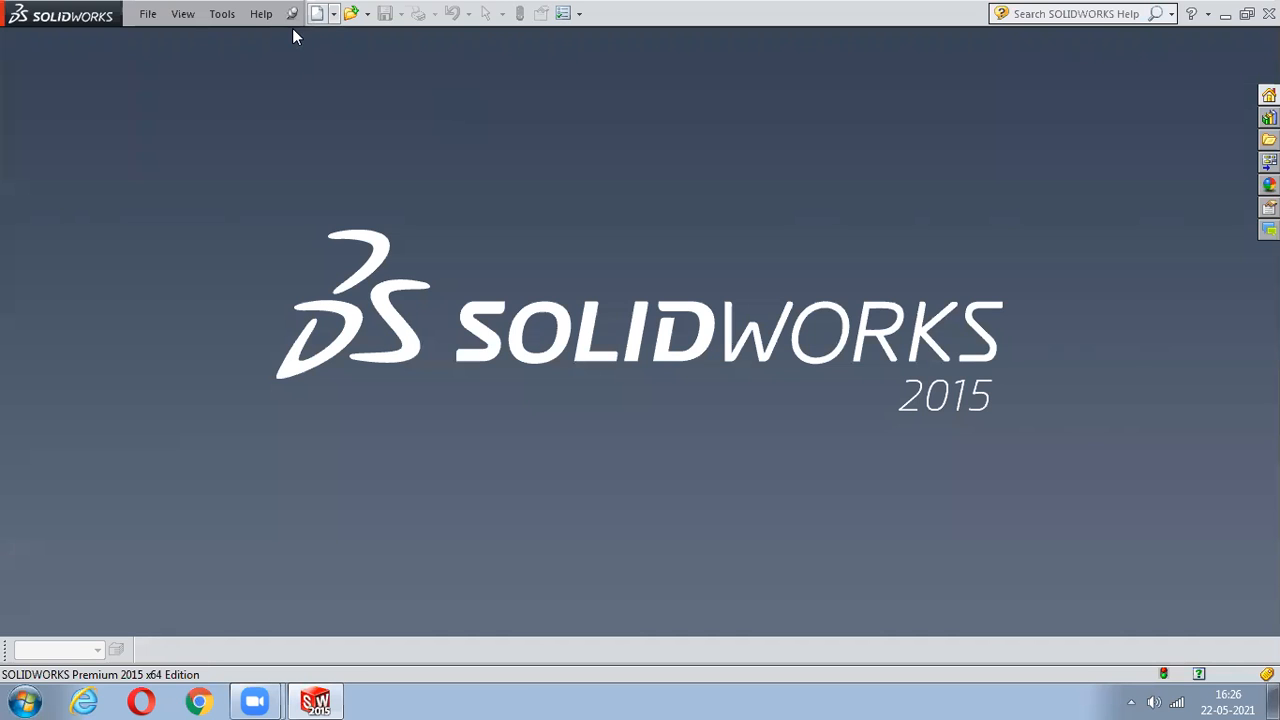
pyautogui.click(334, 14)
pyautogui.click(355, 36)
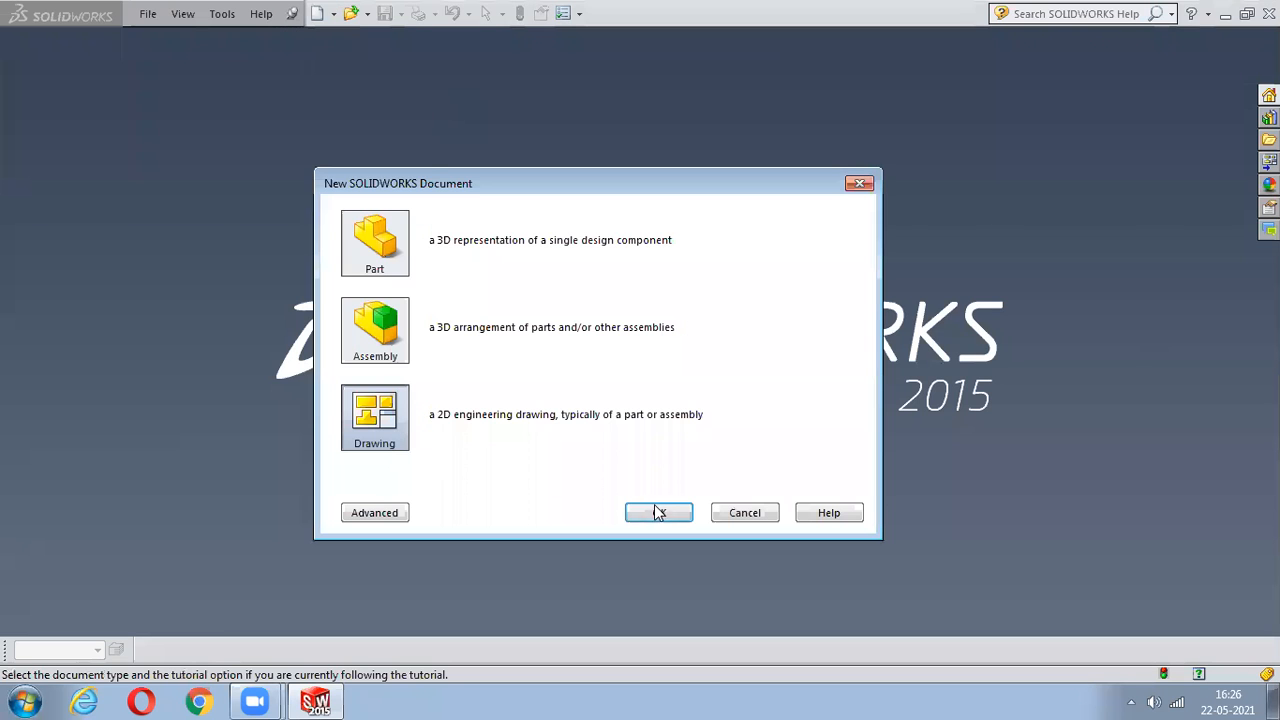
pyautogui.click(658, 512)
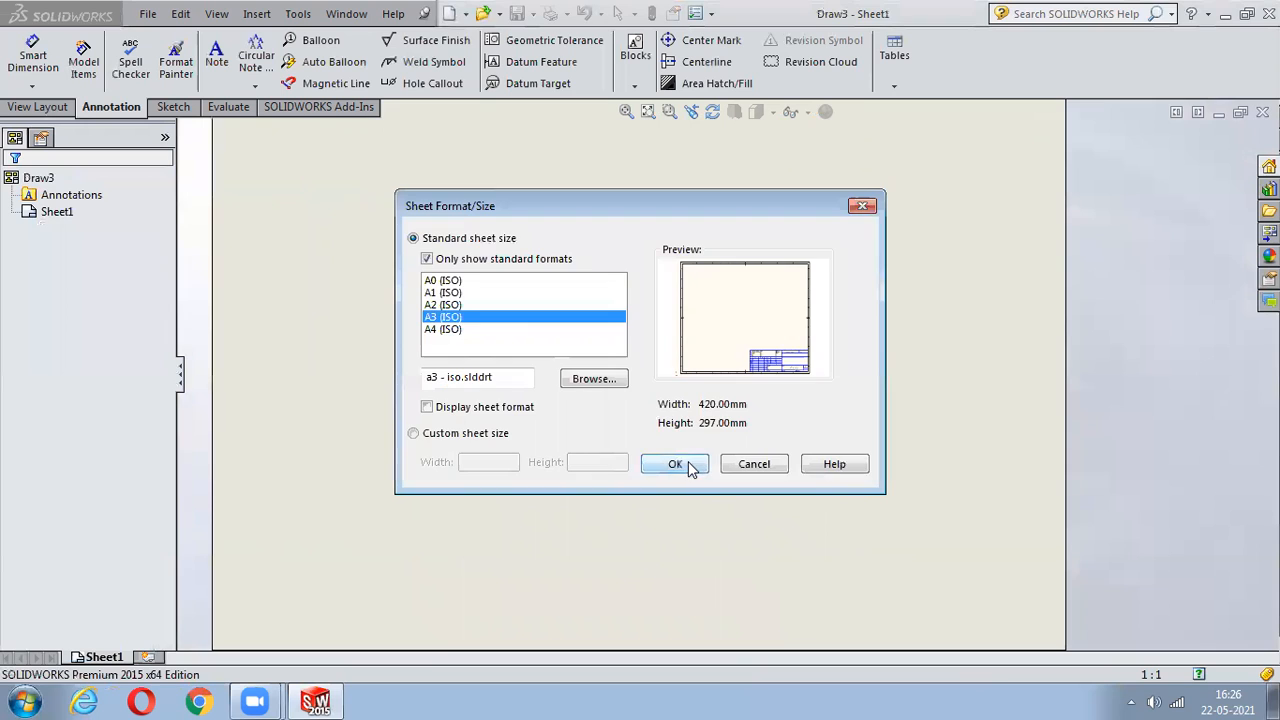
pyautogui.click(688, 466)
pyautogui.scroll(-2, 483, 477)
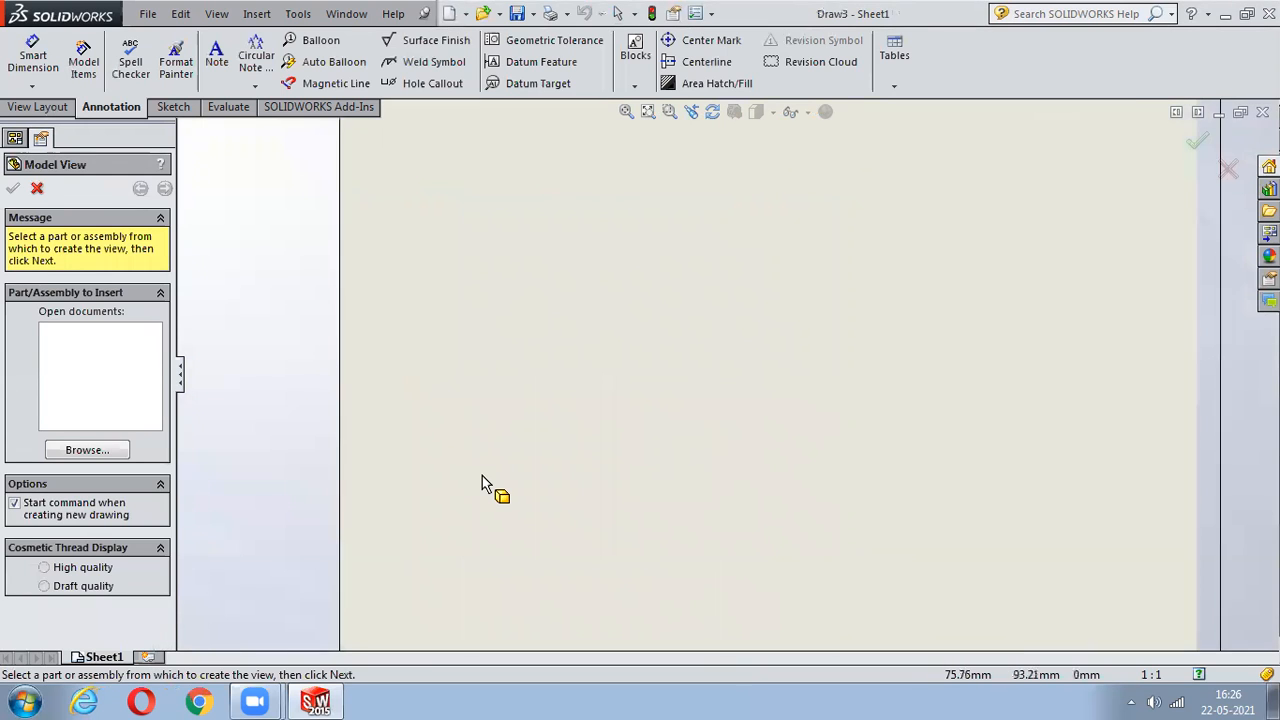
pyautogui.scroll(4, 484, 476)
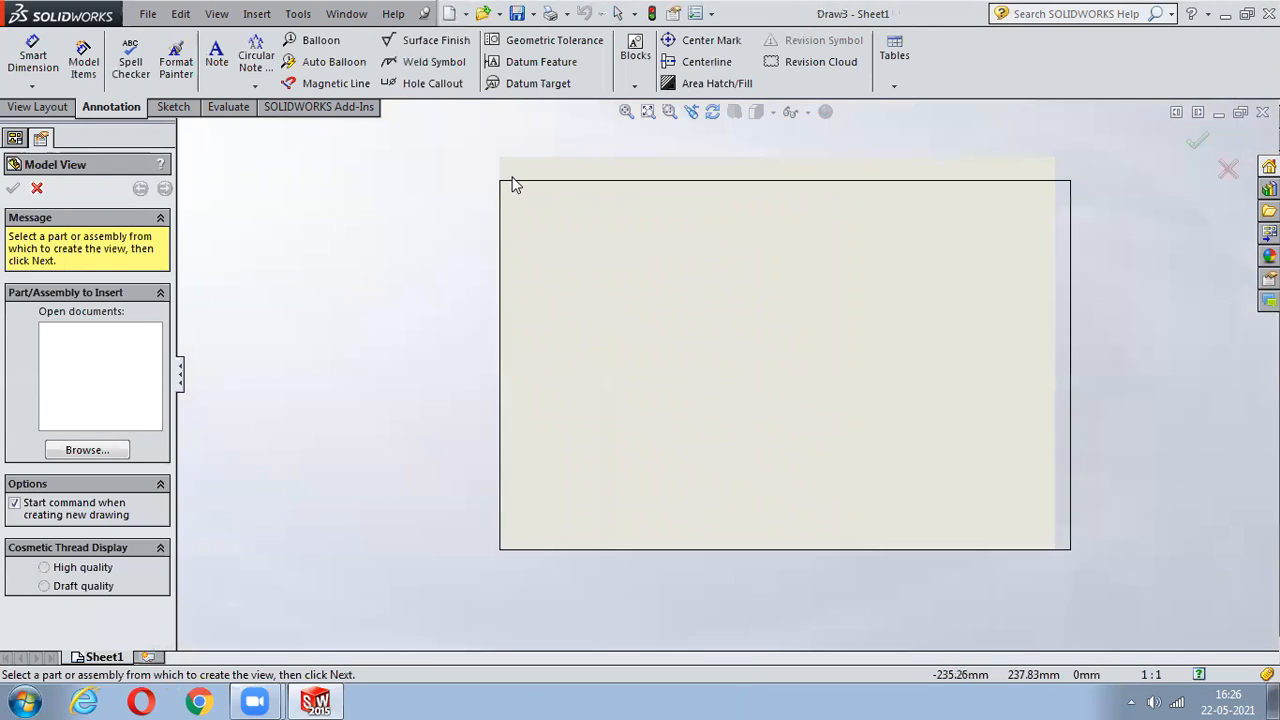
pyautogui.press('Escape')
pyautogui.click(1263, 112)
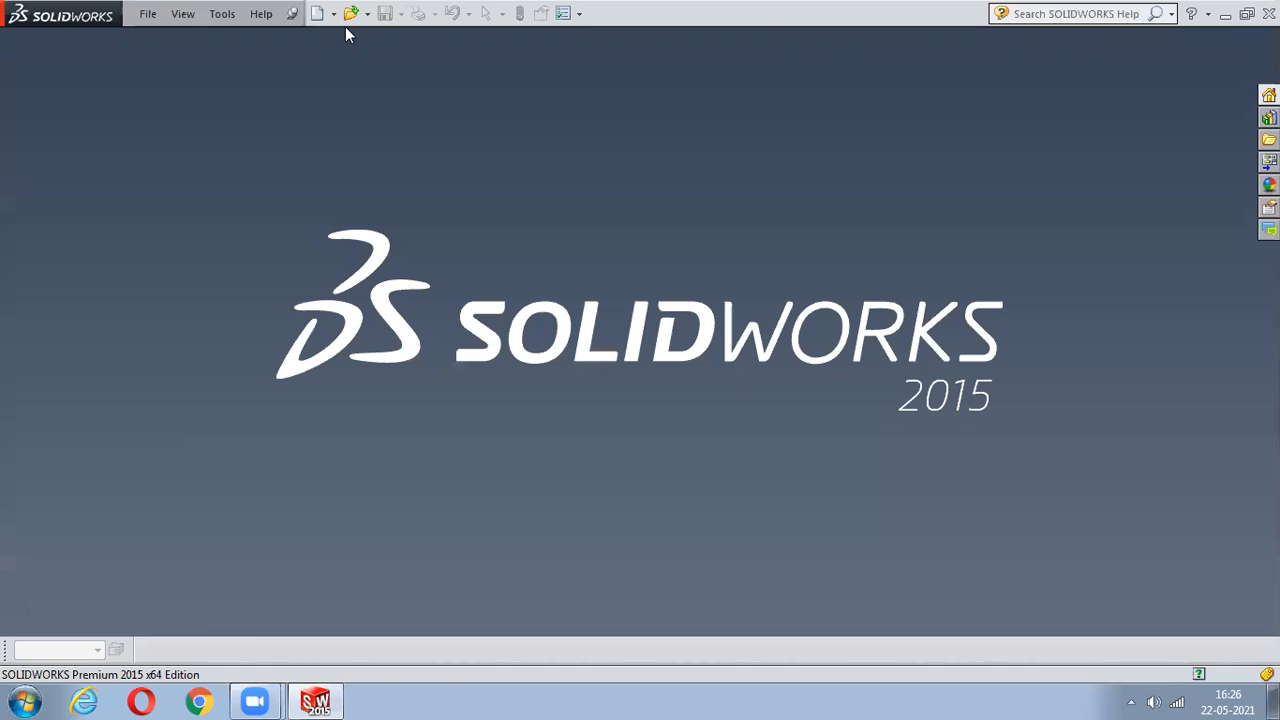
# - Create a new drawing on an A3 (ISO) sheet with the sheet format displayed
pyautogui.hotkey('ctrl', 'n')
pyautogui.doubleClick(373, 420)
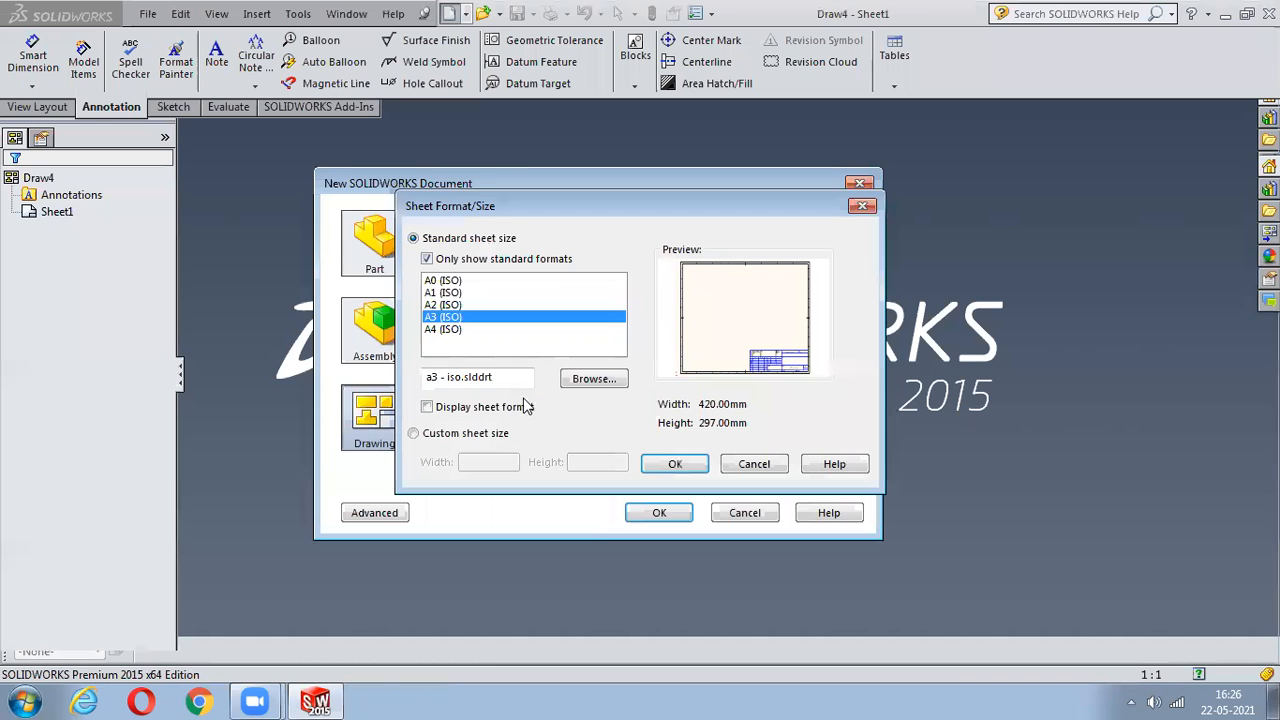
pyautogui.click(676, 464)
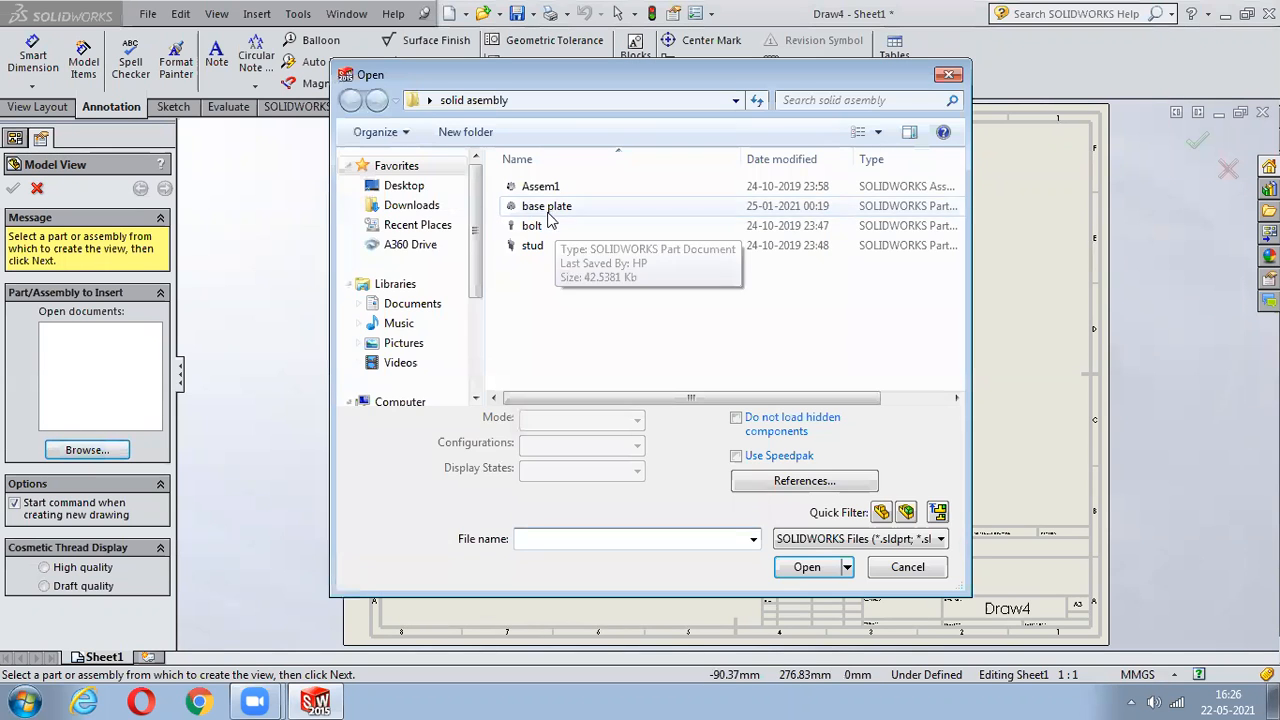
# - Insert the base plate part as an edge-on view above the title block with a projected isometric view, and undo both views
pyautogui.click(540, 206)
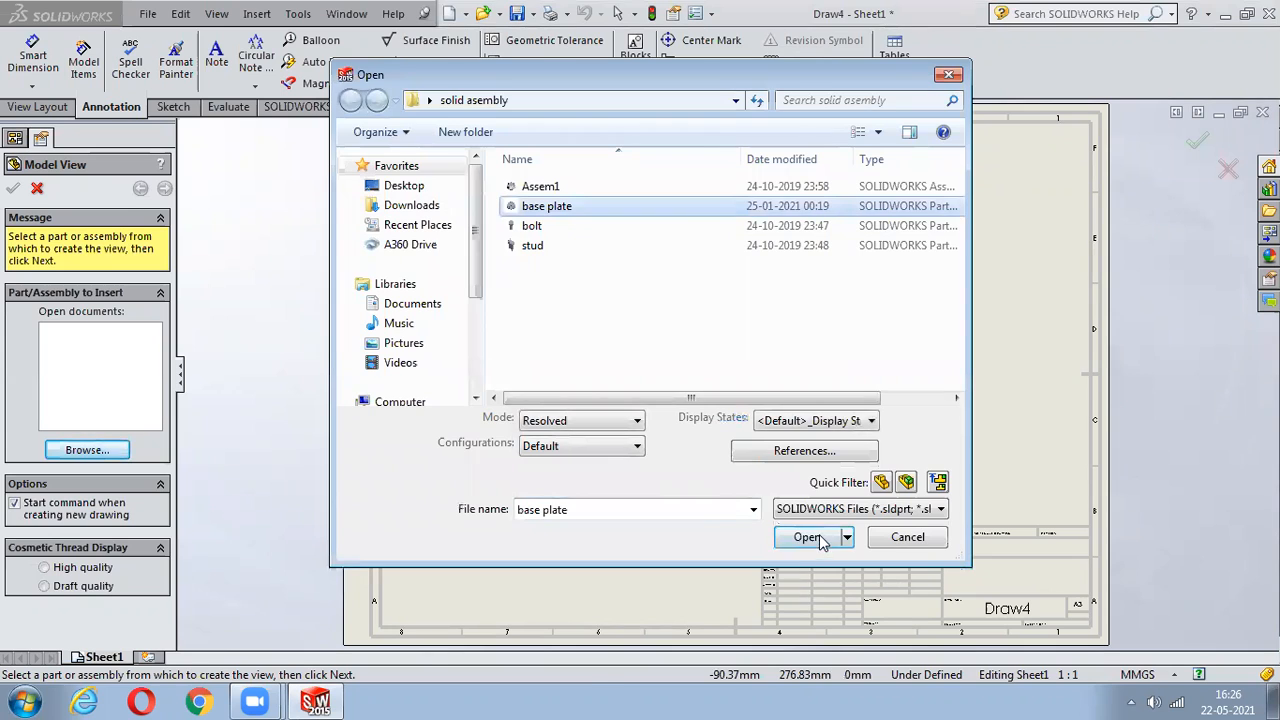
pyautogui.click(808, 537)
pyautogui.click(845, 415)
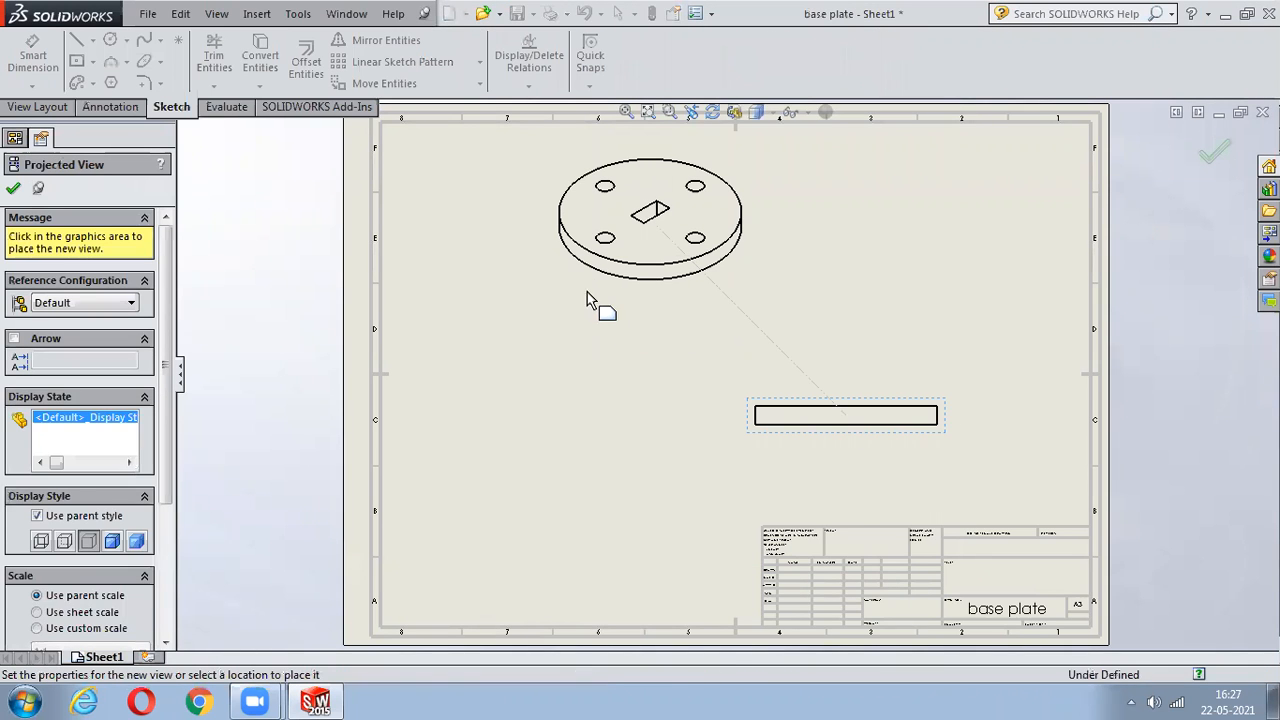
pyautogui.click(588, 296)
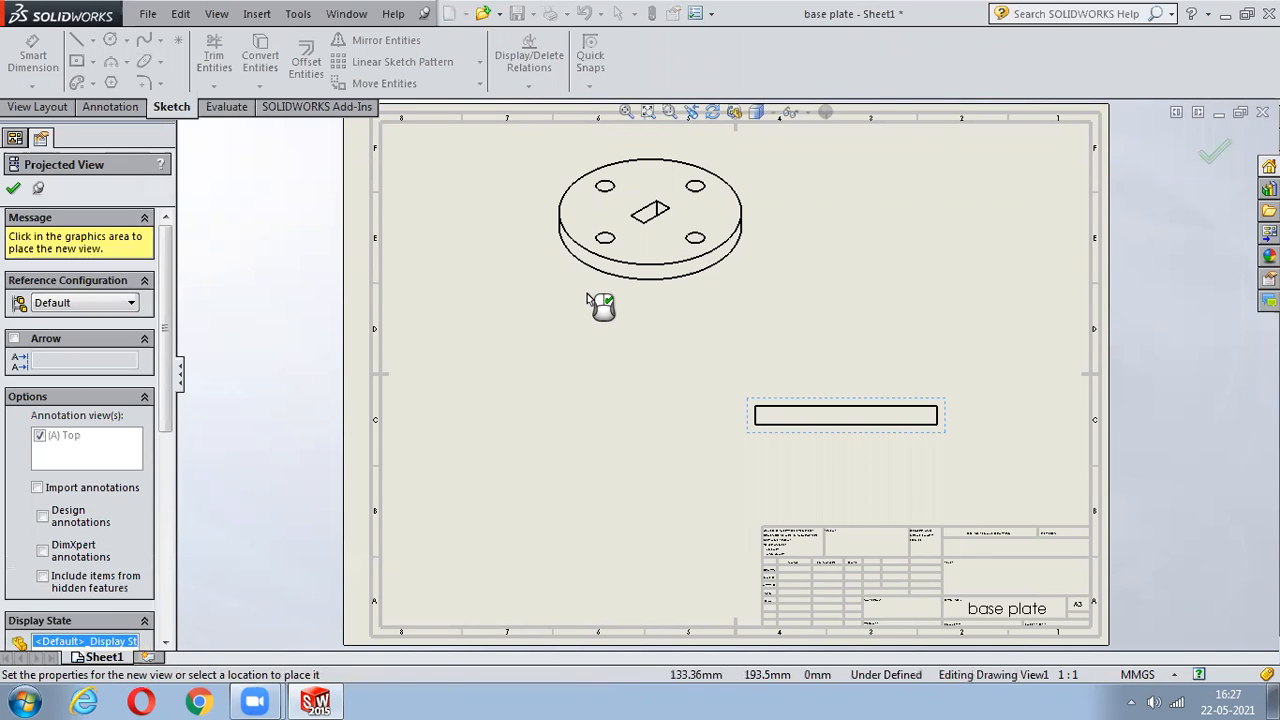
pyautogui.press('Escape')
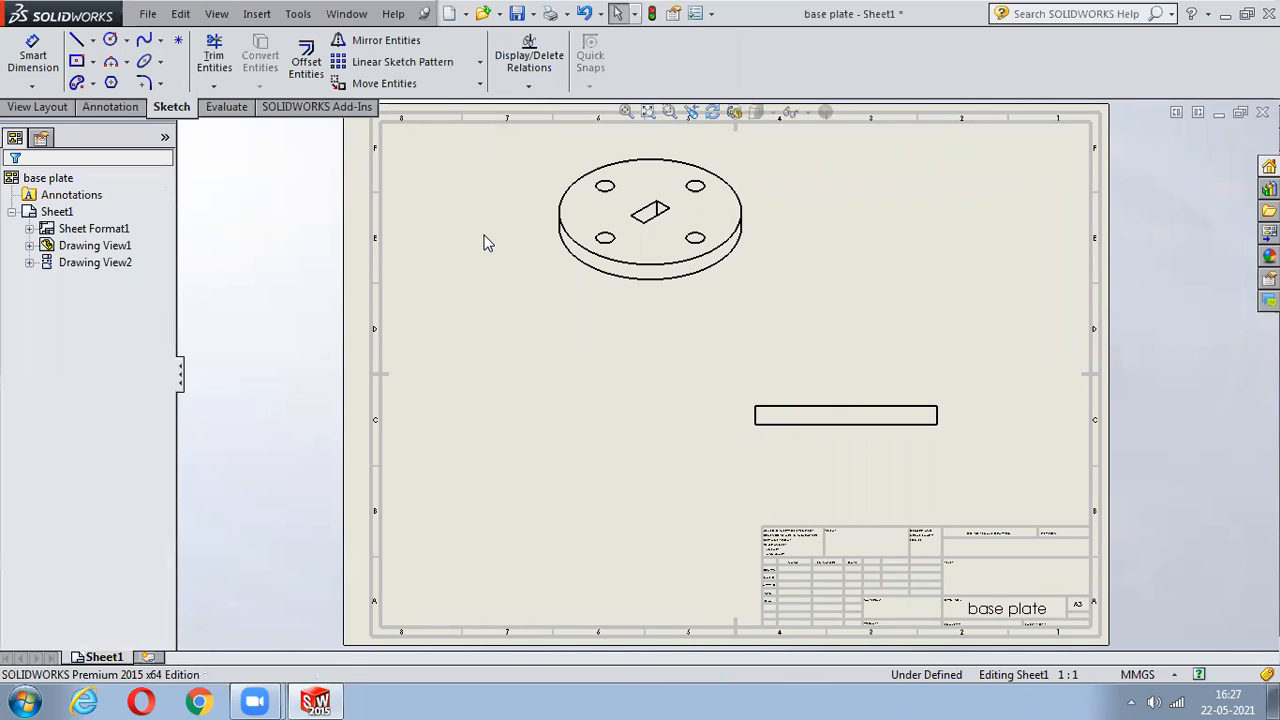
pyautogui.hotkey('ctrl', 'z')
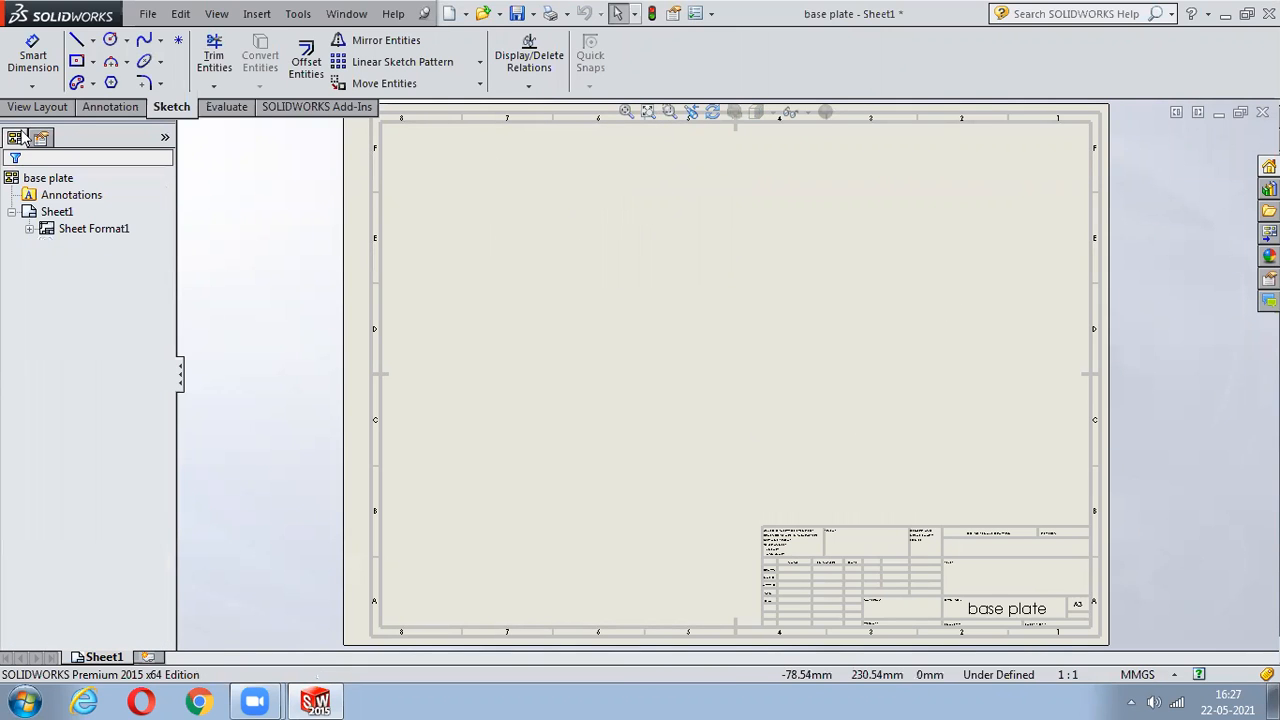
# - Insert a model view of Assem1 edge-on above the title block, rebuilding the document, and project an isometric view to its upper left
pyautogui.click(38, 106)
pyautogui.click(76, 60)
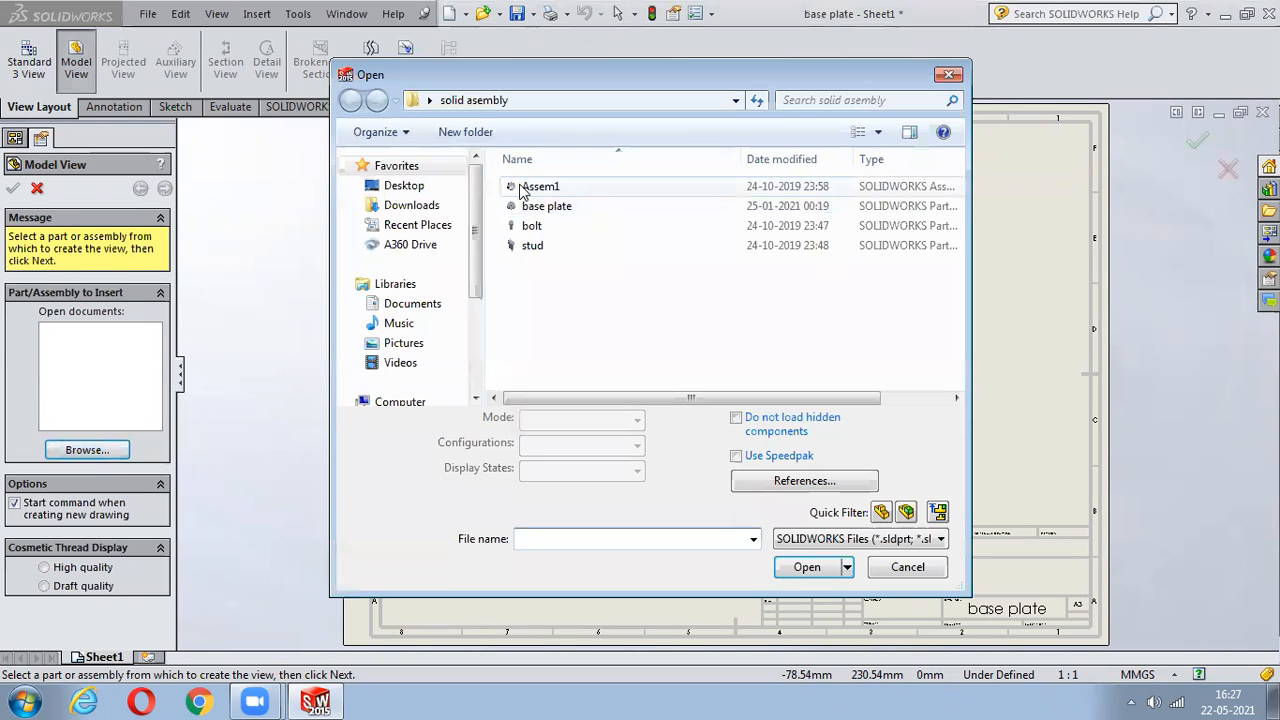
pyautogui.click(818, 576)
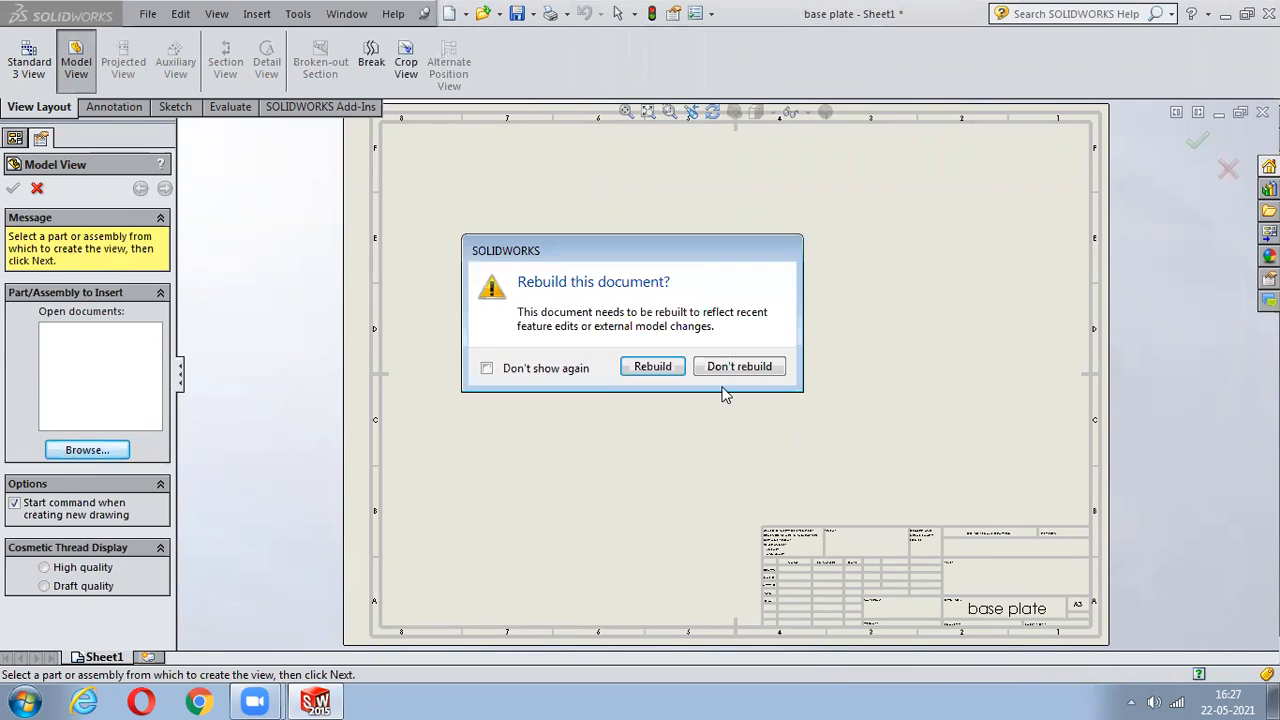
pyautogui.click(652, 367)
pyautogui.click(808, 402)
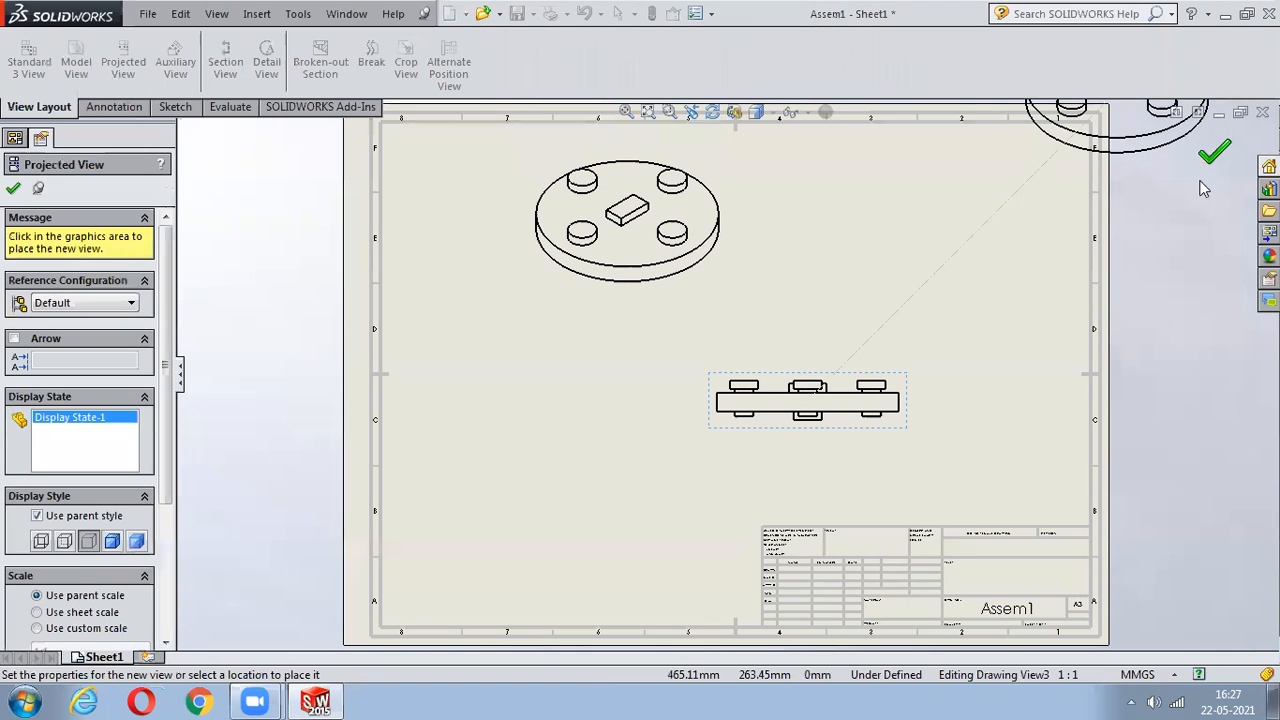
pyautogui.click(595, 305)
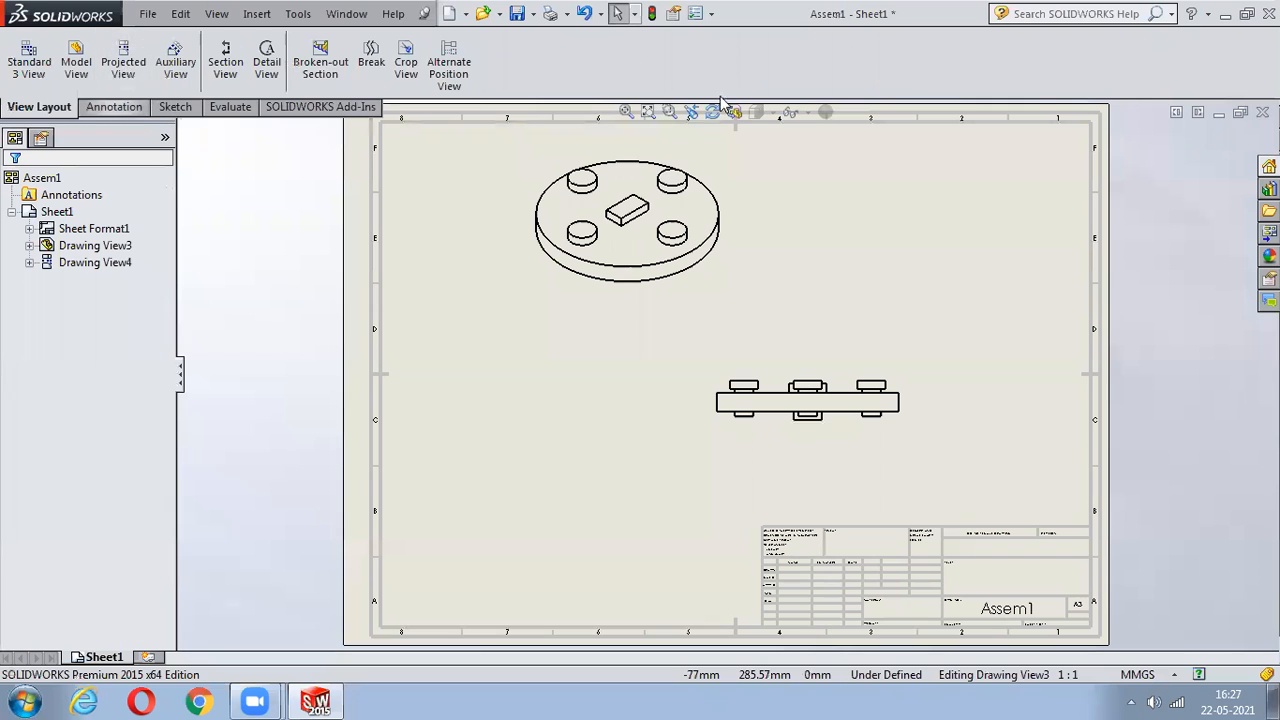
# - Create a top-level bill of materials from the assembly's isometric view and place it below and left of the edge-on view
pyautogui.click(135, 107)
pyautogui.click(897, 88)
pyautogui.click(929, 137)
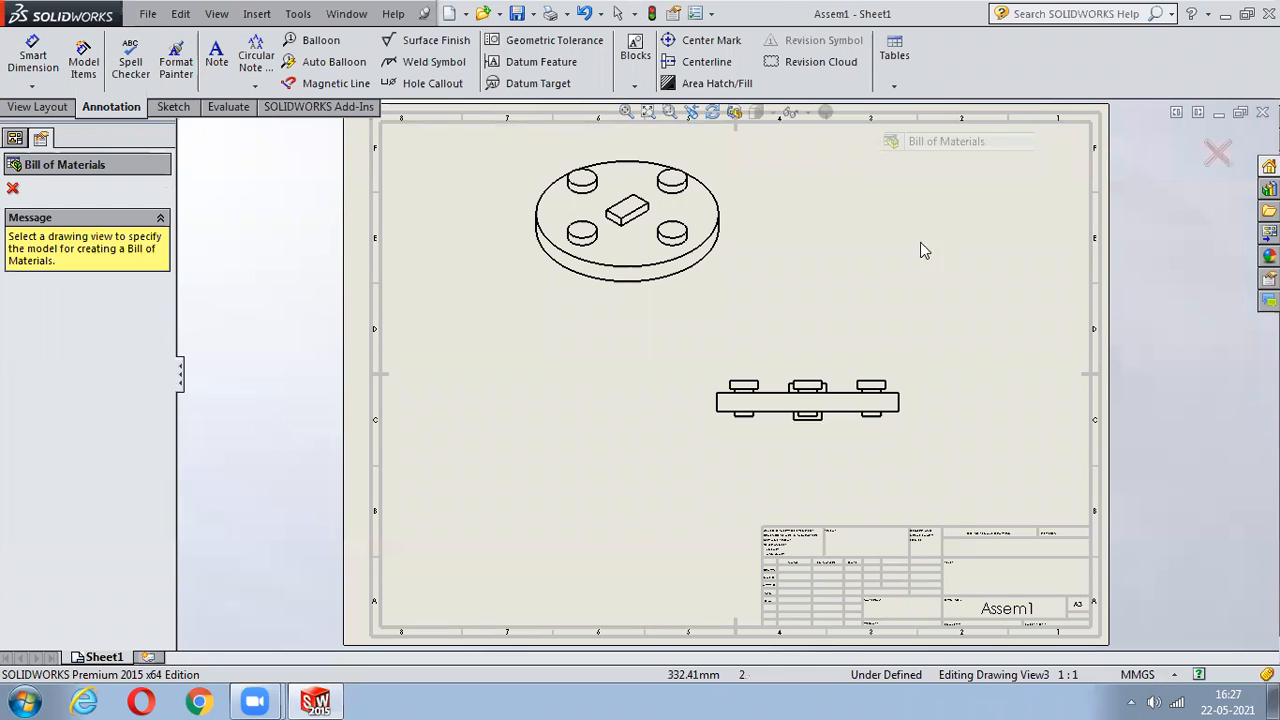
pyautogui.click(702, 248)
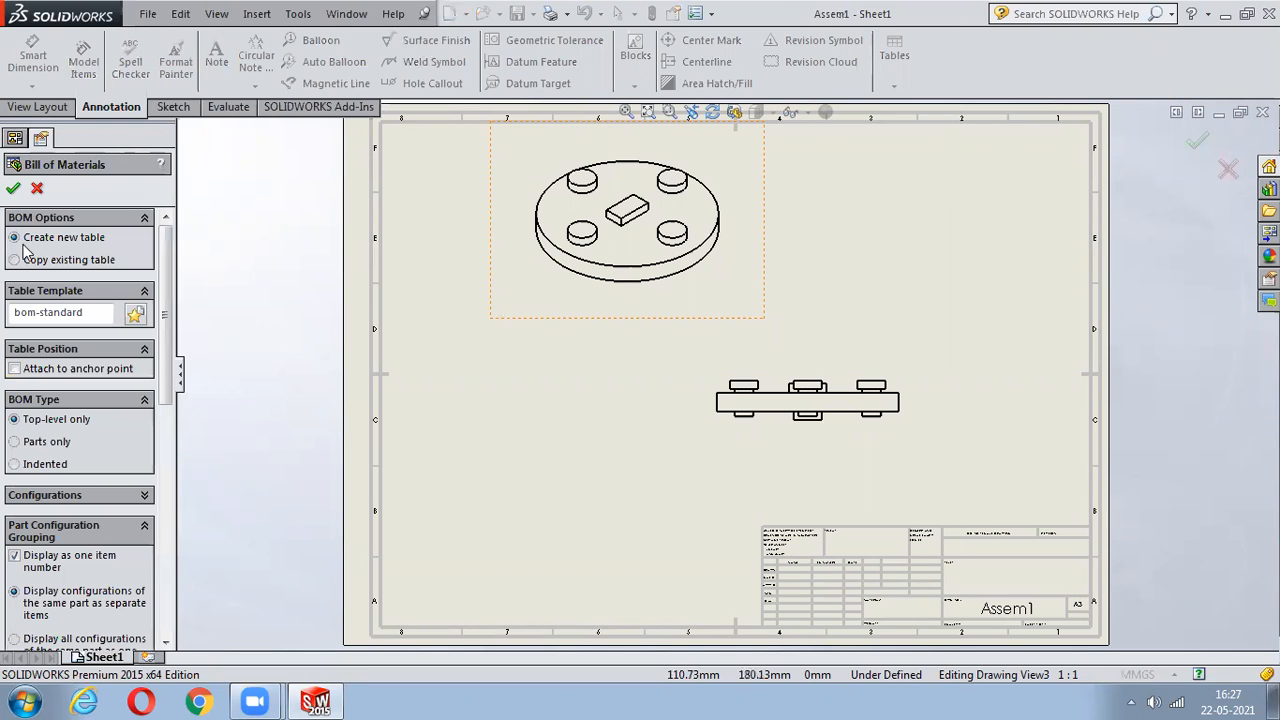
pyautogui.click(13, 189)
pyautogui.click(478, 441)
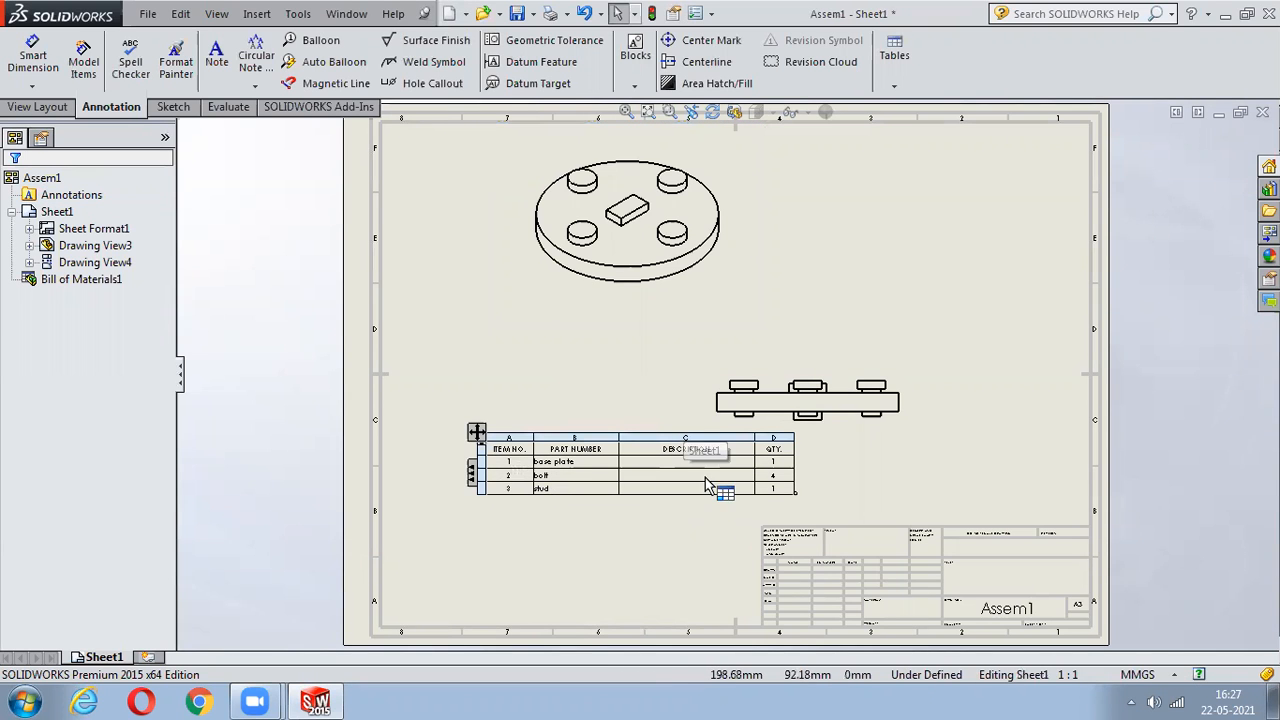
# - Examine the bill of materials rows and select the base plate's description cell
pyautogui.scroll(-2, 692, 478)
pyautogui.scroll(-3, 688, 473)
pyautogui.click(628, 405)
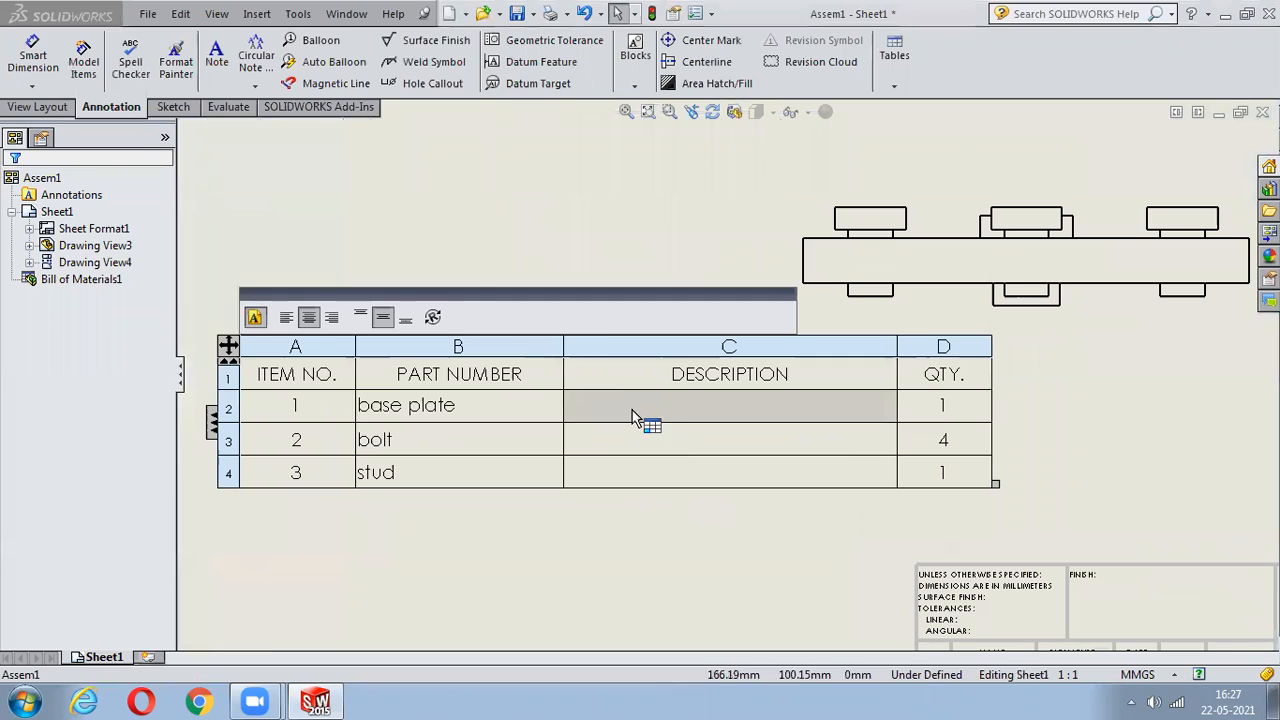
pyautogui.moveTo(592, 294); pyautogui.dragTo(568, 184)
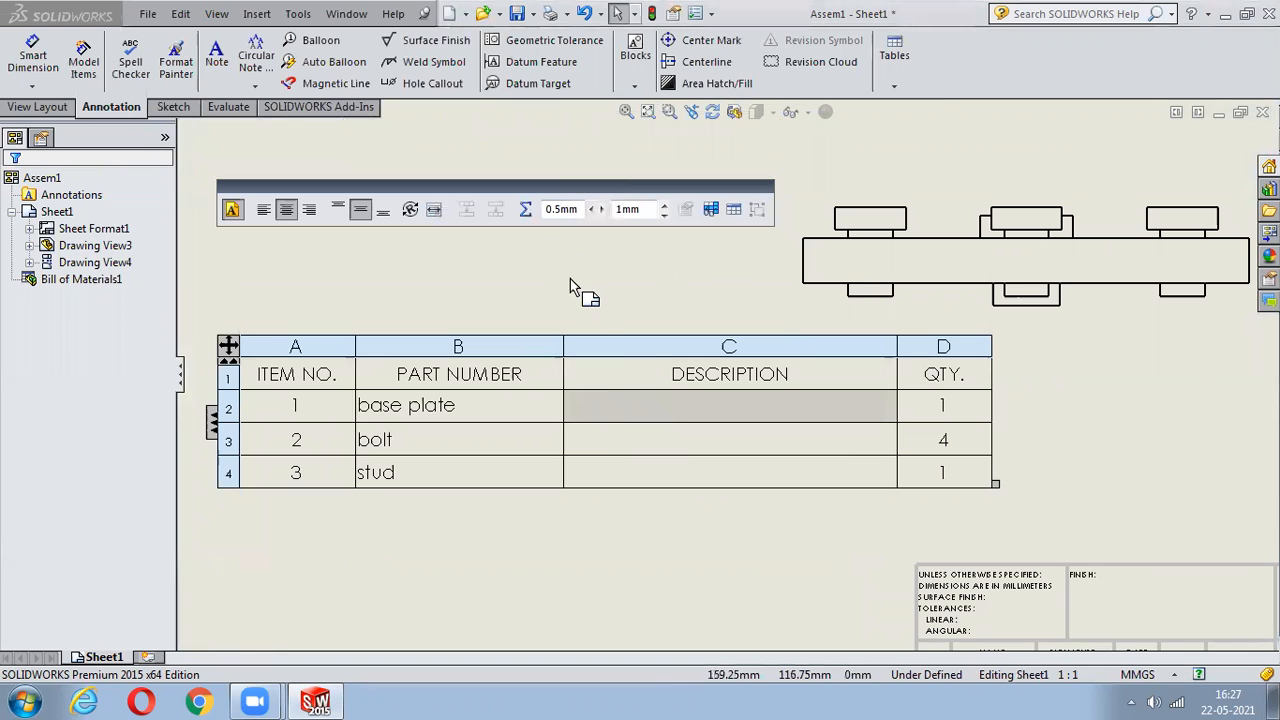
pyautogui.click(628, 402)
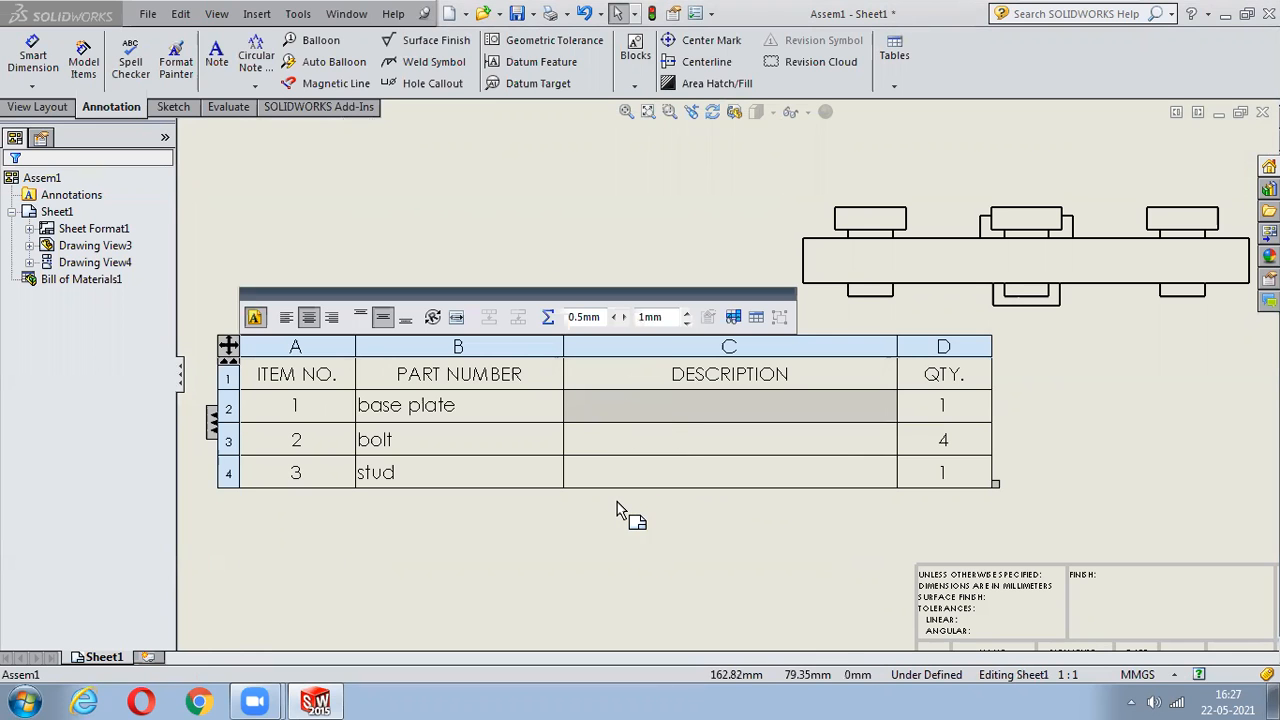
pyautogui.press('f')
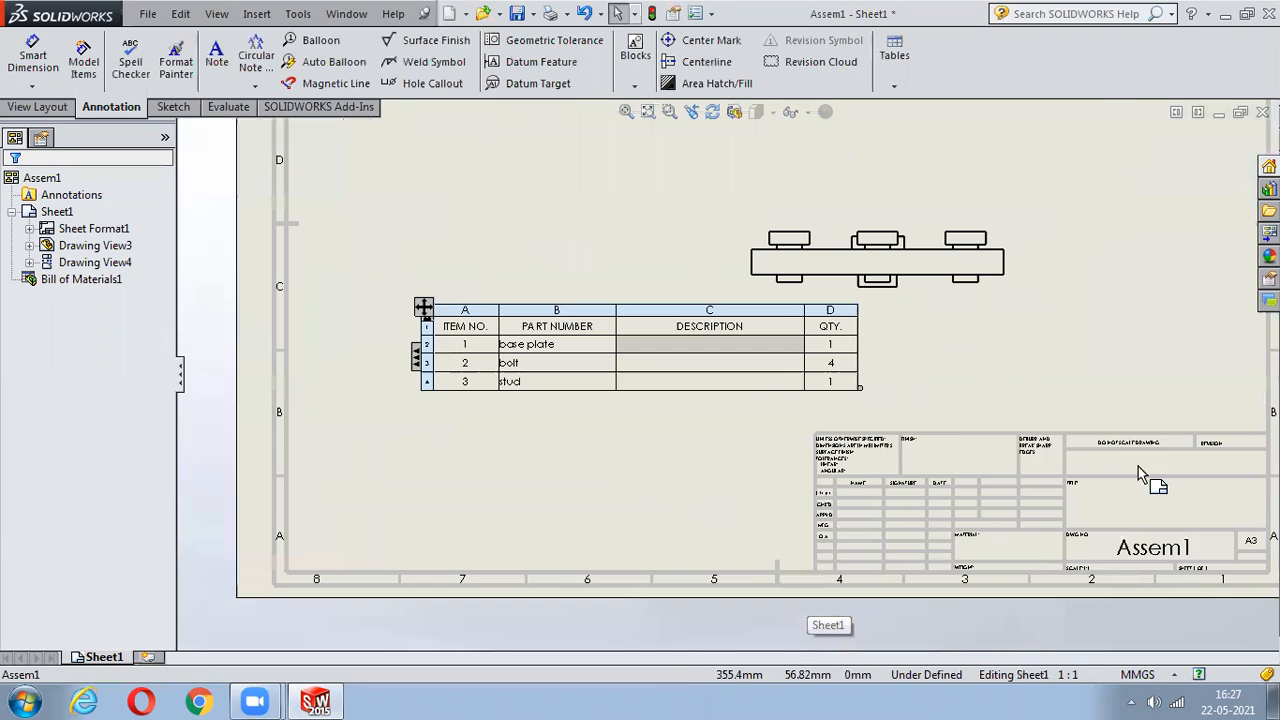
# - Open the sheet format of Sheet1 for editing and bring up its title block
pyautogui.scroll(-2, 1138, 467)
pyautogui.scroll(2, 935, 463)
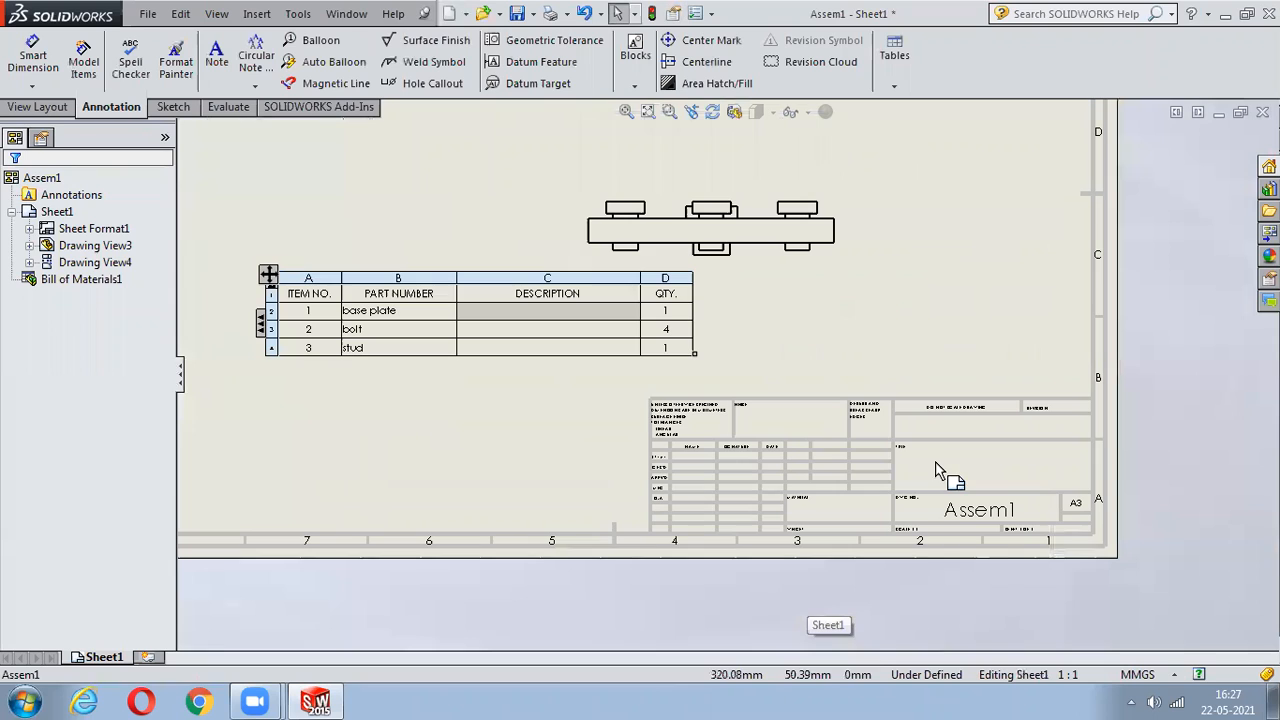
pyautogui.click(747, 449)
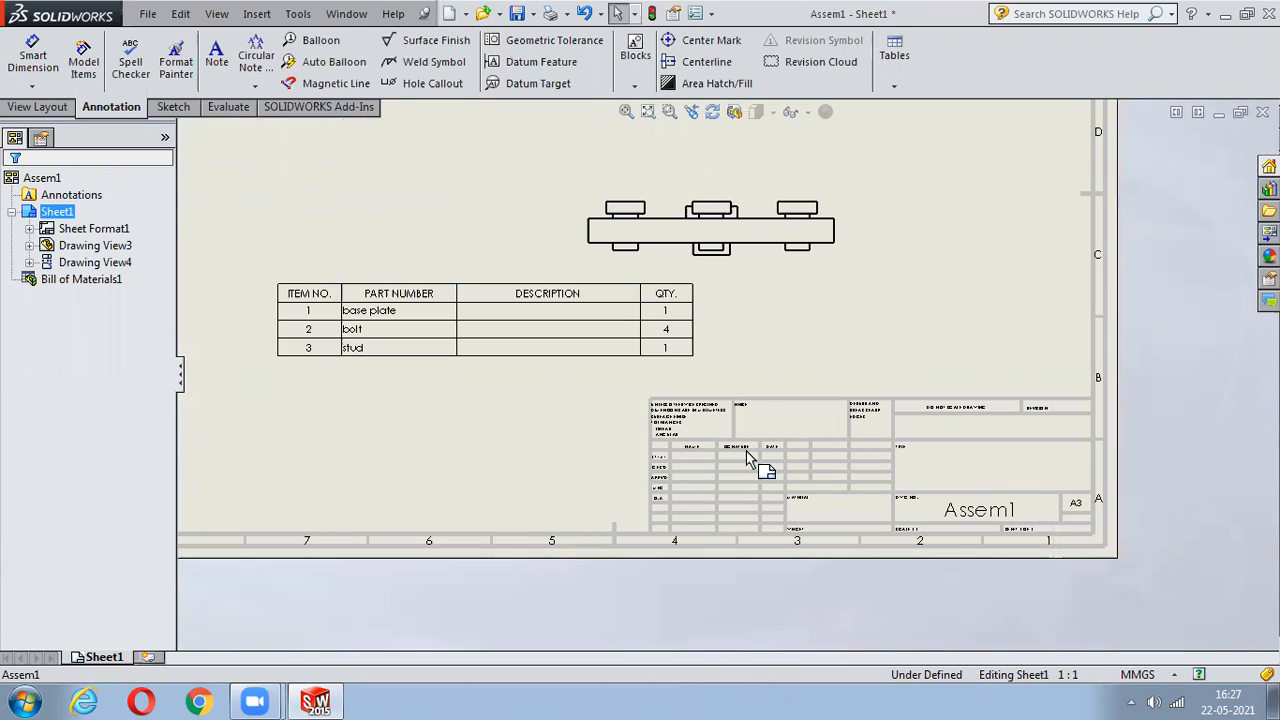
pyautogui.rightClick(66, 215)
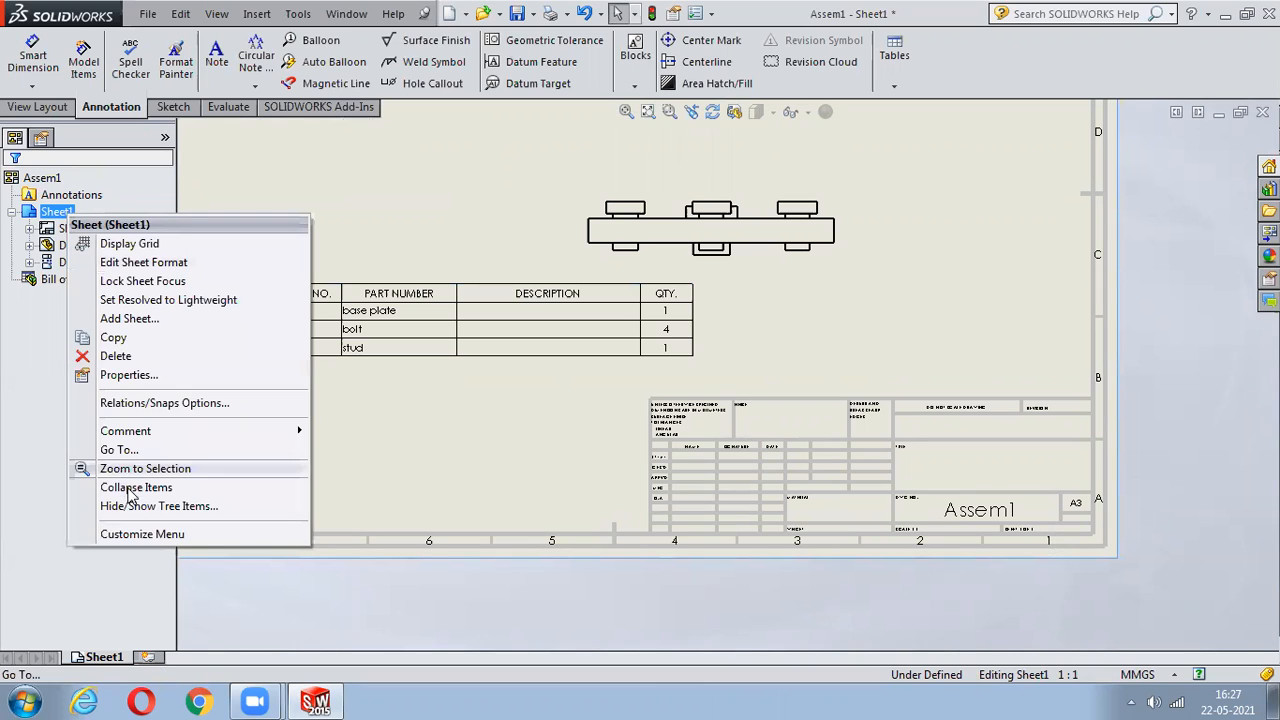
pyautogui.click(155, 262)
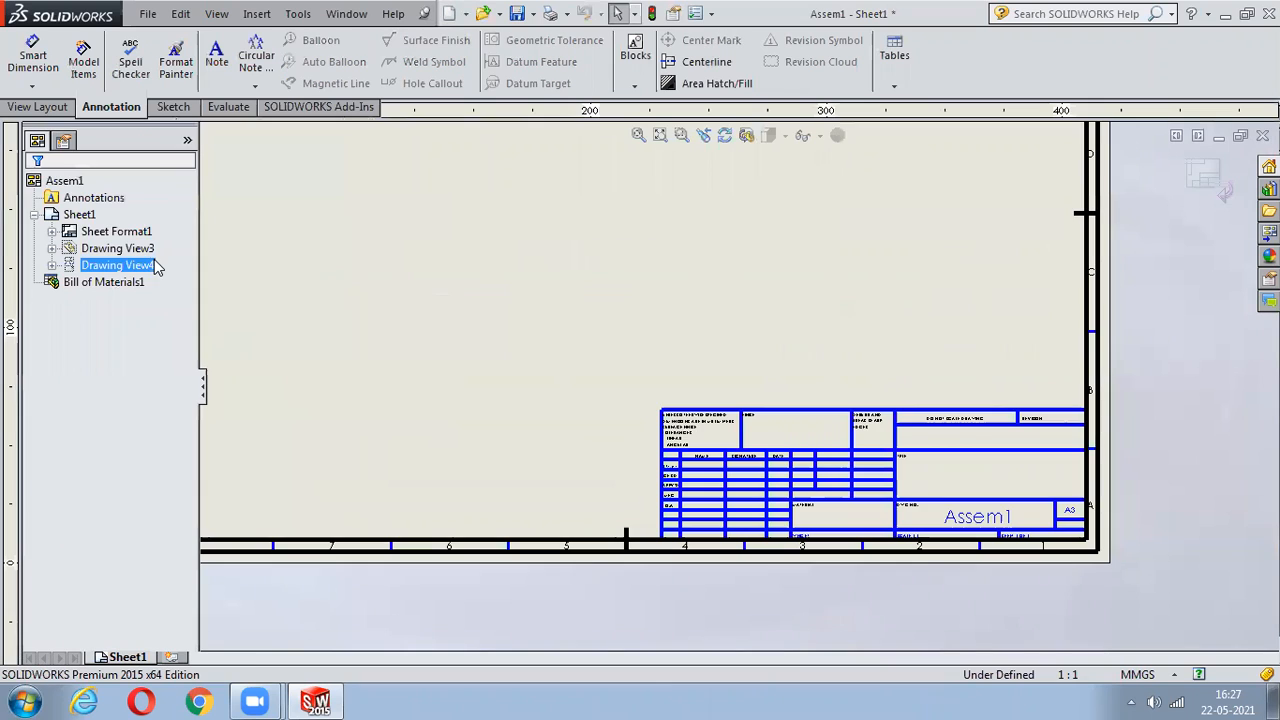
pyautogui.scroll(-4, 829, 478)
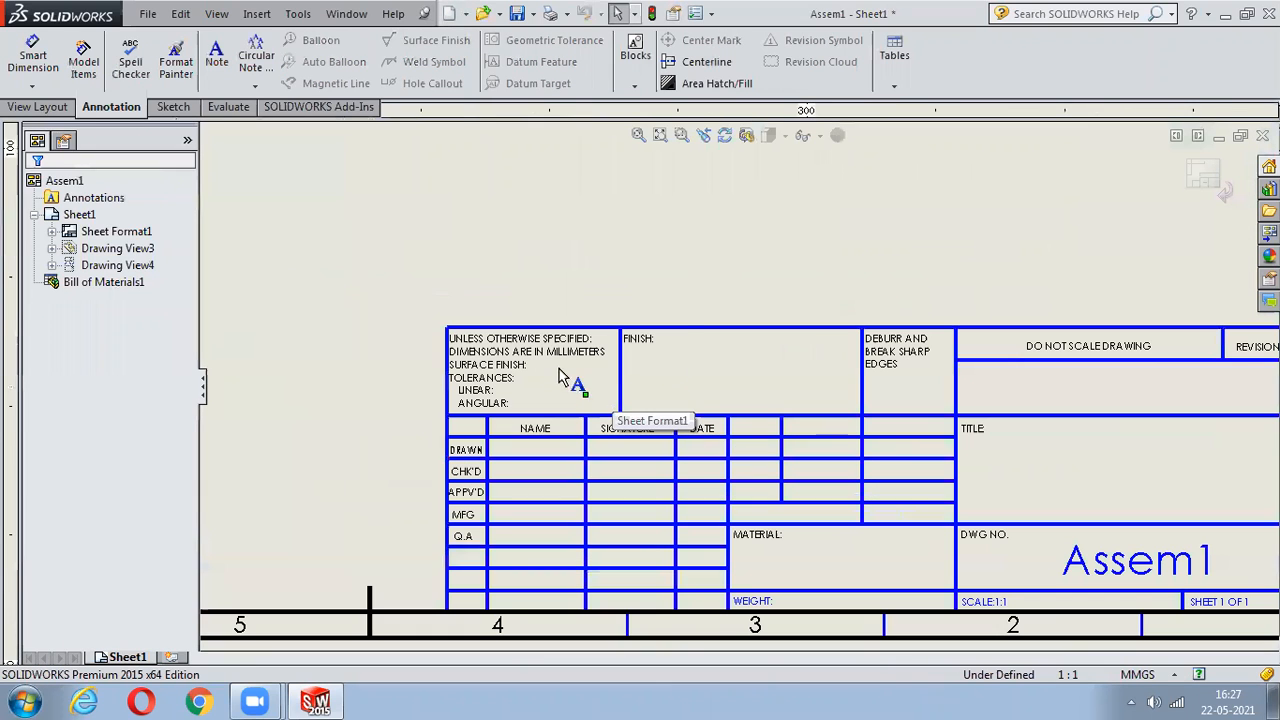
# - Select the FINISH note and the drawing number note in the title block, and leave sheet format editing
pyautogui.click(675, 348)
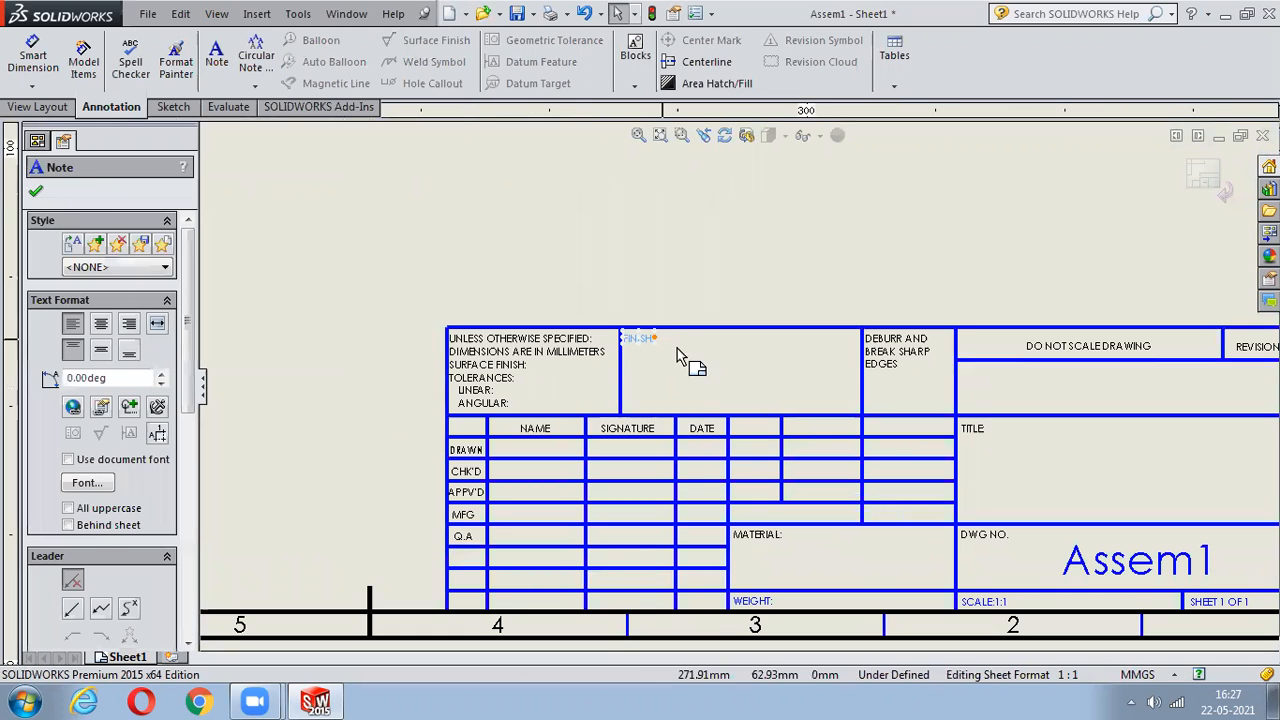
pyautogui.click(677, 348)
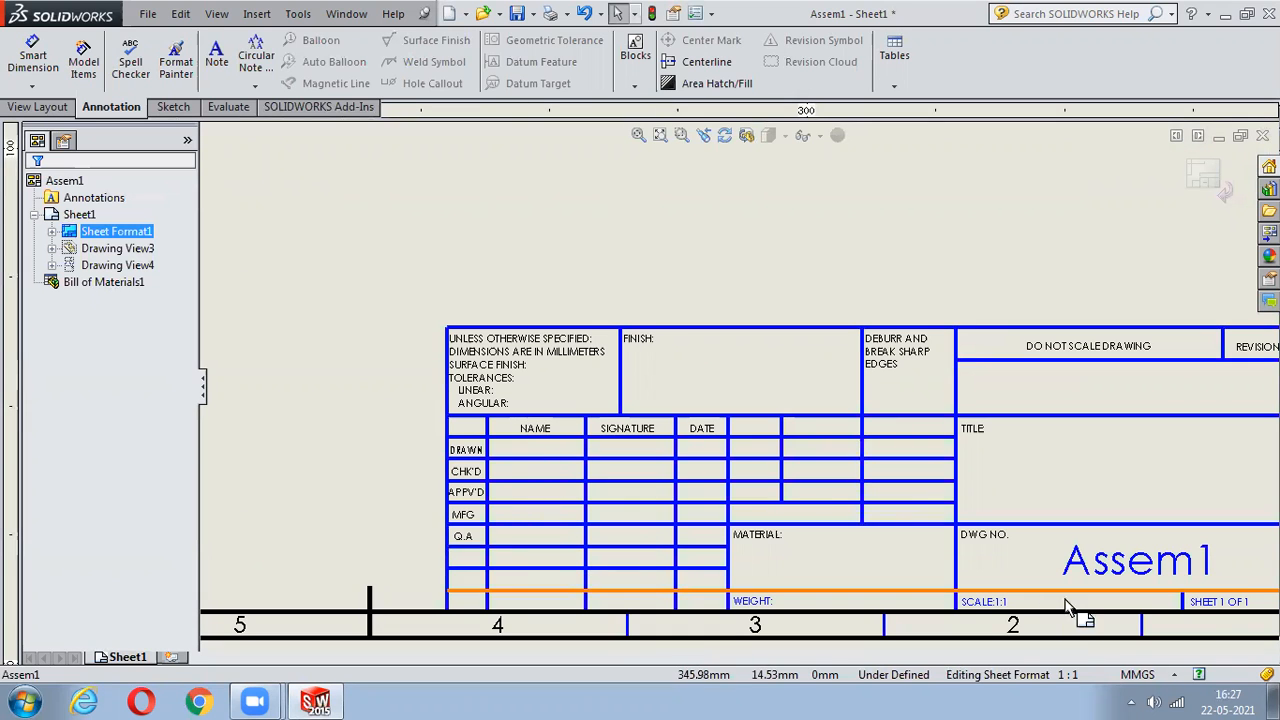
pyautogui.click(1187, 577)
pyautogui.scroll(4, 1118, 446)
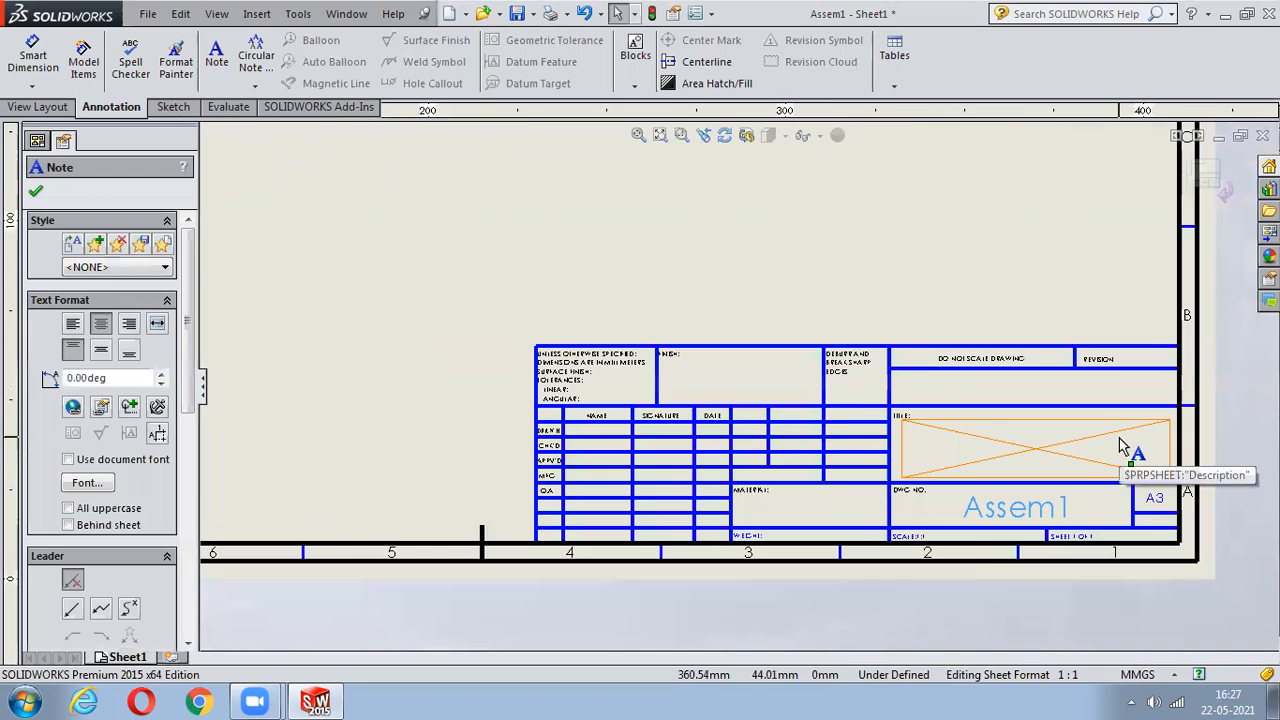
pyautogui.click(1215, 183)
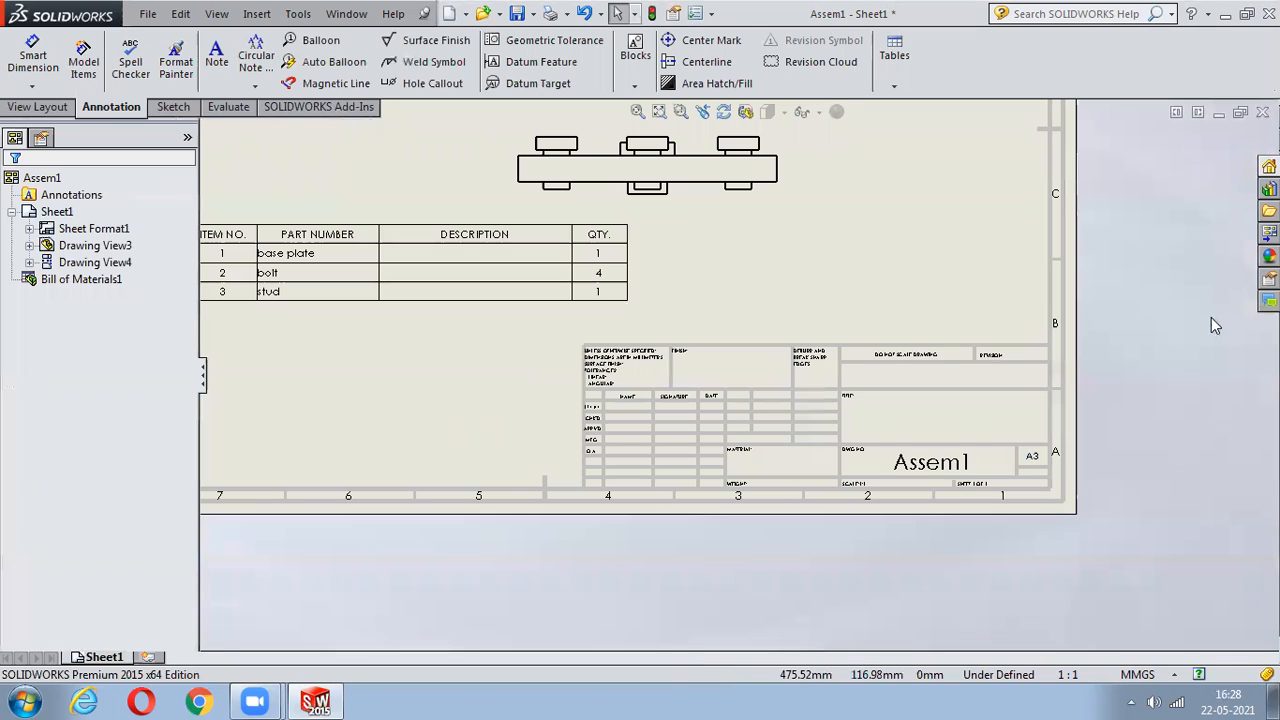
# - Sketch a circle of about 14 mm radius on the sheet just above the bill of materials, and delete it
pyautogui.scroll(1, 865, 465)
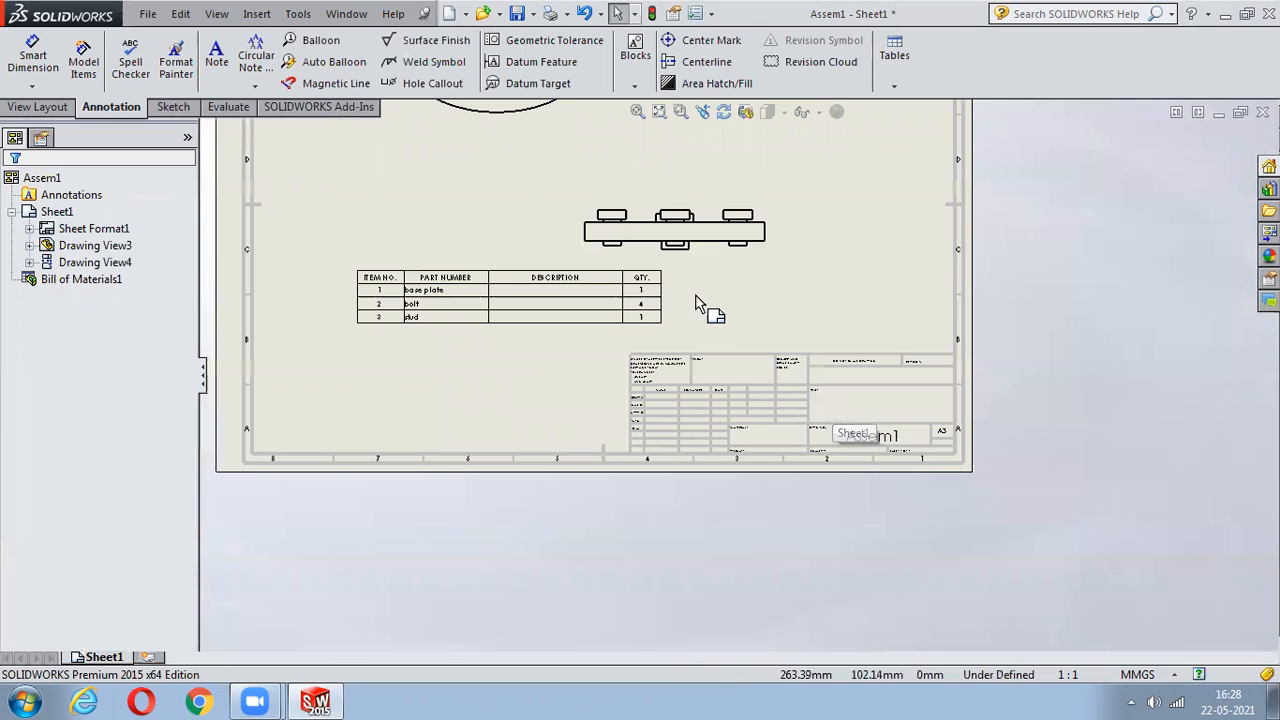
pyautogui.scroll(2, 735, 355)
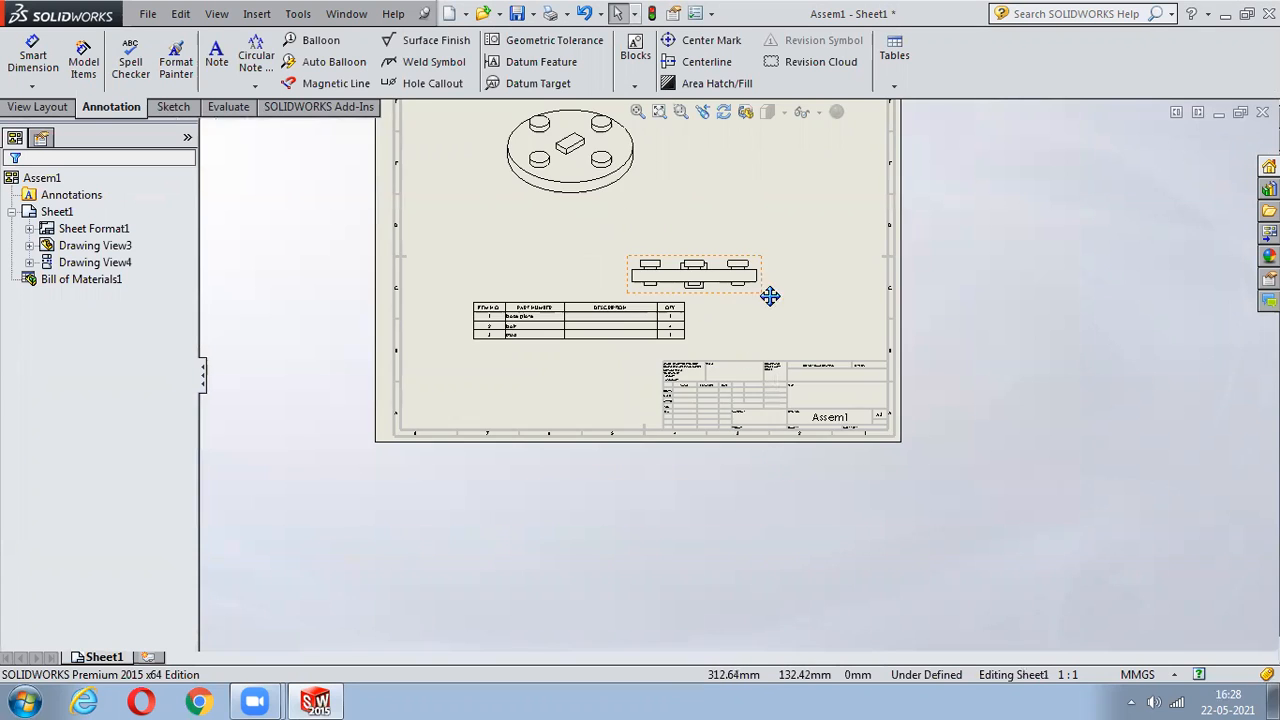
pyautogui.moveTo(768, 293); pyautogui.dragTo(805, 440, button='middle')
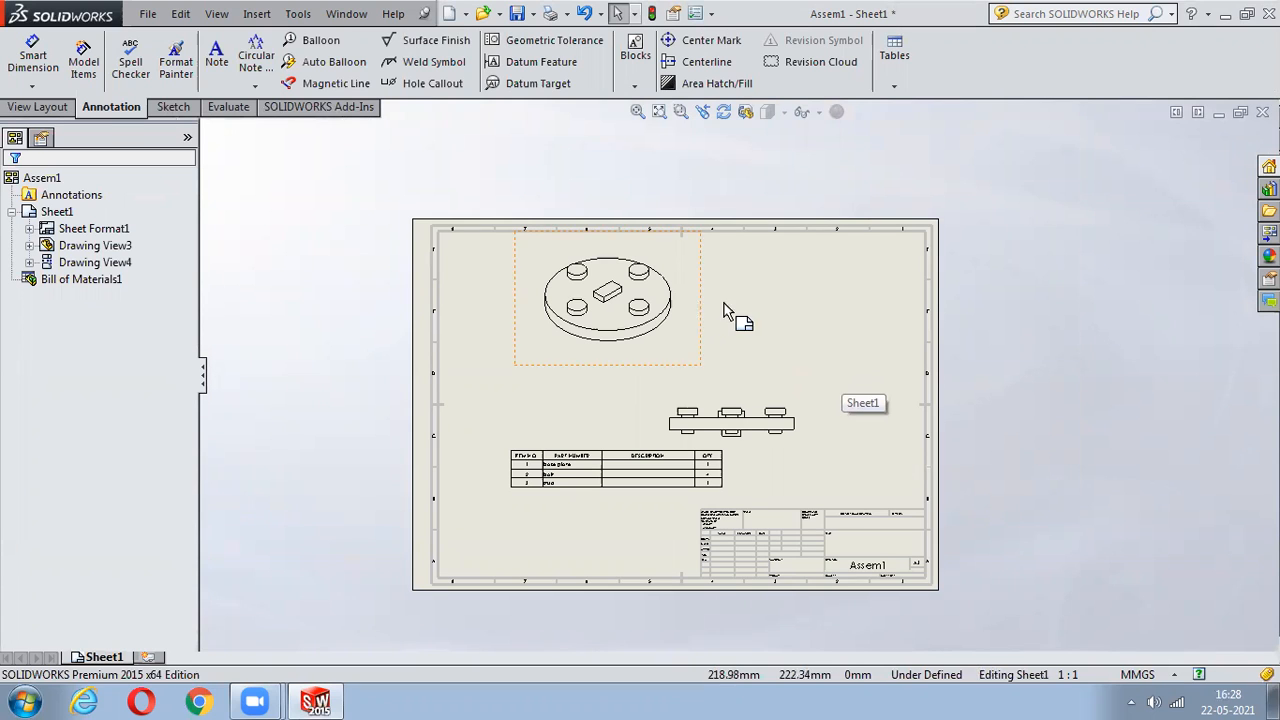
pyautogui.click(184, 107)
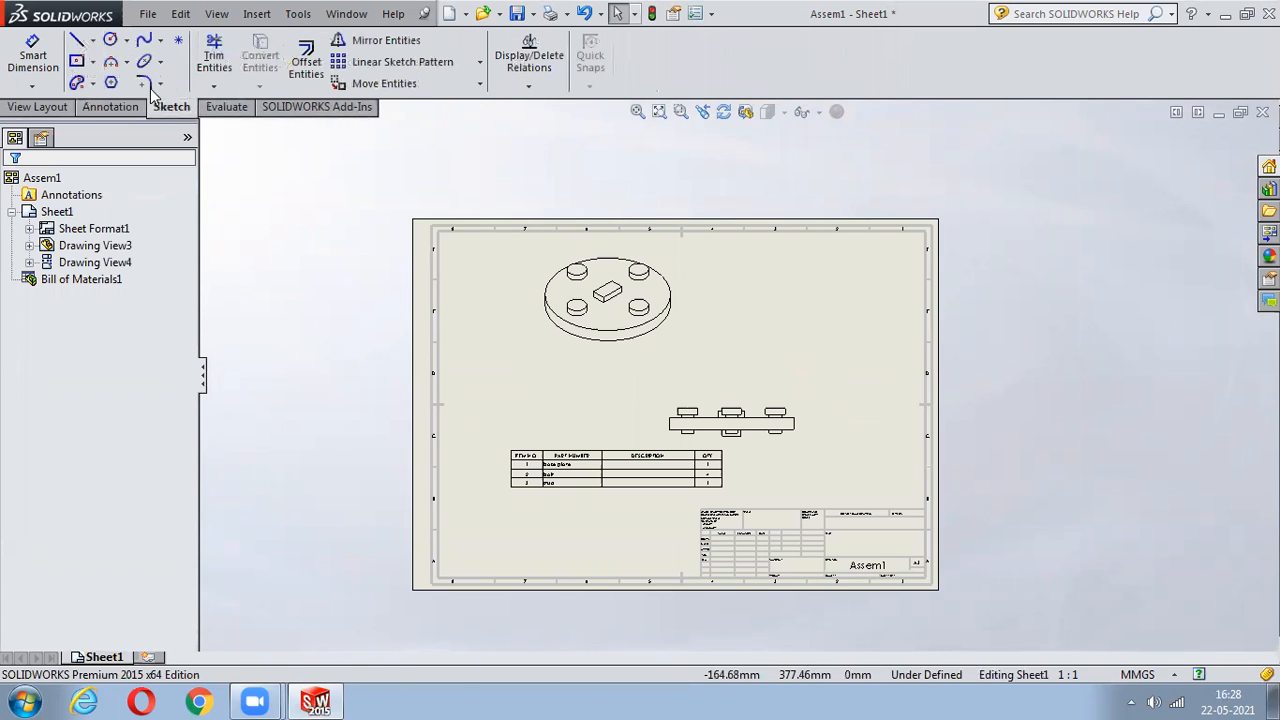
pyautogui.click(110, 40)
pyautogui.moveTo(529, 398); pyautogui.dragTo(531, 416)
pyautogui.rightClick(622, 389)
pyautogui.click(662, 398)
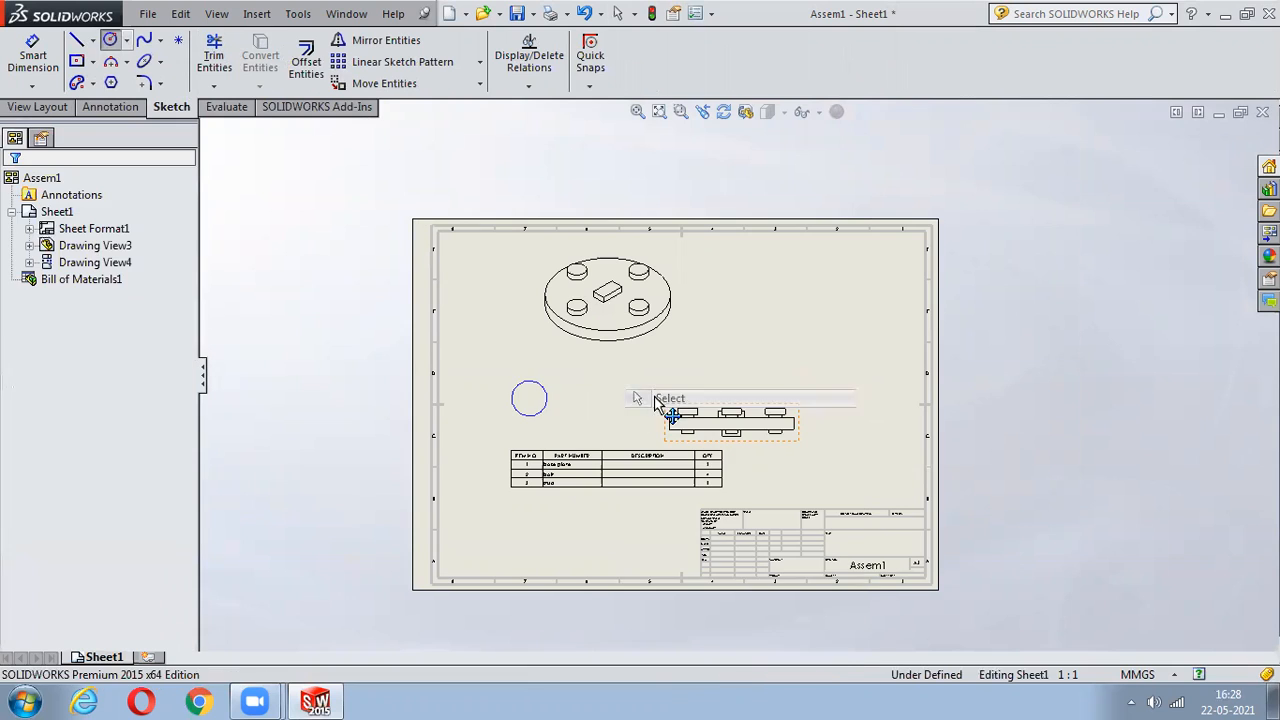
pyautogui.click(541, 411)
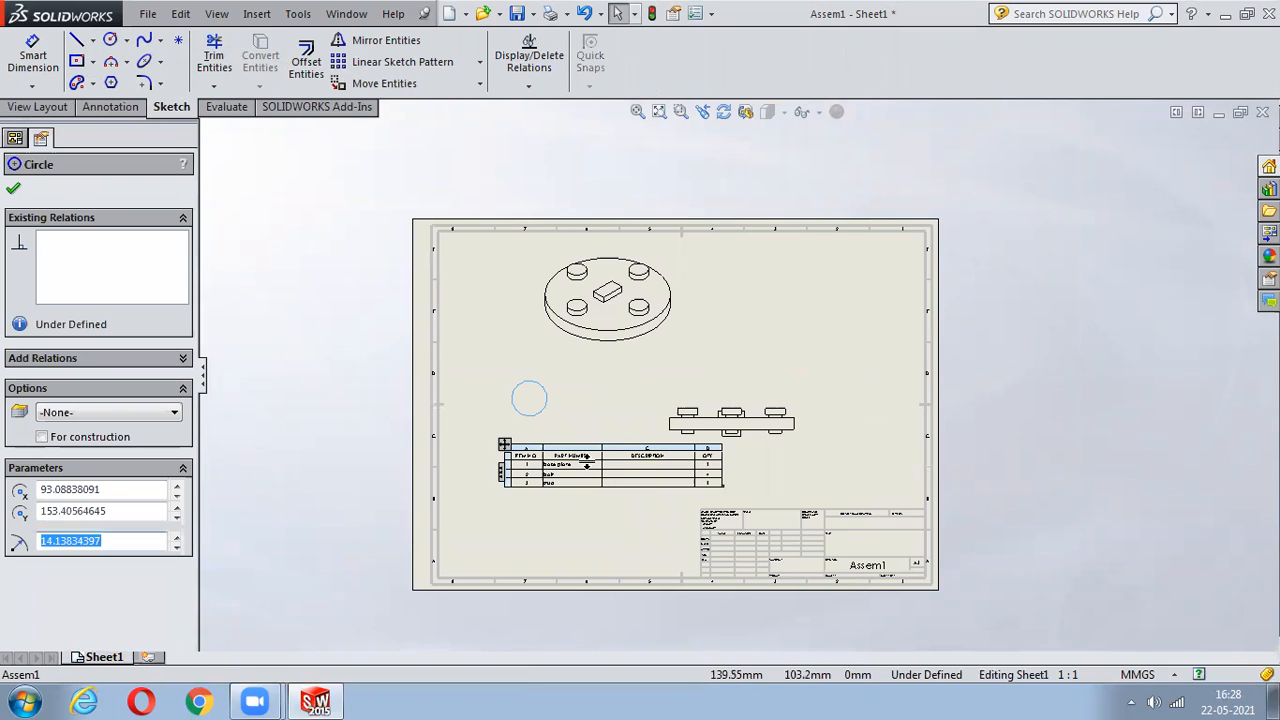
pyautogui.press('Delete')
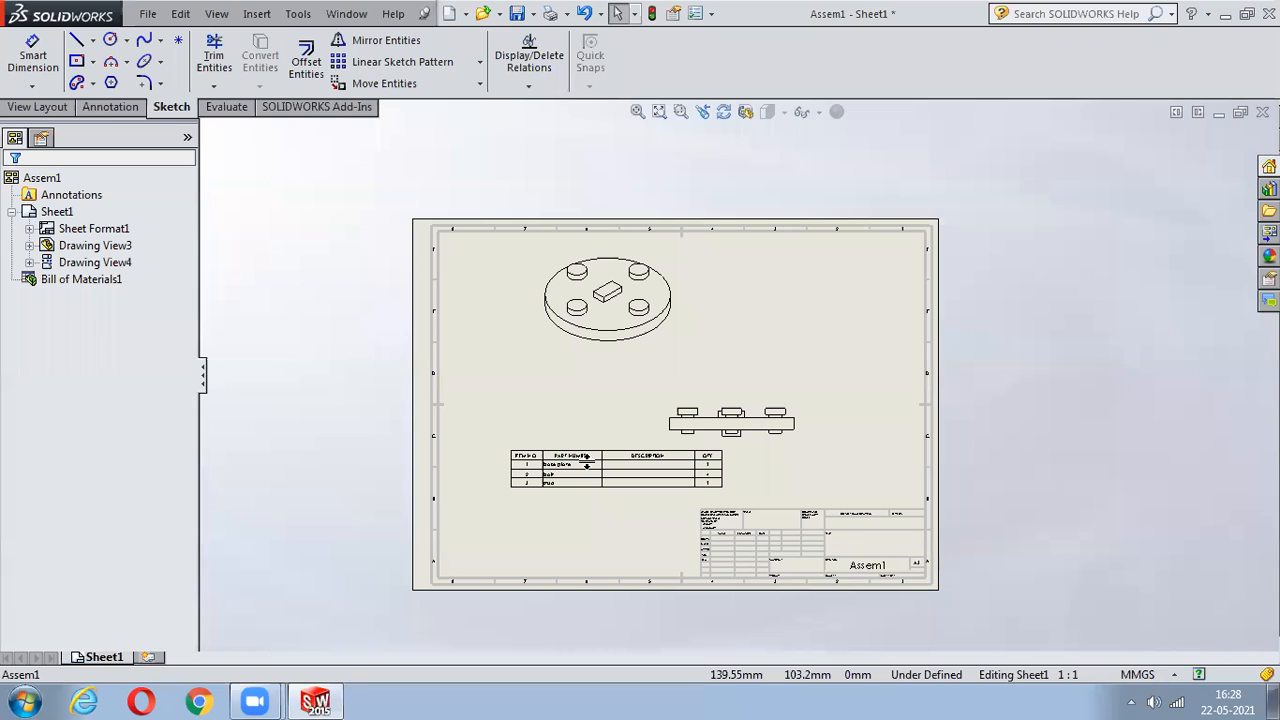